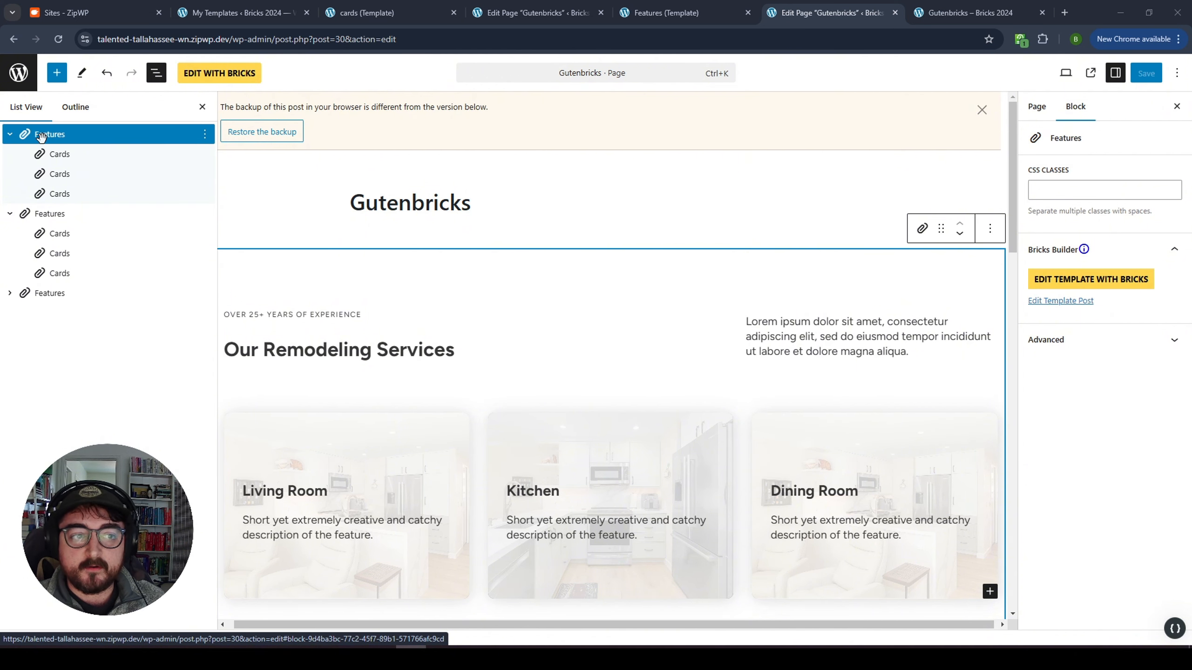
Give the middle card in the third Features section the light blue brand background color
{"action": "scroll", "coordinate": [719, 405], "scroll_direction": "down", "scroll_amount": 3}
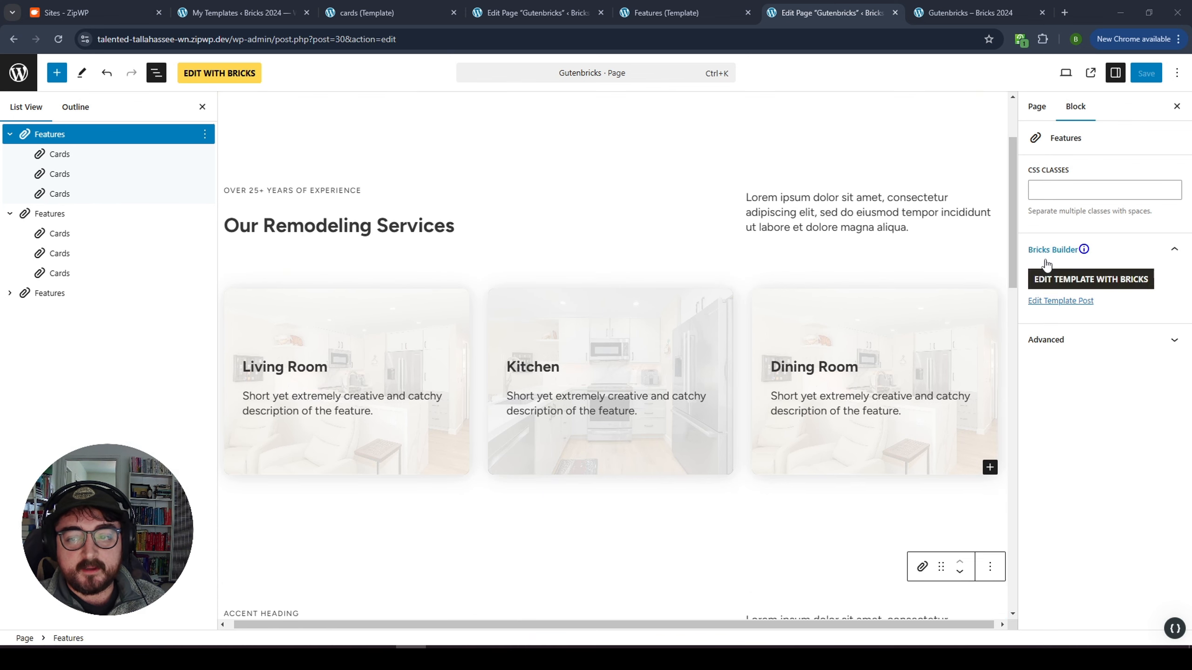
{"action": "left_click_drag", "start_coordinate": [1014, 215], "coordinate": [1009, 331]}
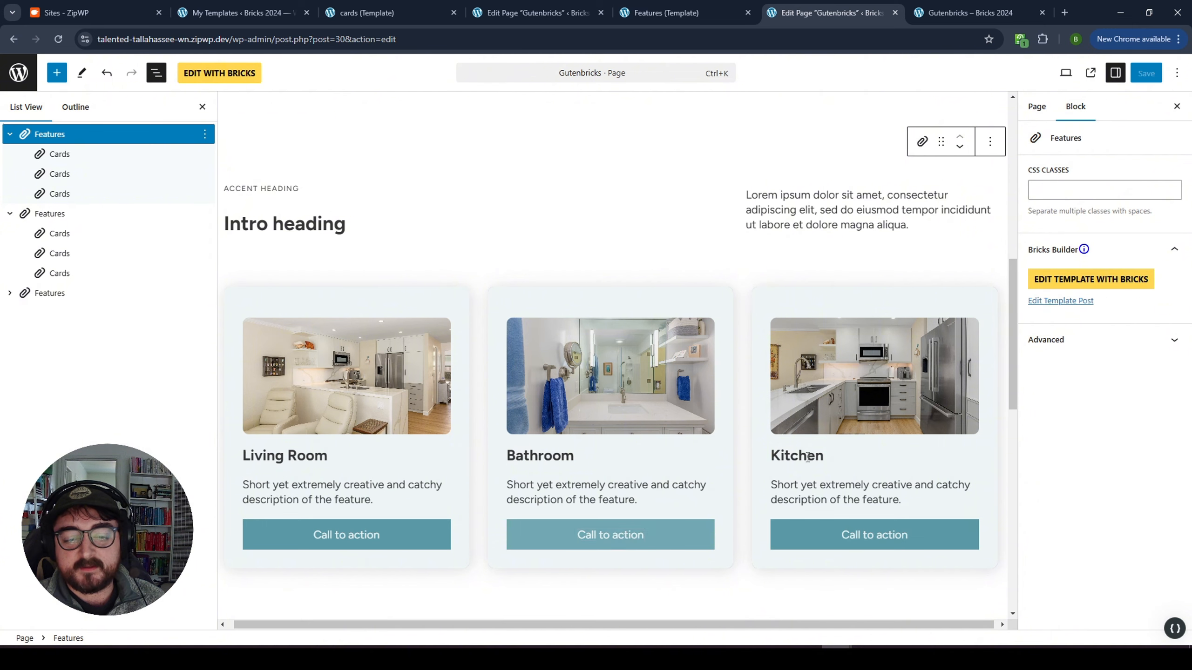
{"action": "left_click_drag", "start_coordinate": [1015, 310], "coordinate": [1013, 450]}
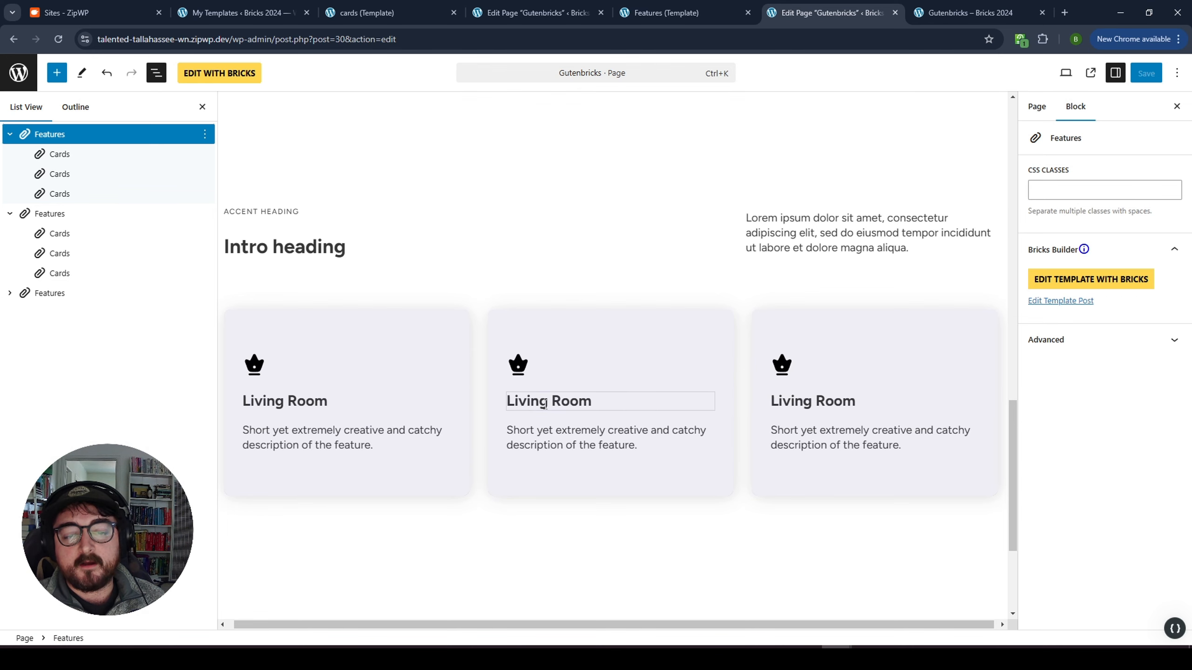
{"action": "left_click", "coordinate": [684, 330]}
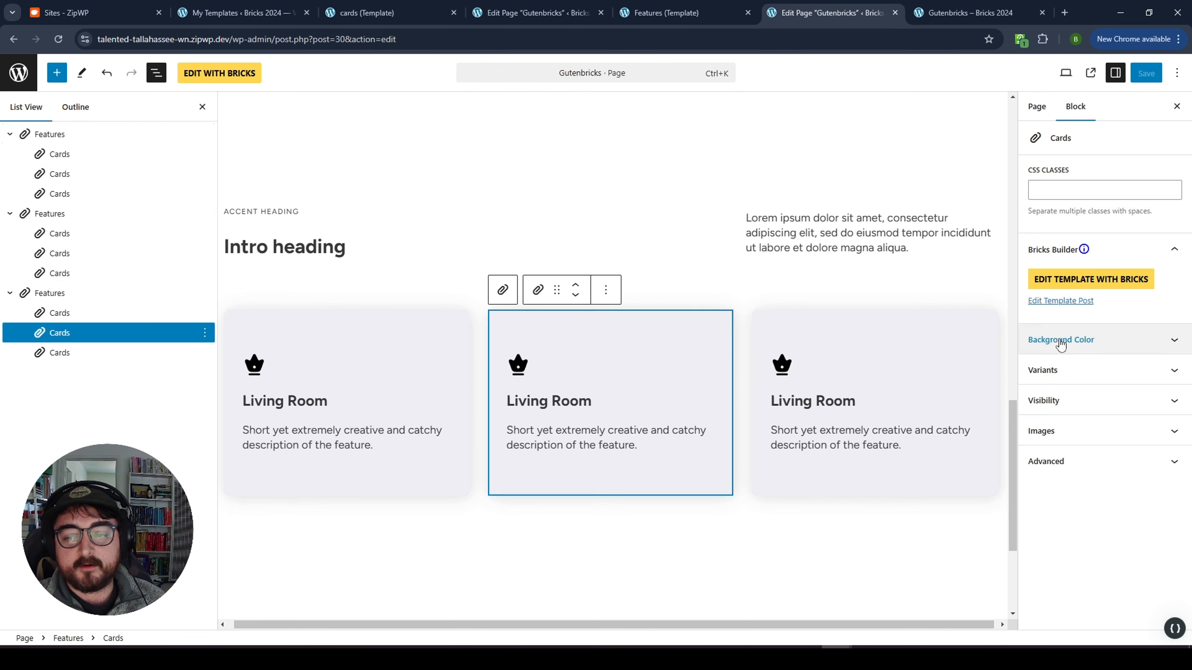
{"action": "left_click", "coordinate": [1059, 340]}
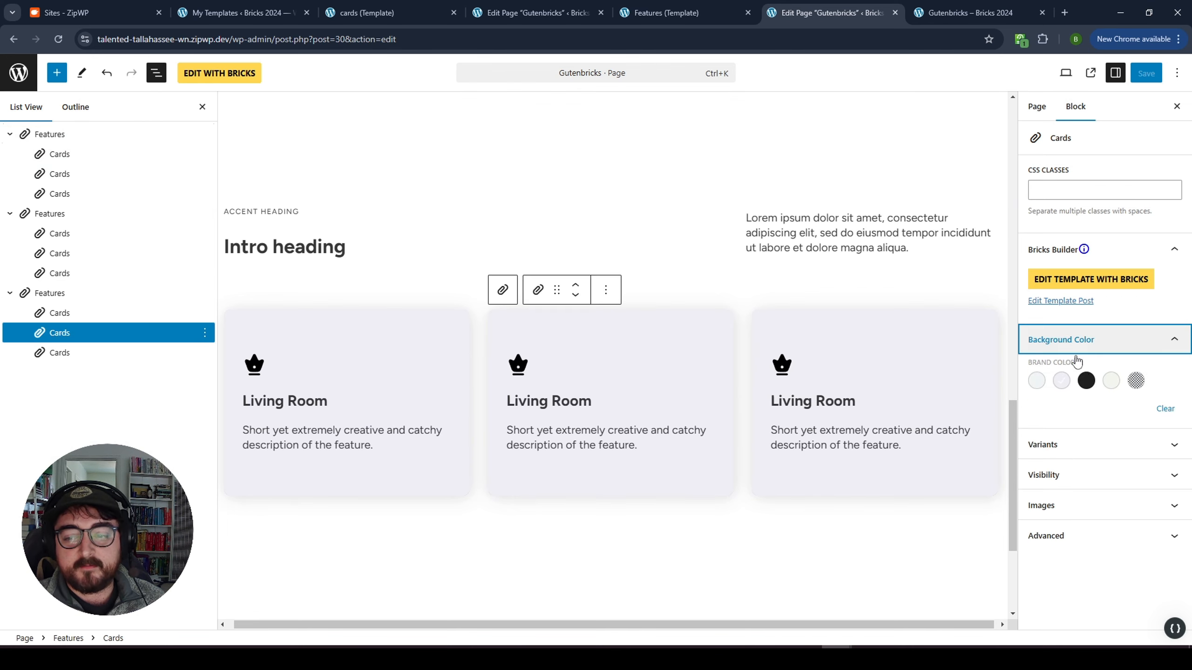
Add a new card at the end of the third Features section
{"action": "left_click", "coordinate": [814, 323]}
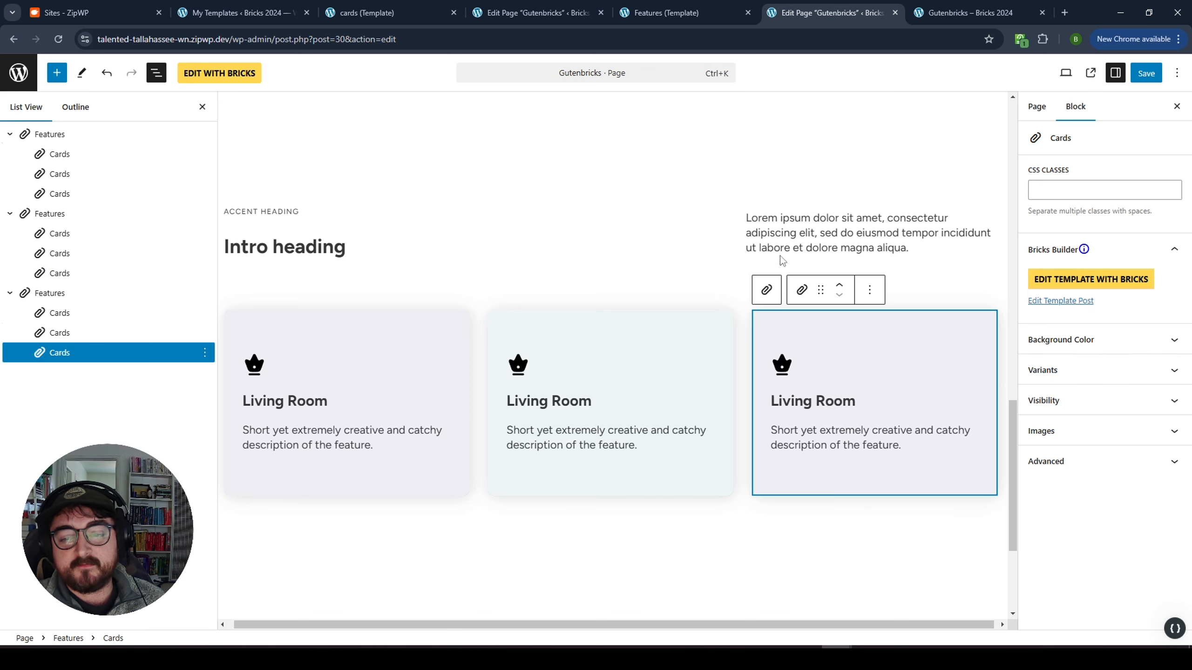
{"action": "left_click", "coordinate": [607, 262]}
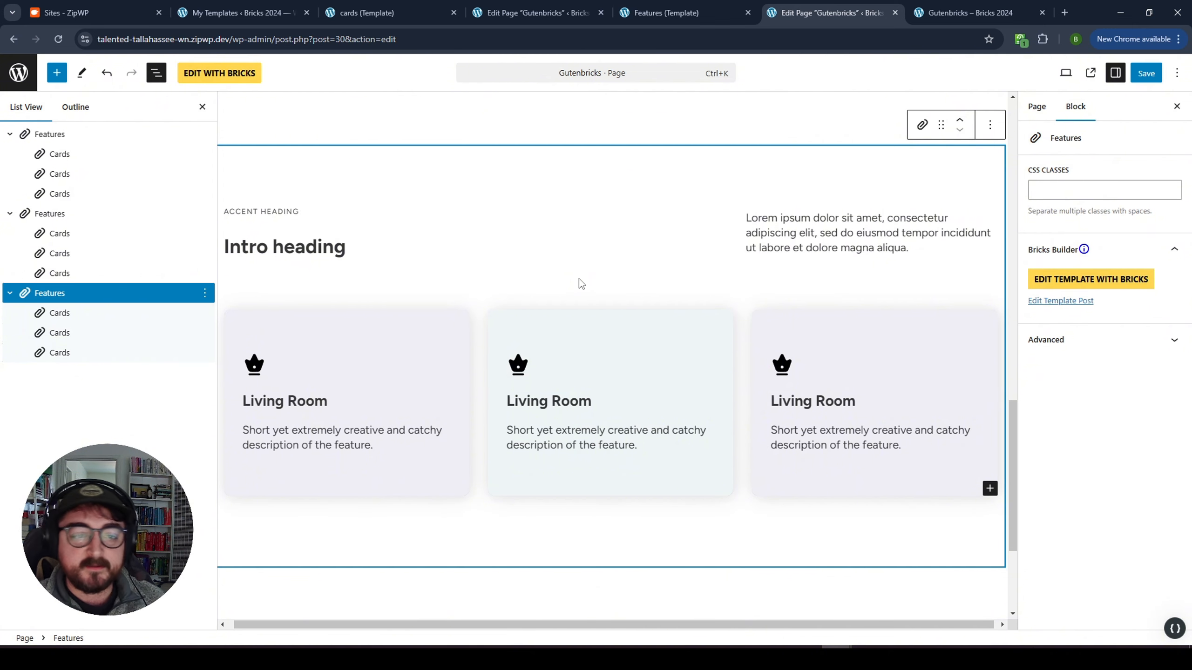
{"action": "left_click", "coordinate": [846, 335]}
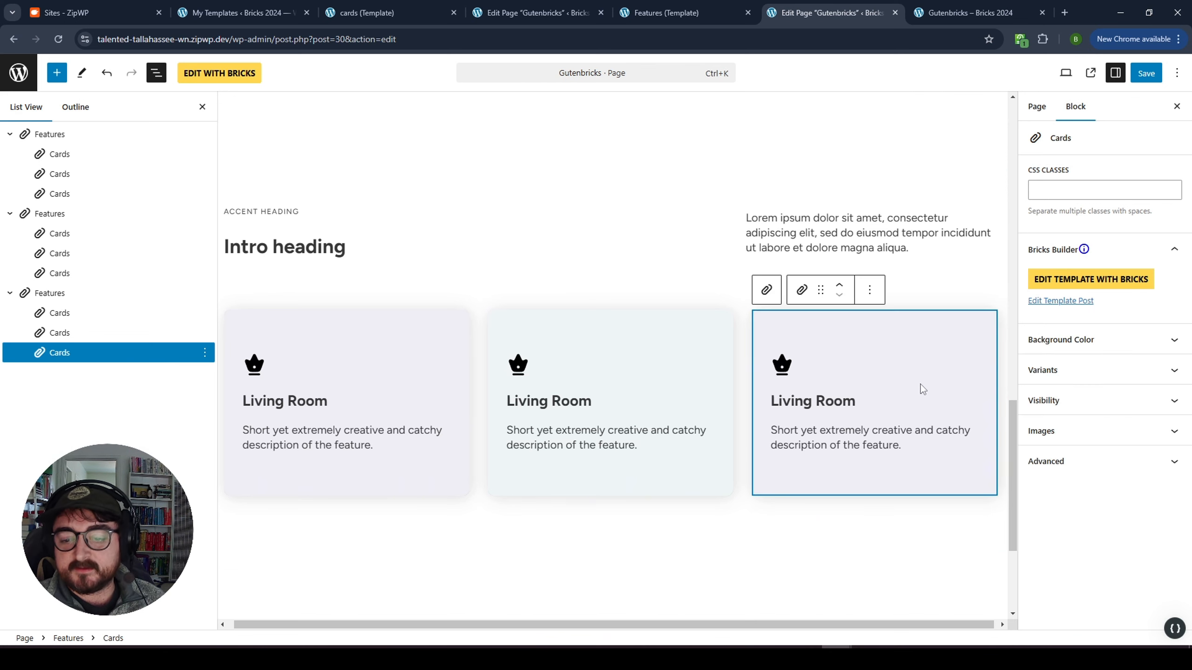
{"action": "left_click", "coordinate": [97, 291]}
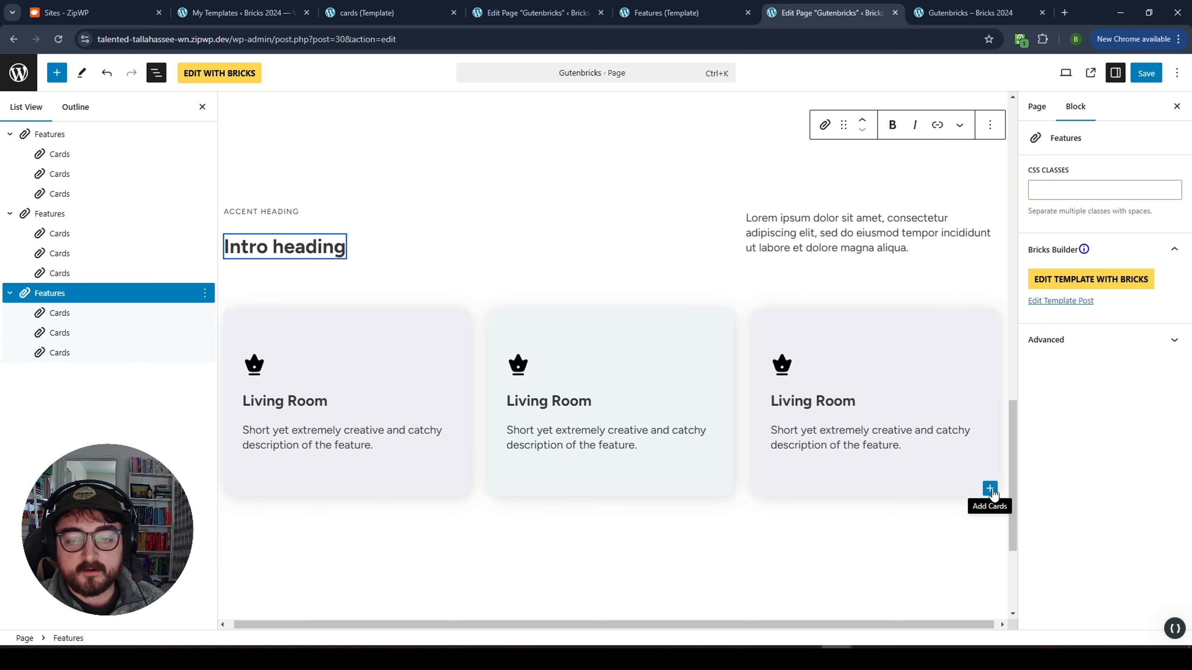
{"action": "left_click", "coordinate": [990, 489]}
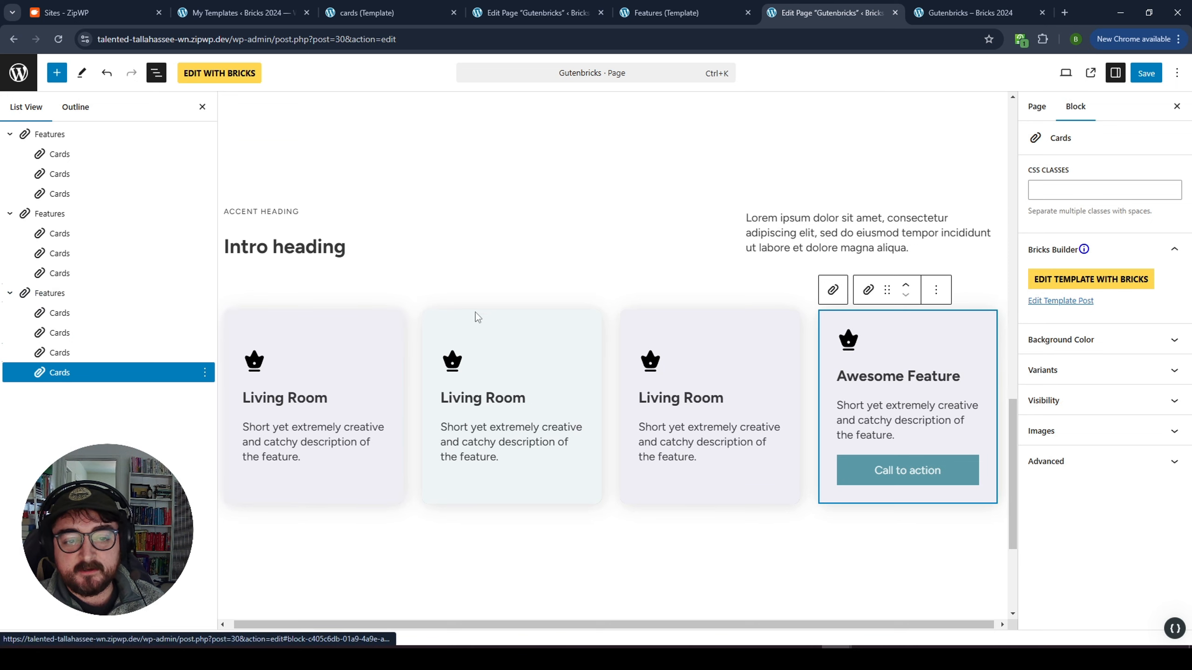
Delete the newly added "Awesome Feature" card and the "Living Room" card before it from the third Features section
{"action": "left_click", "coordinate": [68, 293]}
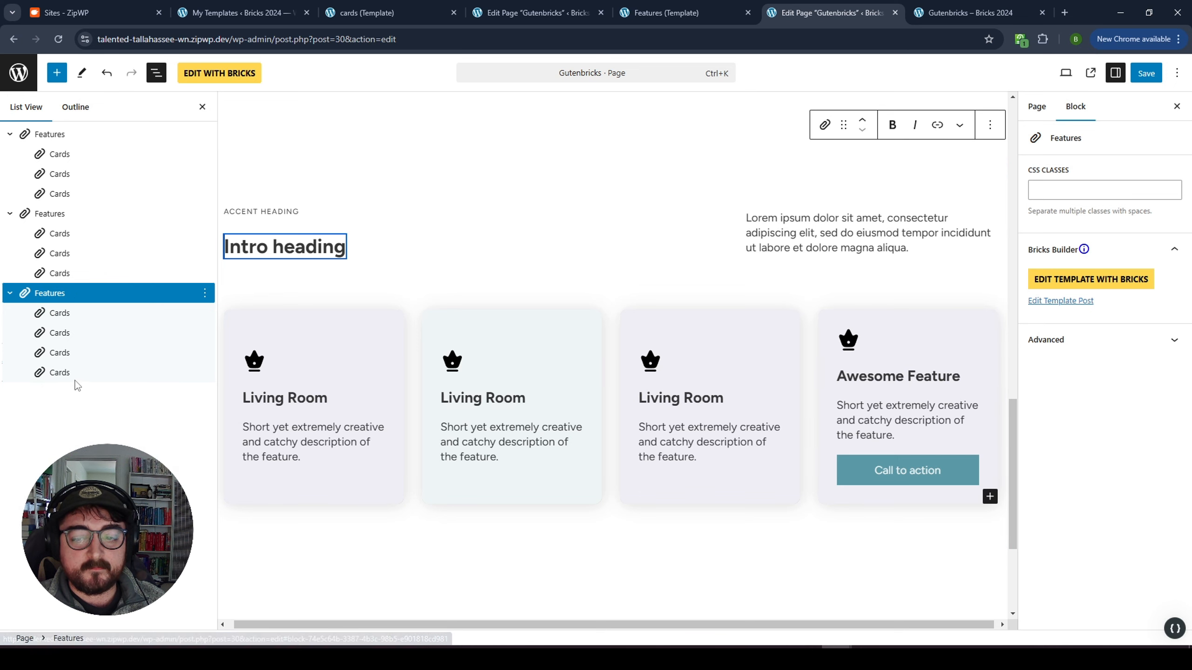
{"action": "left_click", "coordinate": [903, 319]}
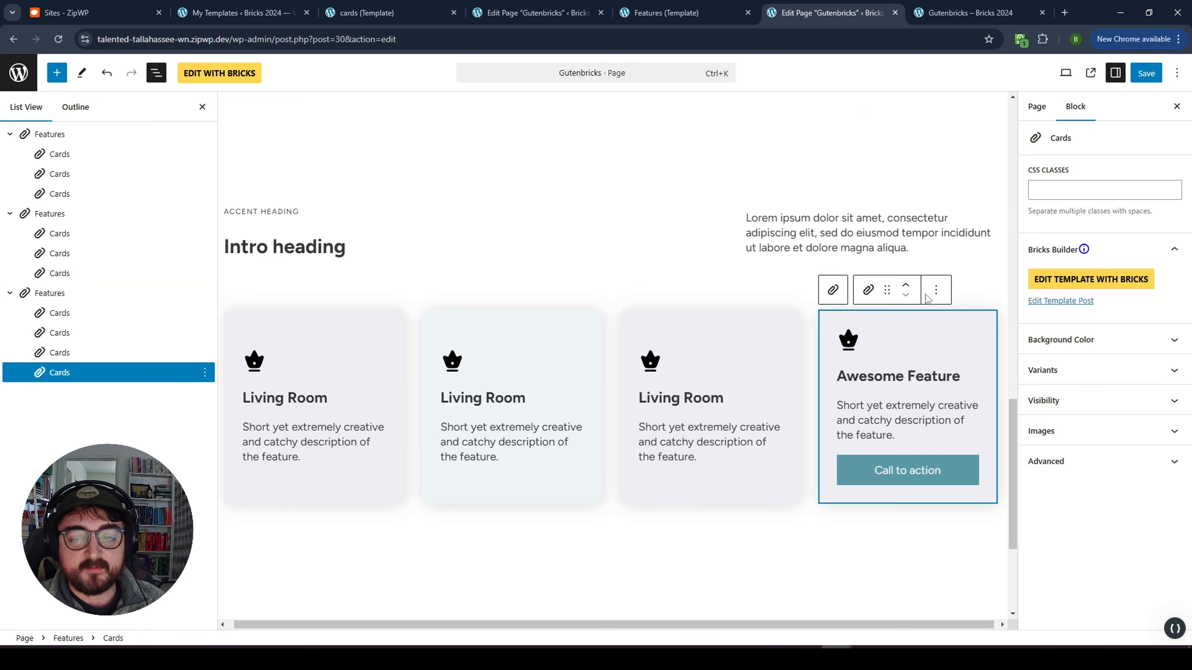
{"action": "left_click", "coordinate": [935, 290]}
{"action": "left_click", "coordinate": [946, 484]}
{"action": "left_click", "coordinate": [903, 332]}
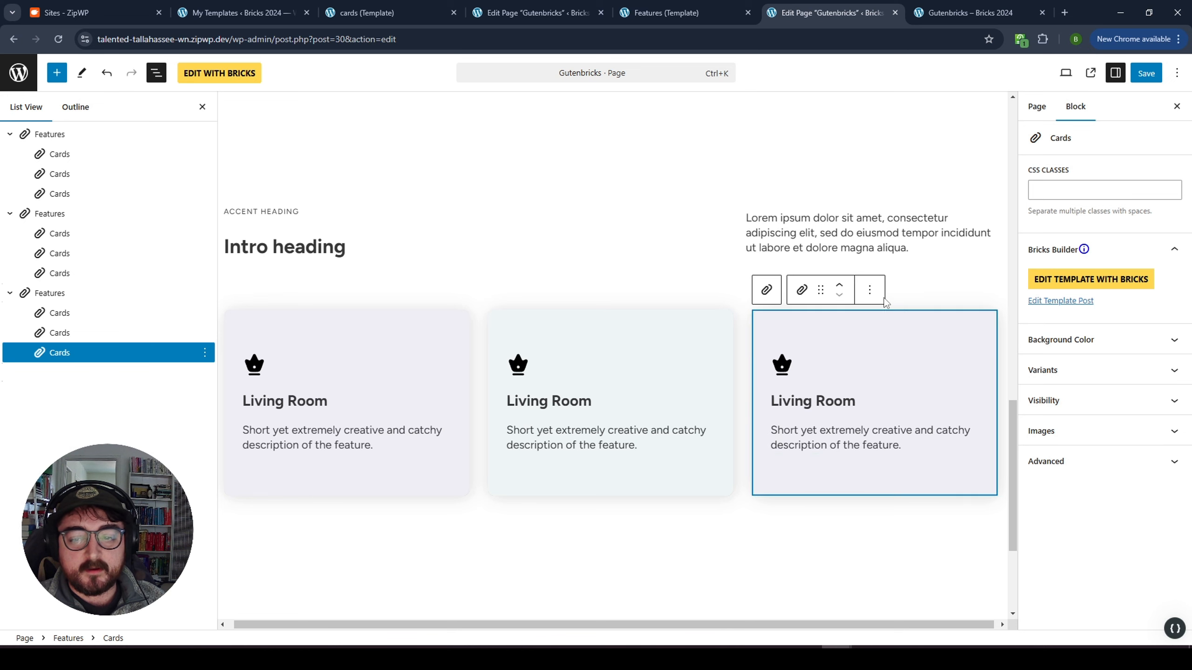
{"action": "left_click", "coordinate": [870, 290]}
{"action": "left_click", "coordinate": [903, 485]}
{"action": "left_click", "coordinate": [612, 333]}
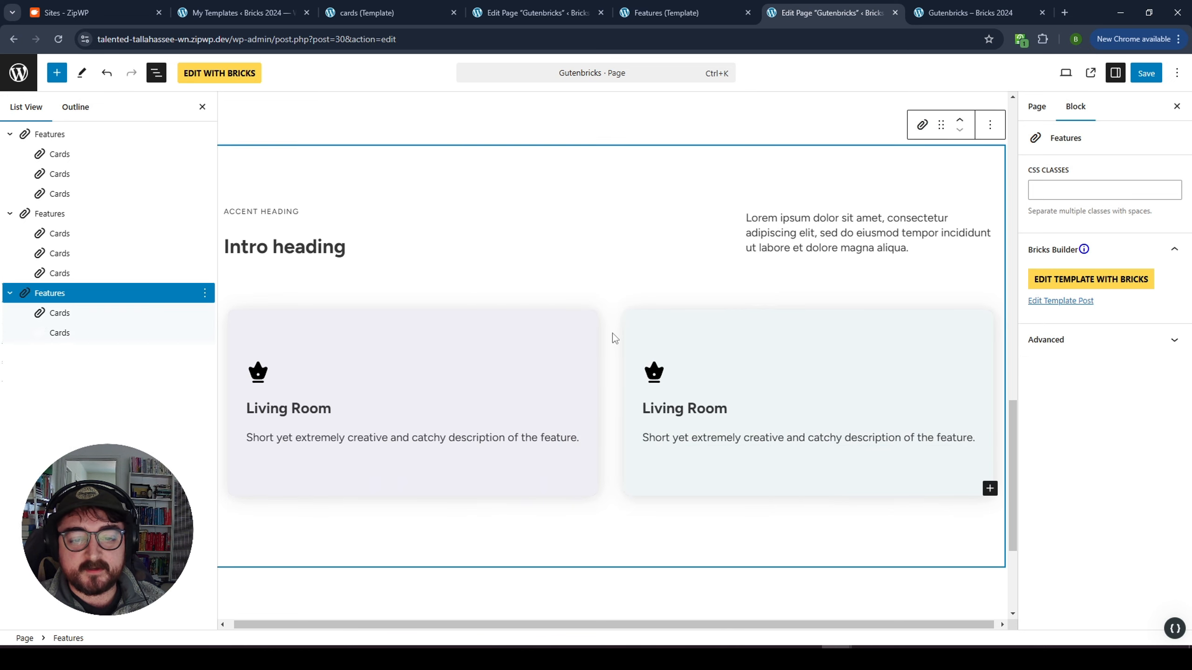
Duplicate the first card of the third Features section seven times
{"action": "left_click", "coordinate": [555, 322]}
{"action": "key", "text": "ctrl+shift+d"}
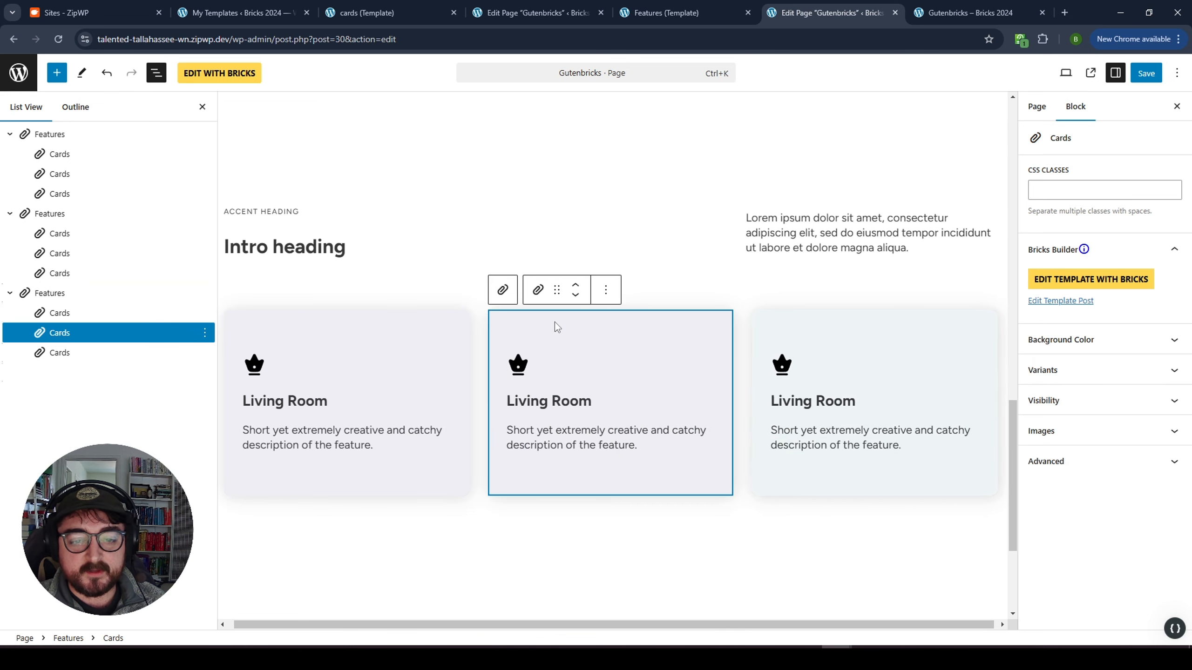
{"action": "key", "text": "ctrl+shift+d"}
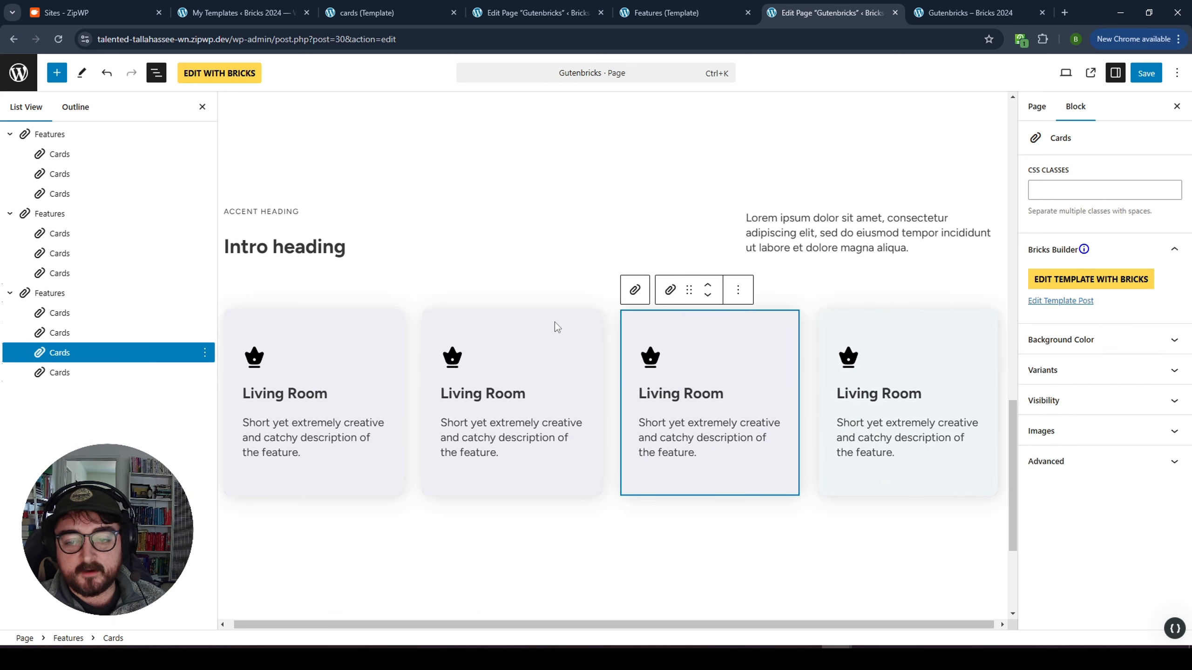
{"action": "key", "text": "ctrl+shift+d"}
{"action": "key", "text": "ctrl+shift+d"}
{"action": "key", "text": "ctrl+shift+d"}
{"action": "key", "text": "ctrl+shift+d"}
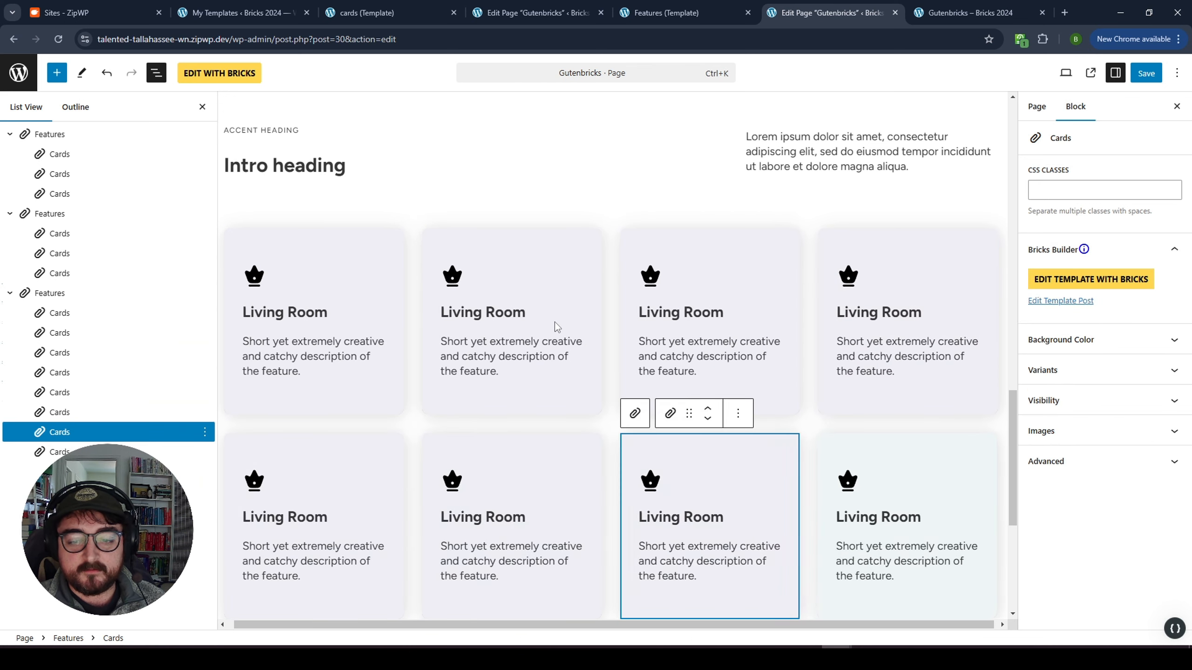
{"action": "key", "text": "ctrl+shift+d"}
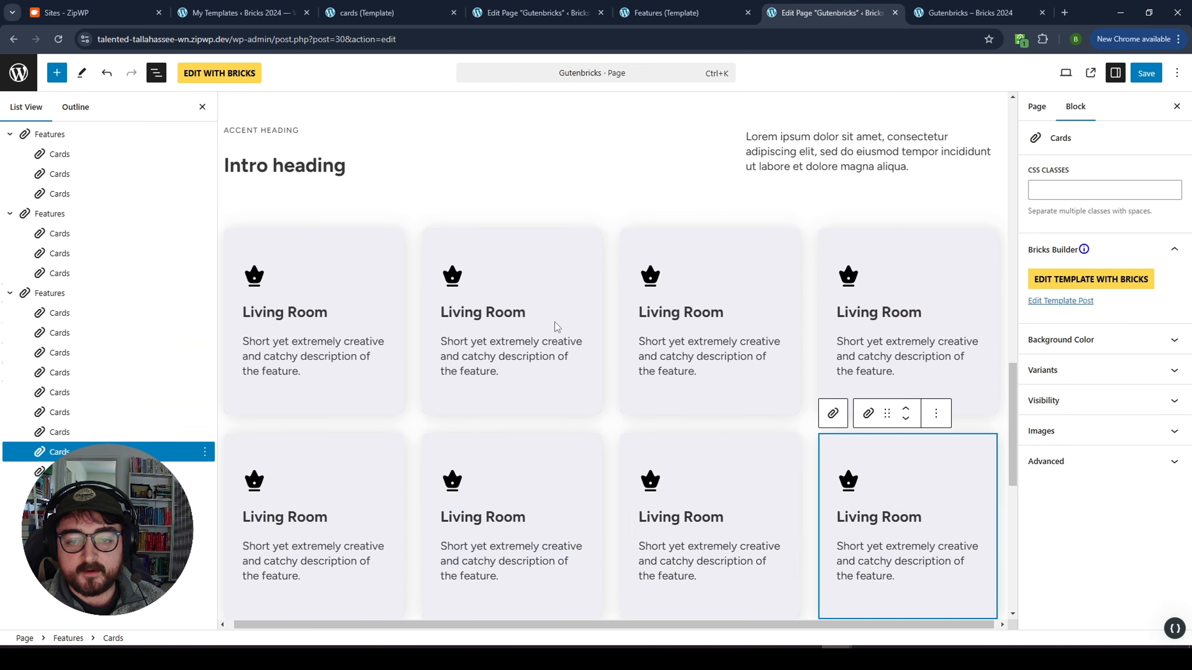
Hide the icon and show the image and button on the fourth card in the top row
{"action": "left_click", "coordinate": [750, 256]}
{"action": "left_click", "coordinate": [805, 262]}
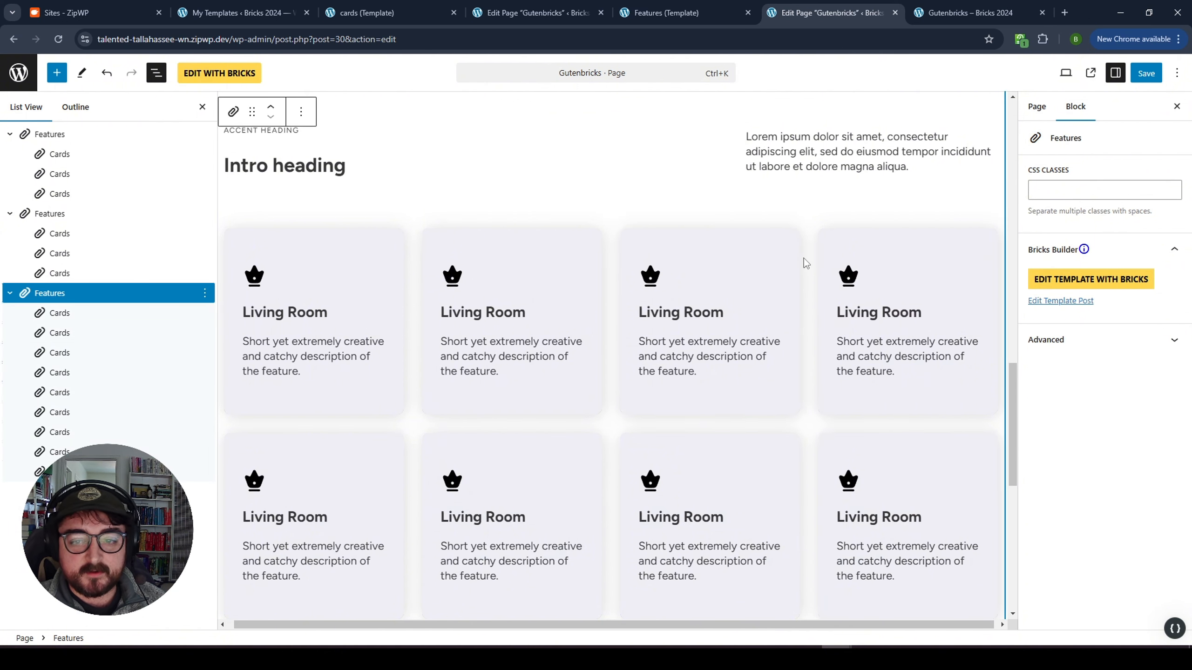
{"action": "left_click", "coordinate": [762, 247]}
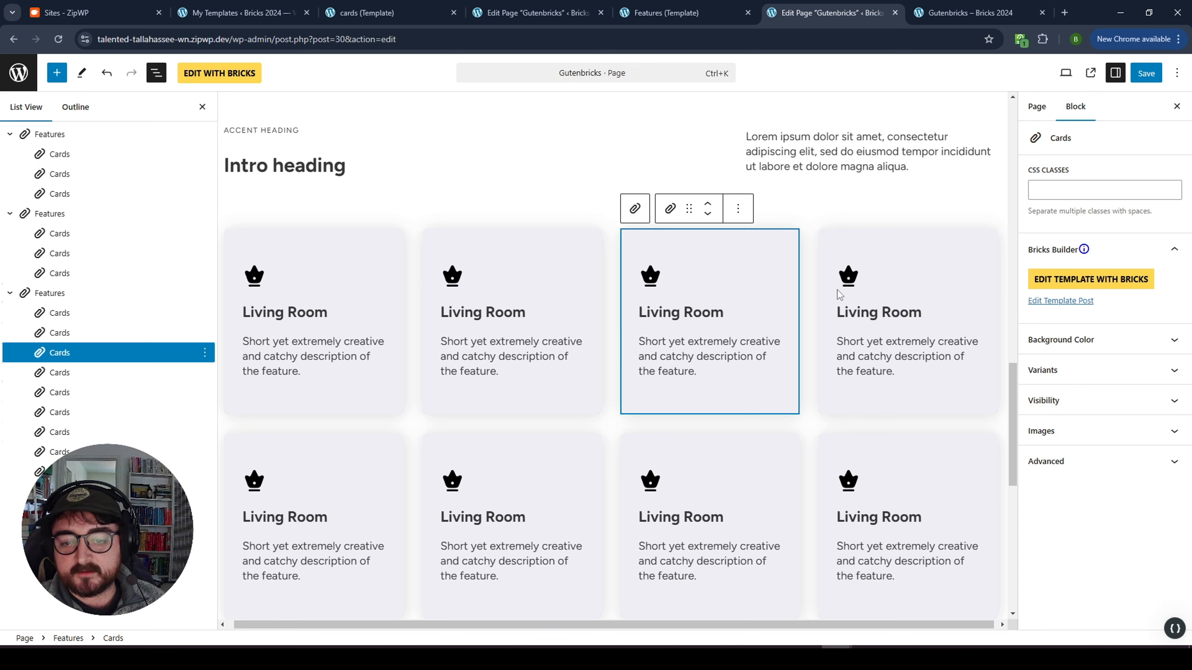
{"action": "left_click", "coordinate": [904, 253]}
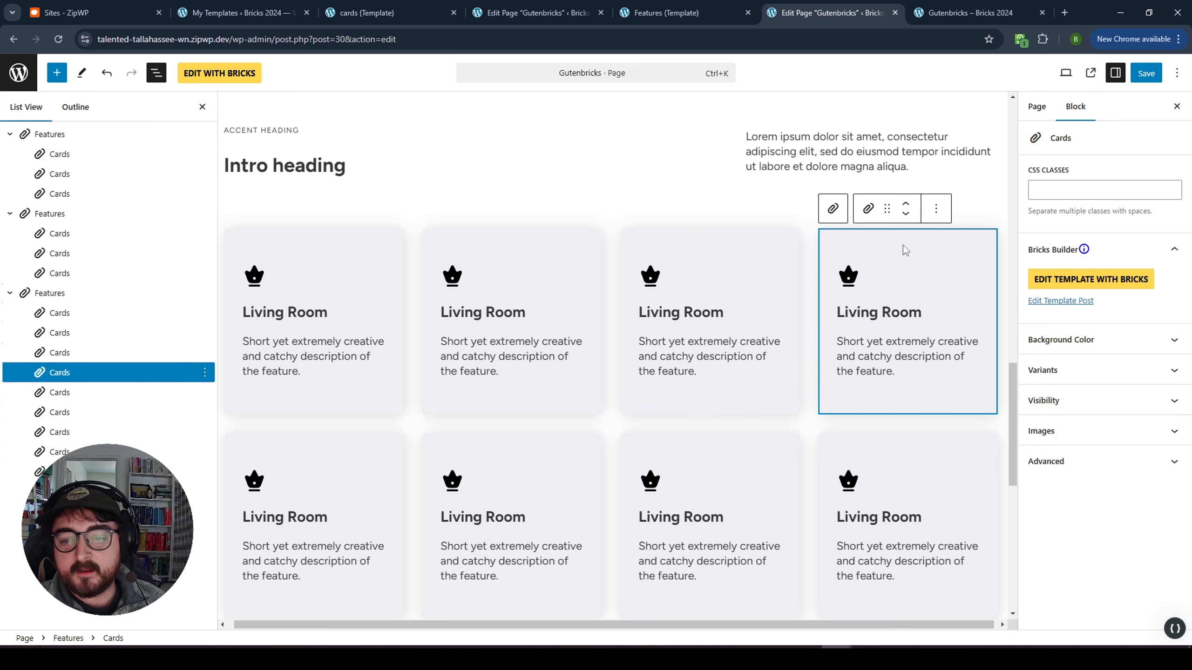
{"action": "left_click", "coordinate": [1071, 403]}
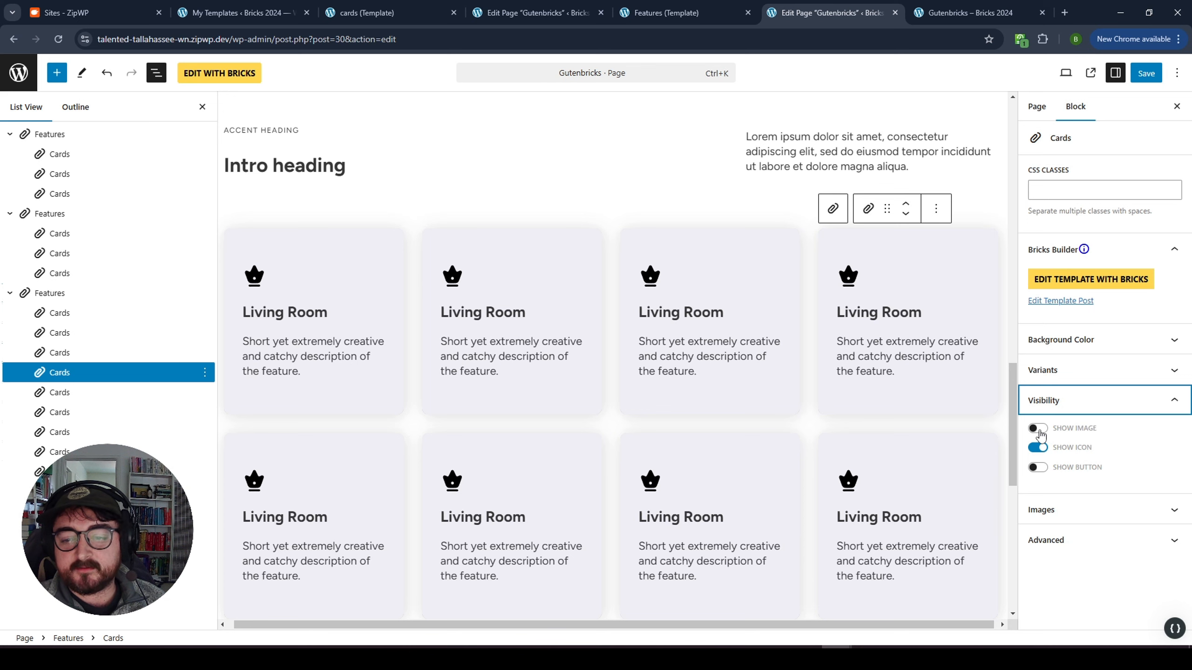
{"action": "left_click", "coordinate": [1038, 448]}
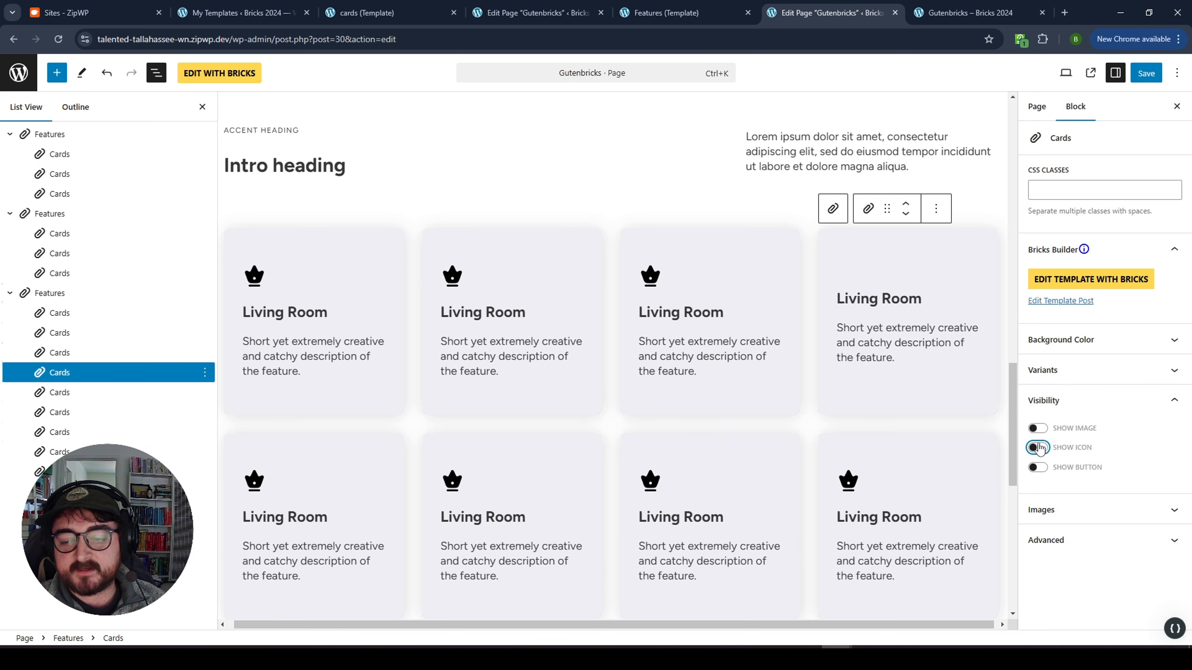
{"action": "left_click", "coordinate": [1038, 429]}
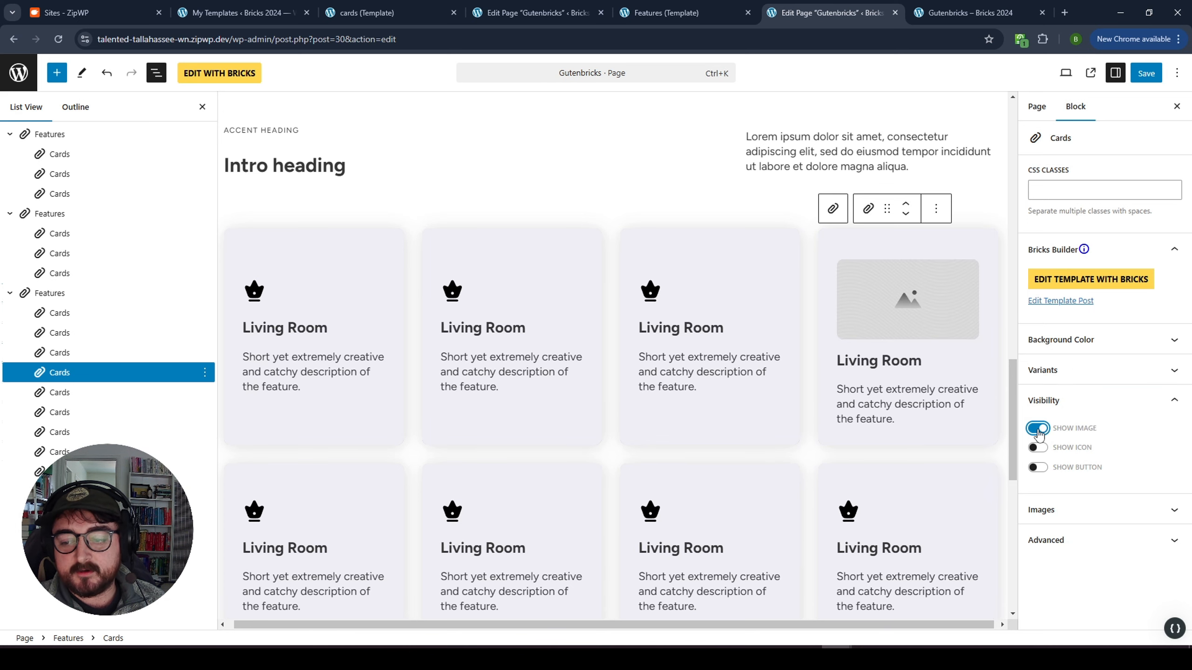
{"action": "left_click", "coordinate": [1038, 468]}
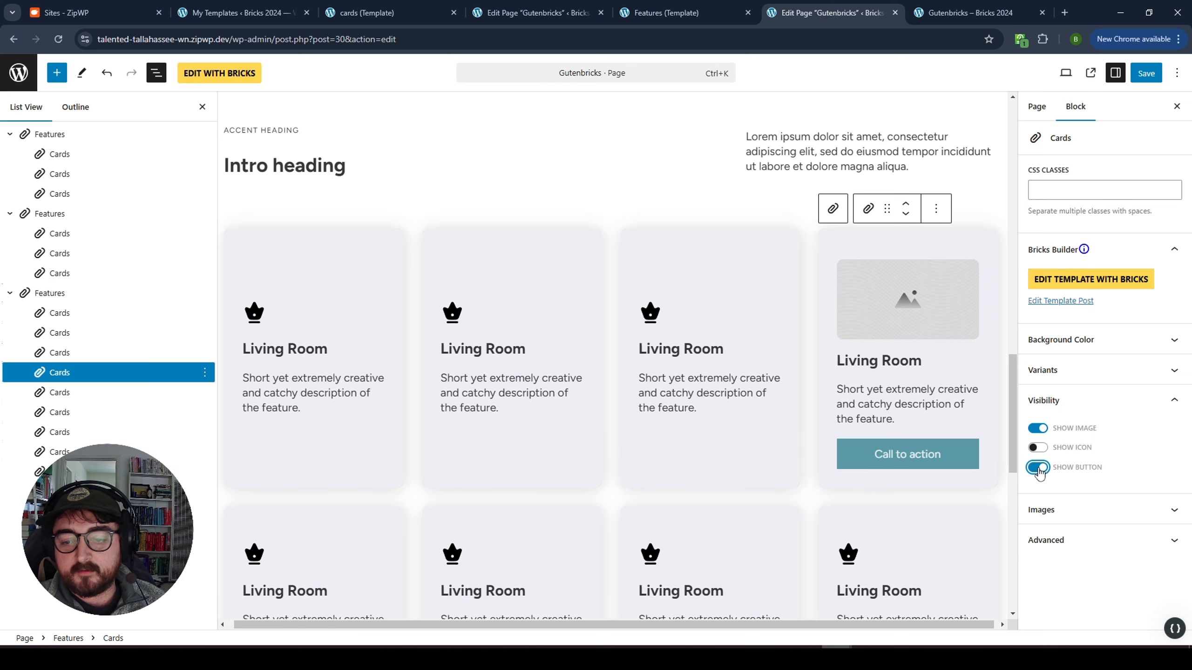
Delete the three icon cards that precede the image card in the third Features section
{"action": "left_click", "coordinate": [698, 239]}
{"action": "left_click", "coordinate": [64, 334]}
{"action": "left_click", "coordinate": [67, 314], "text": "shift"}
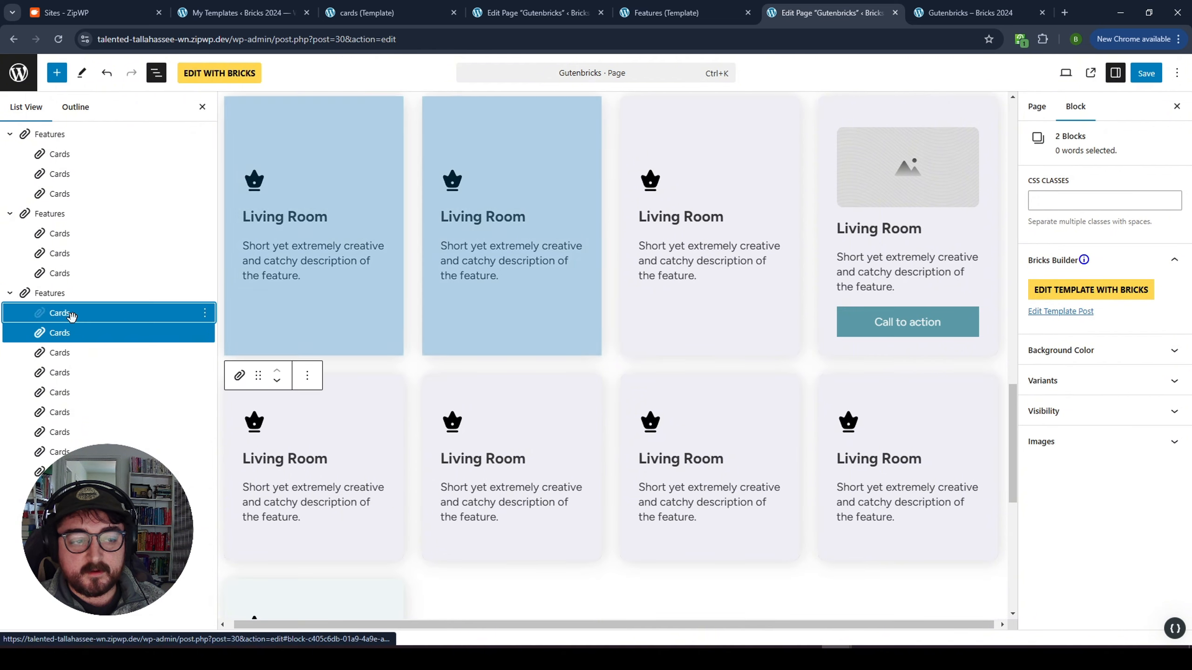
{"action": "key", "text": "Delete"}
{"action": "left_click", "coordinate": [102, 316]}
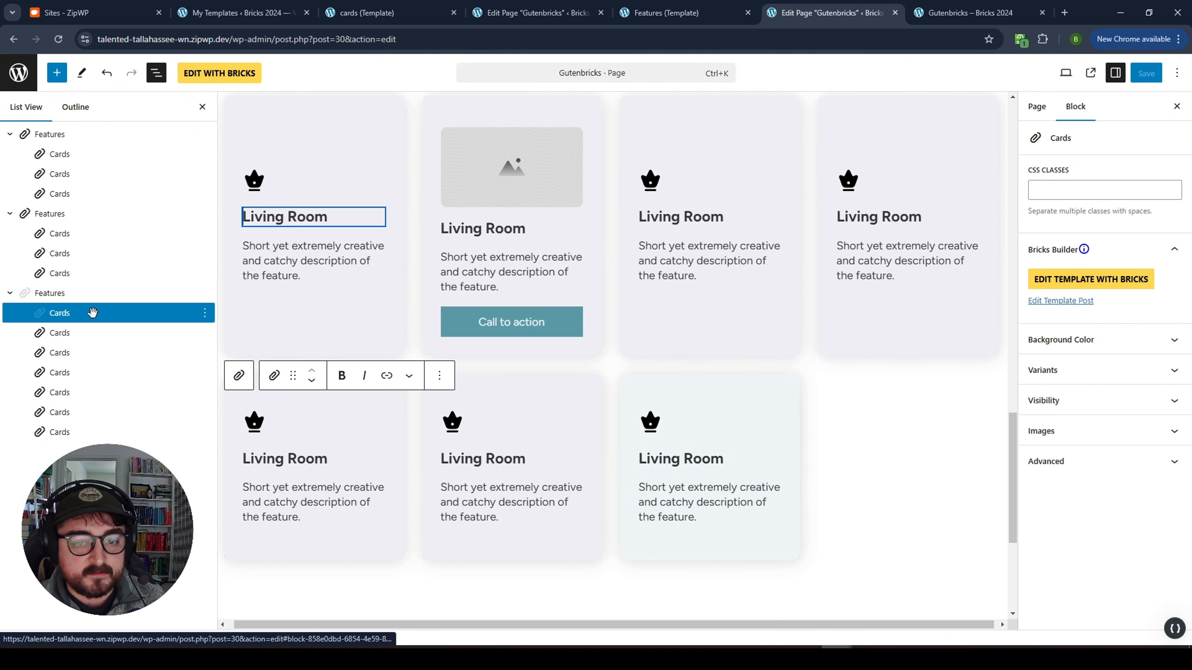
{"action": "key", "text": "Delete"}
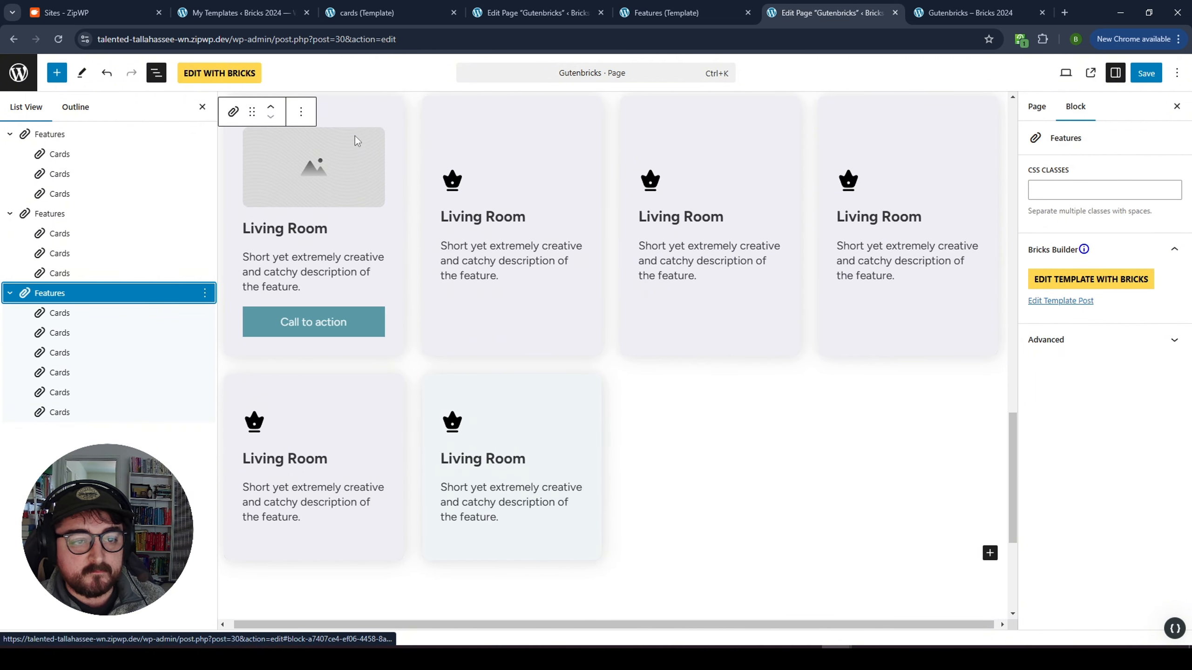
Delete the five icon cards that follow the image card in the third Features section
{"action": "left_click", "coordinate": [75, 352]}
{"action": "left_click", "coordinate": [71, 414], "text": "shift"}
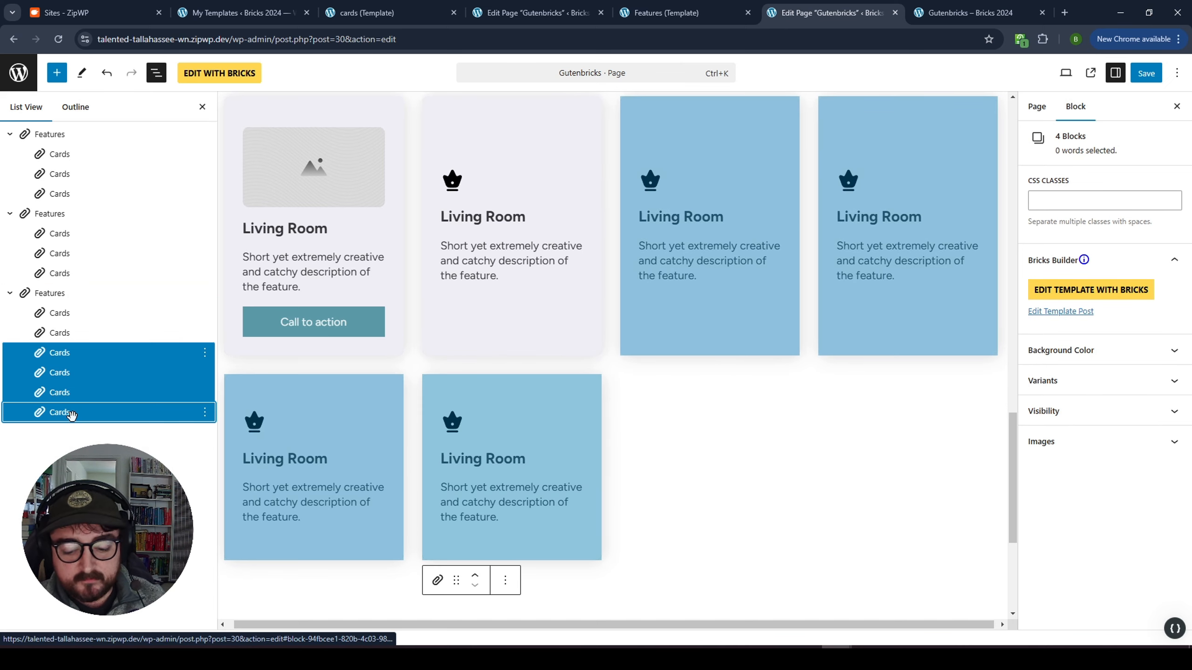
{"action": "key", "text": "Delete"}
{"action": "key", "text": "Delete"}
{"action": "left_click", "coordinate": [124, 335]}
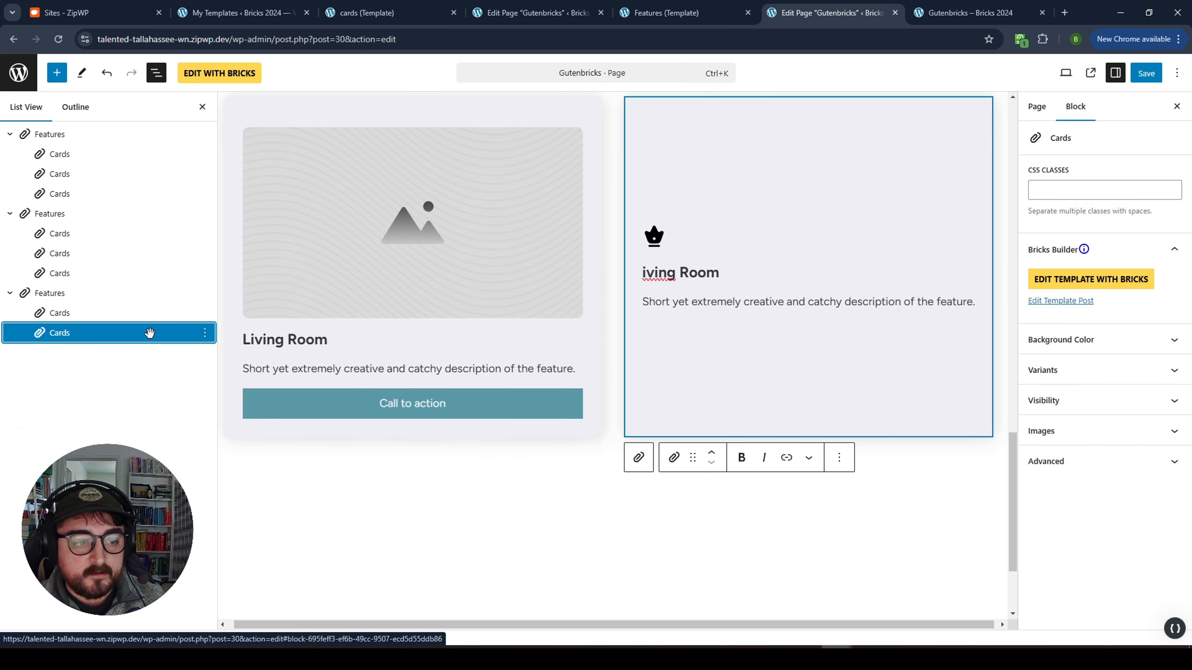
{"action": "key", "text": "Delete"}
Duplicate the remaining image card three times to make a row of four cards
{"action": "key", "text": "ctrl+shift+d"}
{"action": "key", "text": "ctrl+shift+d"}
{"action": "key", "text": "ctrl+shift+d"}
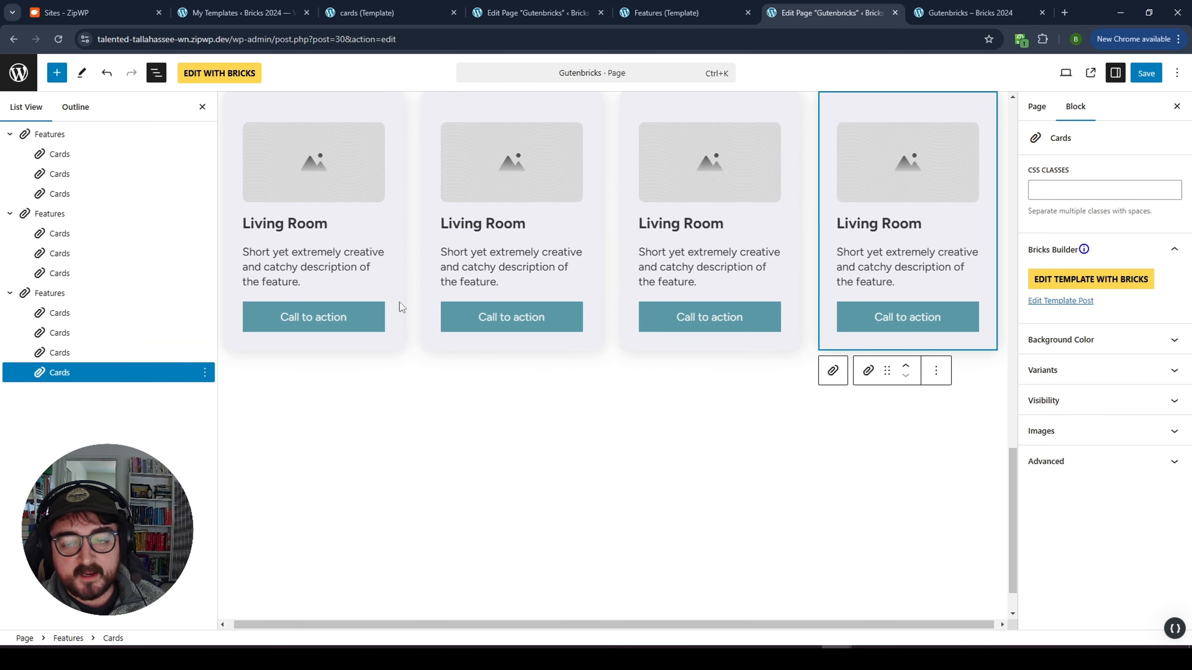
Set the fourth card's image to Kitchen-Peninsula-toward-LR.jpeg from the media library
{"action": "scroll", "coordinate": [584, 389], "scroll_direction": "up", "scroll_amount": 2}
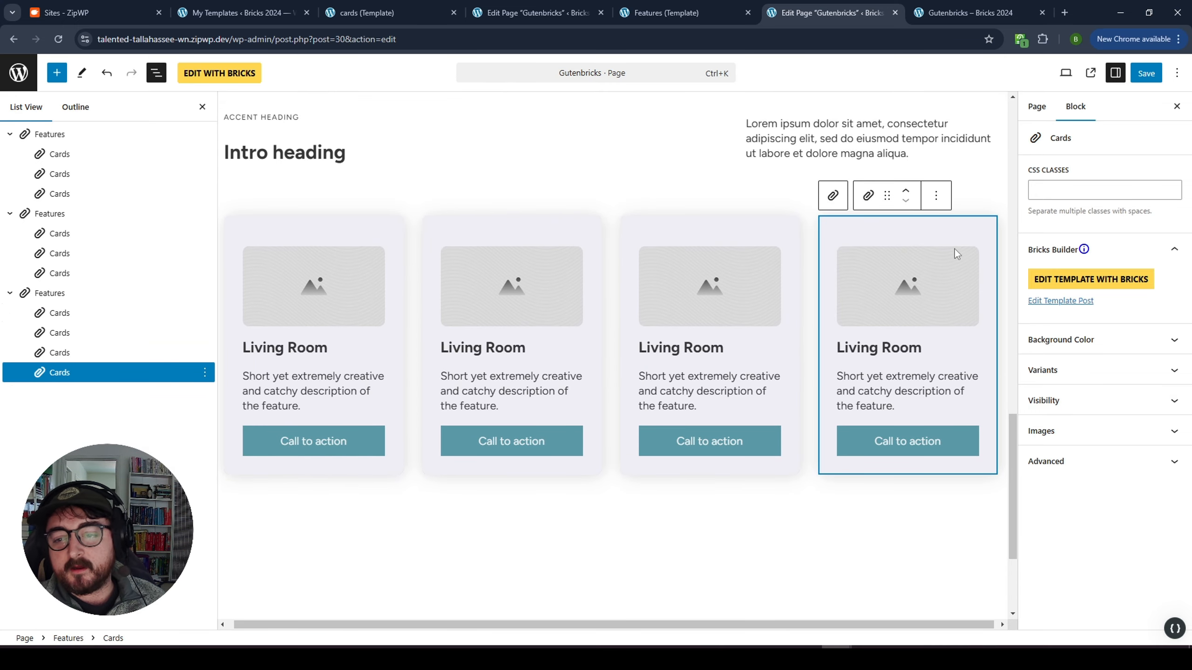
{"action": "left_click", "coordinate": [902, 282]}
{"action": "left_click", "coordinate": [762, 231]}
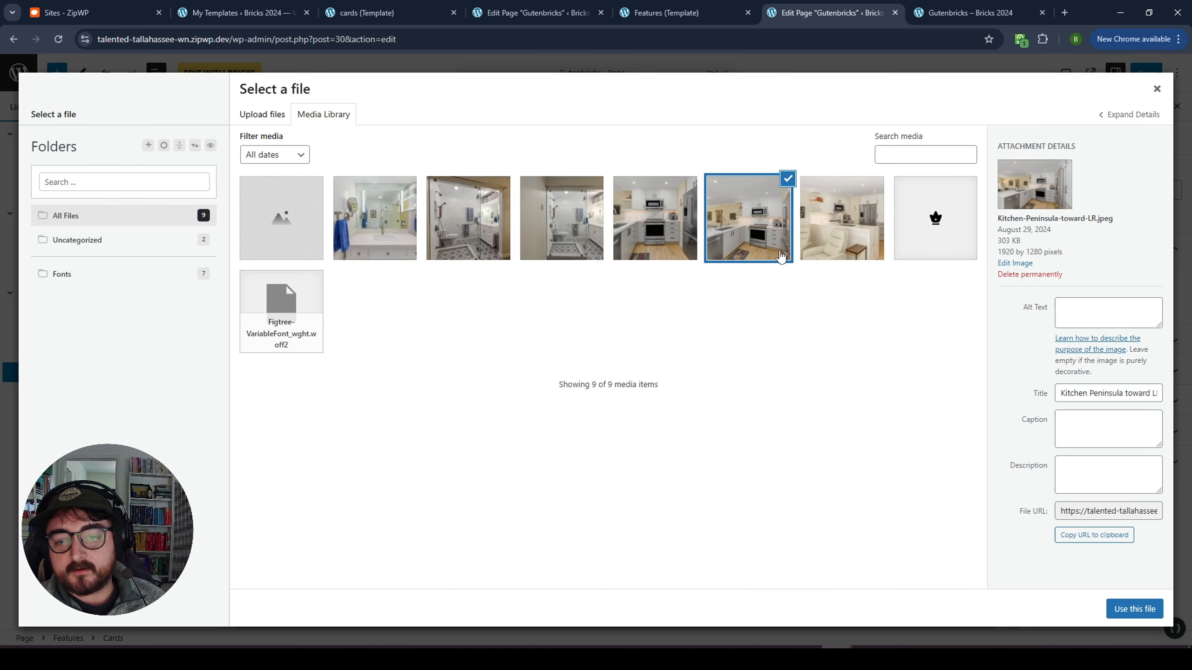
{"action": "left_click", "coordinate": [1134, 608]}
Replace the fourth card's heading with "ASasdasd" and open its button label for editing
{"action": "triple_click", "coordinate": [934, 349]}
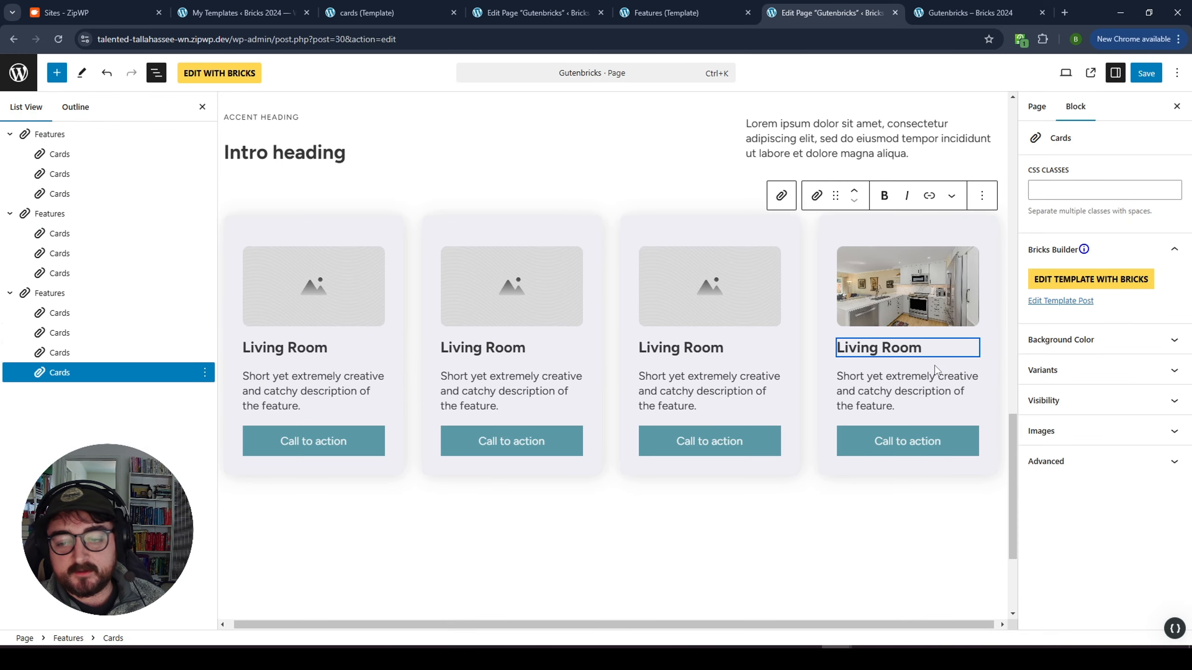
{"action": "type", "text": "ASasdasd"}
{"action": "left_click", "coordinate": [900, 441]}
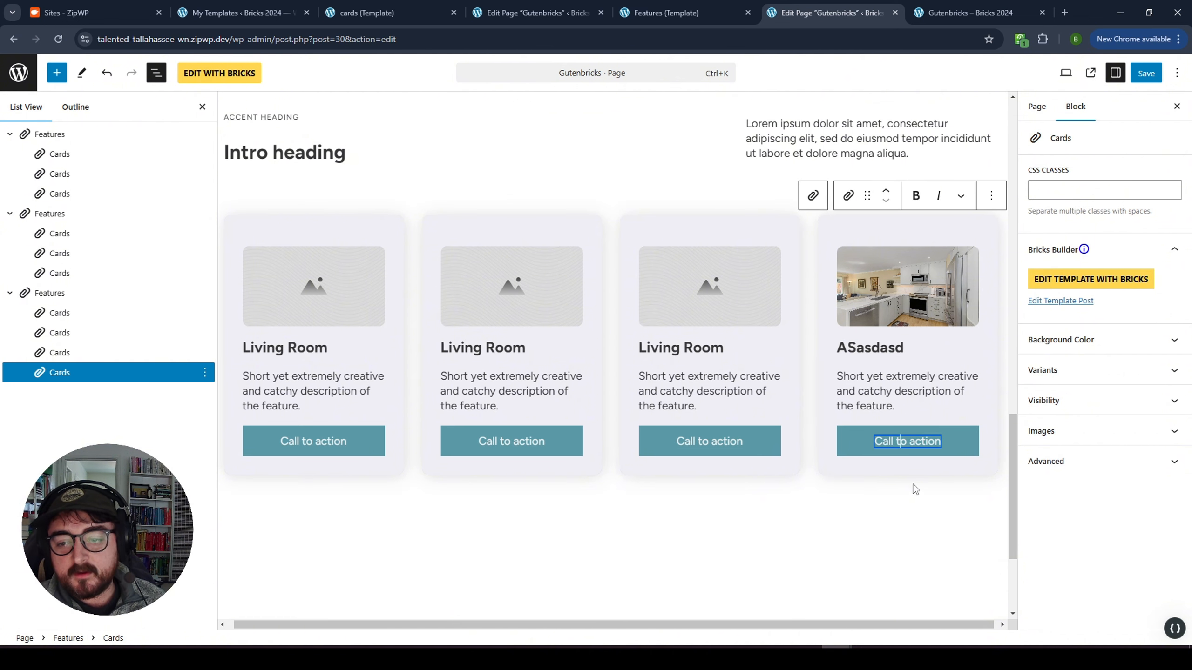
{"action": "left_click", "coordinate": [921, 225]}
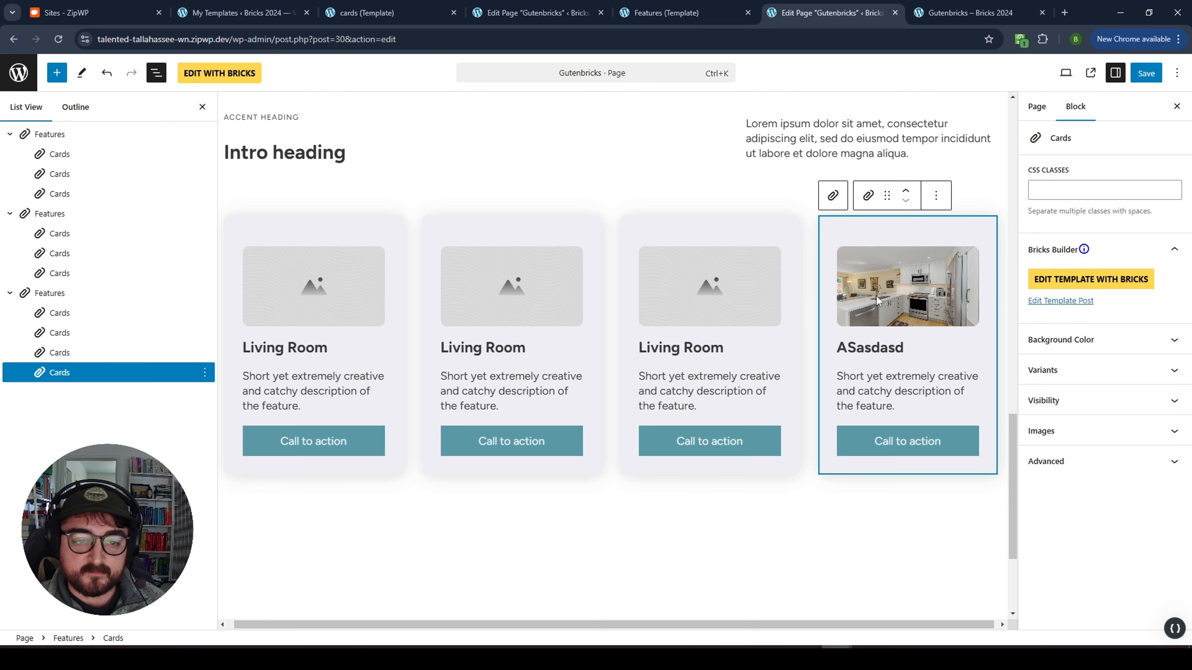
{"action": "left_click", "coordinate": [807, 226]}
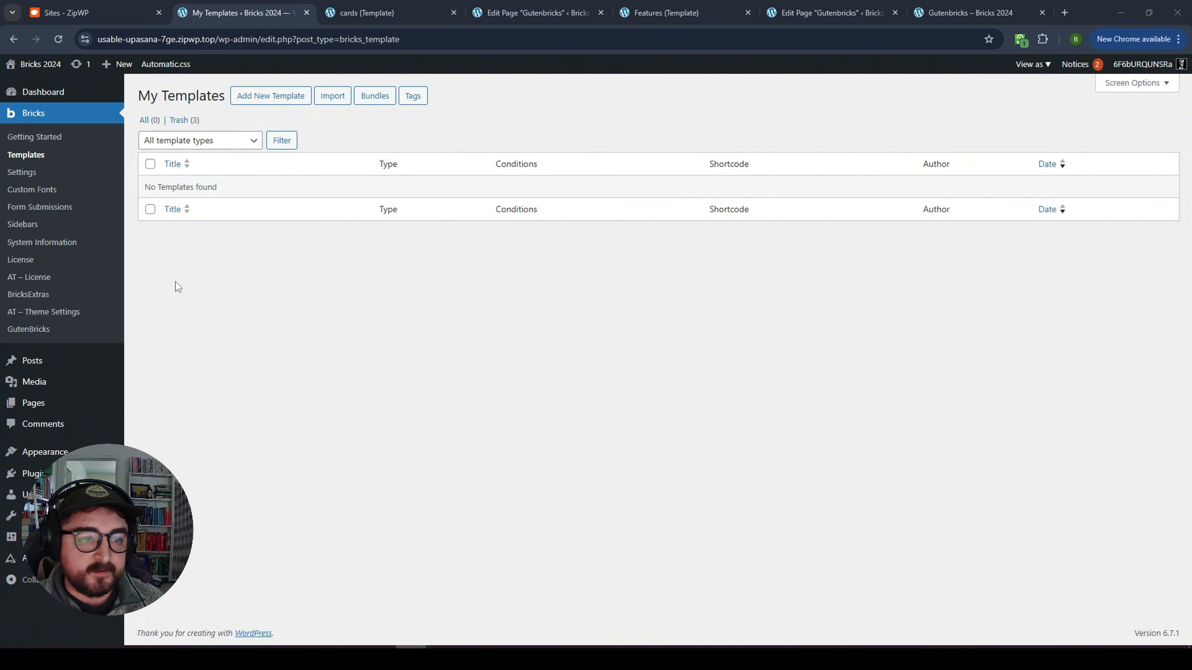
Create and publish a new Bricks template titled "Features" with the template type GutenBricks - Block
{"action": "left_click", "coordinate": [253, 101]}
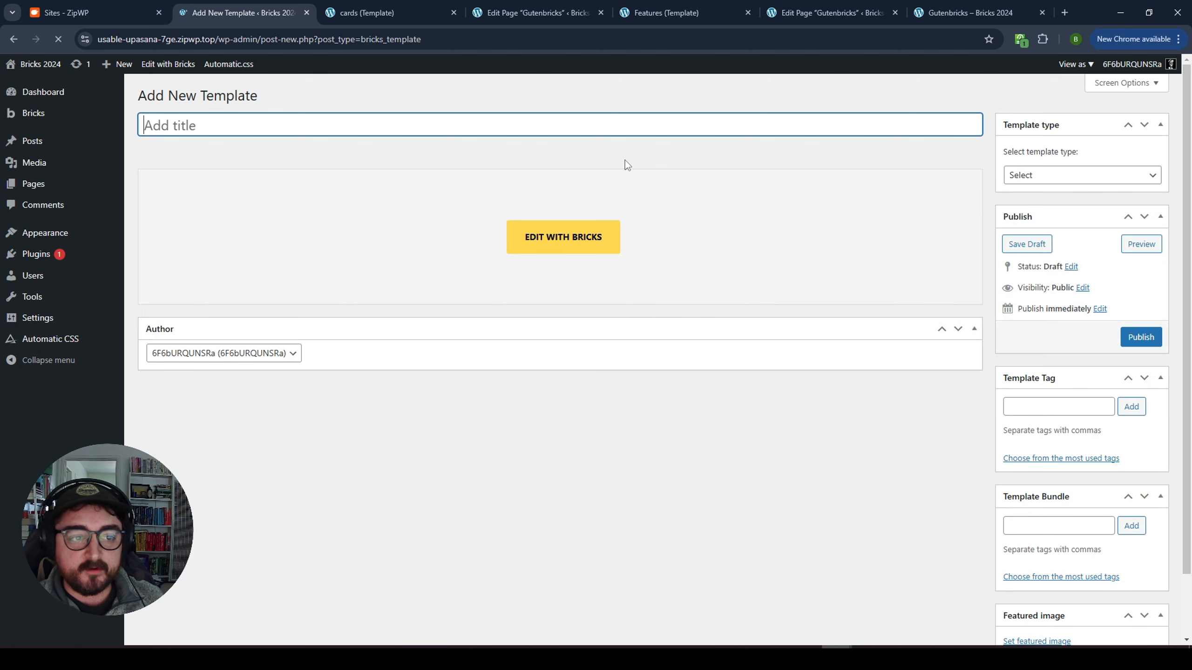
{"action": "type", "text": "Features"}
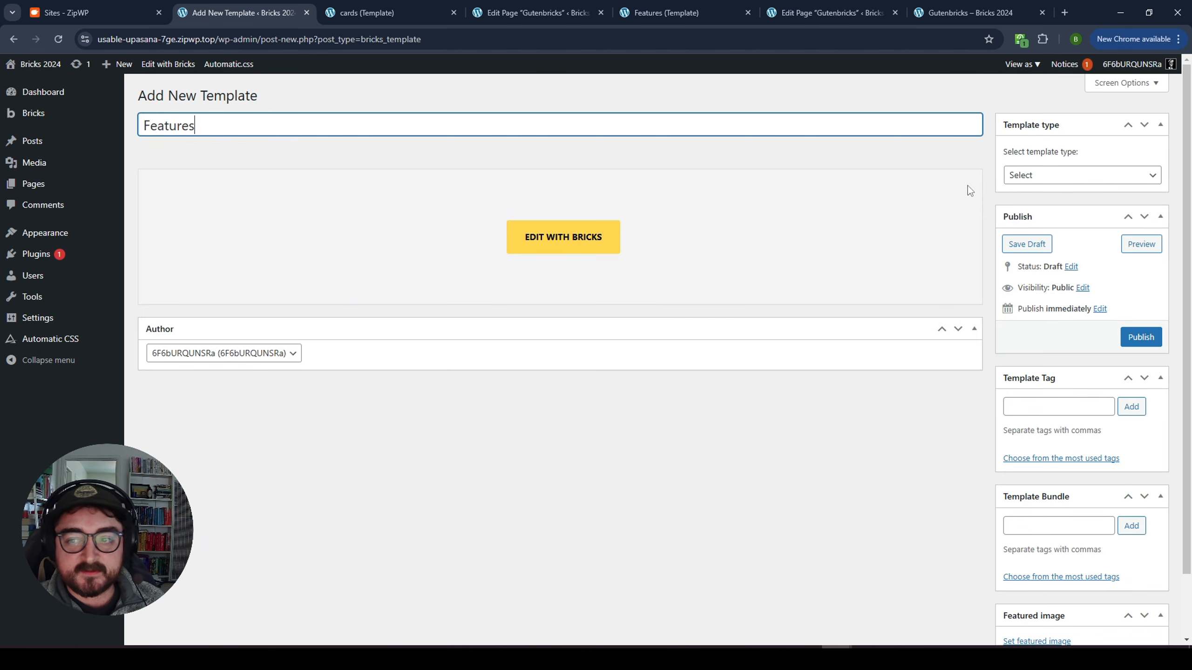
{"action": "left_click", "coordinate": [1009, 179]}
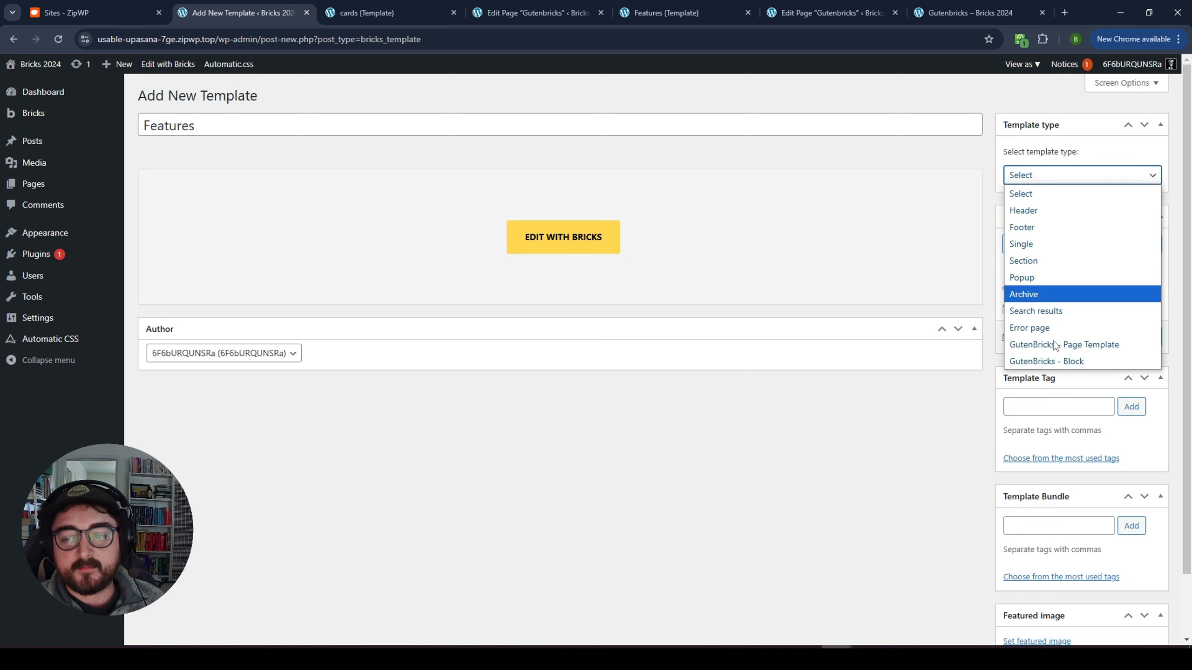
{"action": "left_click", "coordinate": [1057, 362]}
{"action": "left_click", "coordinate": [1141, 341]}
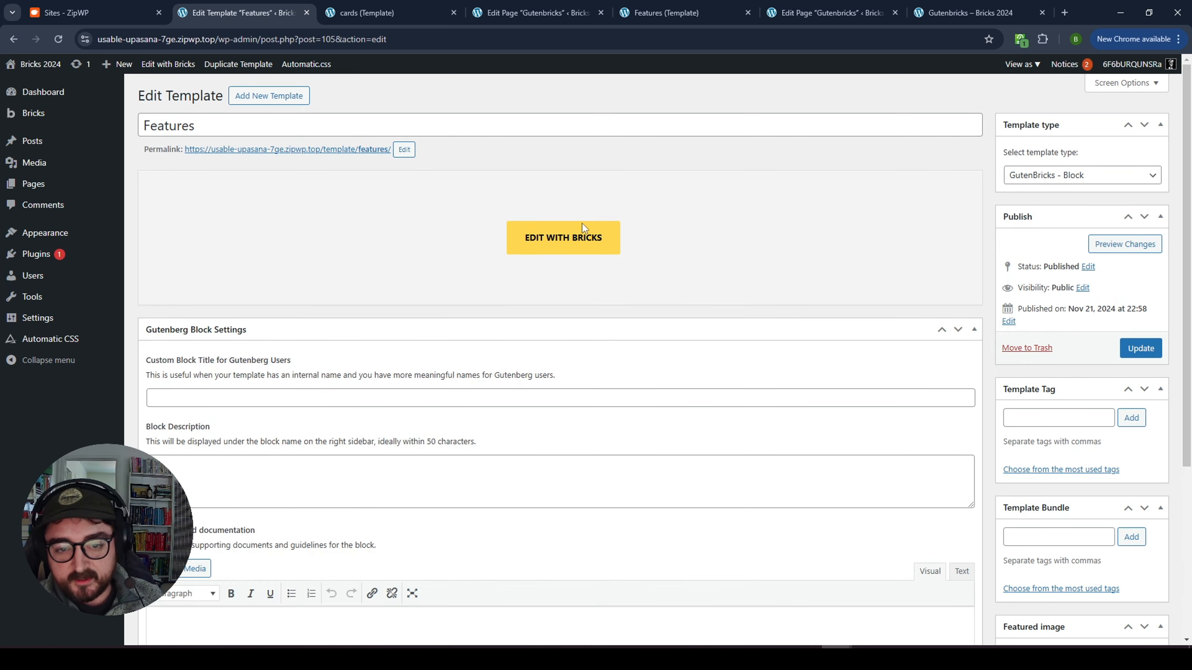
Open the Features template in the Bricks builder and search the Frames template library for "feature grid"
{"action": "left_click", "coordinate": [580, 242]}
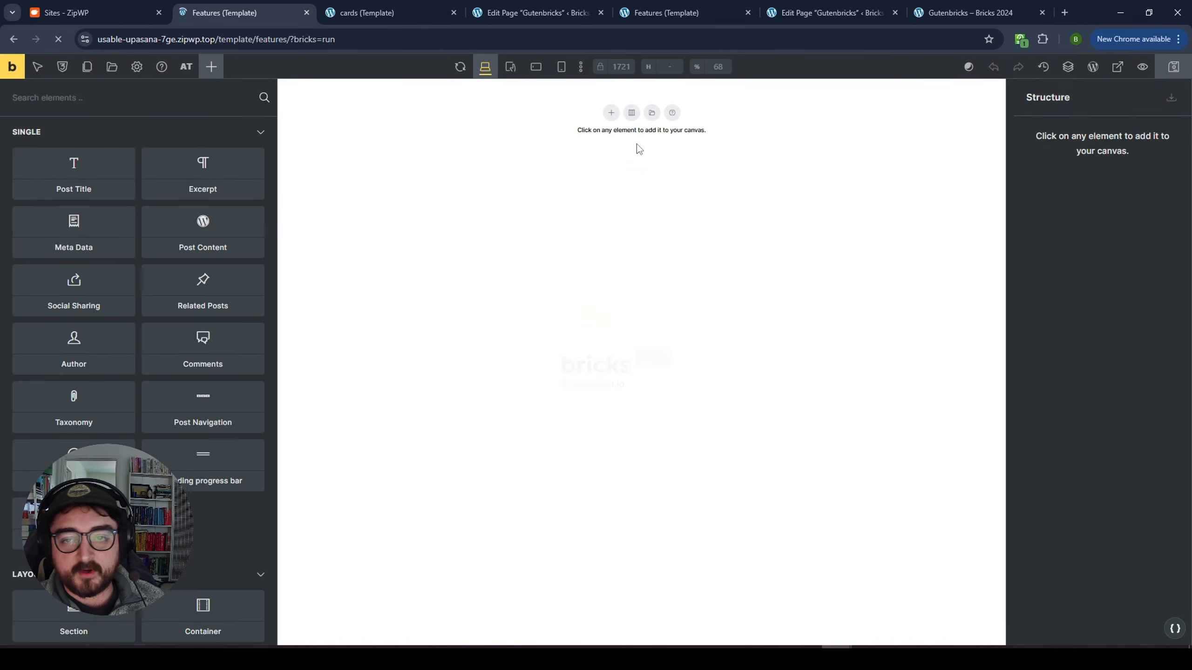
{"action": "left_click", "coordinate": [651, 113]}
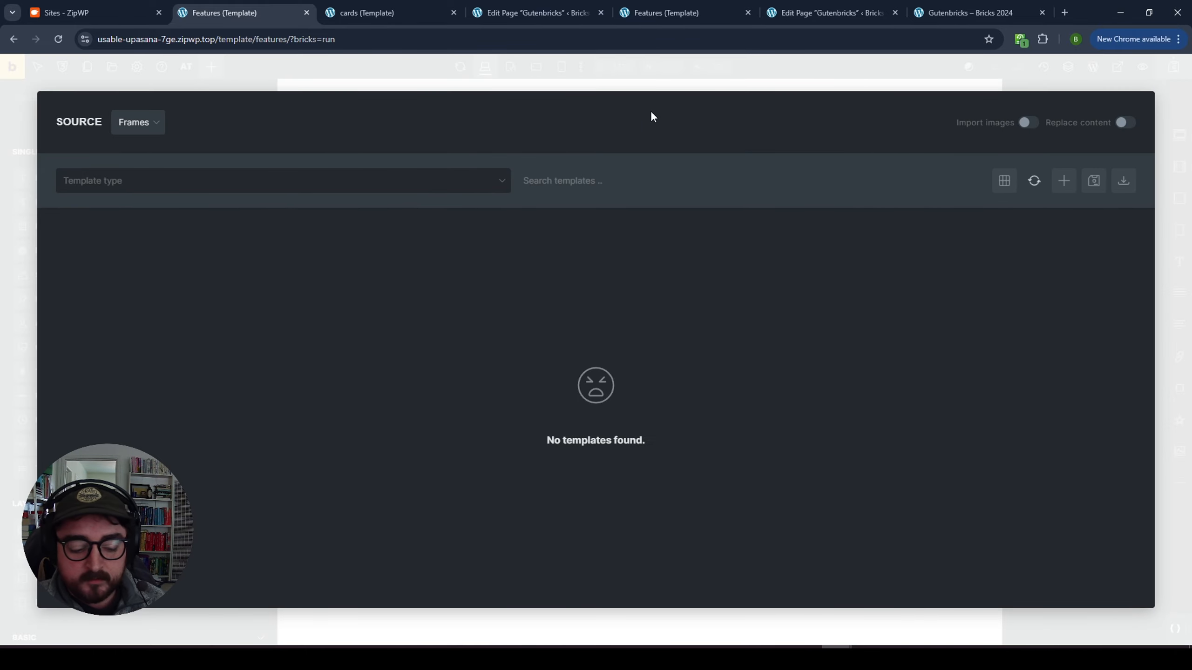
{"action": "type", "text": "feature"}
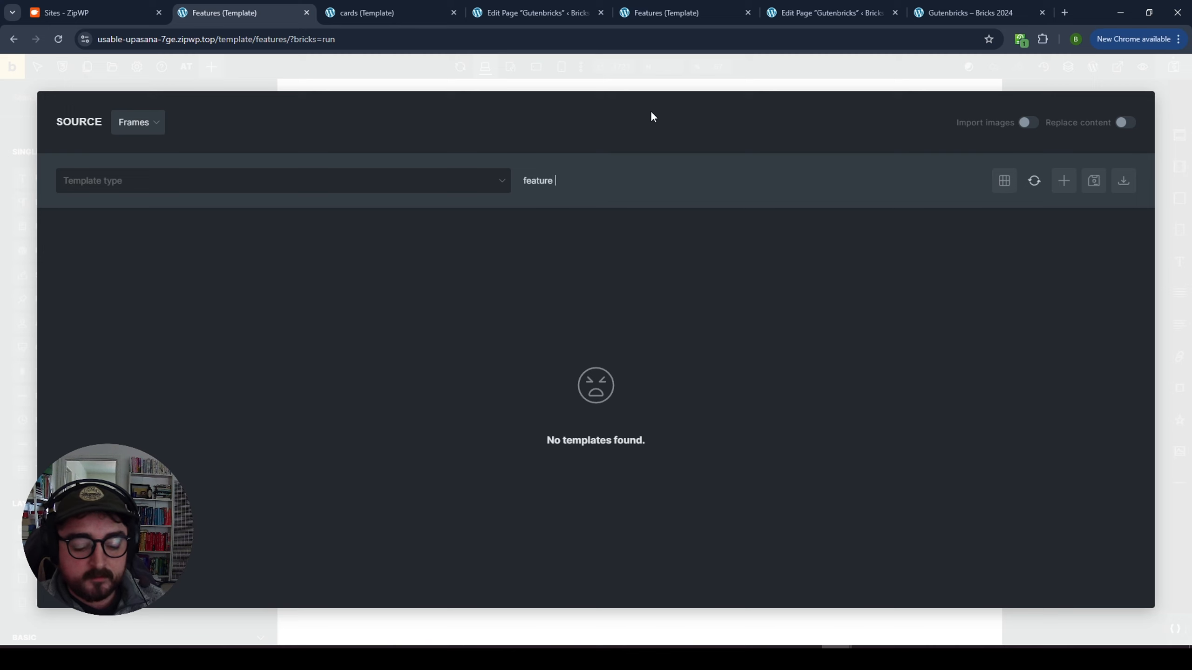
{"action": "type", "text": "grid"}
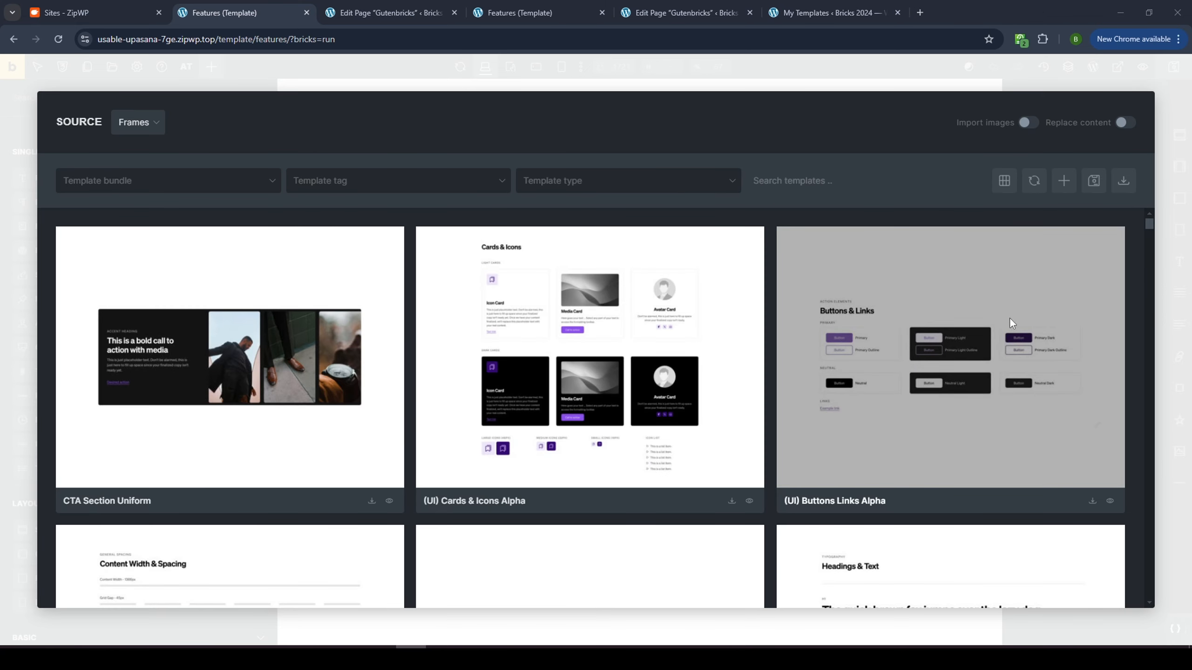
Search the Frames templates for "feature" and insert Feature Section Alpha into the Features template
{"action": "type", "text": "feature"}
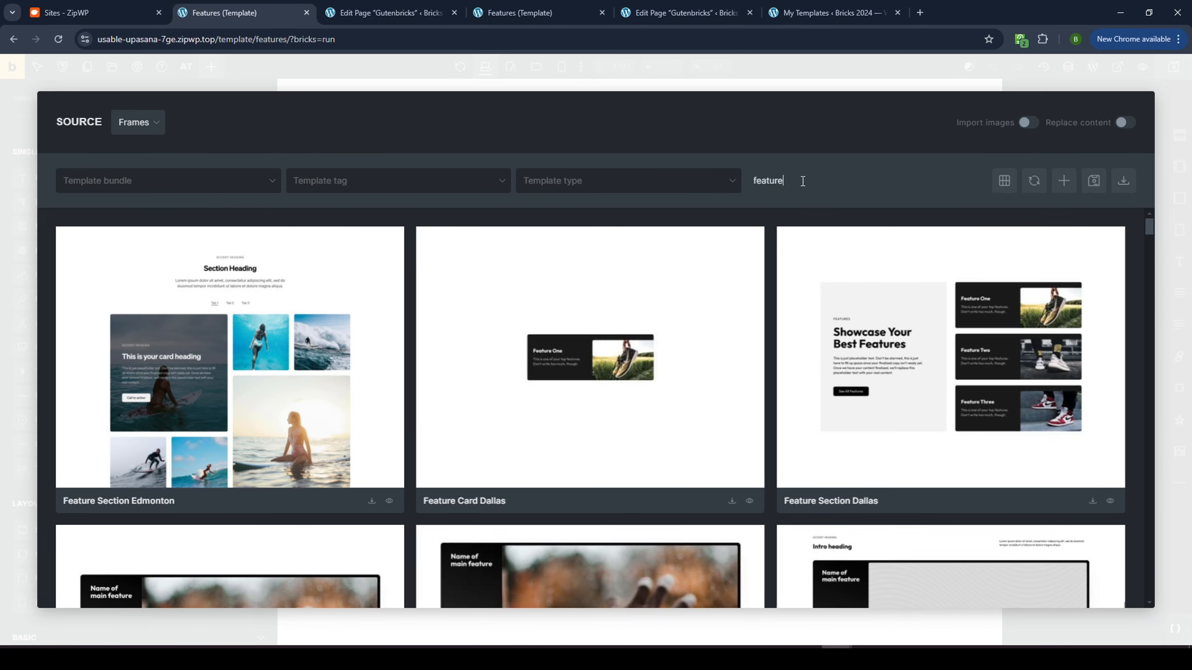
{"action": "scroll", "coordinate": [766, 242], "scroll_direction": "down", "scroll_amount": 6}
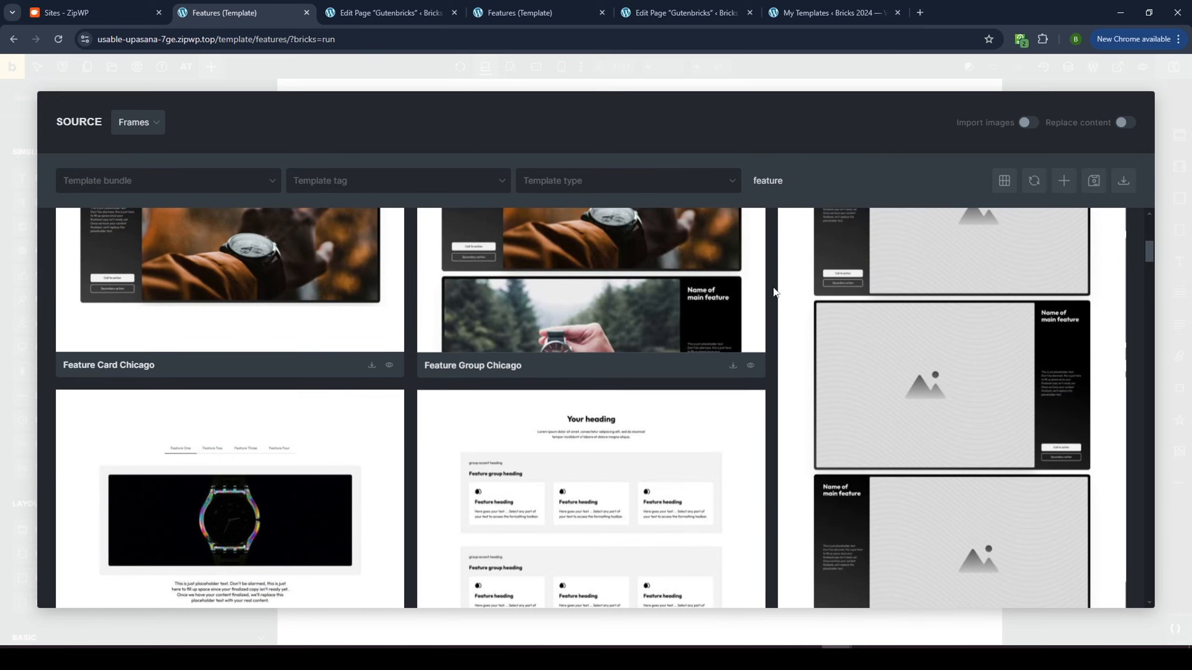
{"action": "scroll", "coordinate": [770, 315], "scroll_direction": "down", "scroll_amount": 20}
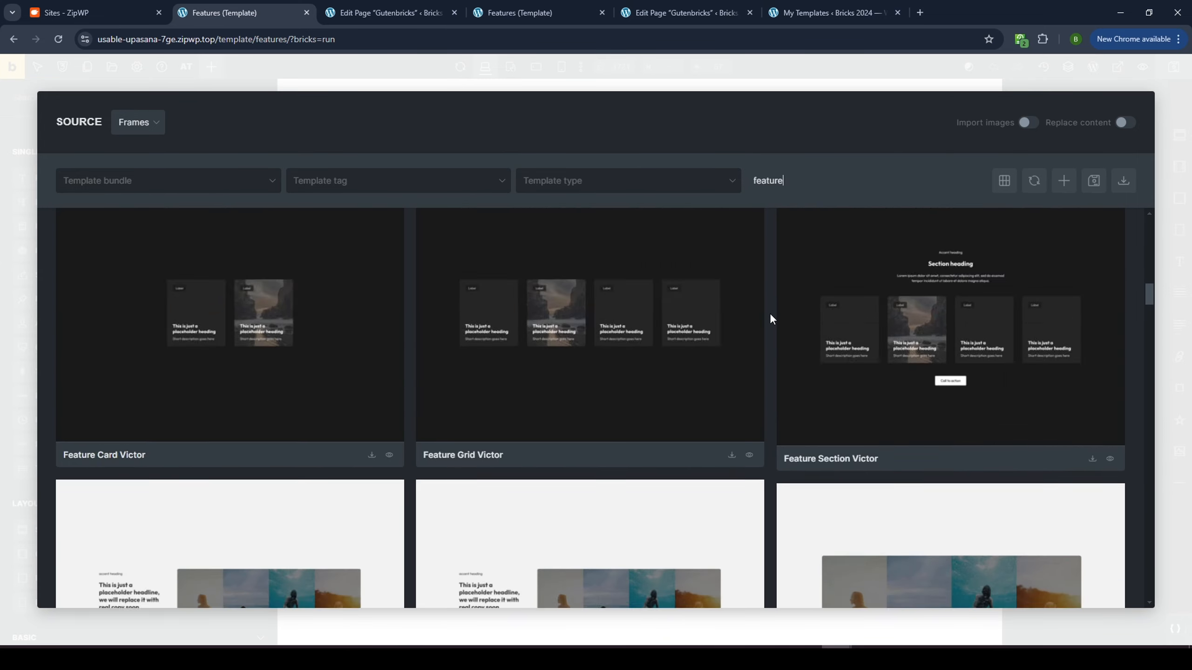
{"action": "scroll", "coordinate": [770, 318], "scroll_direction": "down", "scroll_amount": 20}
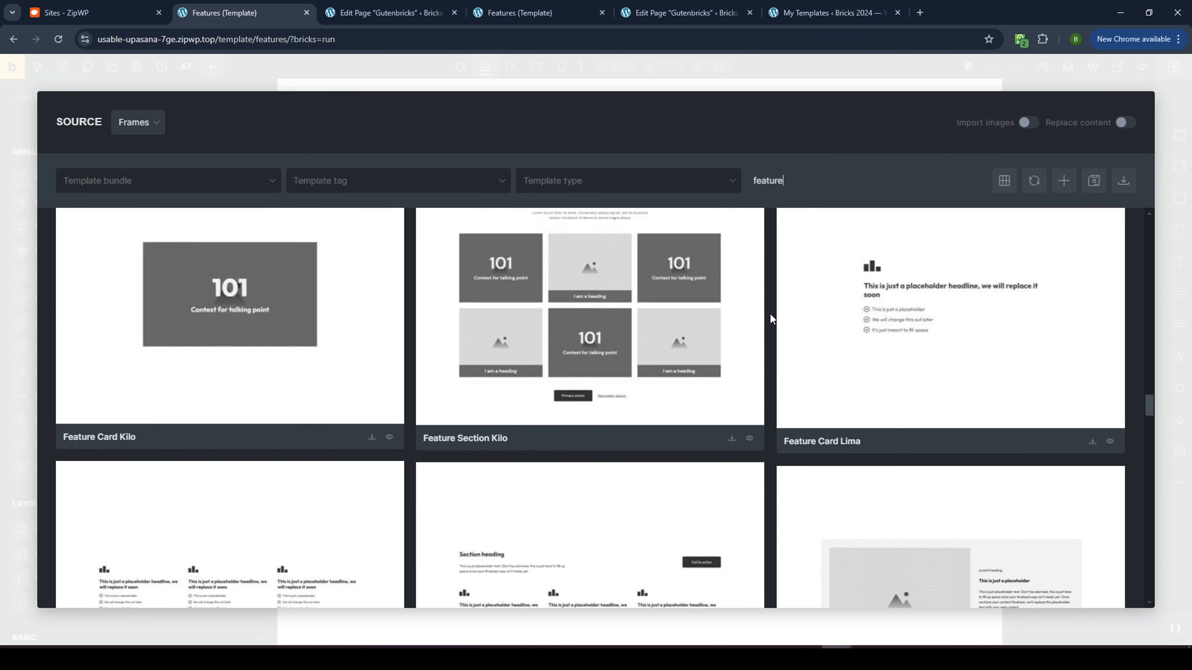
{"action": "scroll", "coordinate": [770, 317], "scroll_direction": "down", "scroll_amount": 20}
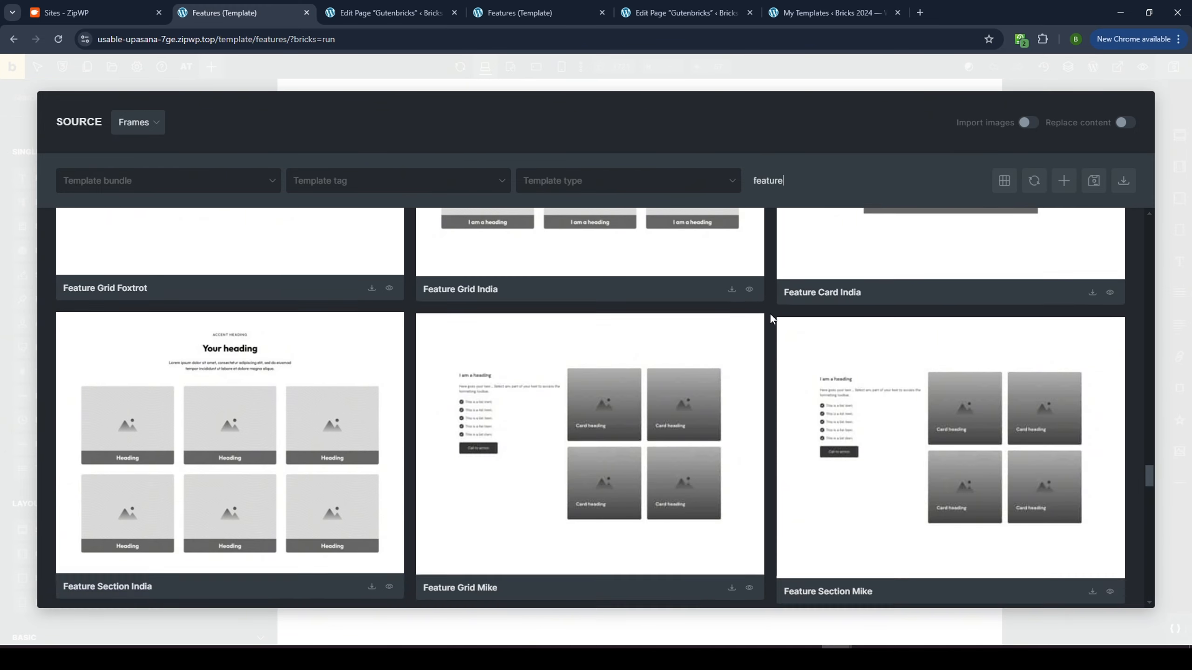
{"action": "scroll", "coordinate": [770, 319], "scroll_direction": "down", "scroll_amount": 20}
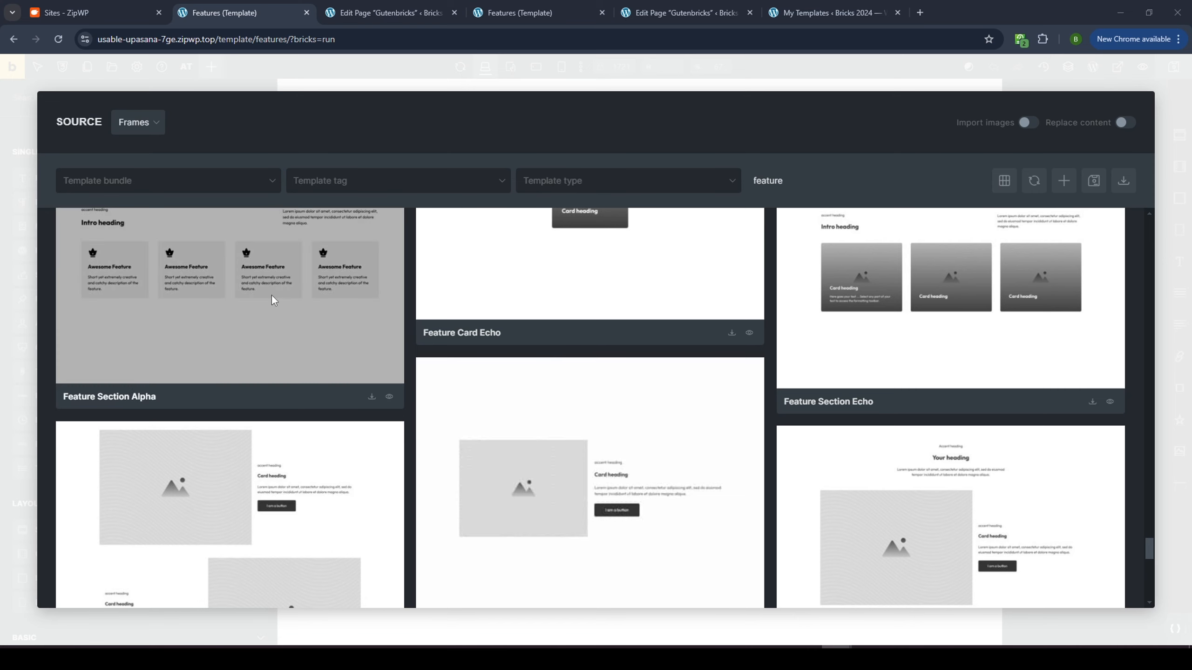
{"action": "left_click", "coordinate": [372, 396]}
{"action": "left_click", "coordinate": [629, 257]}
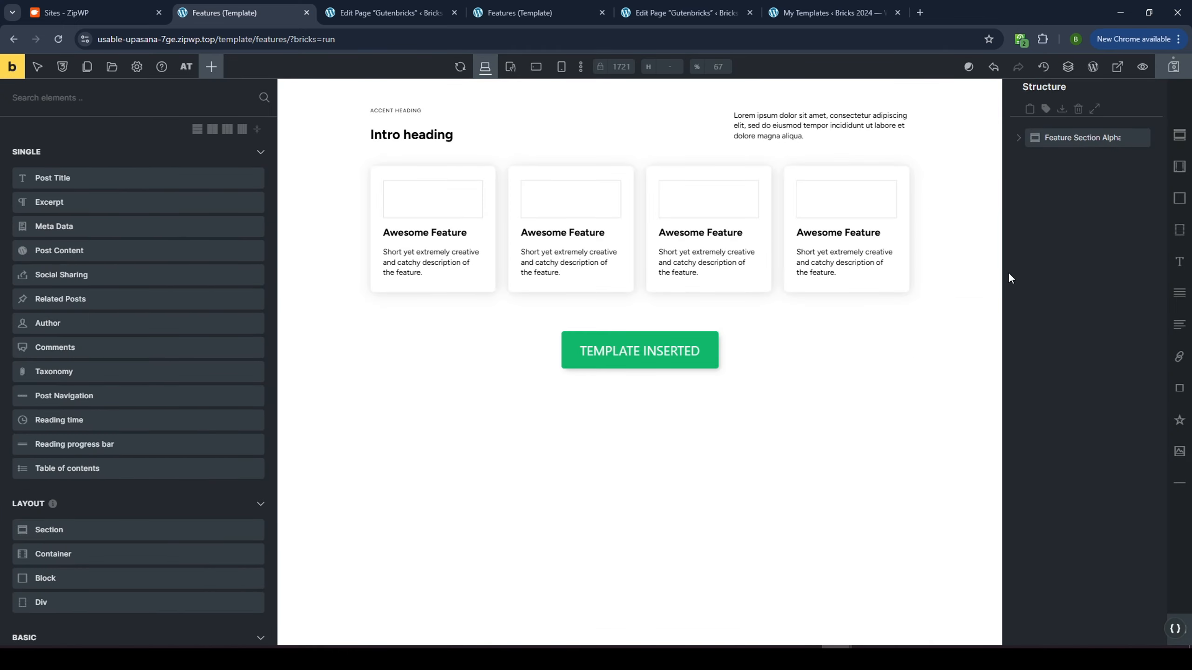
Delete the four feature cards and the feature grid that holds them from Feature Section Alpha
{"action": "left_click", "coordinate": [570, 170]}
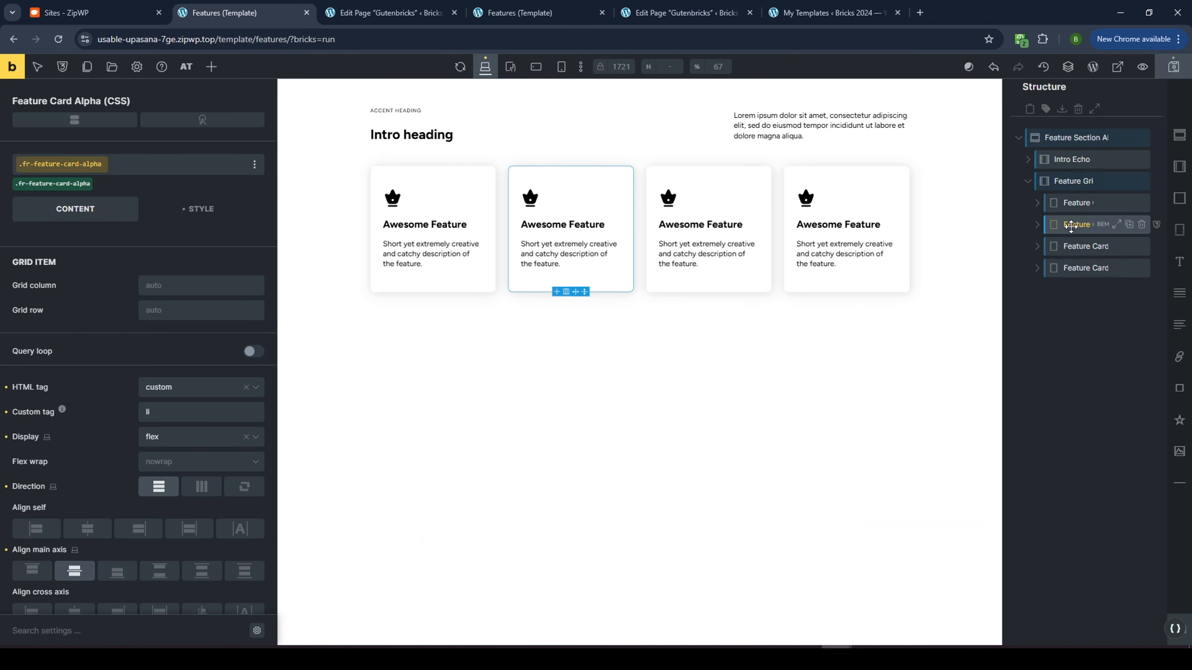
{"action": "left_click", "coordinate": [1142, 225]}
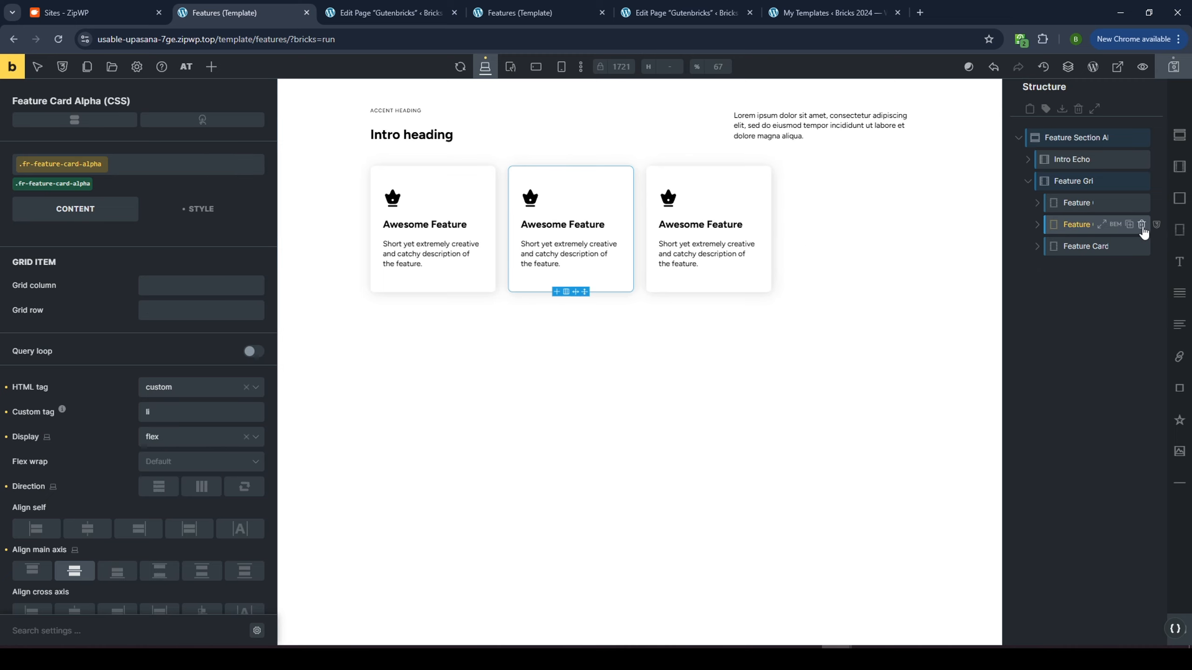
{"action": "left_click", "coordinate": [1142, 225]}
{"action": "left_click", "coordinate": [1142, 229]}
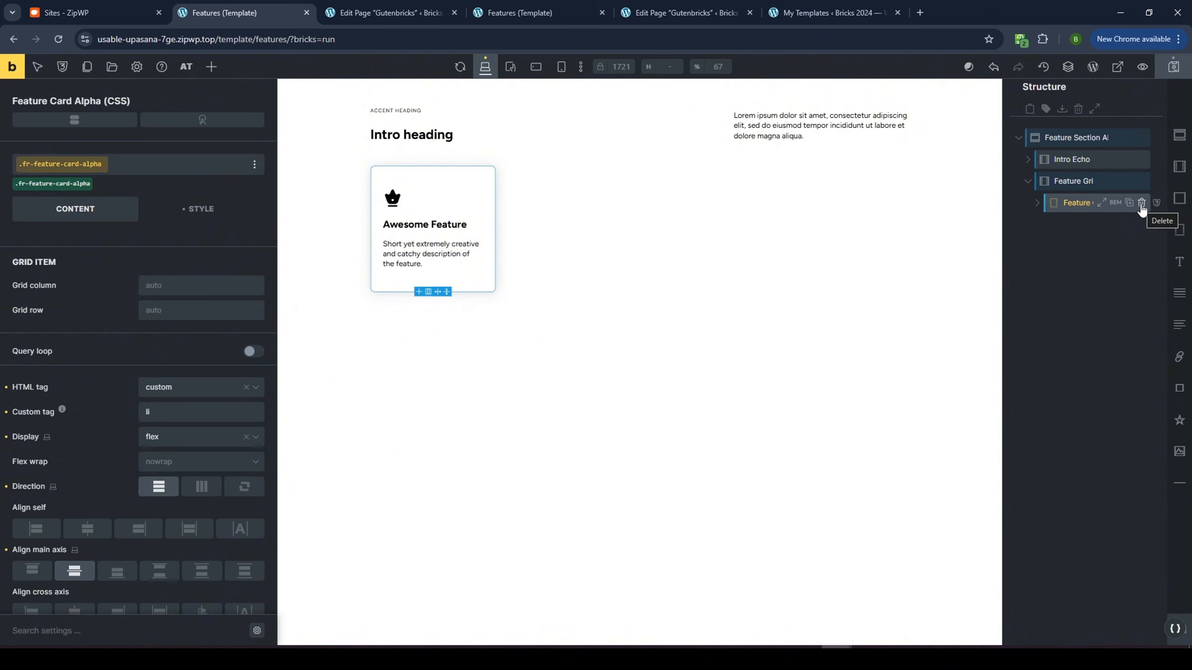
{"action": "left_click", "coordinate": [1036, 204]}
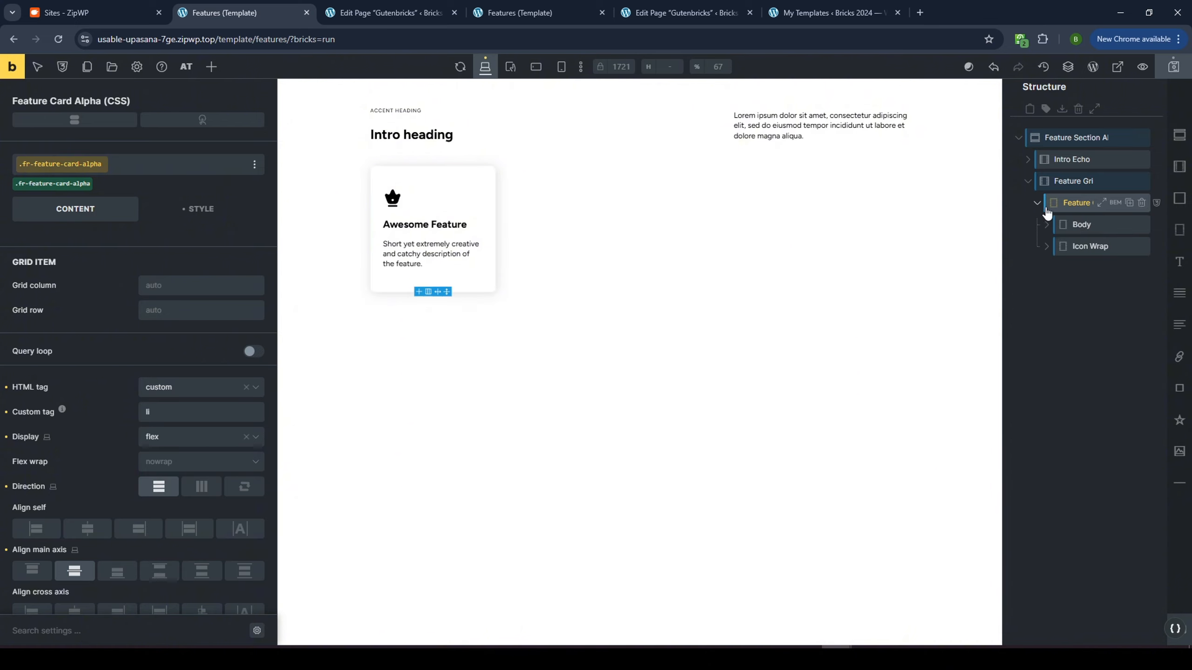
{"action": "left_click", "coordinate": [1142, 204]}
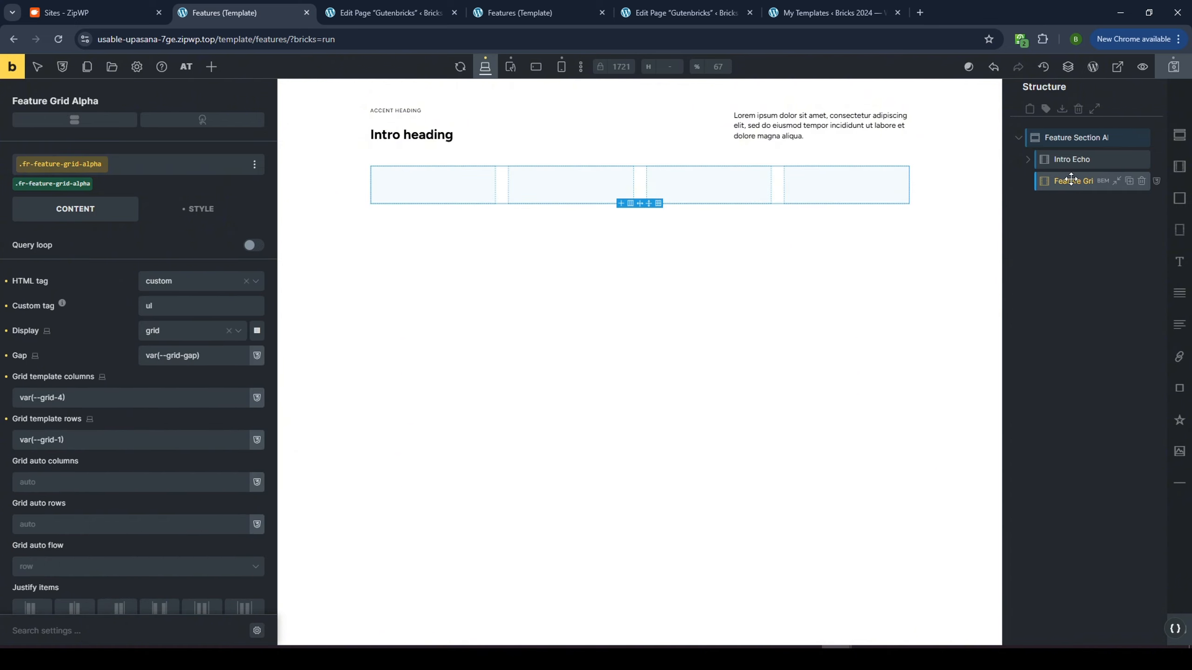
{"action": "left_click", "coordinate": [1141, 182]}
Add a container to Feature Section Alpha below the intro and place a GutenBricks InnerBlock element inside it
{"action": "left_click", "coordinate": [1063, 138]}
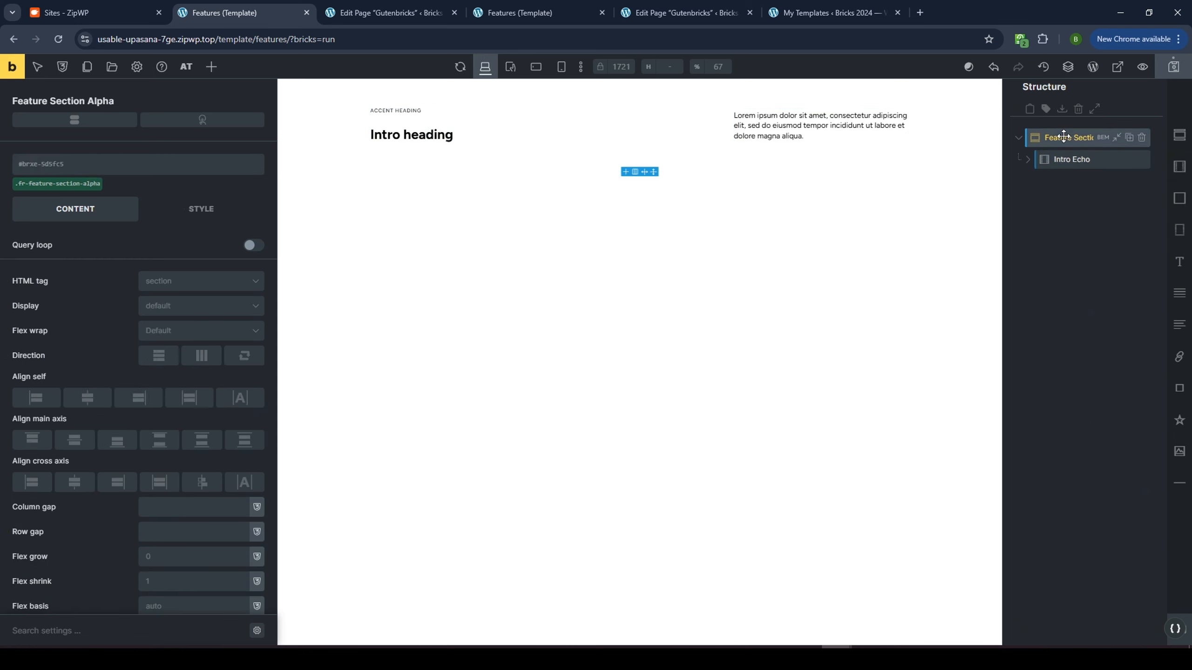
{"action": "left_click", "coordinate": [1181, 169]}
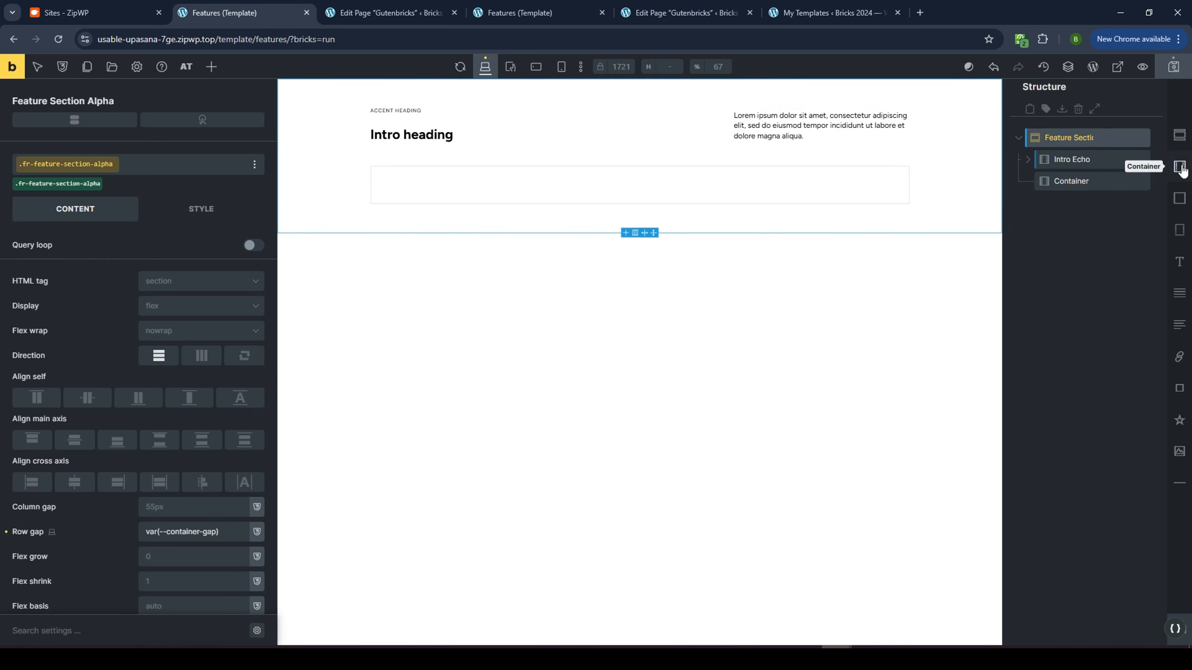
{"action": "left_click", "coordinate": [1062, 181]}
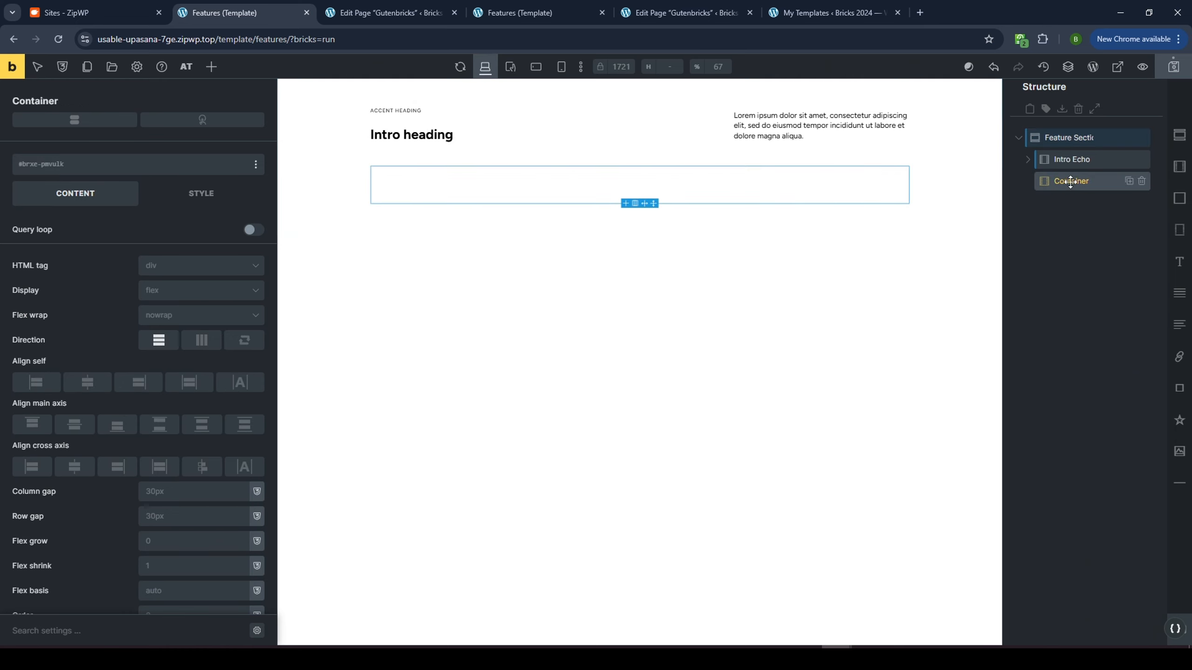
{"action": "left_click", "coordinate": [212, 68]}
{"action": "type", "text": "inner"}
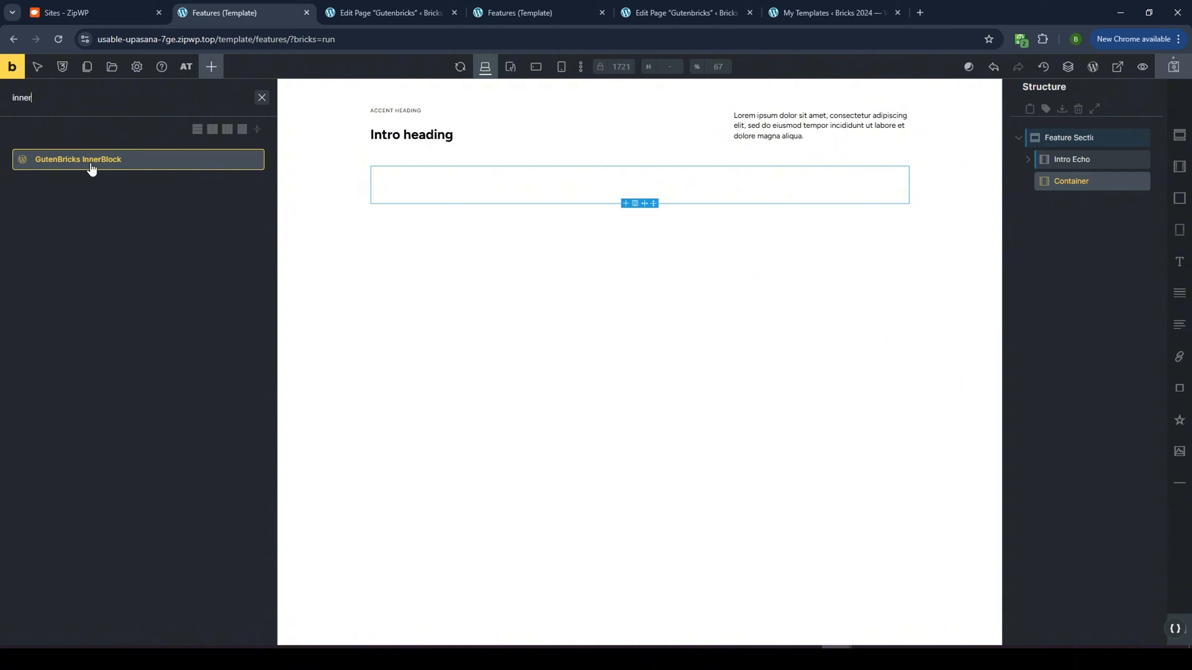
{"action": "left_click_drag", "start_coordinate": [84, 164], "coordinate": [384, 185]}
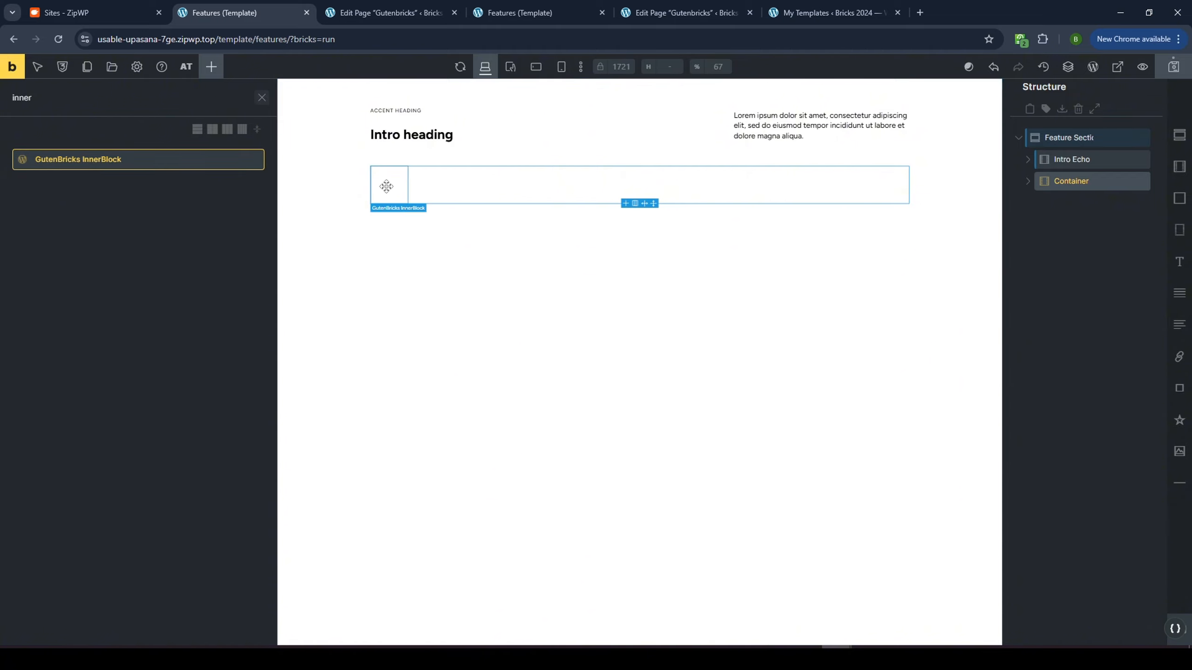
Apply the Automatic.css class variable-grid to the GutenBricks InnerBlock inside the new container
{"action": "left_click", "coordinate": [1027, 181]}
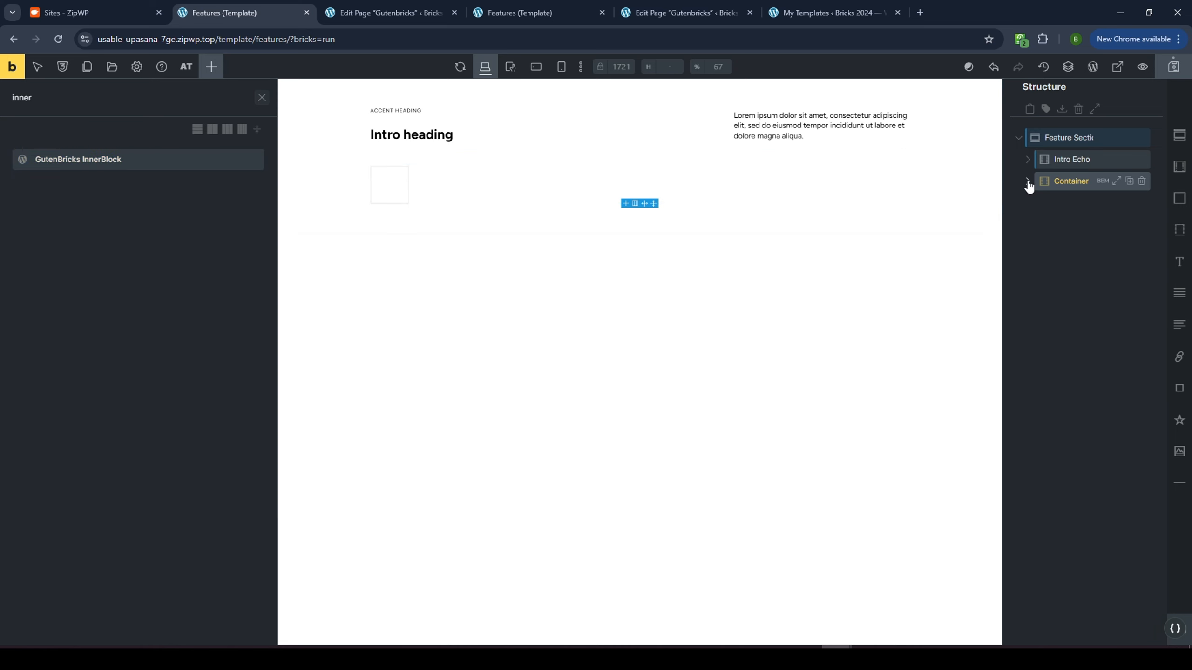
{"action": "left_click", "coordinate": [1067, 202]}
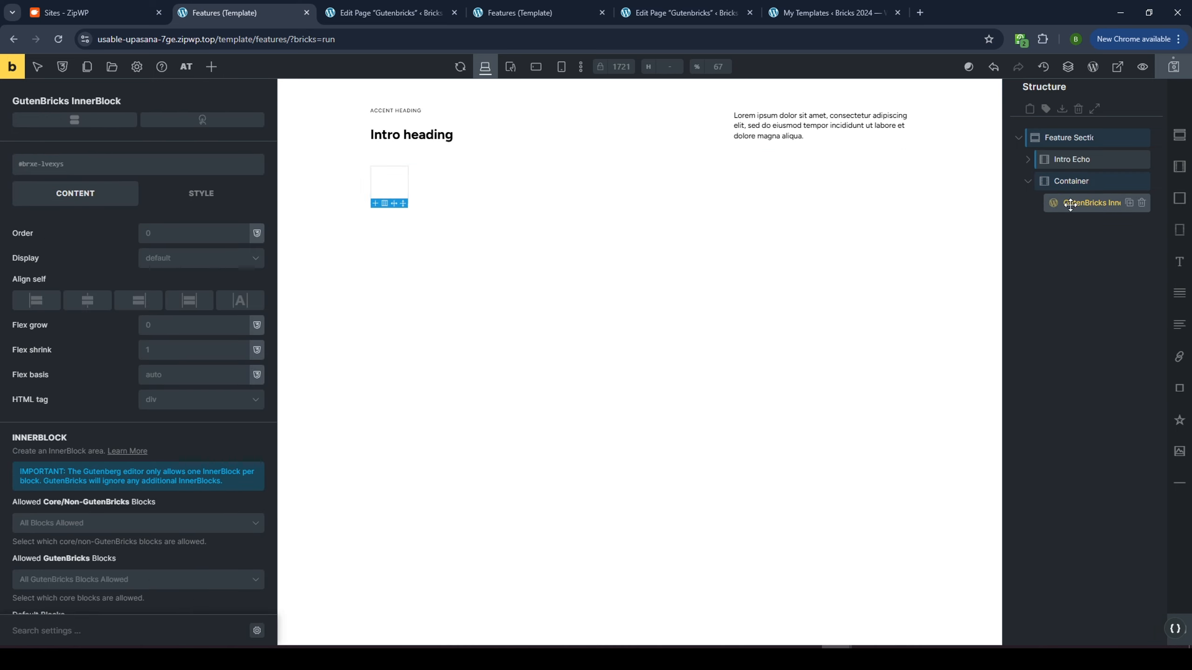
{"action": "left_click", "coordinate": [64, 169]}
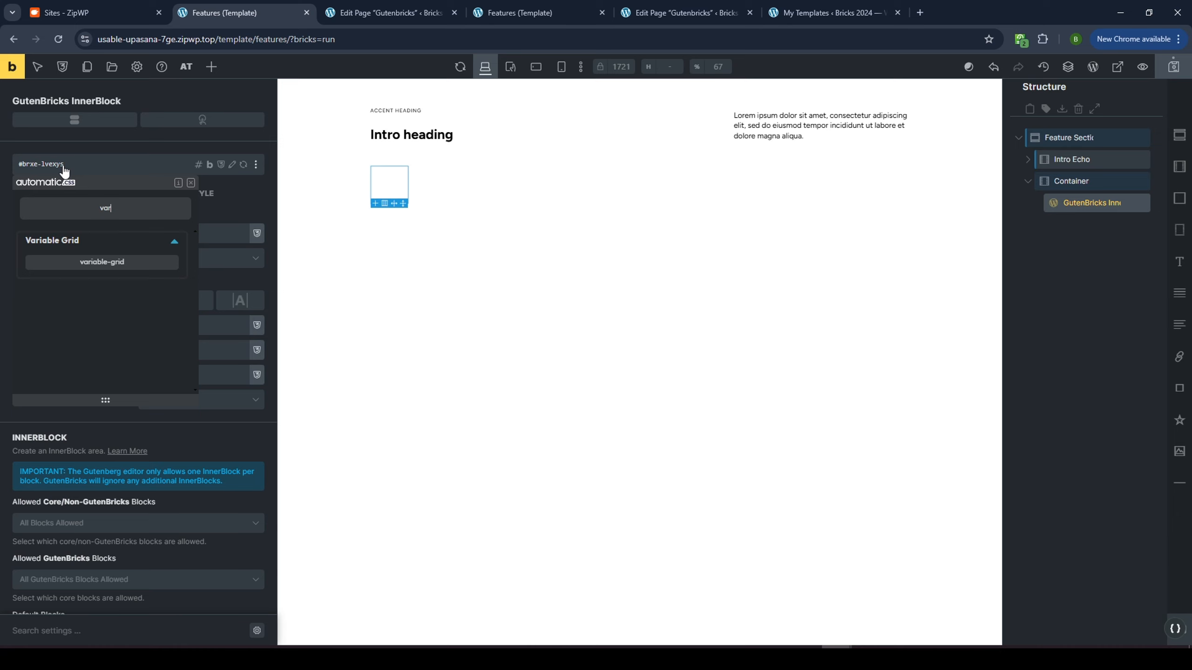
{"action": "left_click", "coordinate": [102, 262]}
{"action": "left_click", "coordinate": [126, 142]}
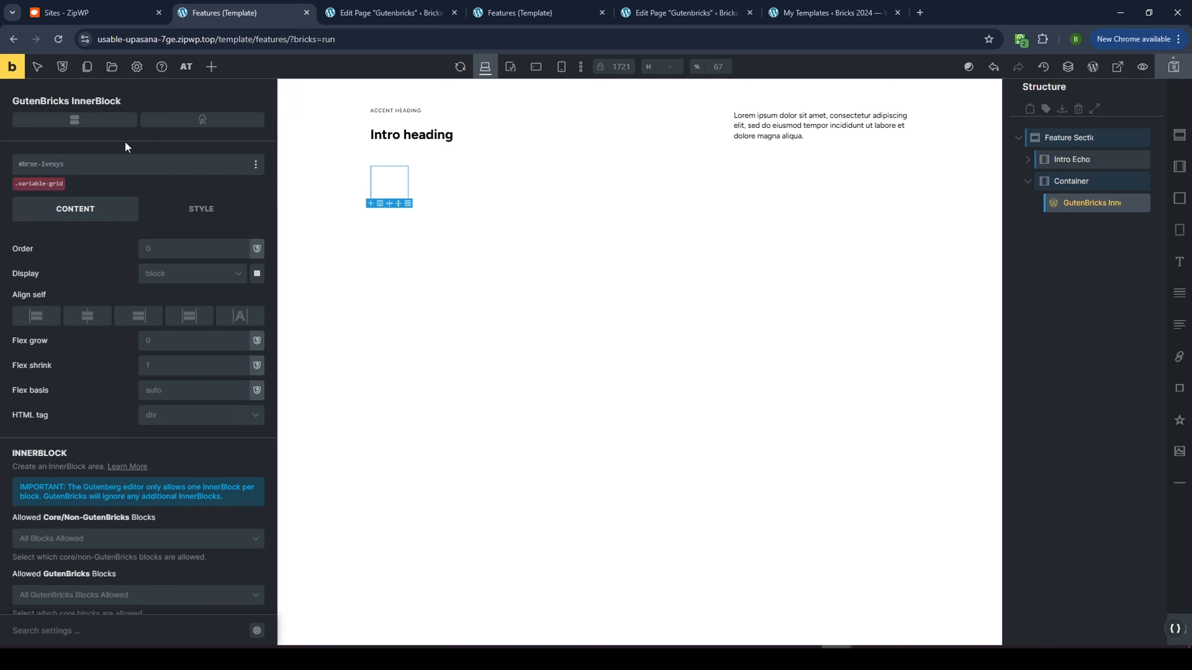
Add custom CSS to the InnerBlock with a %root% rule that sets --min: 280px
{"action": "left_click", "coordinate": [204, 213]}
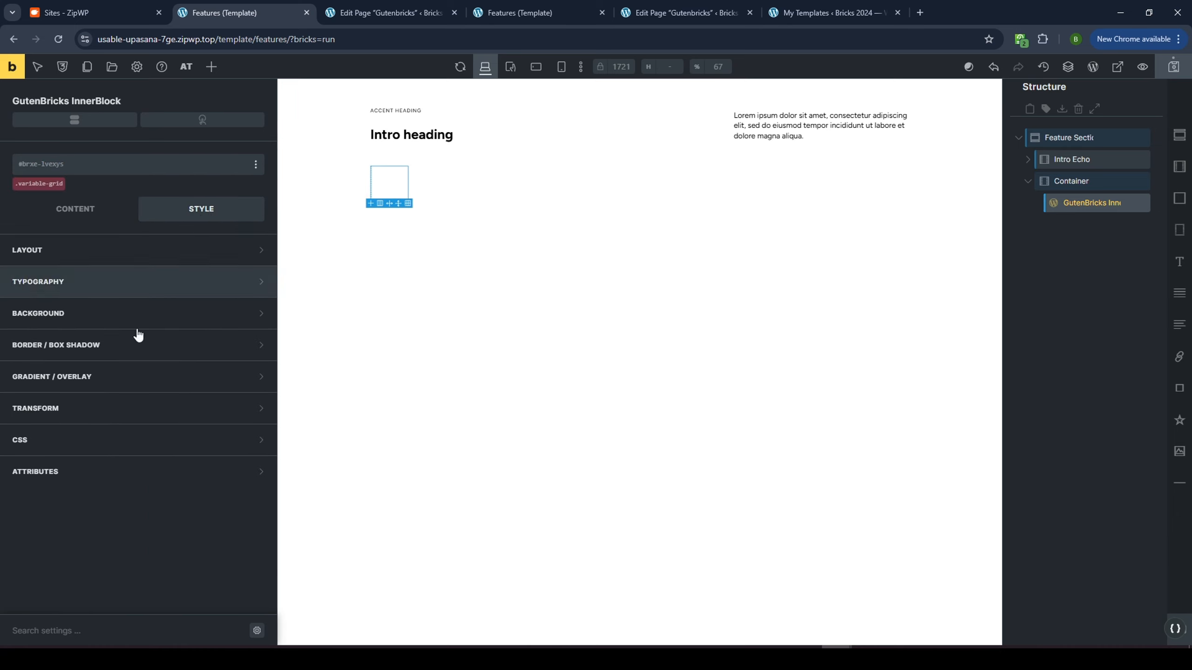
{"action": "left_click", "coordinate": [85, 438]}
{"action": "type", "text": "%root% {"}
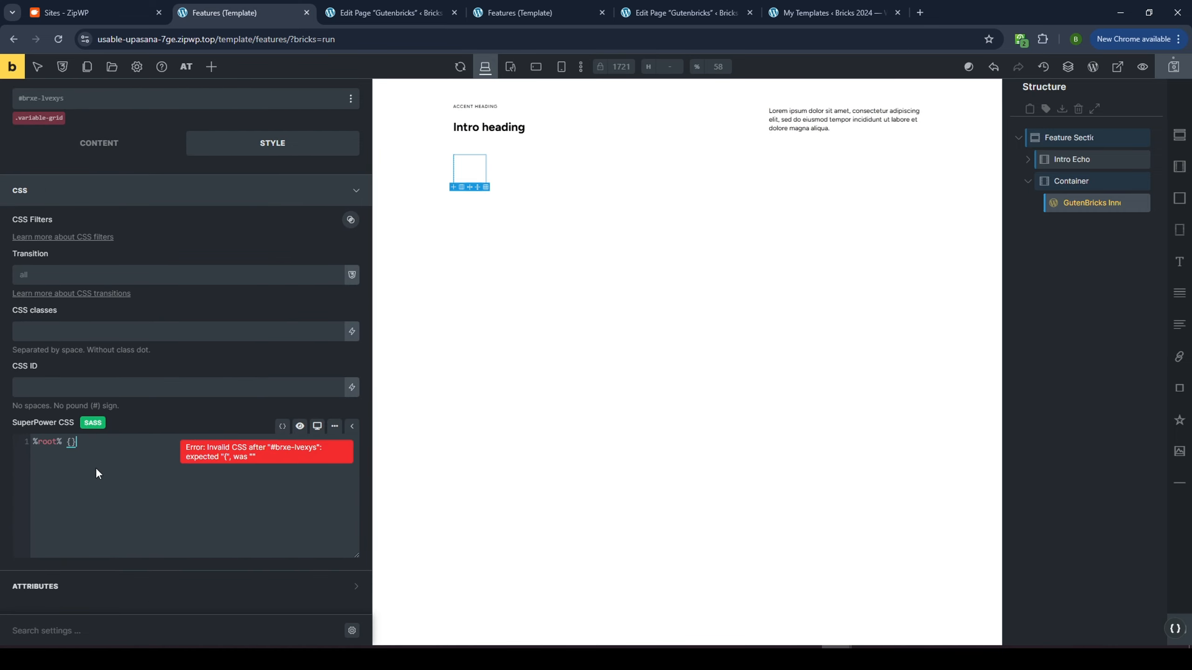
{"action": "key", "text": "Return"}
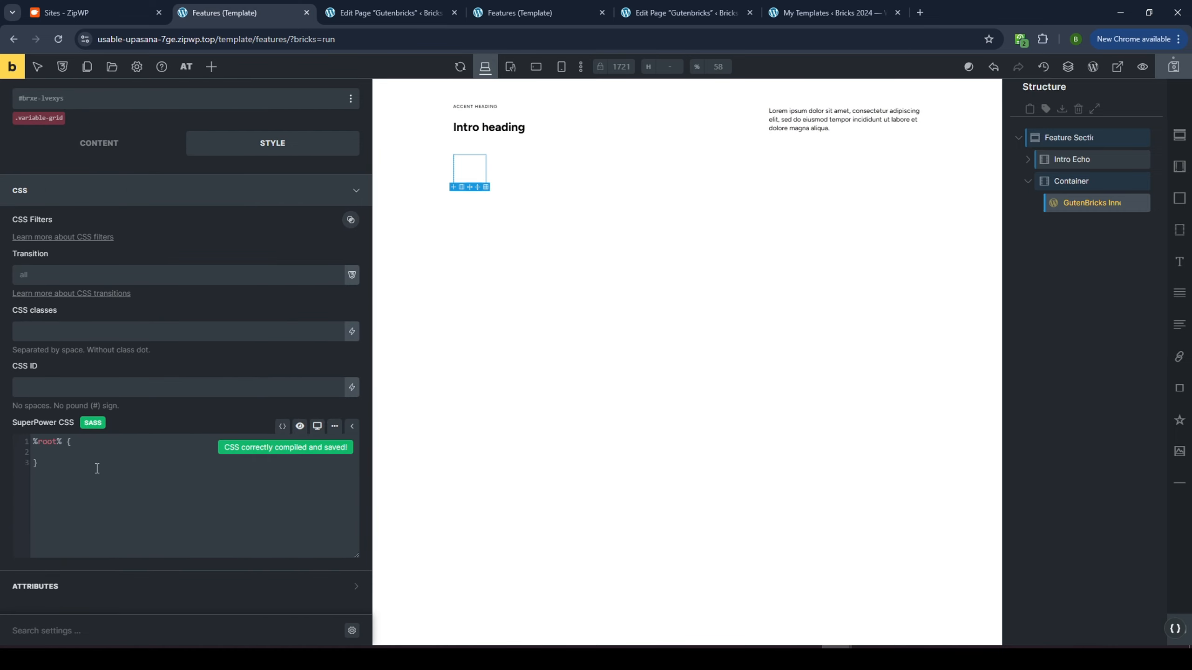
{"action": "type", "text": "--min: 280px;"}
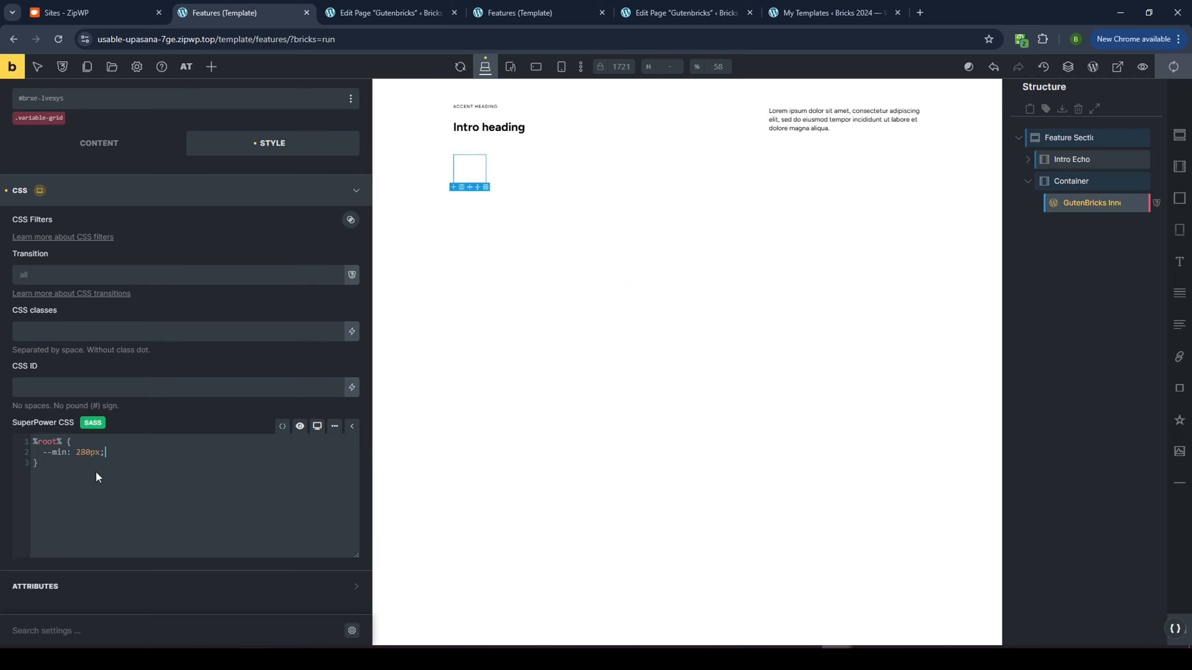
Save the template, then set the HTML tag of the container holding the InnerBlock to ul
{"action": "key", "text": "ctrl+s"}
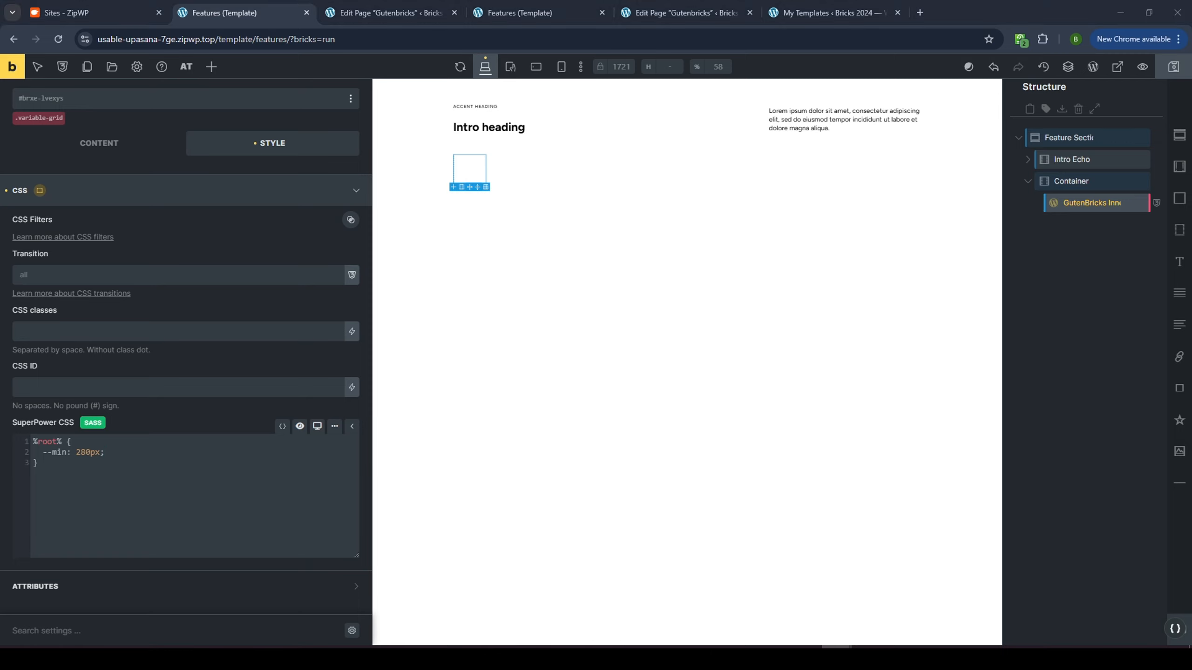
{"action": "left_click", "coordinate": [1072, 180]}
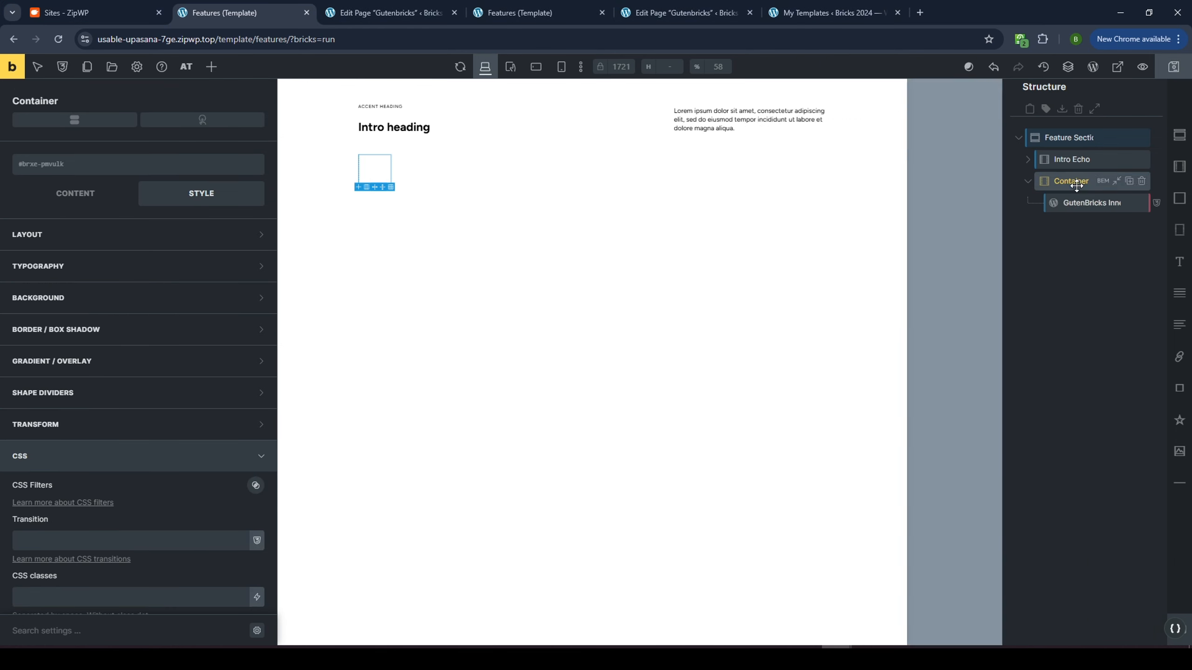
{"action": "left_click", "coordinate": [104, 127]}
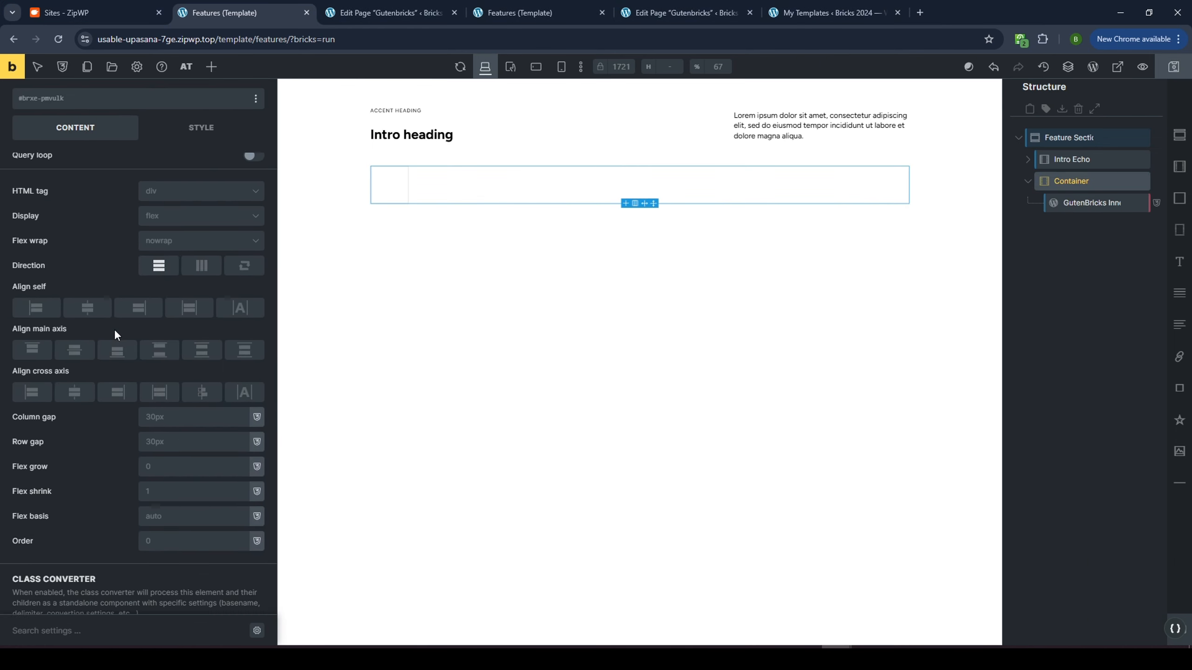
{"action": "left_click", "coordinate": [164, 271]}
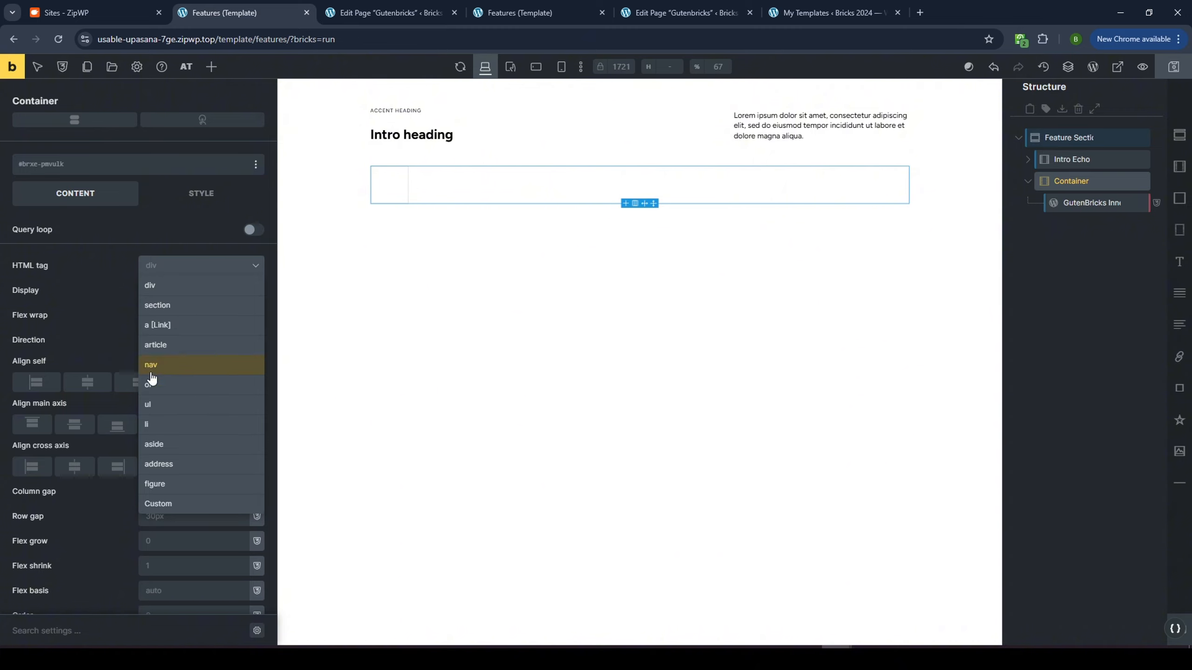
{"action": "left_click", "coordinate": [159, 406]}
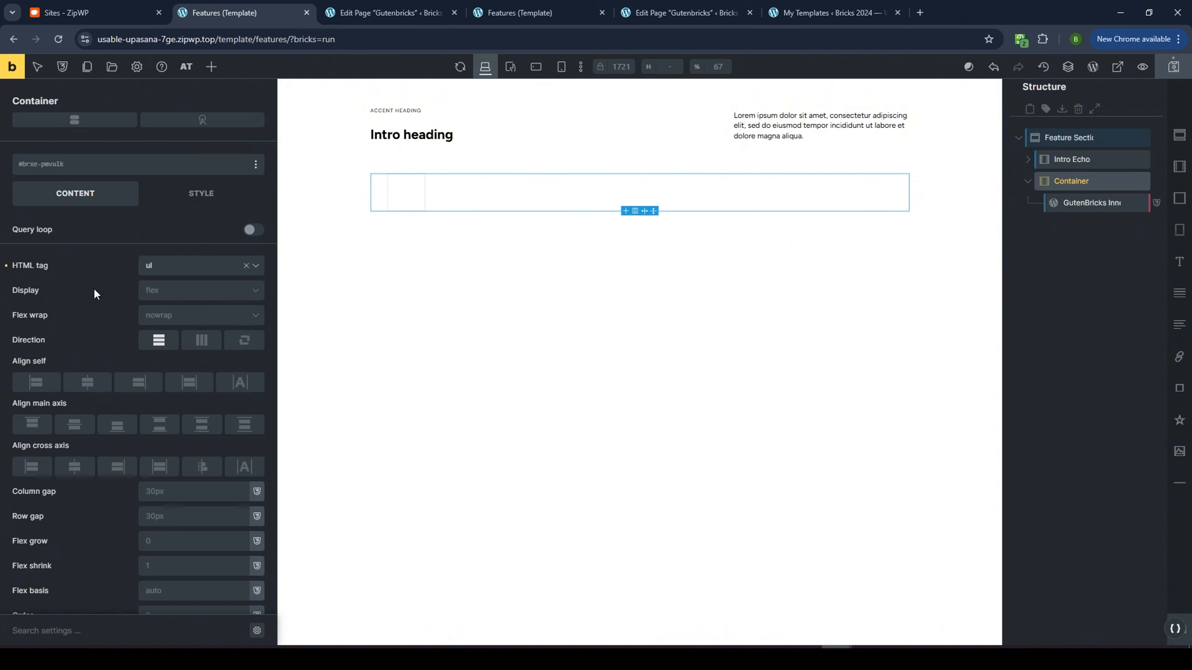
Apply the Automatic.css class list--none to the ul container and save the template
{"action": "left_click", "coordinate": [28, 172]}
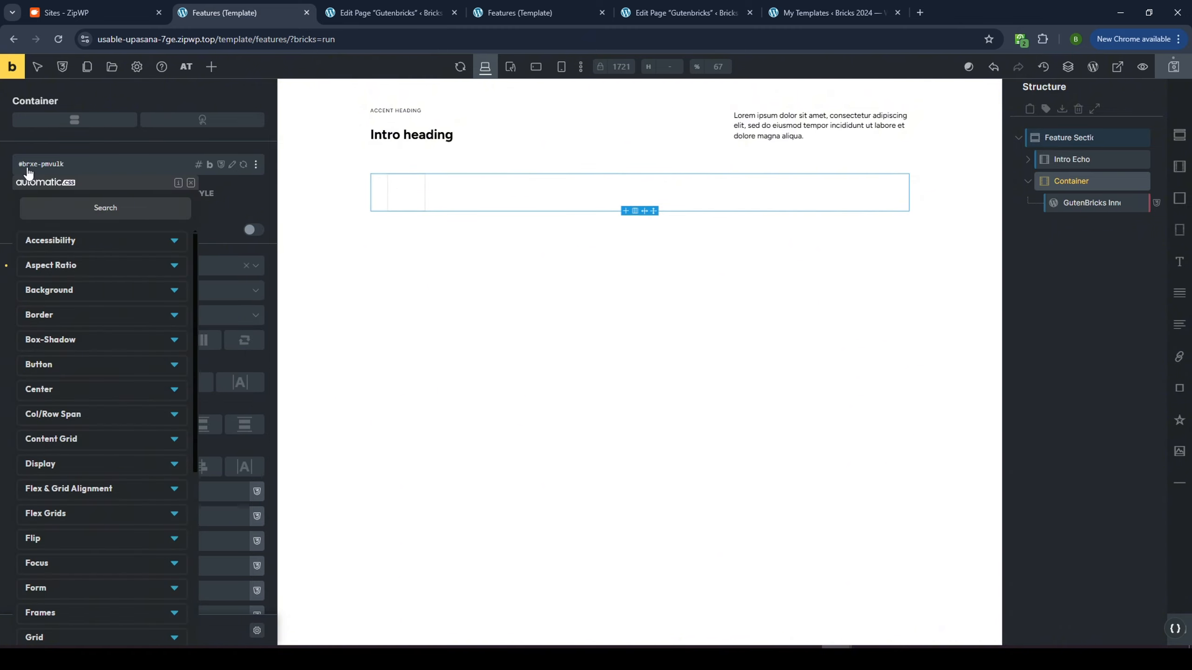
{"action": "type", "text": "list"}
{"action": "left_click", "coordinate": [100, 278]}
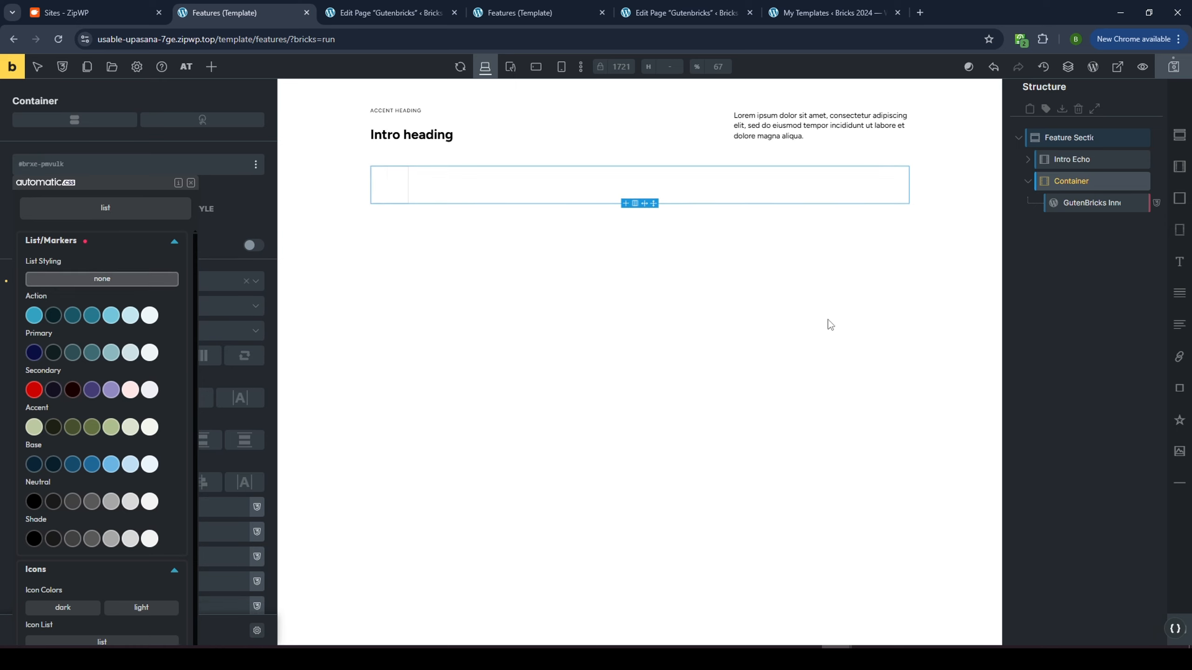
{"action": "left_click", "coordinate": [1173, 66]}
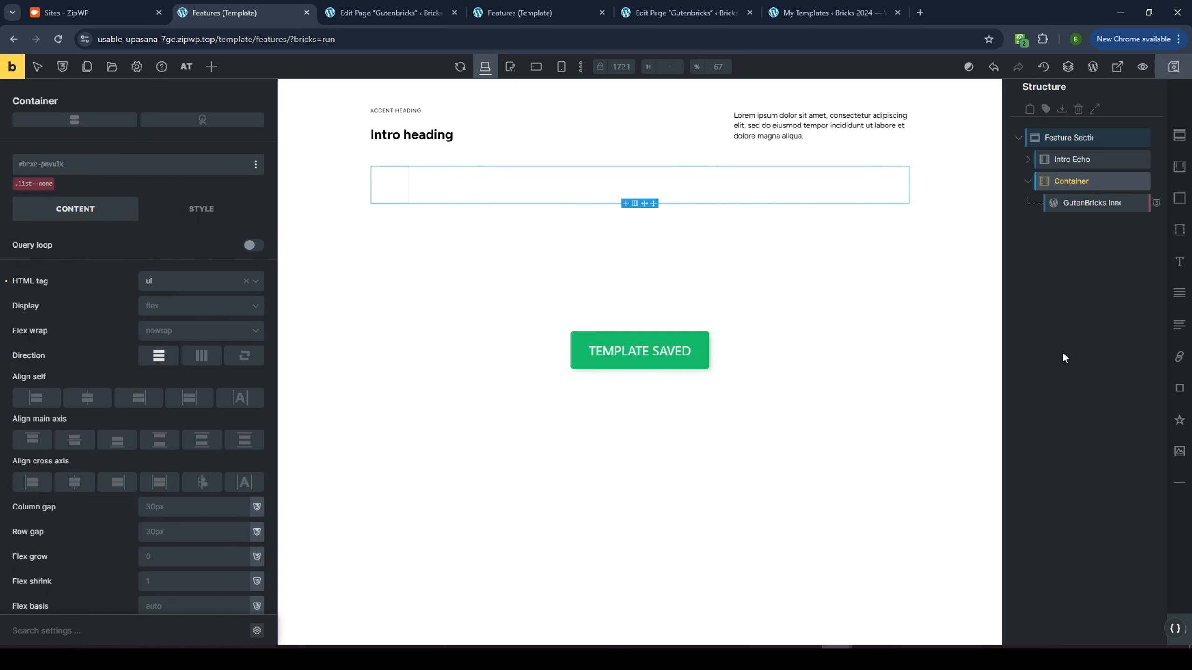
Restrict the InnerBlock with Disable All Core/Non-GutenBricks Blocks, leave the allowed GutenBricks blocks unrestricted, and save the template
{"action": "left_click", "coordinate": [1056, 203]}
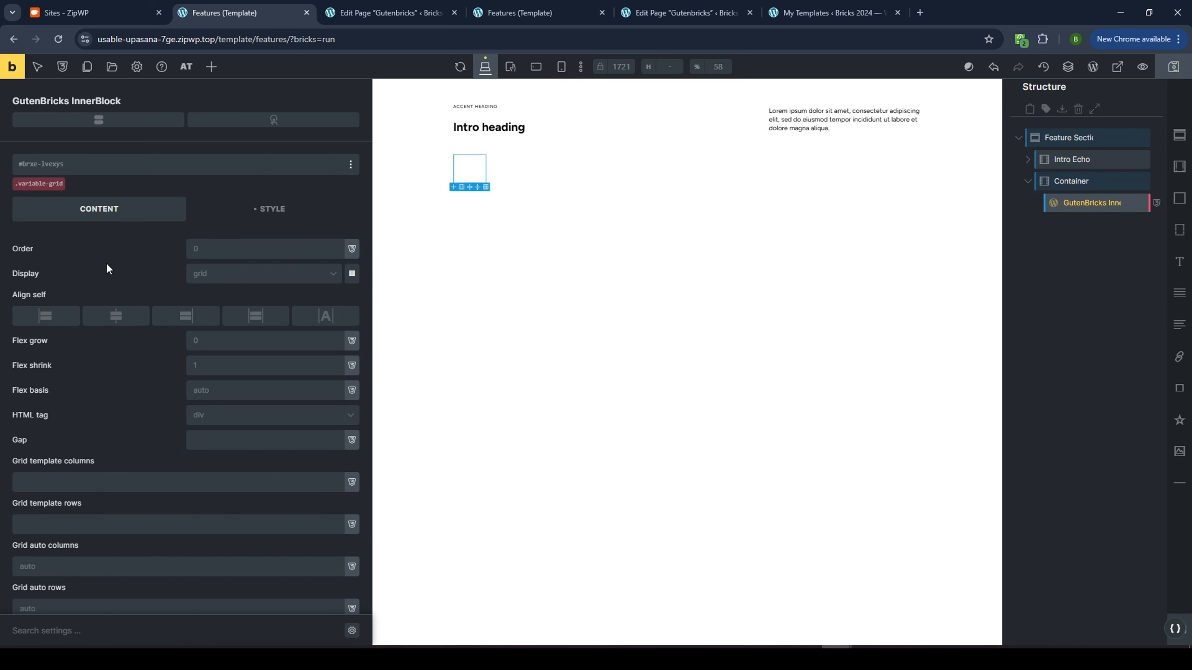
{"action": "scroll", "coordinate": [107, 268], "scroll_direction": "down", "scroll_amount": 10}
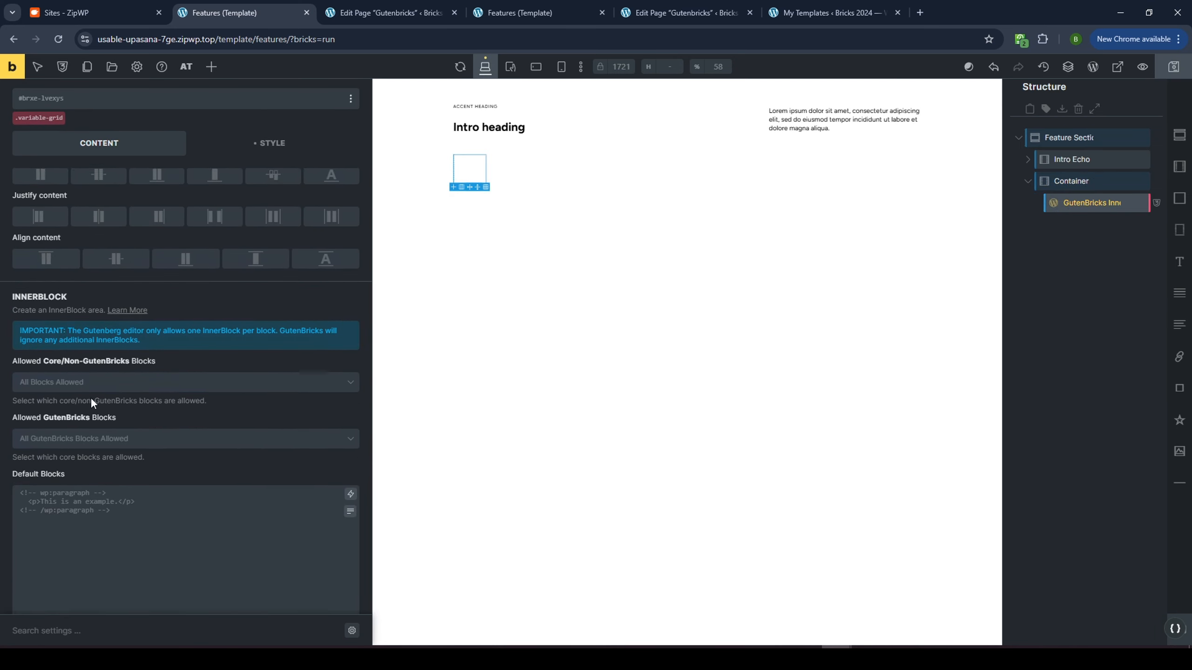
{"action": "scroll", "coordinate": [91, 403], "scroll_direction": "down", "scroll_amount": 1}
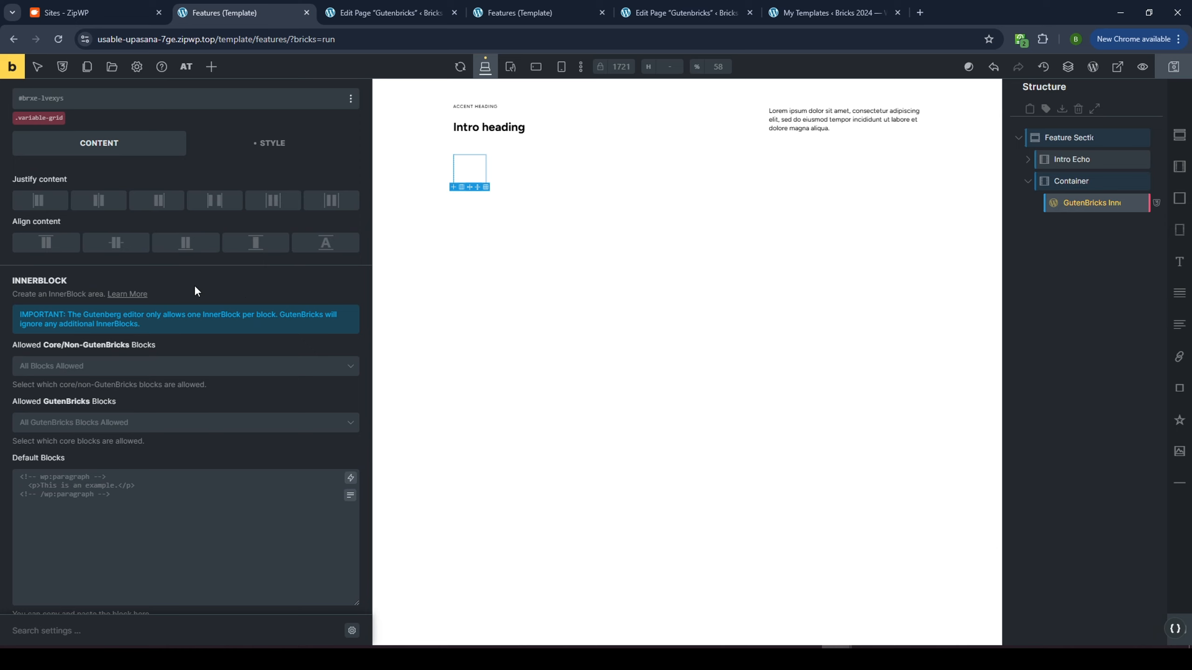
{"action": "scroll", "coordinate": [221, 294], "scroll_direction": "down", "scroll_amount": 2}
{"action": "left_click", "coordinate": [102, 309]}
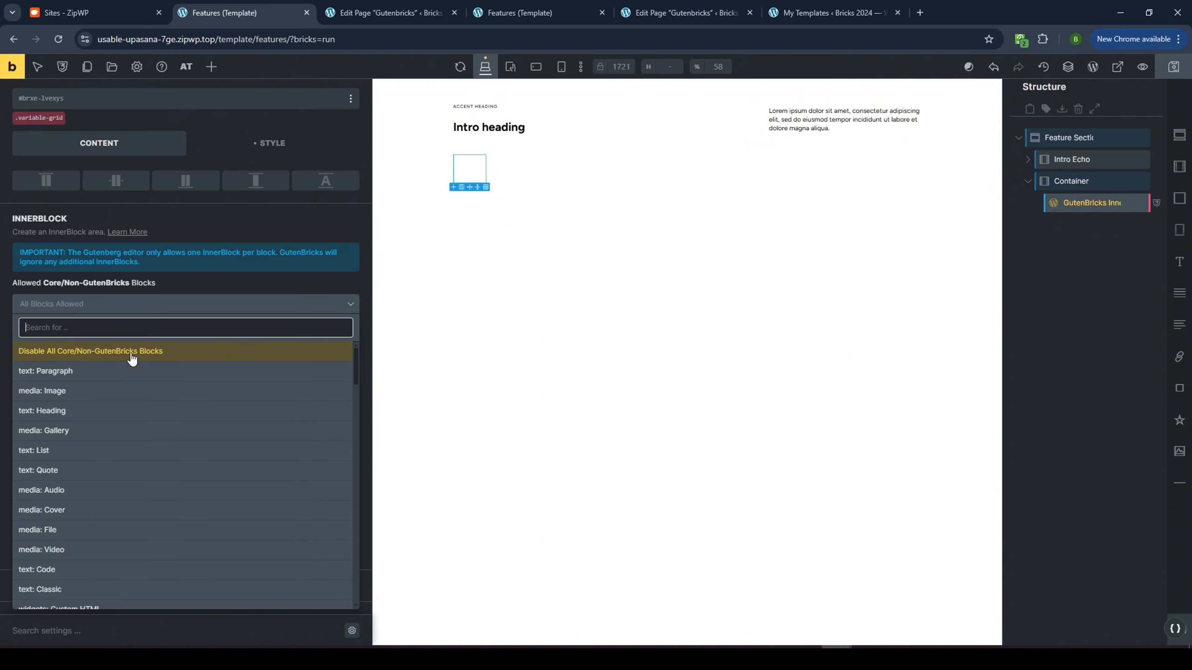
{"action": "left_click", "coordinate": [97, 355]}
{"action": "left_click", "coordinate": [94, 366]}
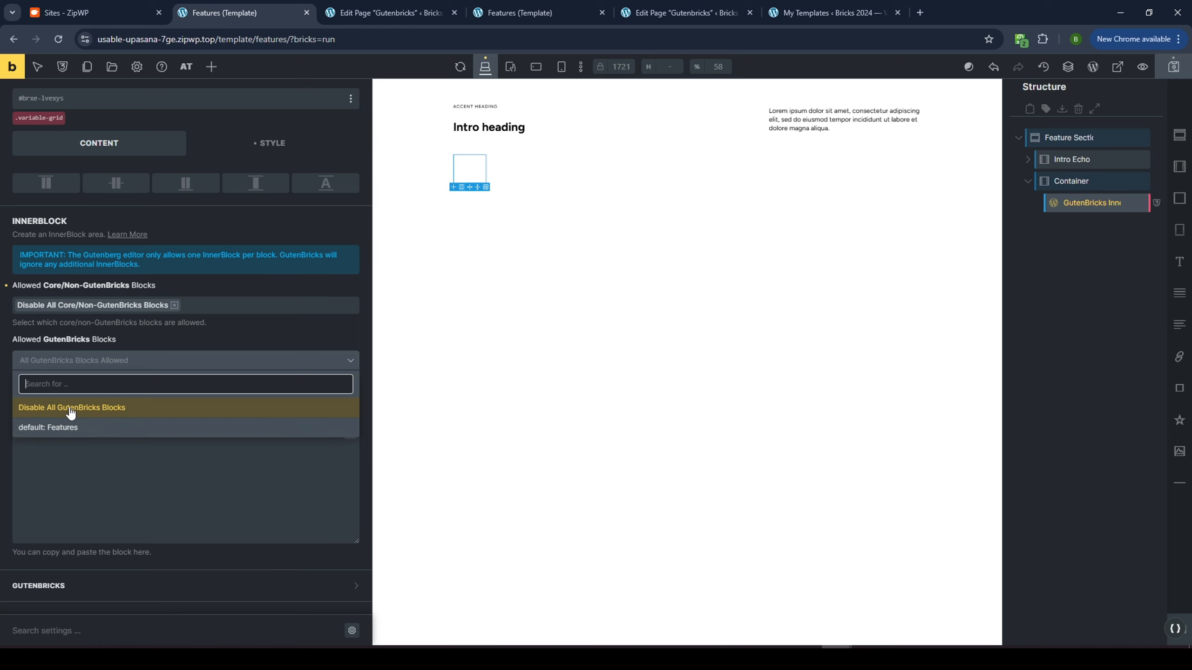
{"action": "left_click", "coordinate": [246, 330]}
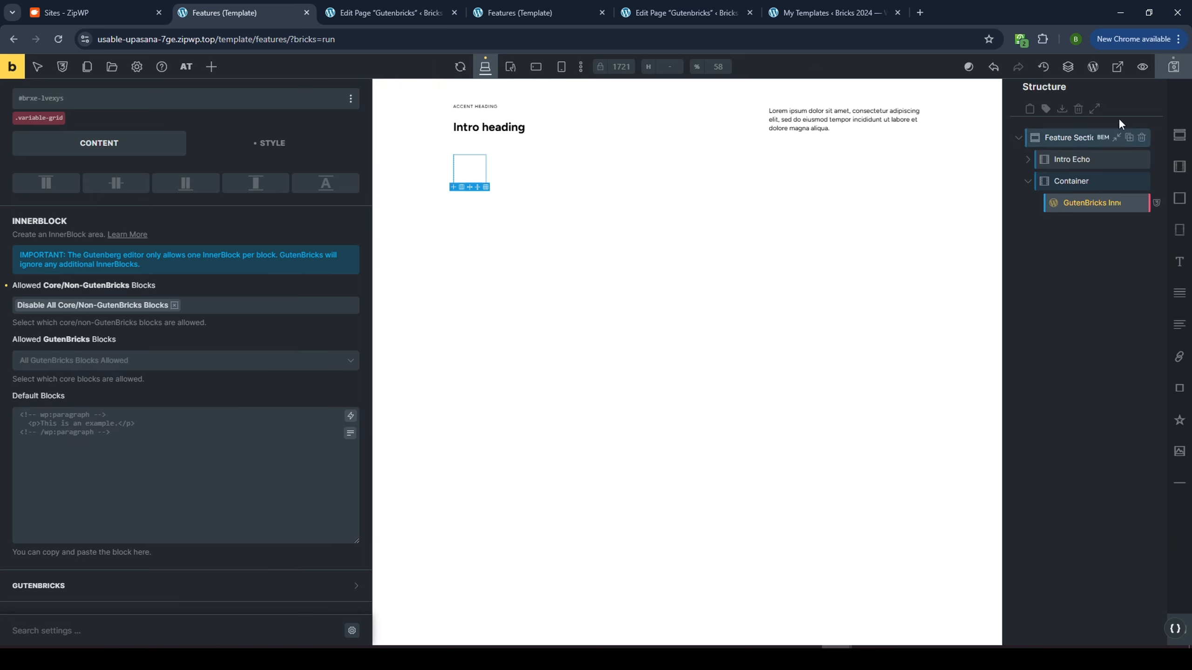
{"action": "left_click", "coordinate": [1174, 69]}
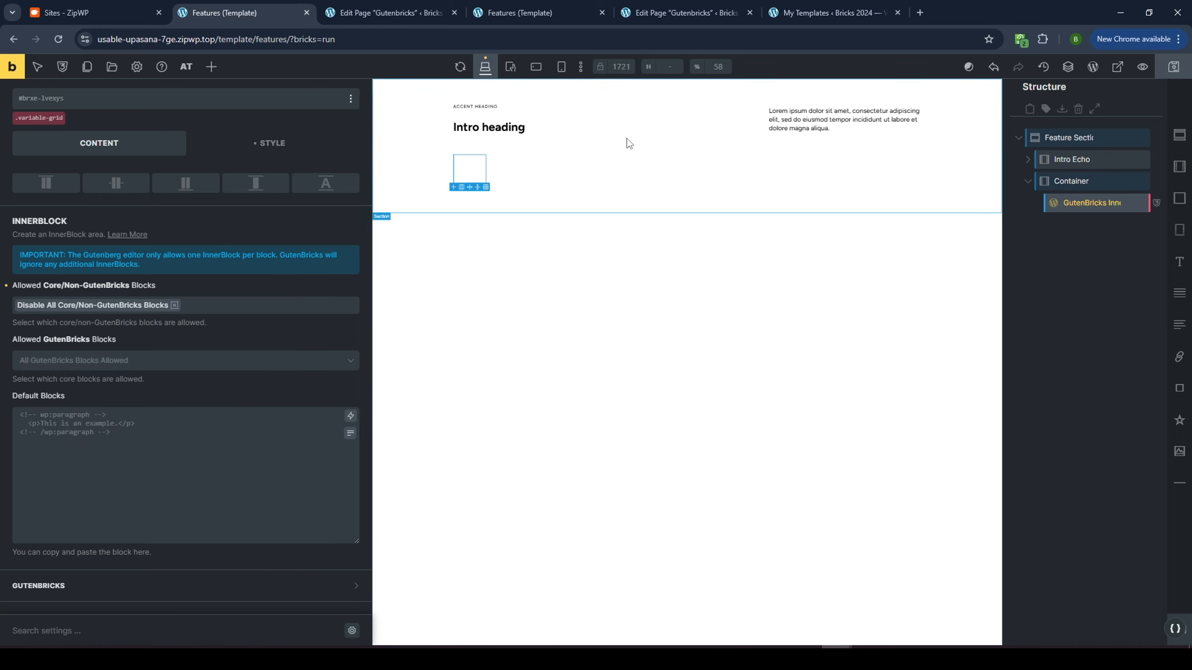
Open the WordPress dashboard in a separate browser tab and start a new Bricks template
{"action": "middle_click", "coordinate": [12, 66]}
{"action": "left_click", "coordinate": [387, 11]}
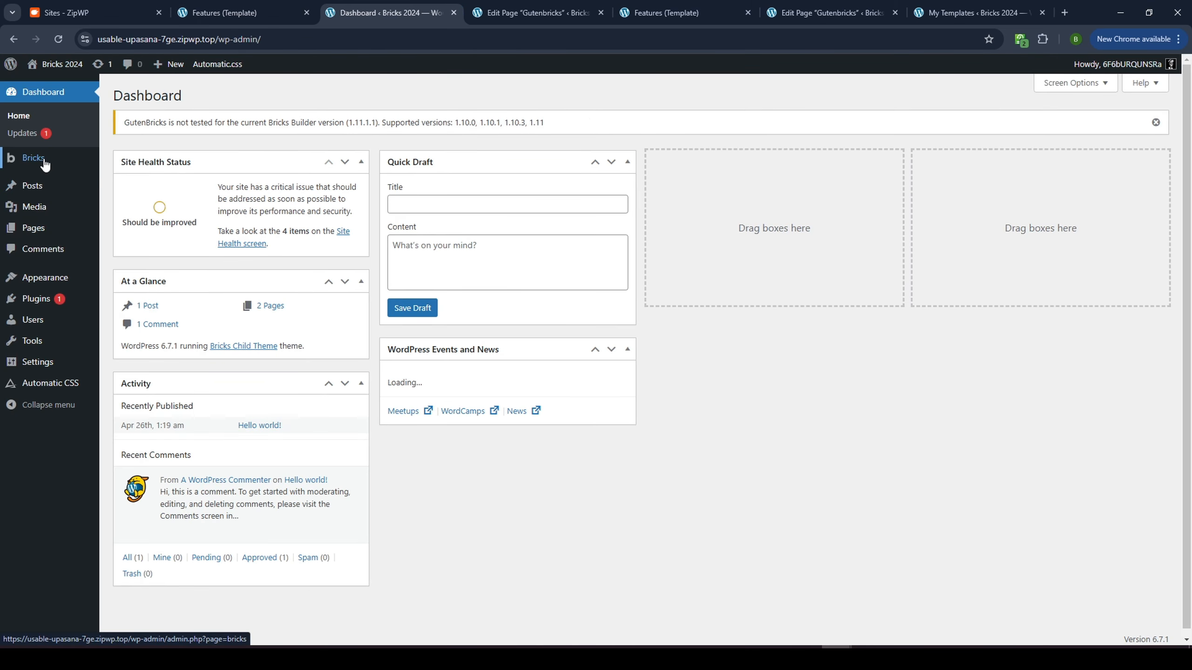
{"action": "mouse_move", "coordinate": [45, 165]}
{"action": "left_click", "coordinate": [128, 178]}
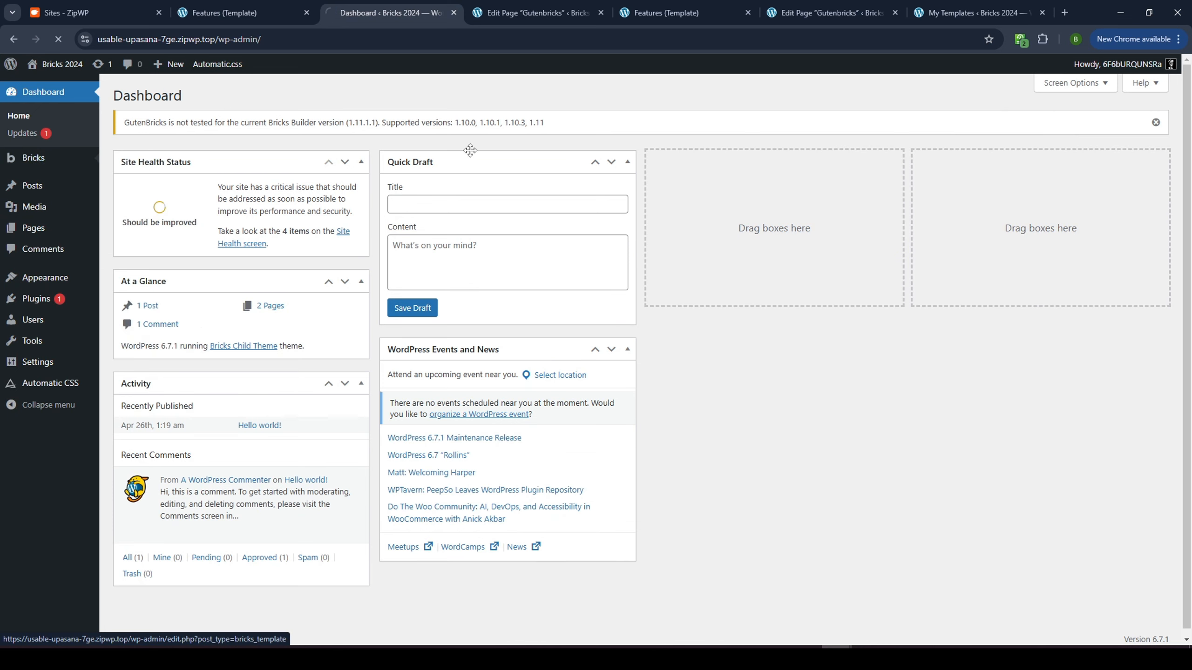
{"action": "left_click", "coordinate": [239, 96]}
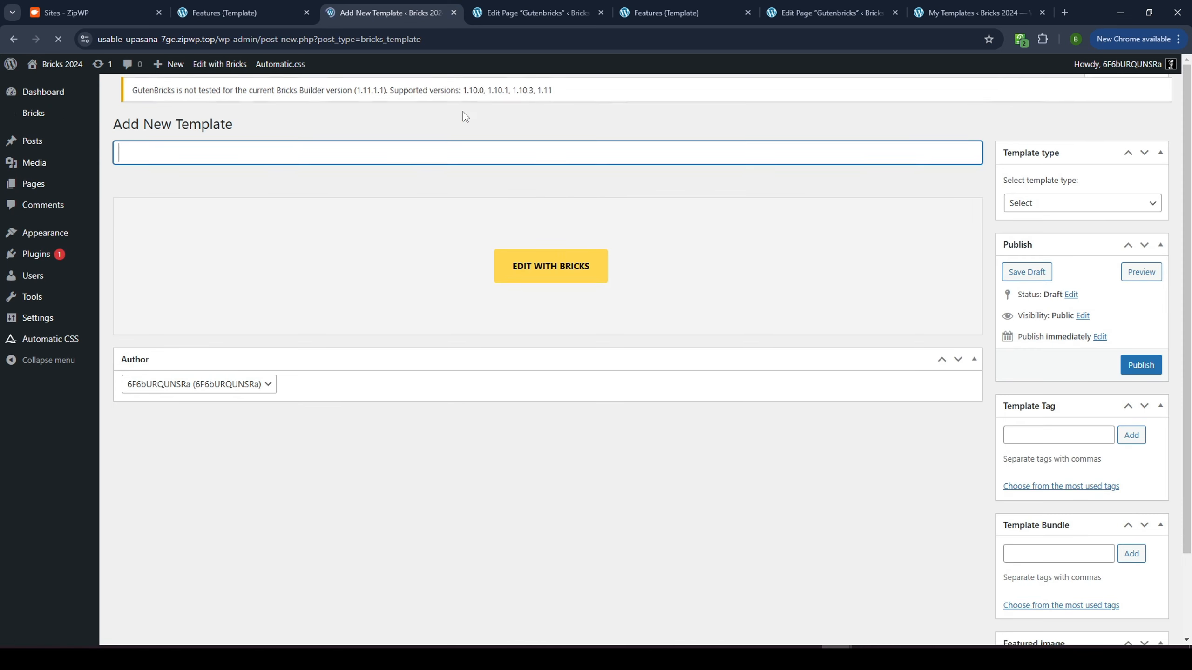
Title the new template Card, set its template type to GutenBricks - Block, and publish it
{"action": "type", "text": "Card"}
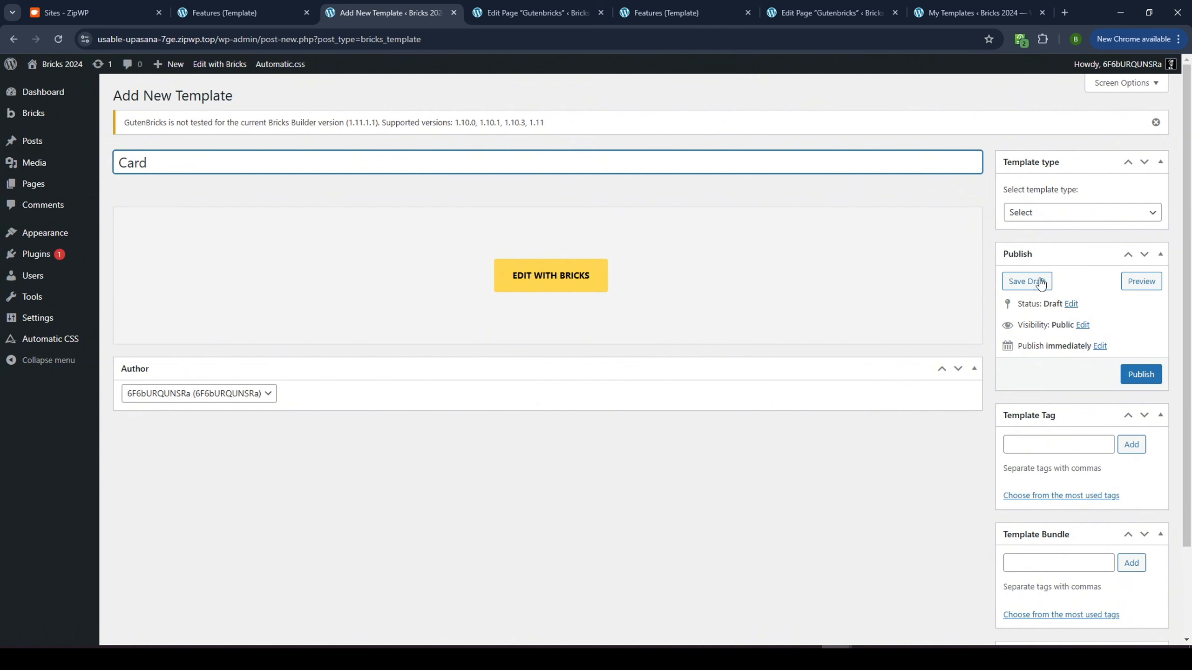
{"action": "left_click", "coordinate": [1049, 211]}
{"action": "left_click", "coordinate": [1058, 398]}
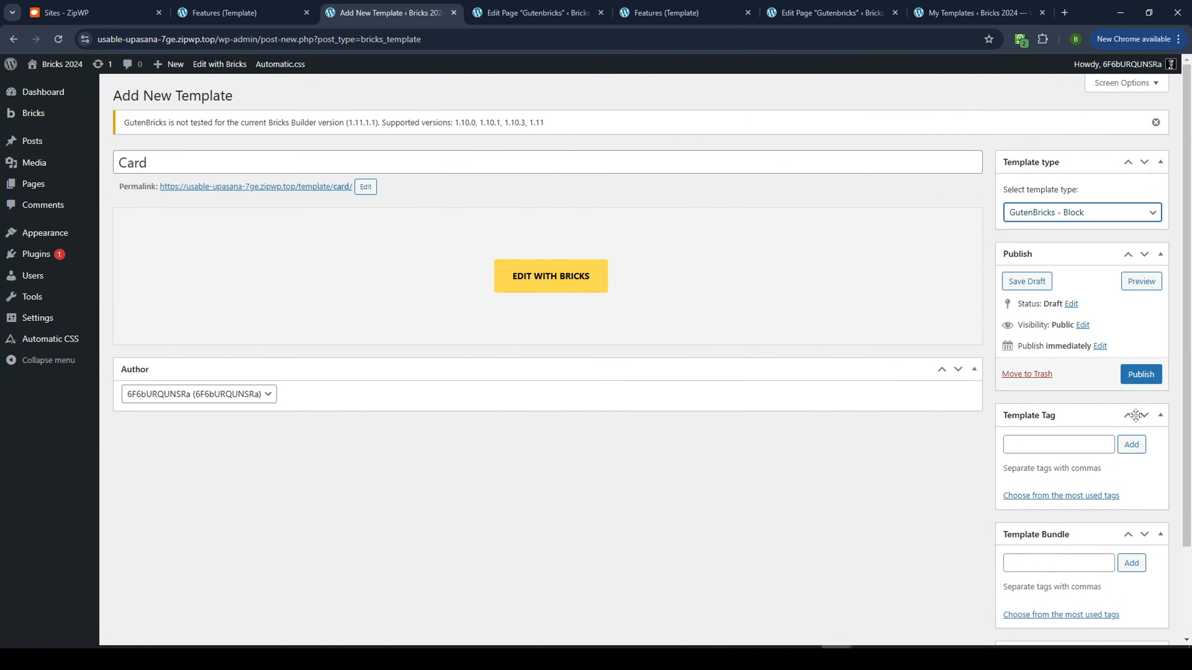
{"action": "left_click", "coordinate": [1153, 376]}
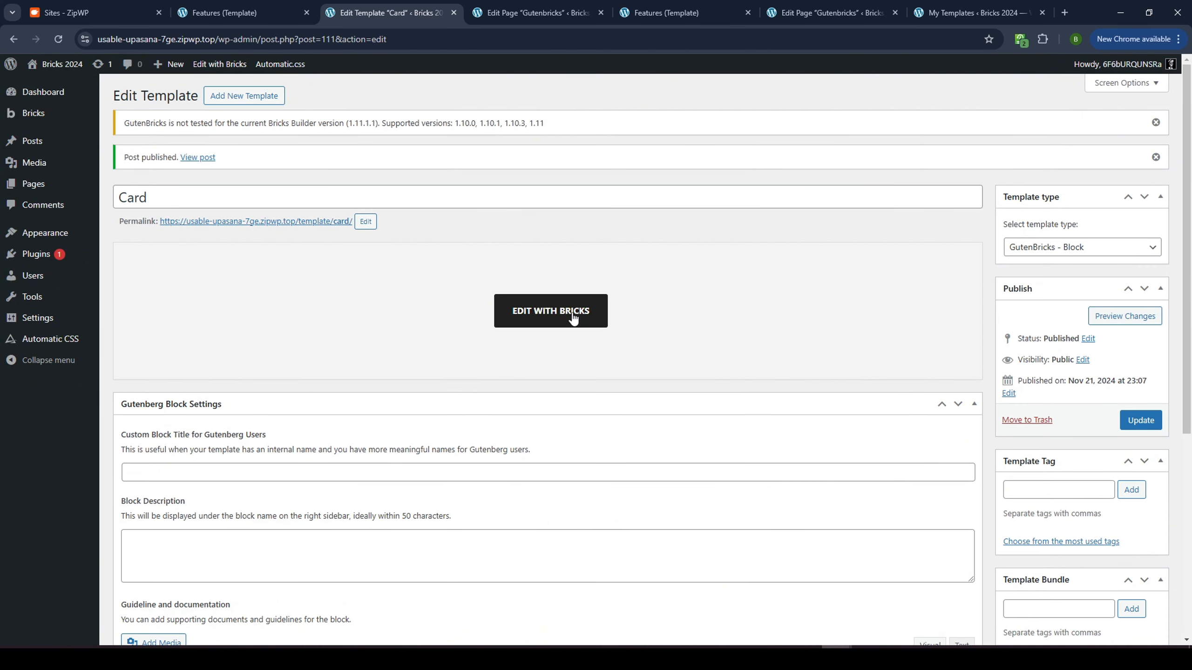
Edit the Card template with Bricks and insert the Frames template Feature Card Alpha without importing its theme style
{"action": "left_click", "coordinate": [573, 317]}
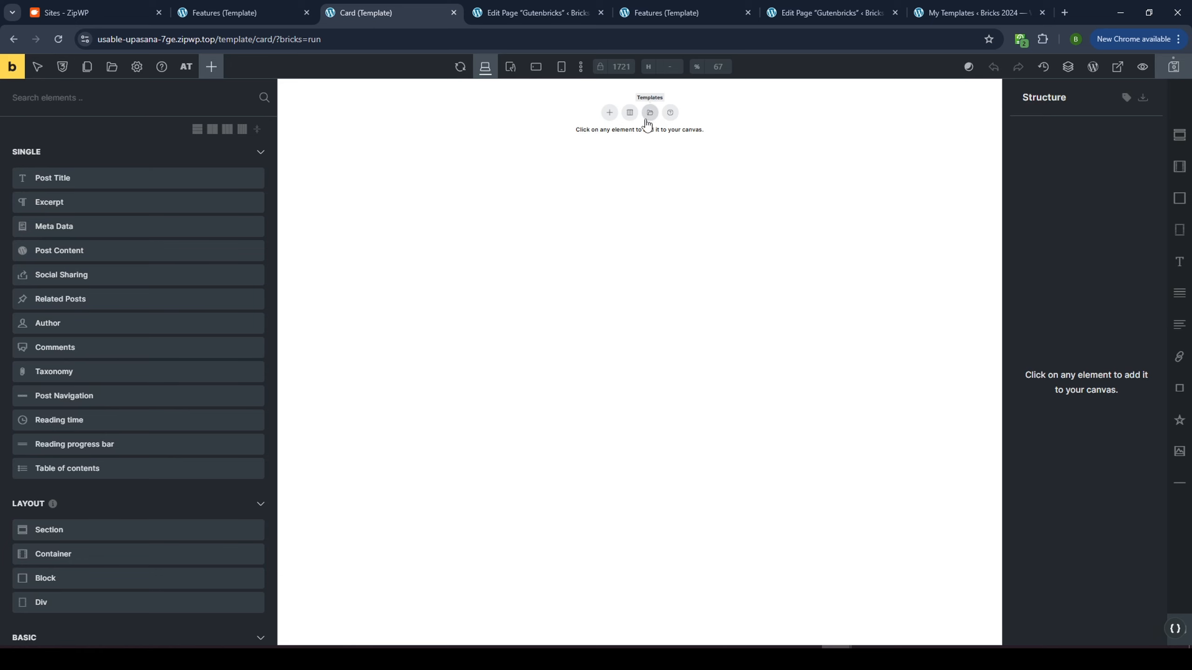
{"action": "left_click", "coordinate": [650, 115]}
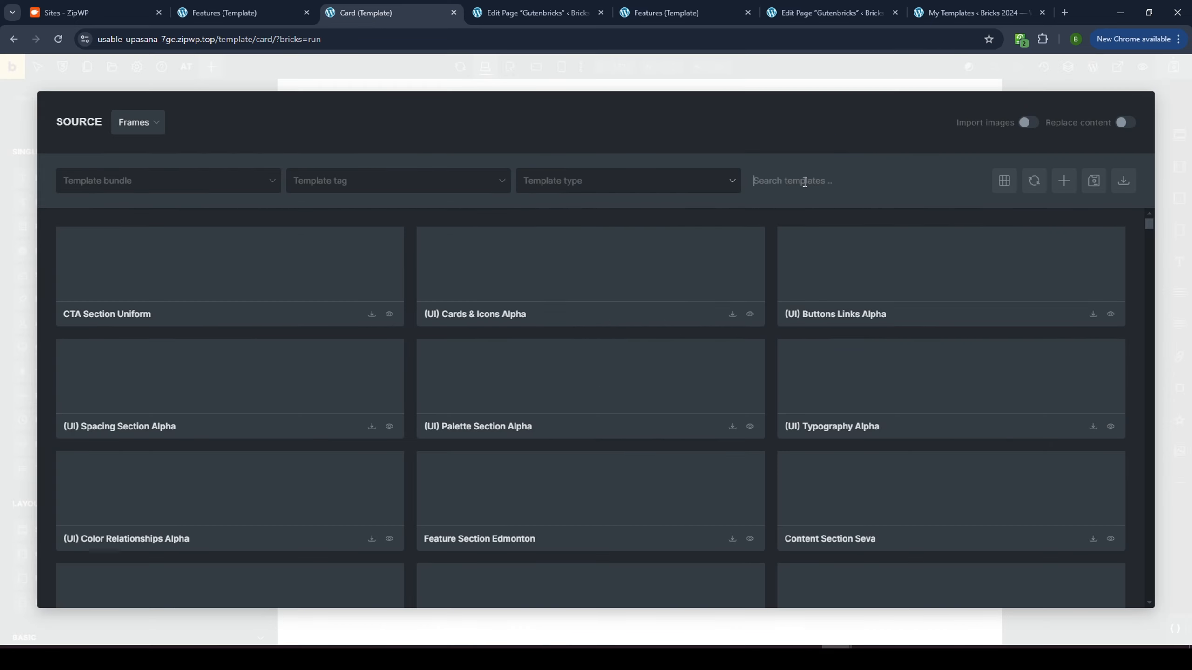
{"action": "type", "text": "card"}
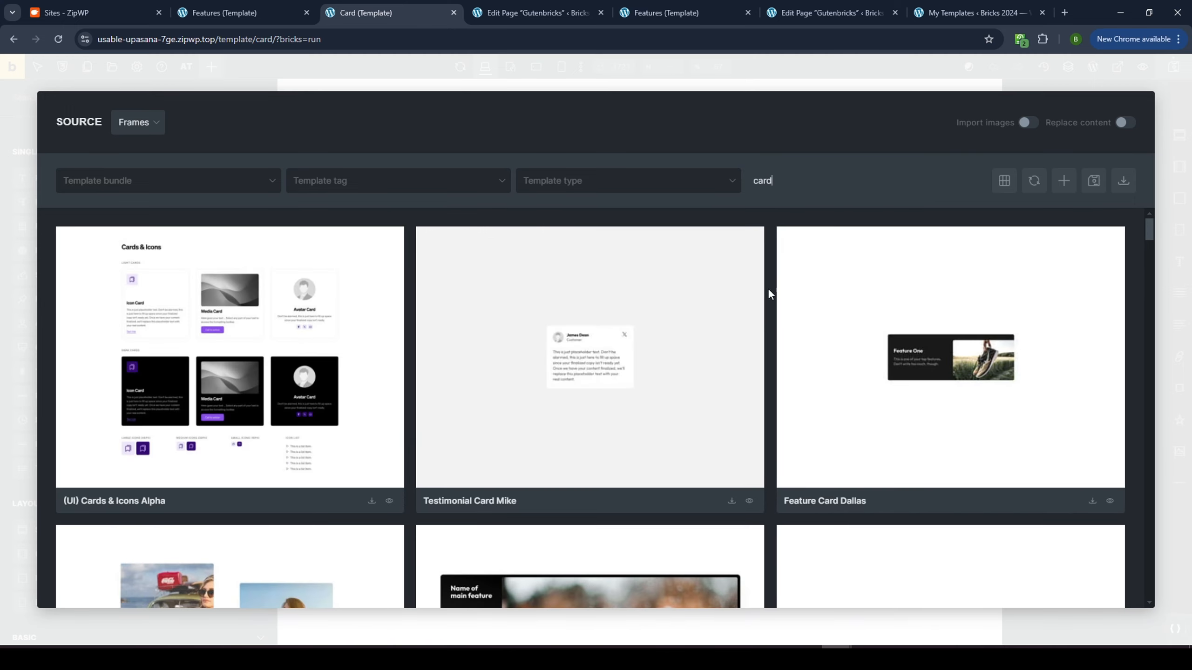
{"action": "scroll", "coordinate": [769, 289], "scroll_direction": "down", "scroll_amount": 20}
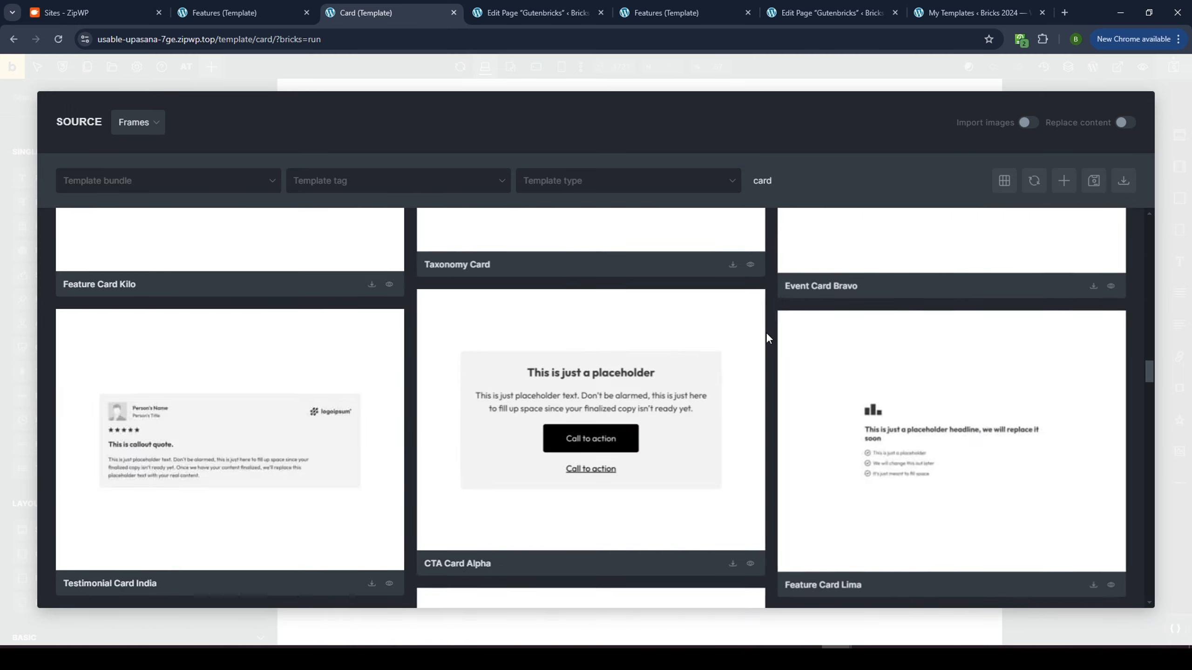
{"action": "type", "text": "alp"}
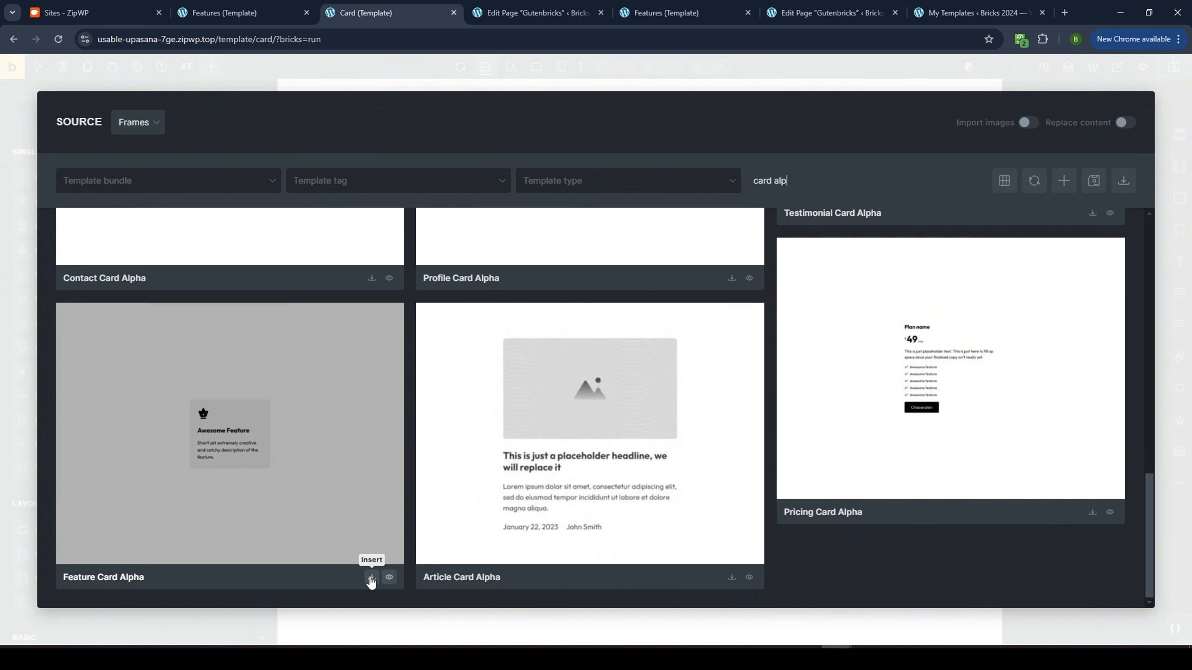
{"action": "left_click", "coordinate": [372, 576]}
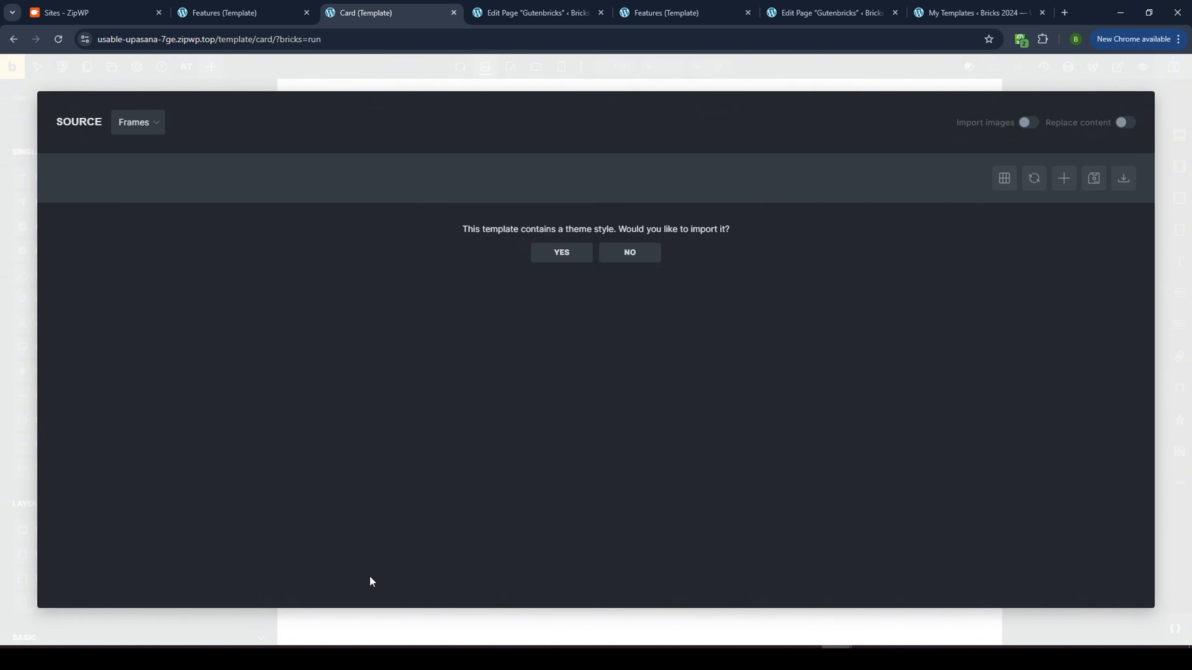
{"action": "left_click", "coordinate": [630, 253]}
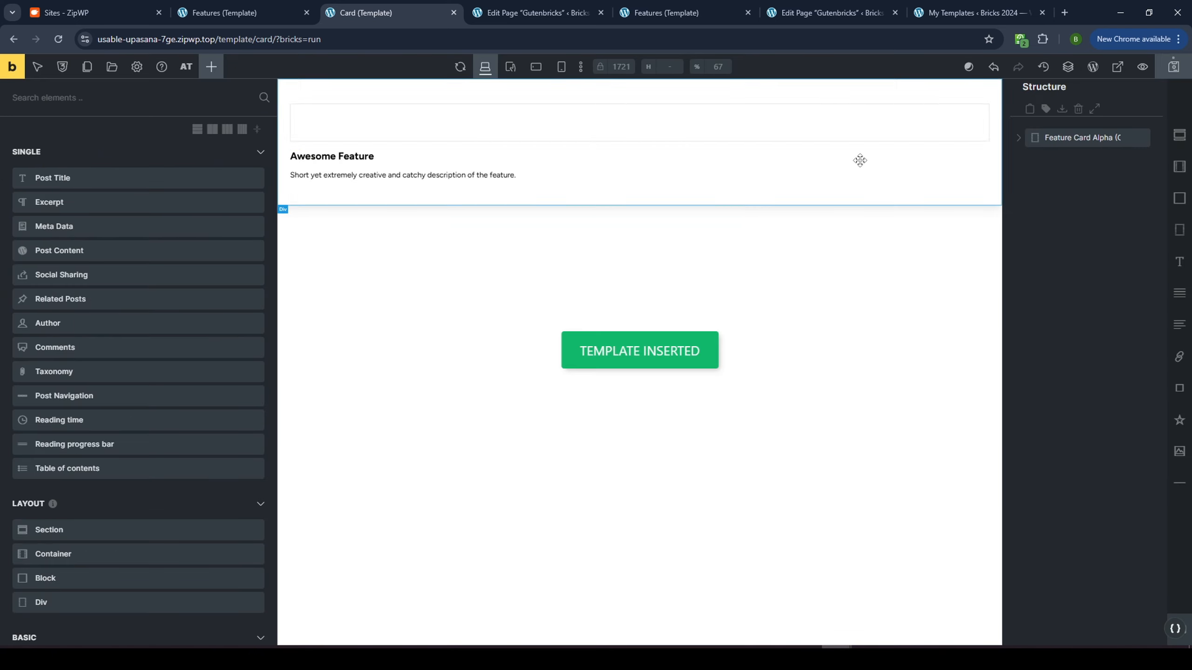
Save the Card template and review the content settings of the Feature Card Alpha element
{"action": "left_click", "coordinate": [1075, 138]}
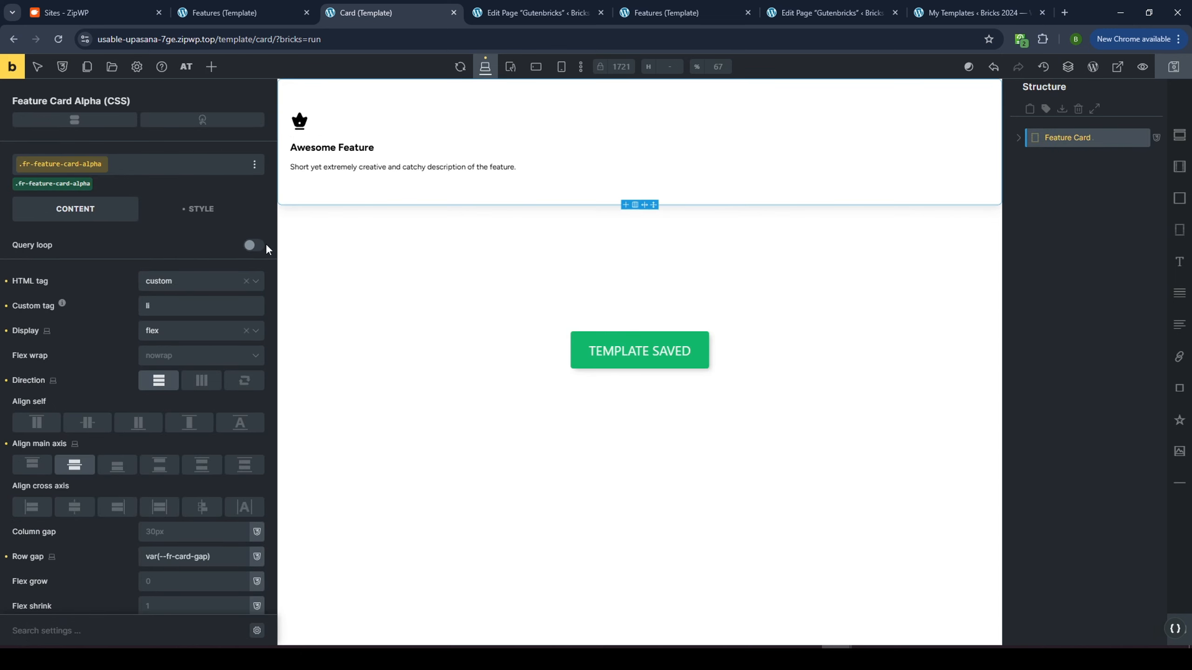
{"action": "scroll", "coordinate": [118, 275], "scroll_direction": "down", "scroll_amount": 4}
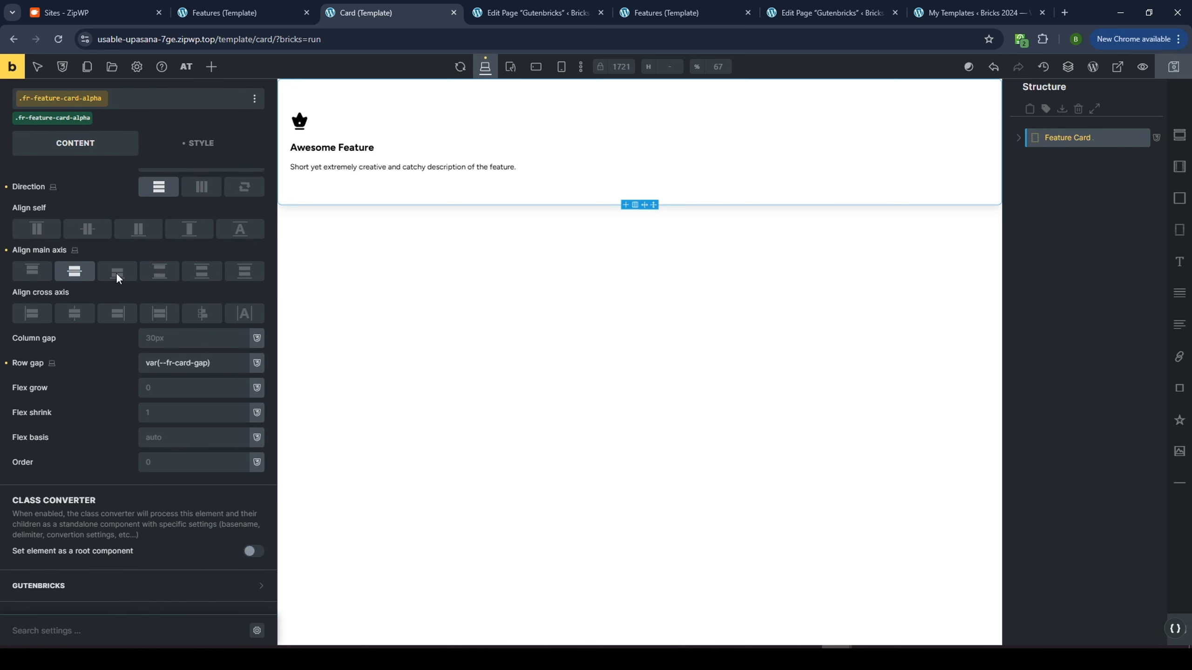
{"action": "left_click", "coordinate": [547, 14]}
{"action": "left_click", "coordinate": [385, 13]}
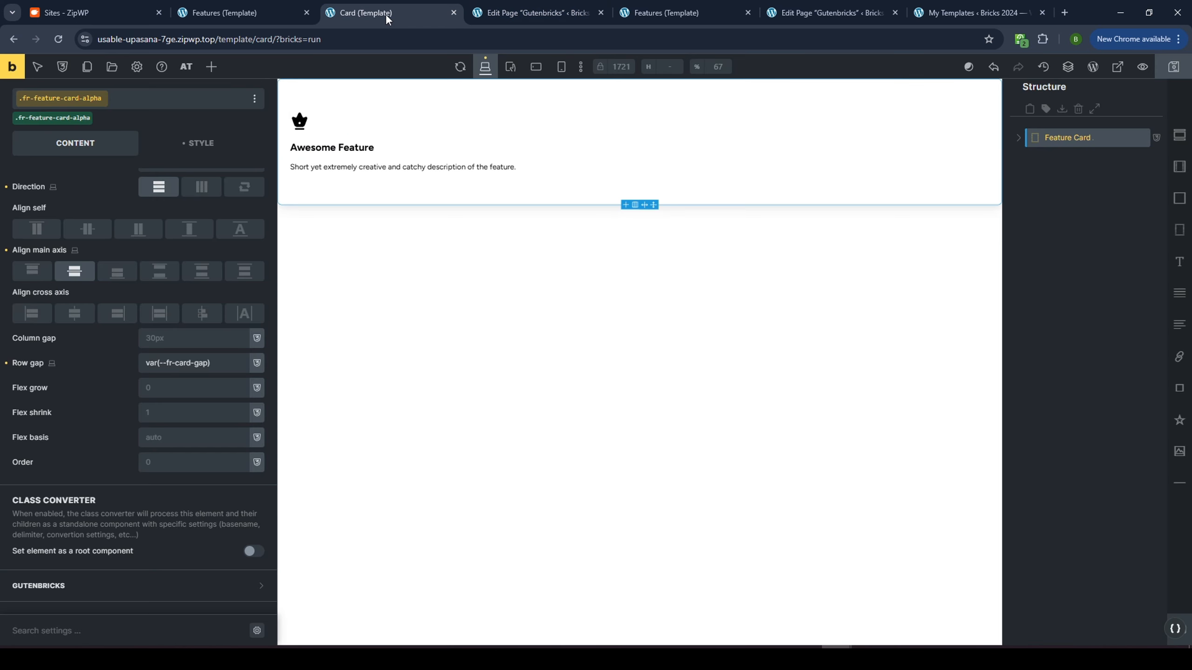
Open the WordPress Pages list in a separate browser tab, trash the Gutenbricks page, and start a new page
{"action": "middle_click", "coordinate": [14, 70]}
{"action": "left_click", "coordinate": [448, 13]}
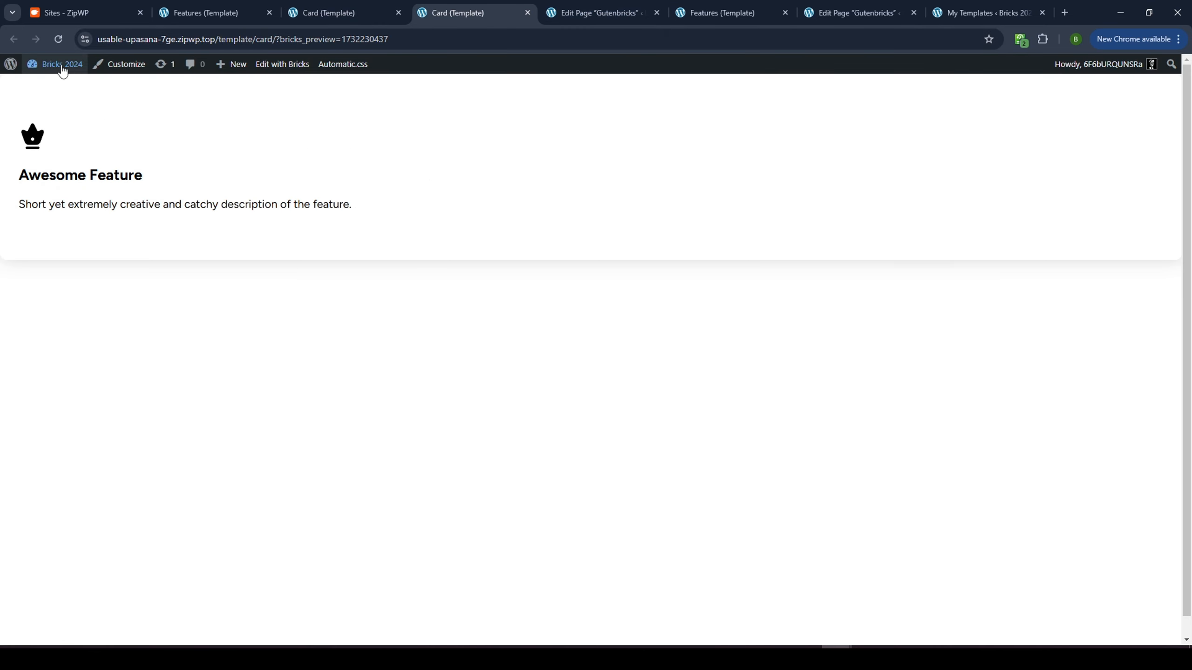
{"action": "left_click", "coordinate": [42, 82]}
{"action": "mouse_move", "coordinate": [47, 232]}
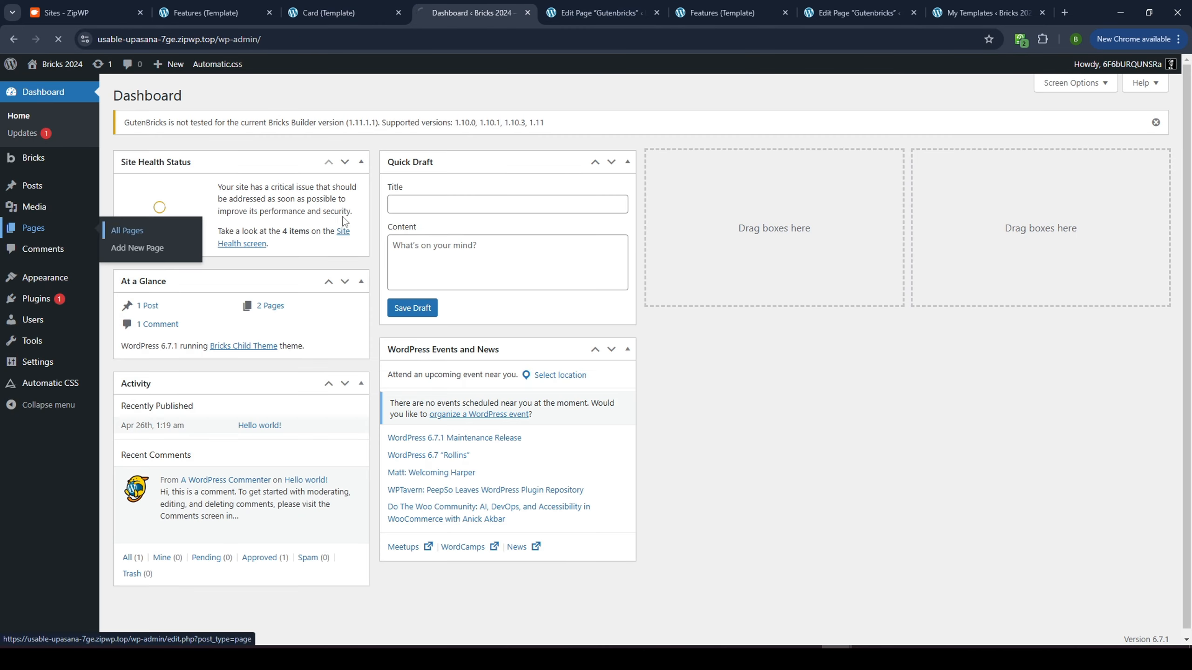
{"action": "left_click", "coordinate": [132, 229]}
{"action": "left_click", "coordinate": [213, 254]}
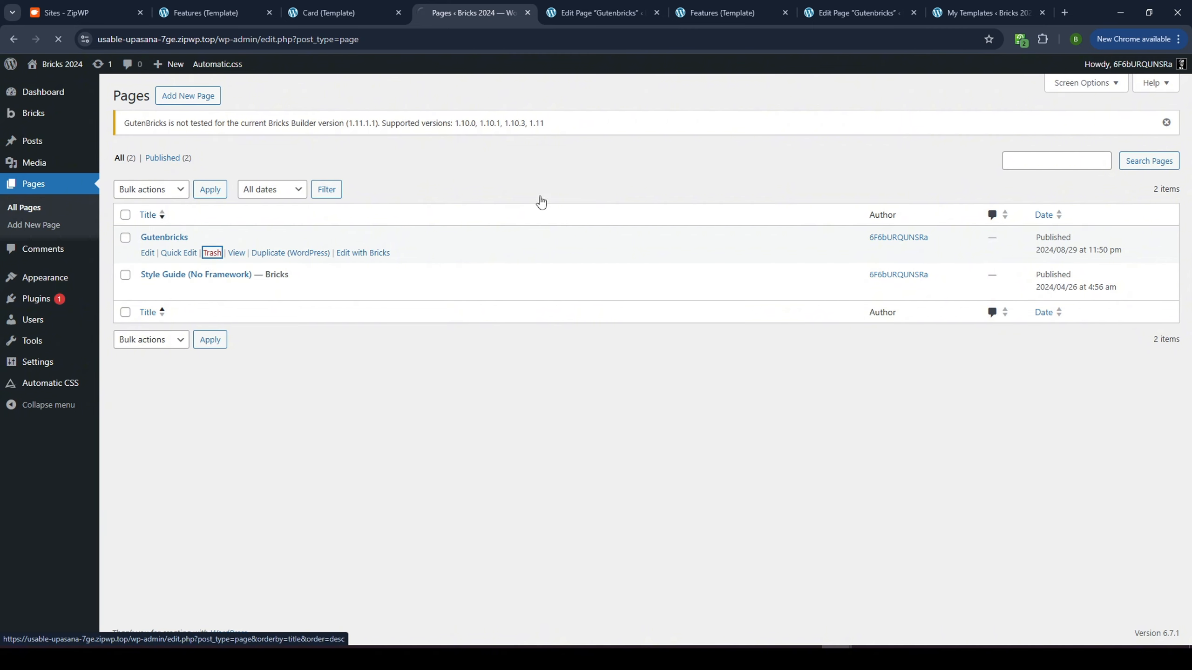
{"action": "left_click", "coordinate": [188, 95]}
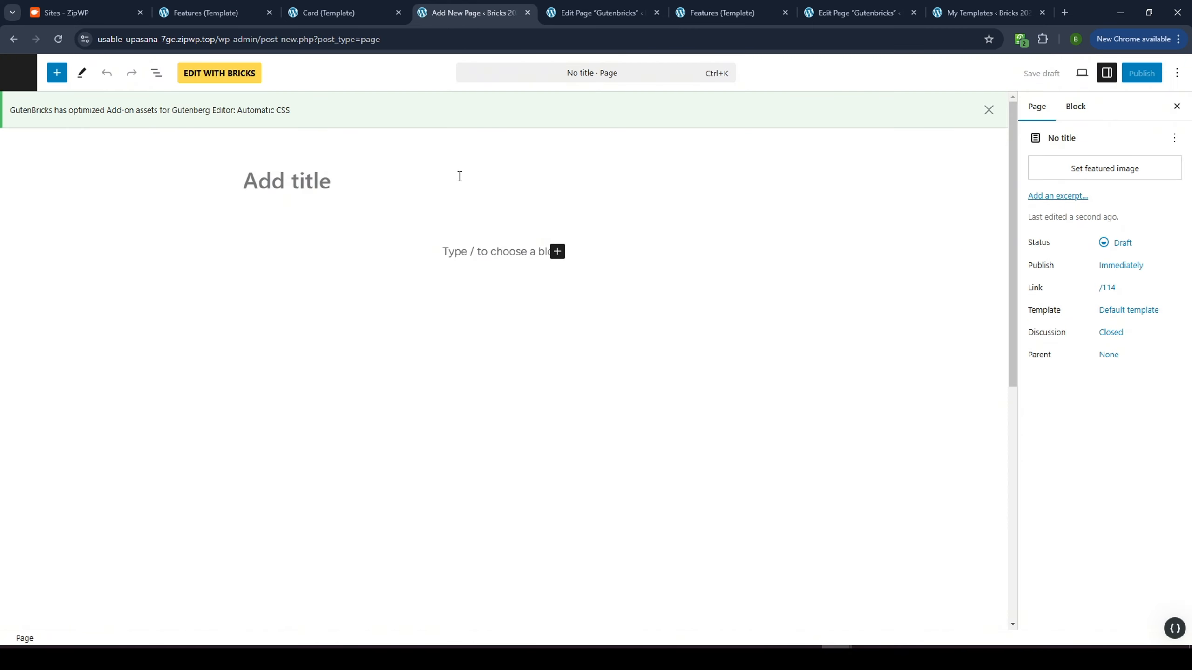
Title the new page Gutenbricks and insert the Features block
{"action": "type", "text": "Gutenbricks"}
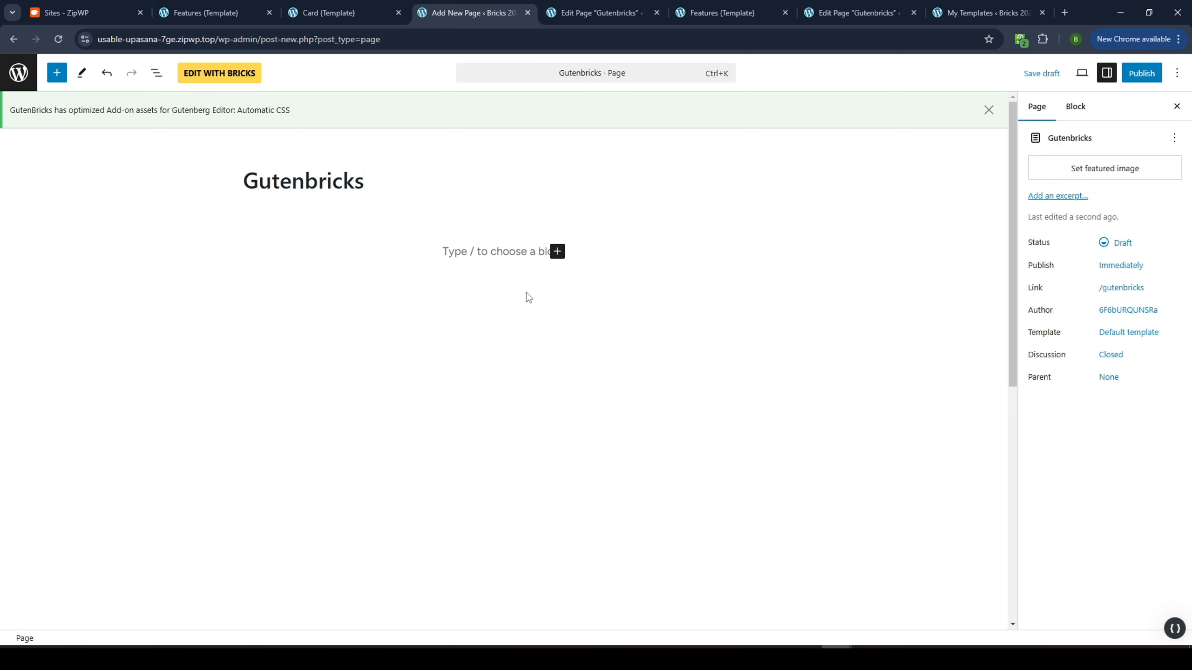
{"action": "left_click", "coordinate": [558, 253]}
{"action": "left_click", "coordinate": [649, 446]}
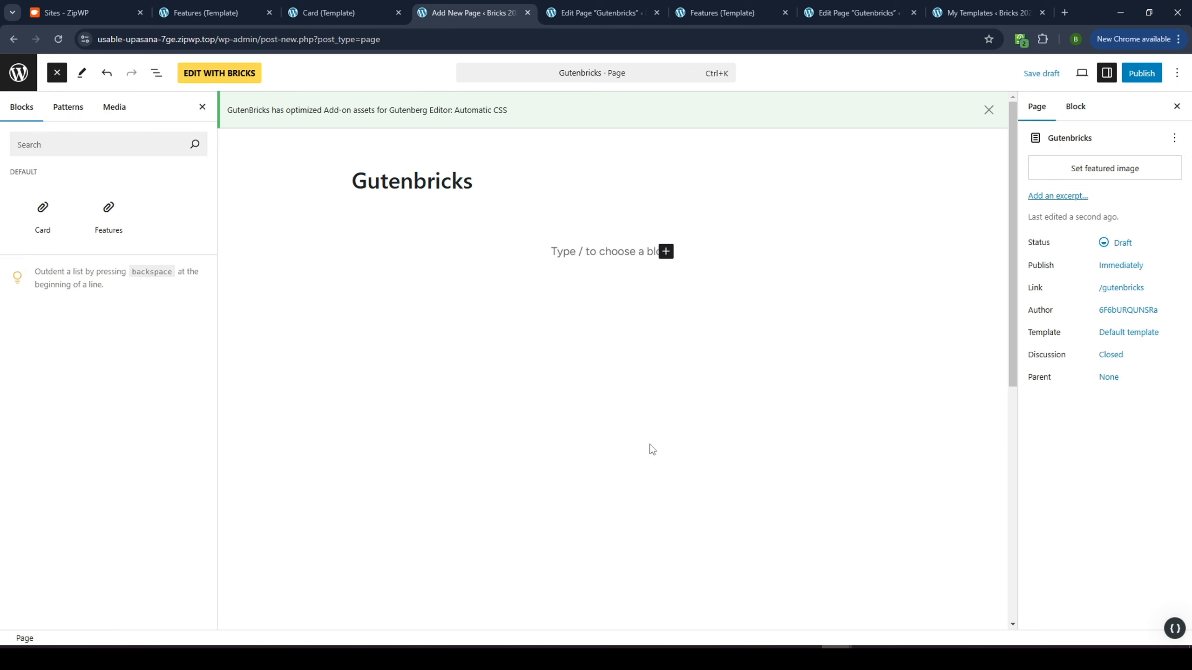
{"action": "left_click", "coordinate": [110, 208]}
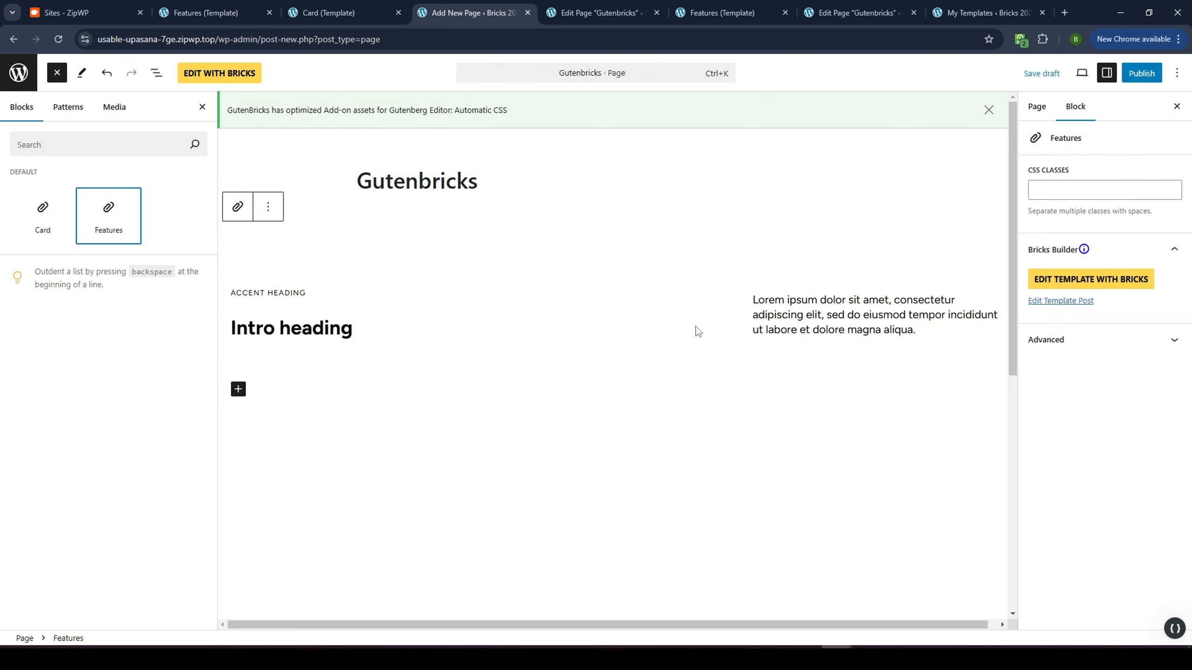
Change the Features block's intro heading to "This is my heading" and check that the accent heading and description are editable
{"action": "triple_click", "coordinate": [263, 328]}
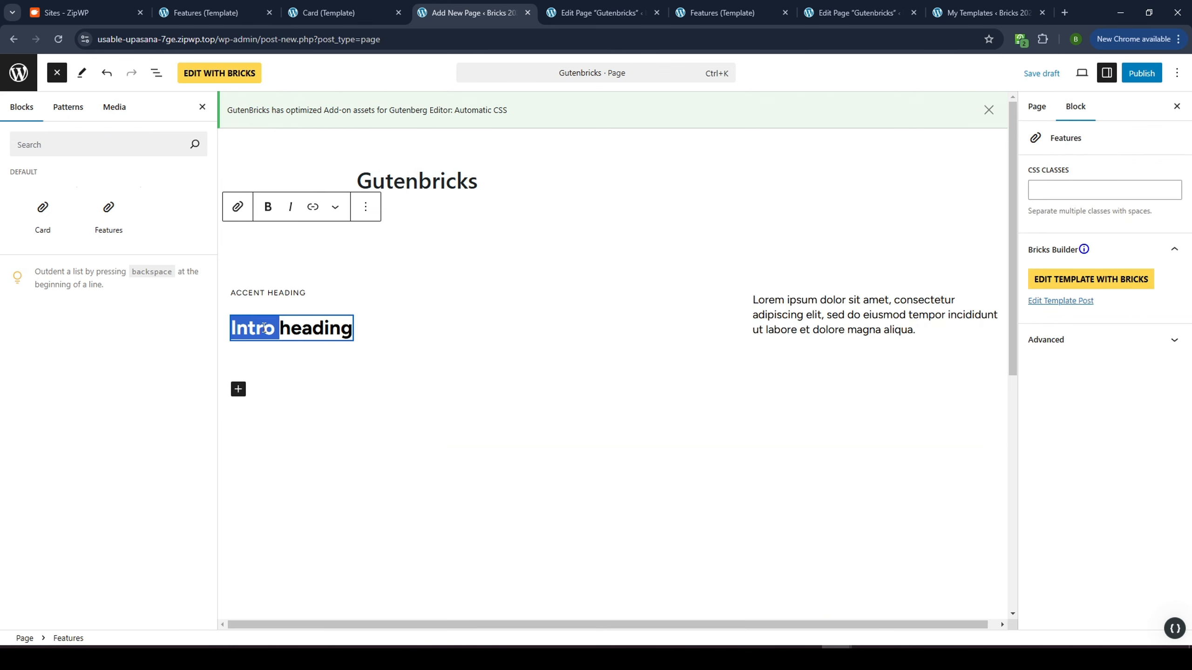
{"action": "type", "text": "This i"}
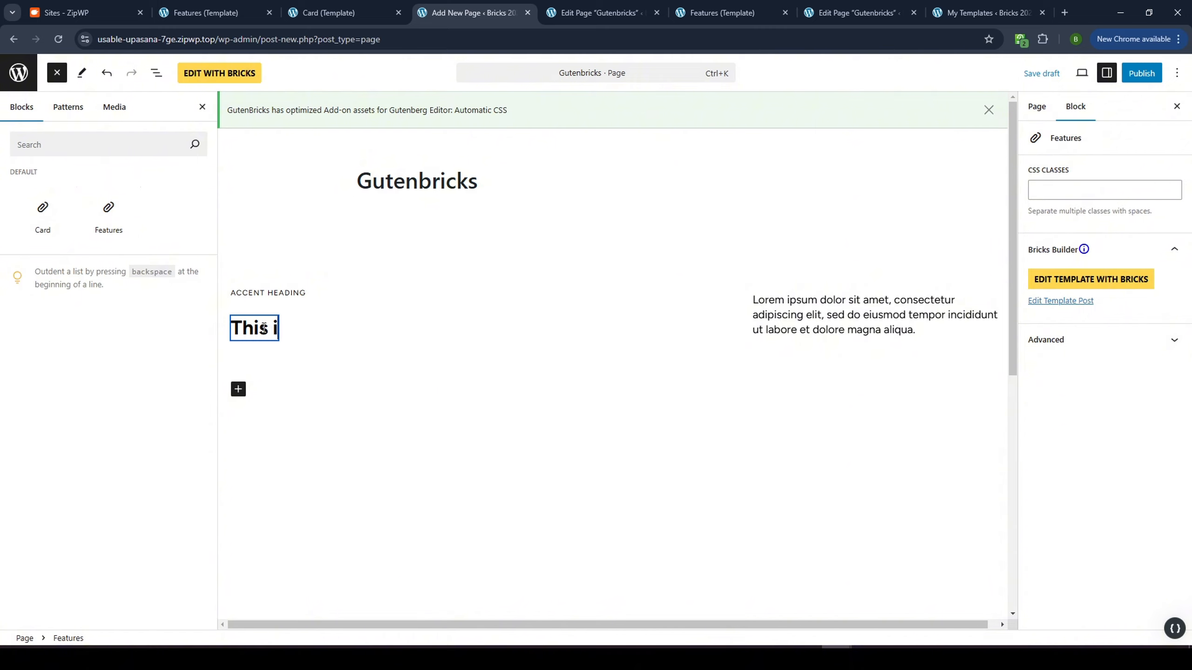
{"action": "type", "text": "s my heading"}
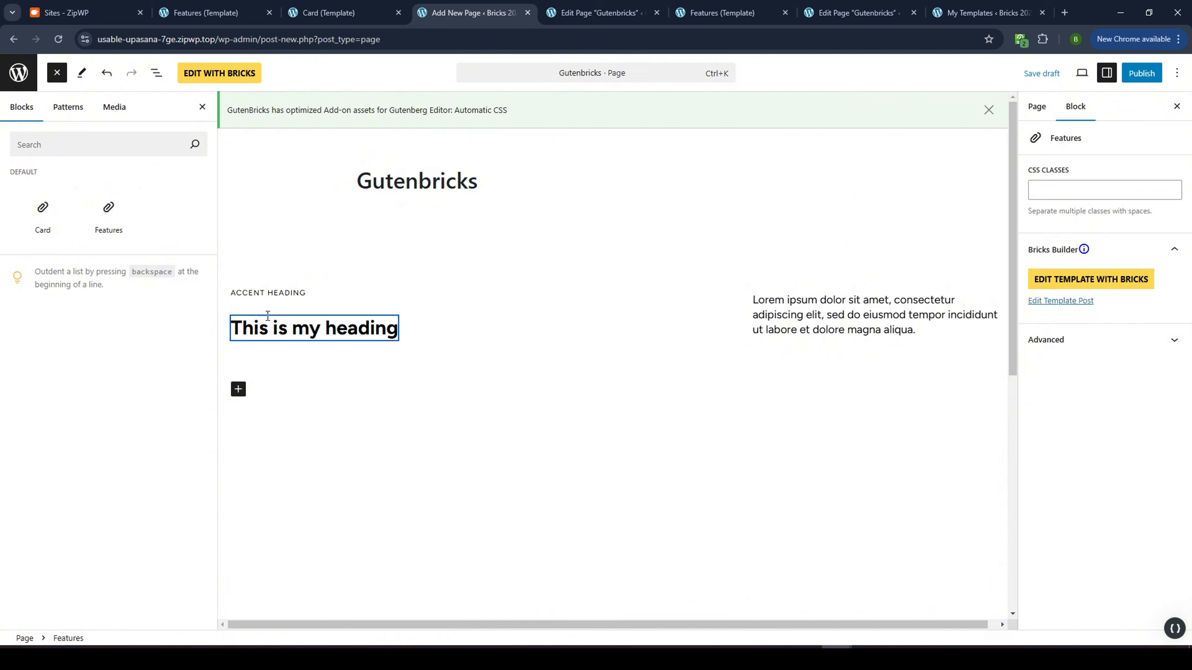
{"action": "triple_click", "coordinate": [278, 293]}
{"action": "left_click", "coordinate": [717, 330]}
{"action": "left_click", "coordinate": [841, 301]}
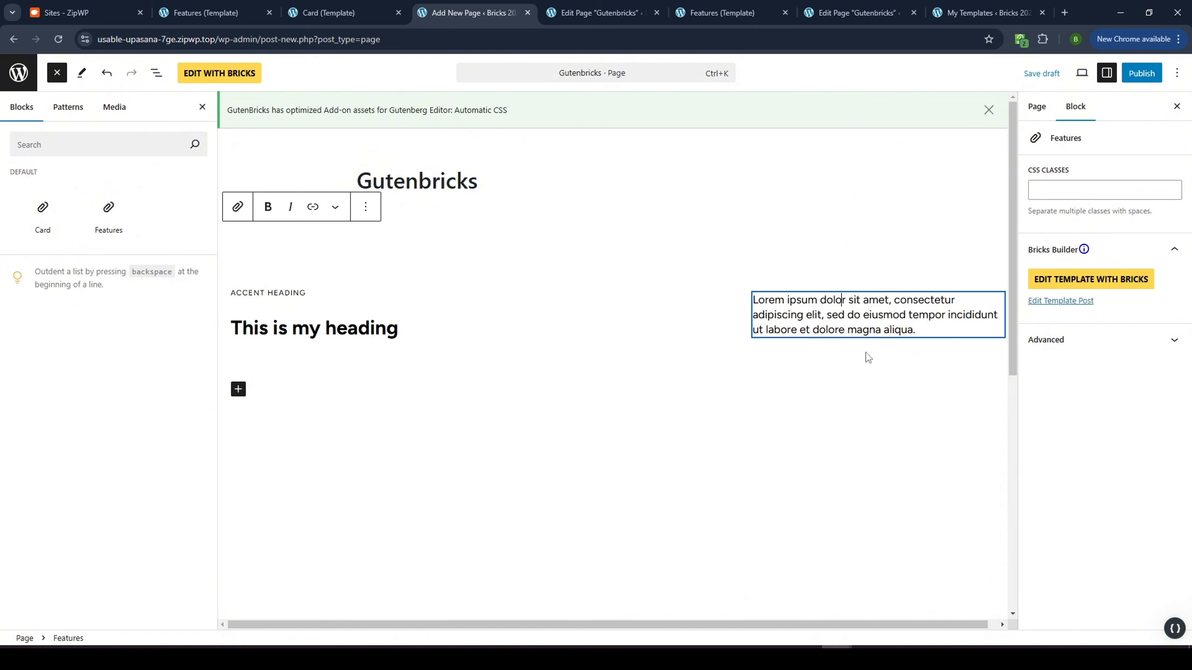
{"action": "left_click", "coordinate": [463, 293]}
{"action": "left_click", "coordinate": [318, 323]}
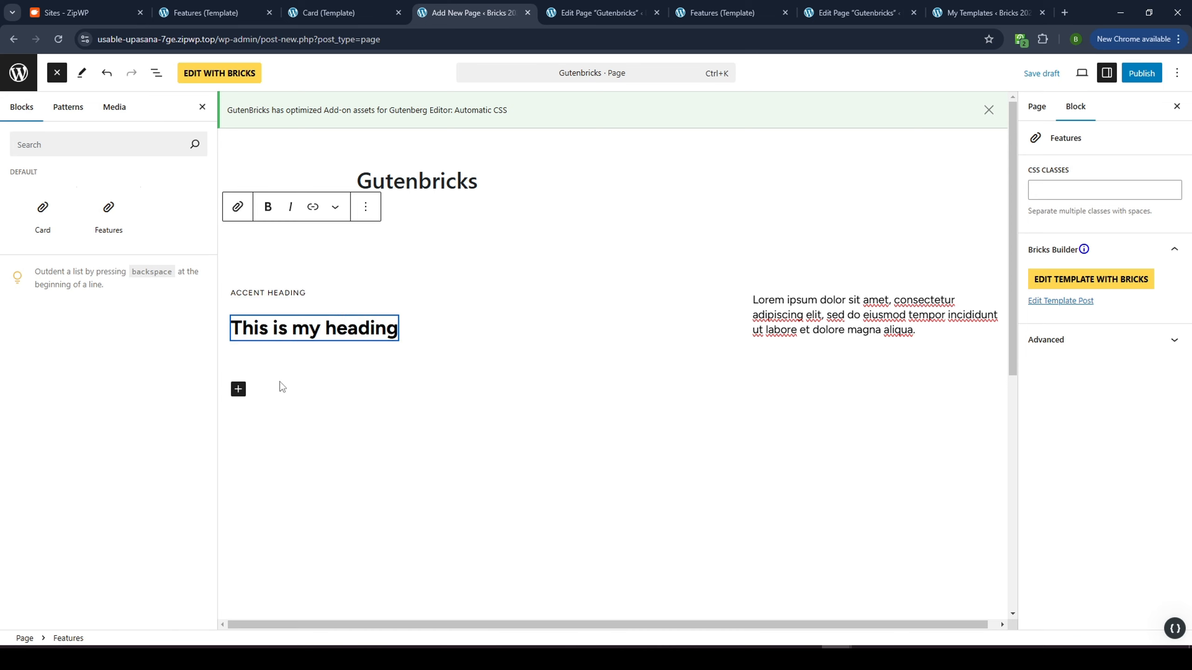
Insert a Card block inside the Features block, duplicate it twice to make three cards, and publish the page
{"action": "left_click", "coordinate": [238, 390]}
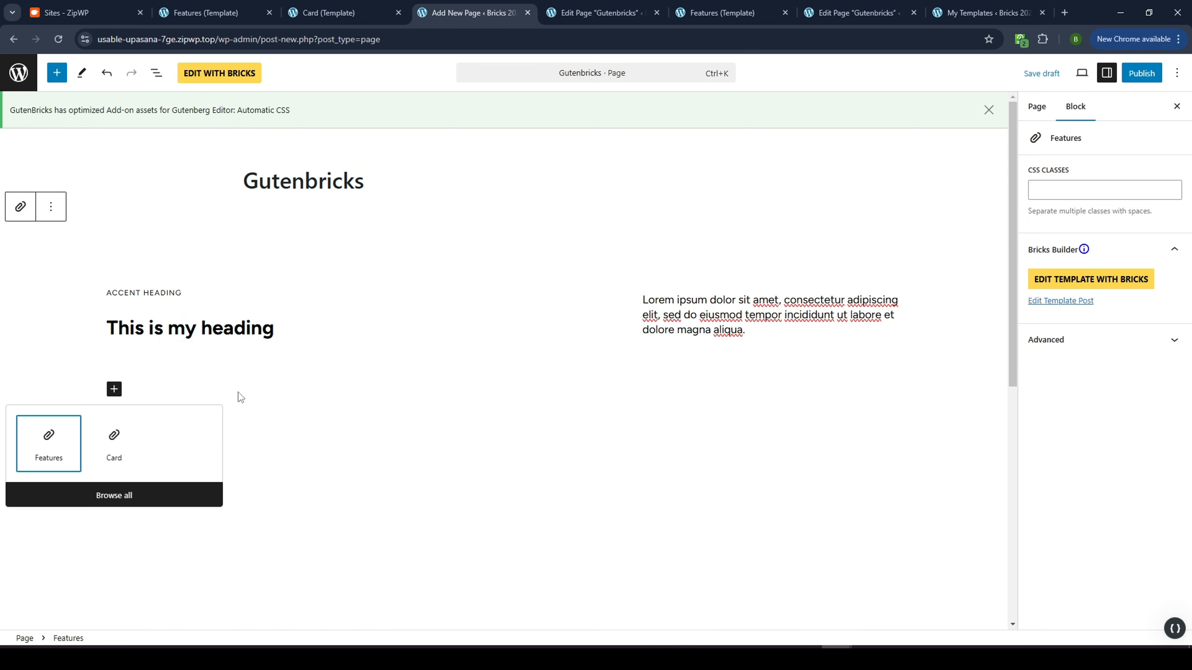
{"action": "left_click", "coordinate": [171, 435]}
{"action": "left_click", "coordinate": [113, 441]}
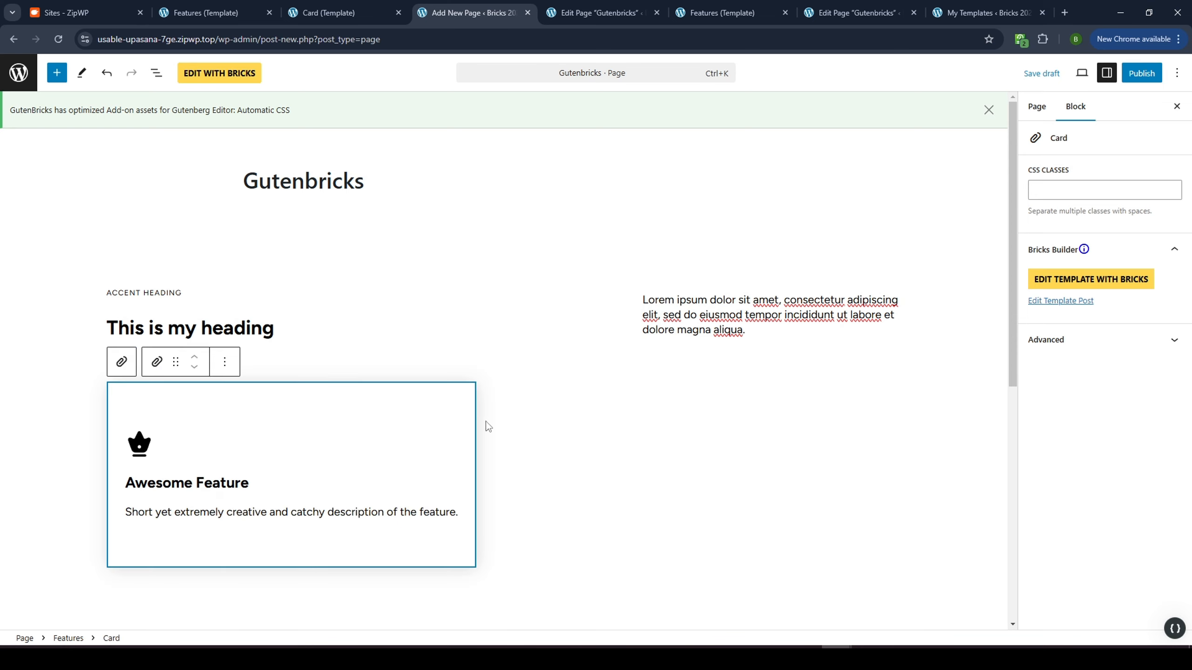
{"action": "left_click", "coordinate": [487, 427]}
{"action": "left_click", "coordinate": [347, 409]}
{"action": "key", "text": "ctrl+shift+d"}
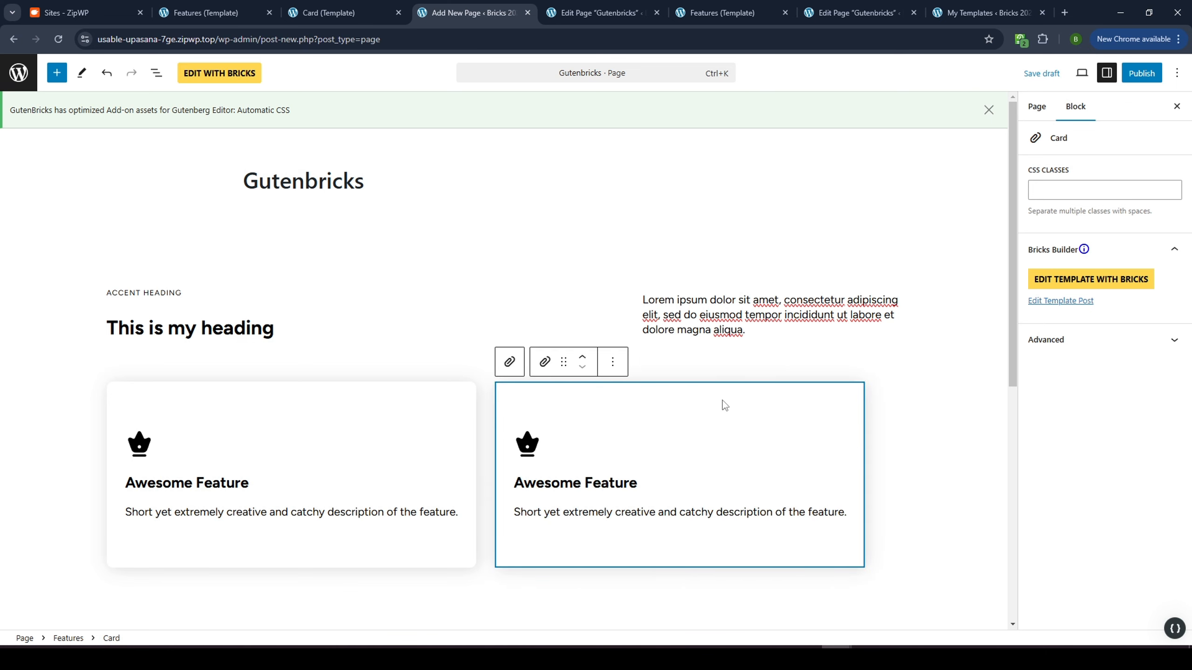
{"action": "key", "text": "ctrl+shift+d"}
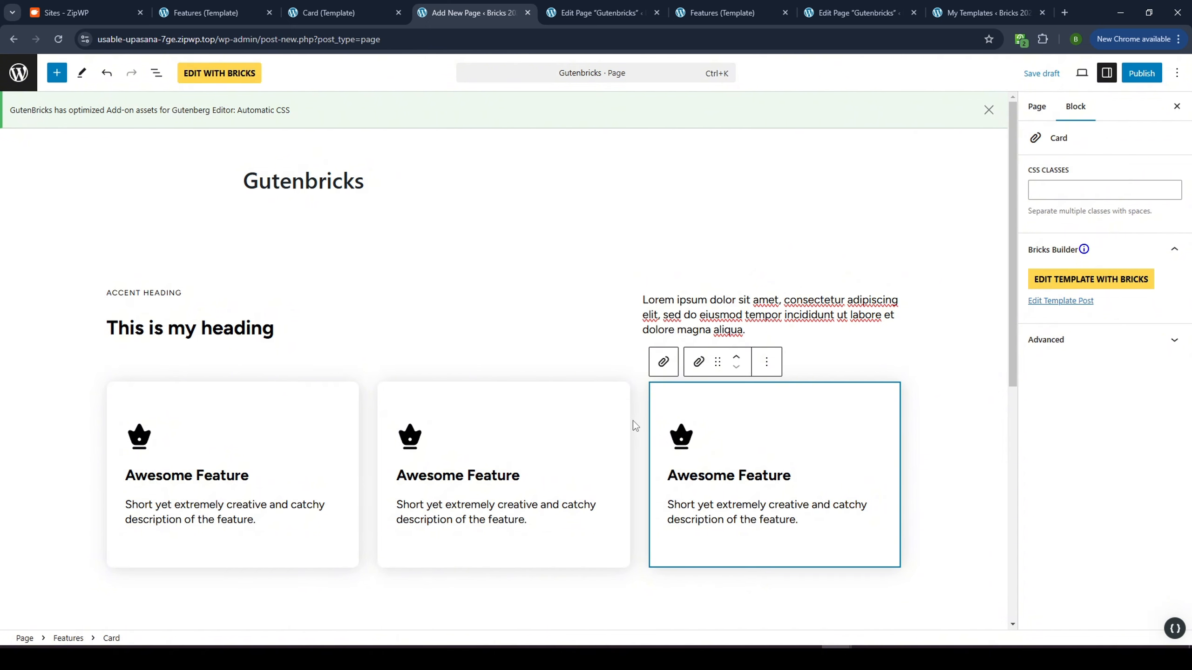
{"action": "left_click", "coordinate": [1144, 74]}
{"action": "left_click", "coordinate": [1146, 82]}
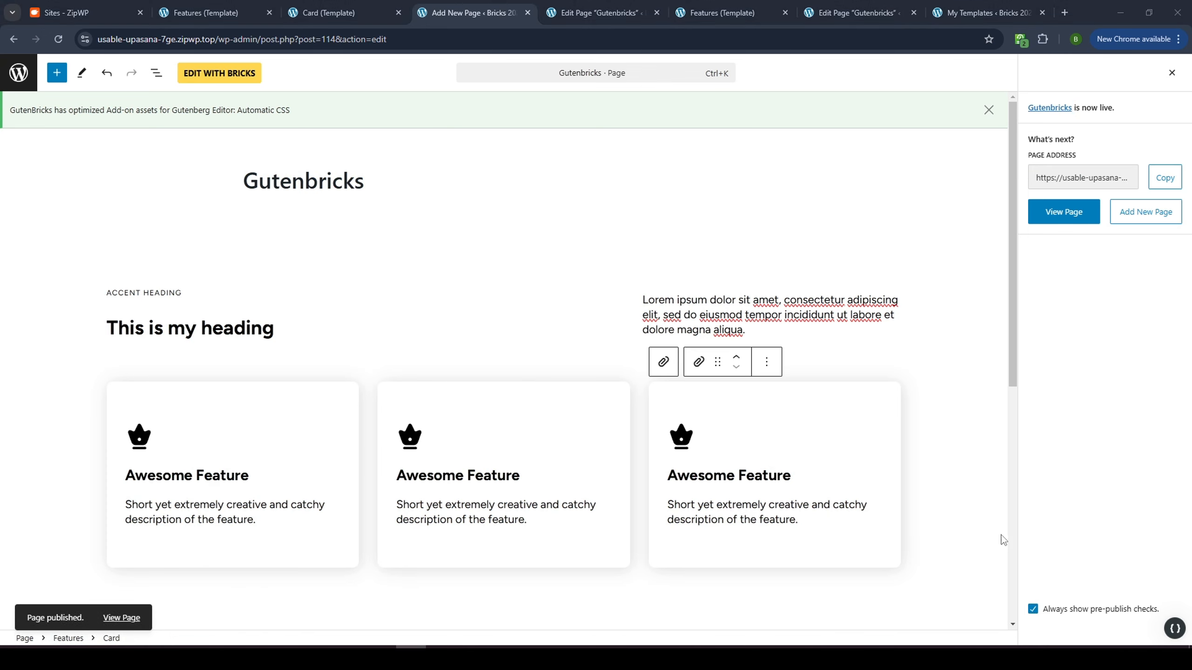
Add a fourth Card block after the third card in the Features block and save the page
{"action": "left_click", "coordinate": [385, 272]}
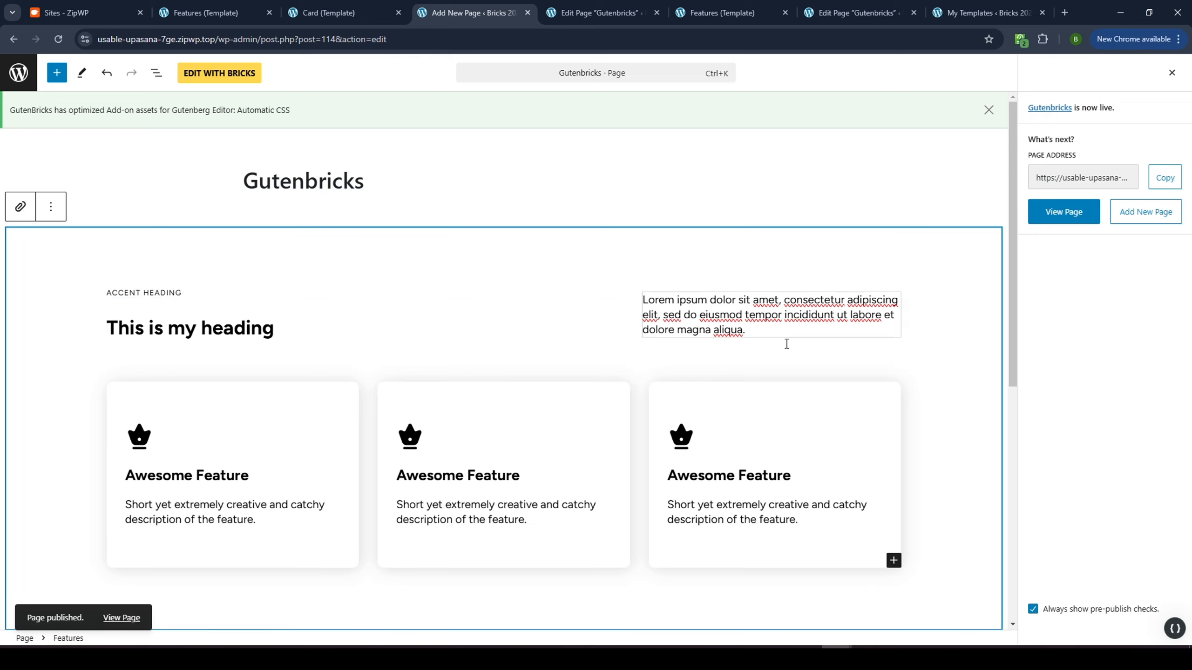
{"action": "scroll", "coordinate": [786, 344], "scroll_direction": "down", "scroll_amount": 4}
{"action": "left_click", "coordinate": [893, 374]}
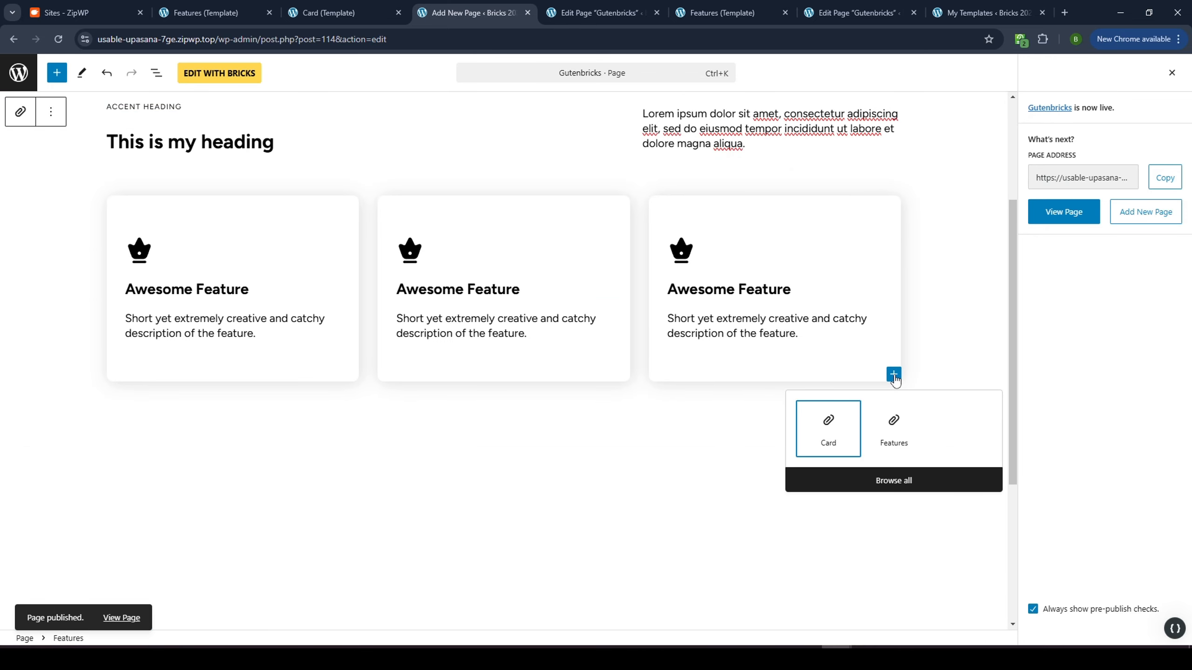
{"action": "left_click", "coordinate": [841, 422]}
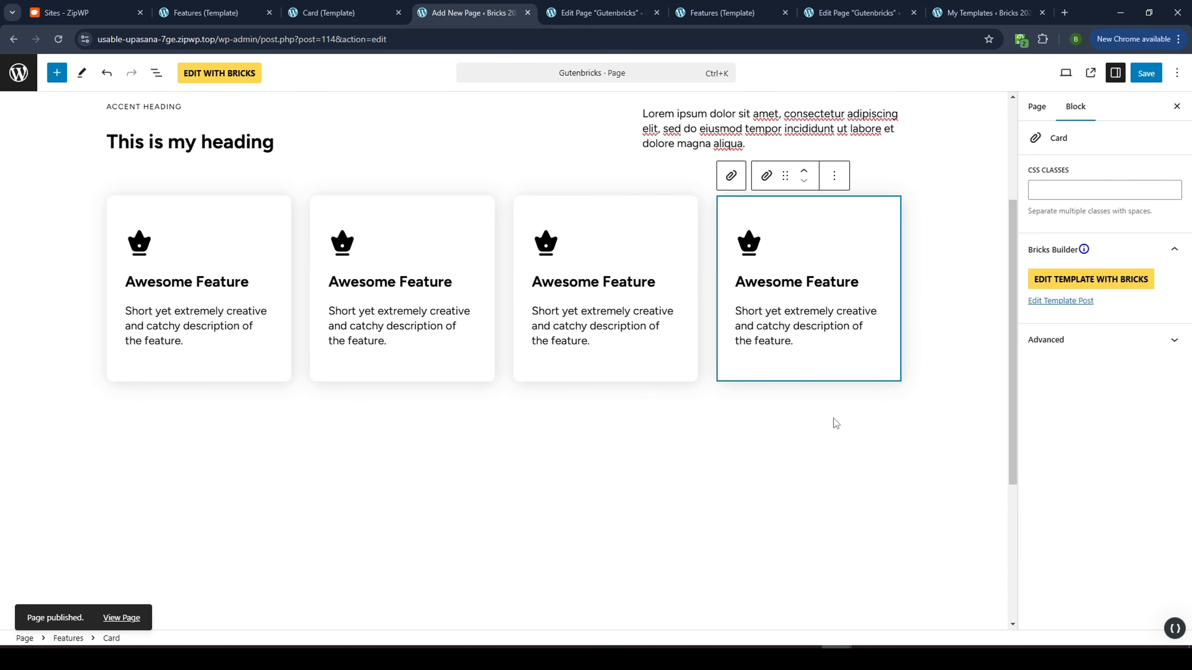
{"action": "left_click", "coordinate": [1146, 72]}
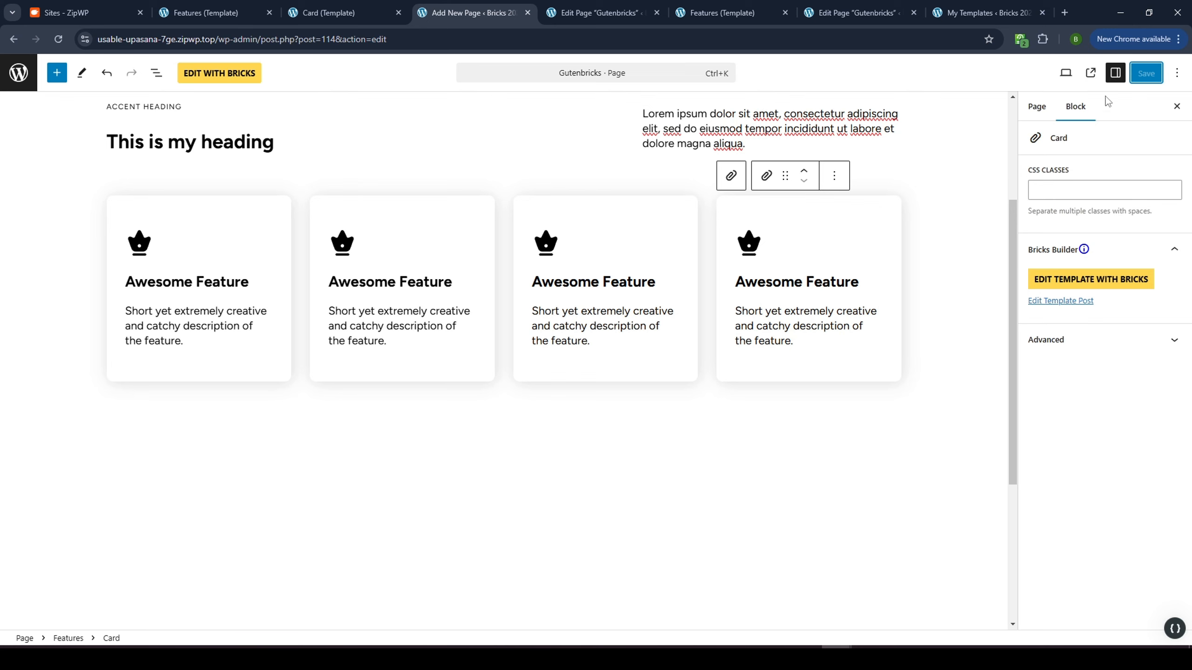
View the published page and check the card grid's responsiveness by narrowing the viewport to about 408 px, then close it
{"action": "left_click", "coordinate": [1090, 73]}
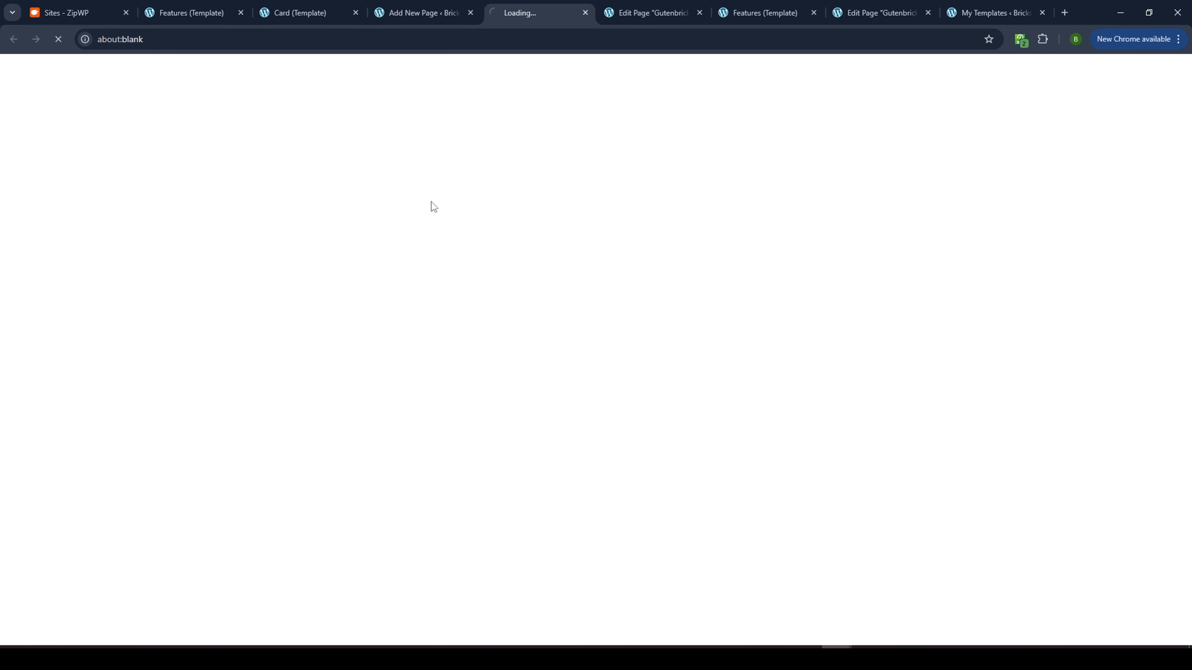
{"action": "right_click", "coordinate": [553, 186]}
{"action": "left_click", "coordinate": [606, 454]}
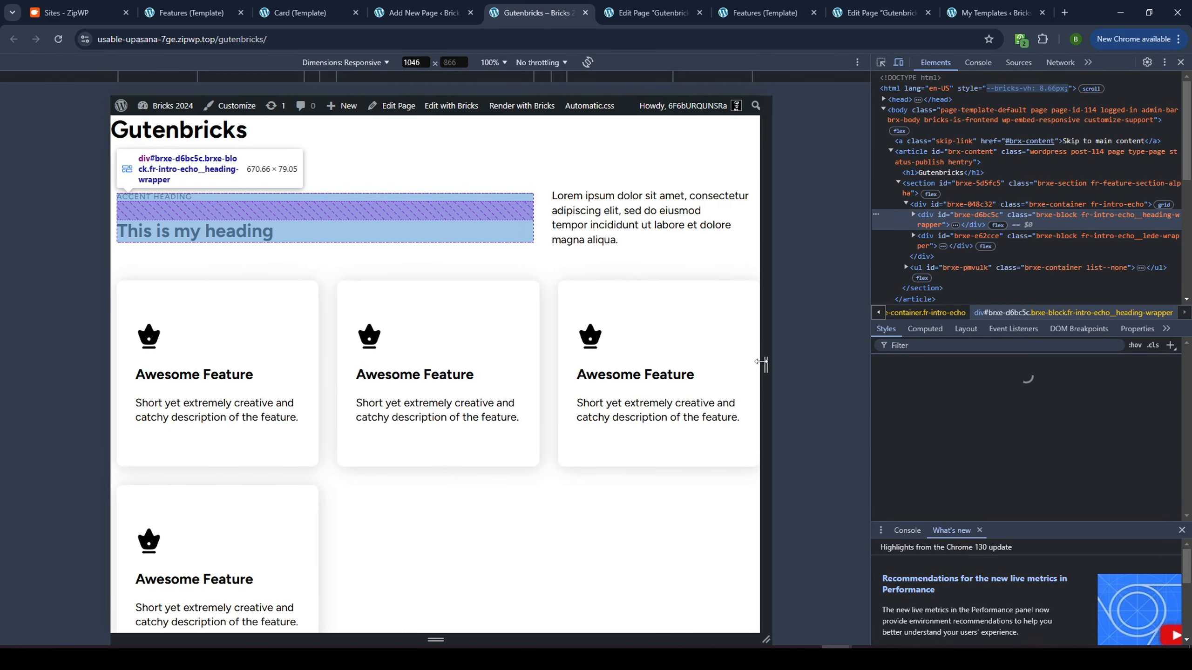
{"action": "left_click_drag", "start_coordinate": [763, 361], "coordinate": [553, 364]}
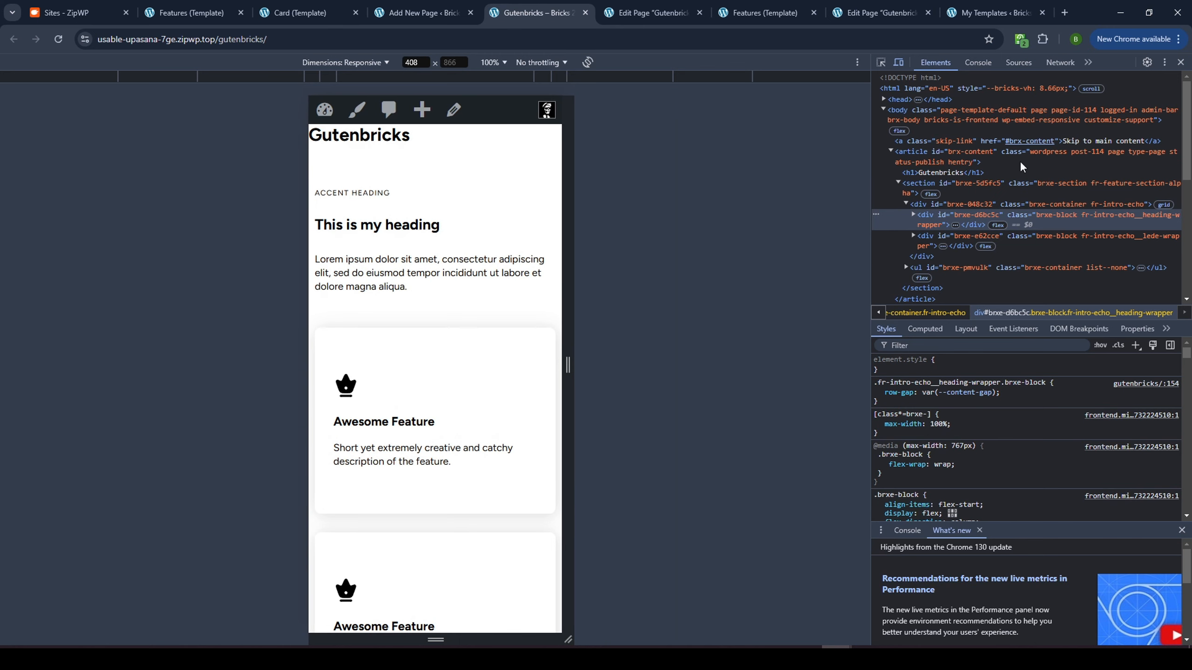
{"action": "left_click", "coordinate": [585, 13]}
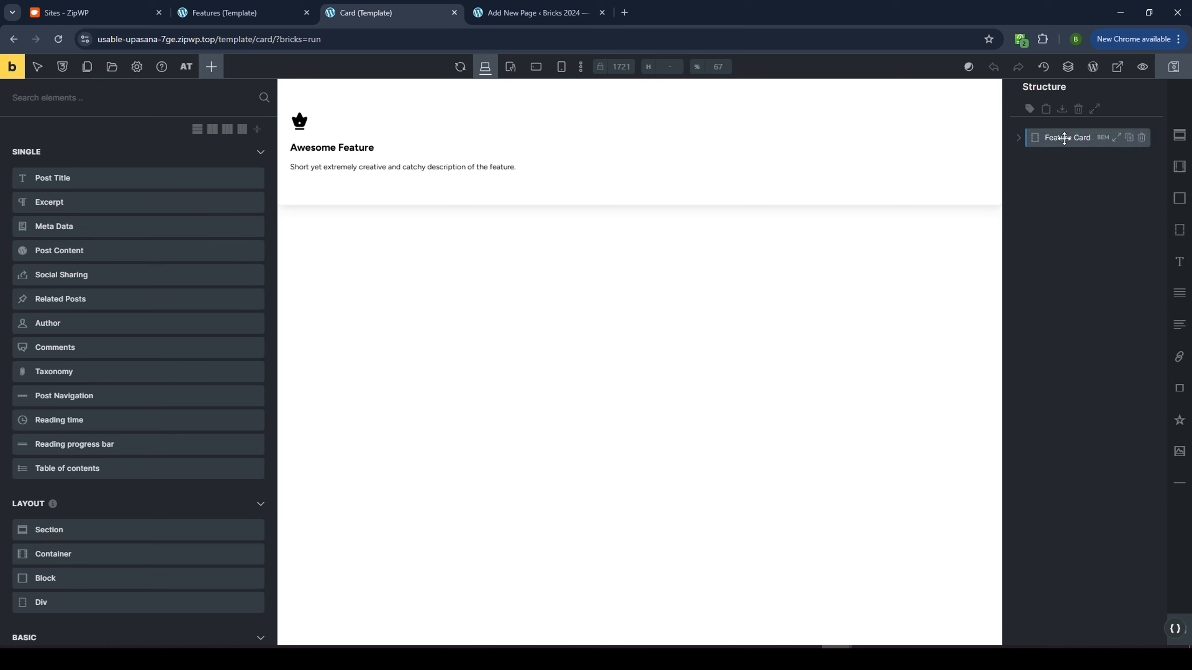
In the Card template, search the Frames templates for "card" and insert Feature Card Charlie without importing its theme style
{"action": "left_click", "coordinate": [113, 68]}
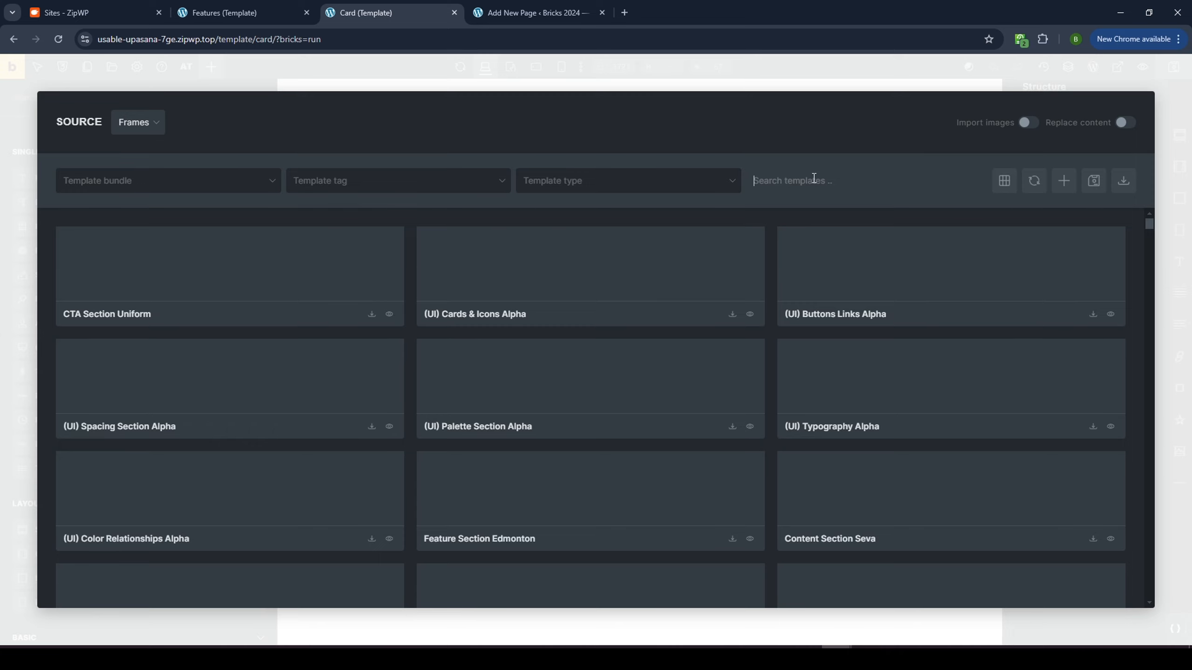
{"action": "type", "text": "card"}
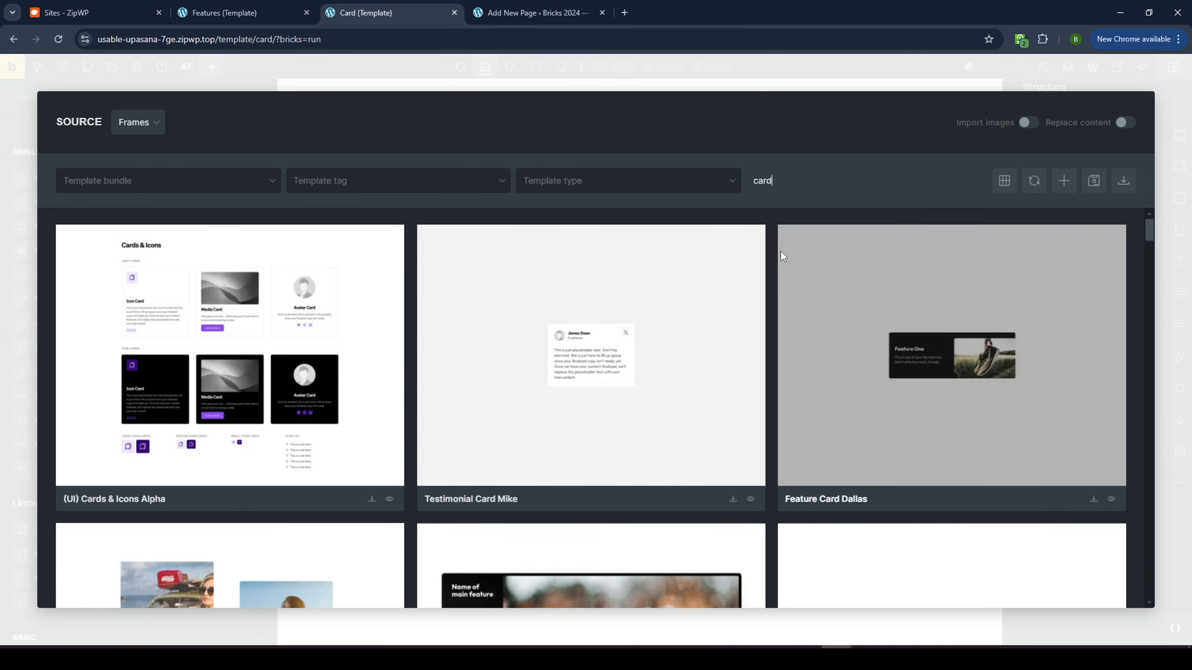
{"action": "scroll", "coordinate": [781, 281], "scroll_direction": "down", "scroll_amount": 15}
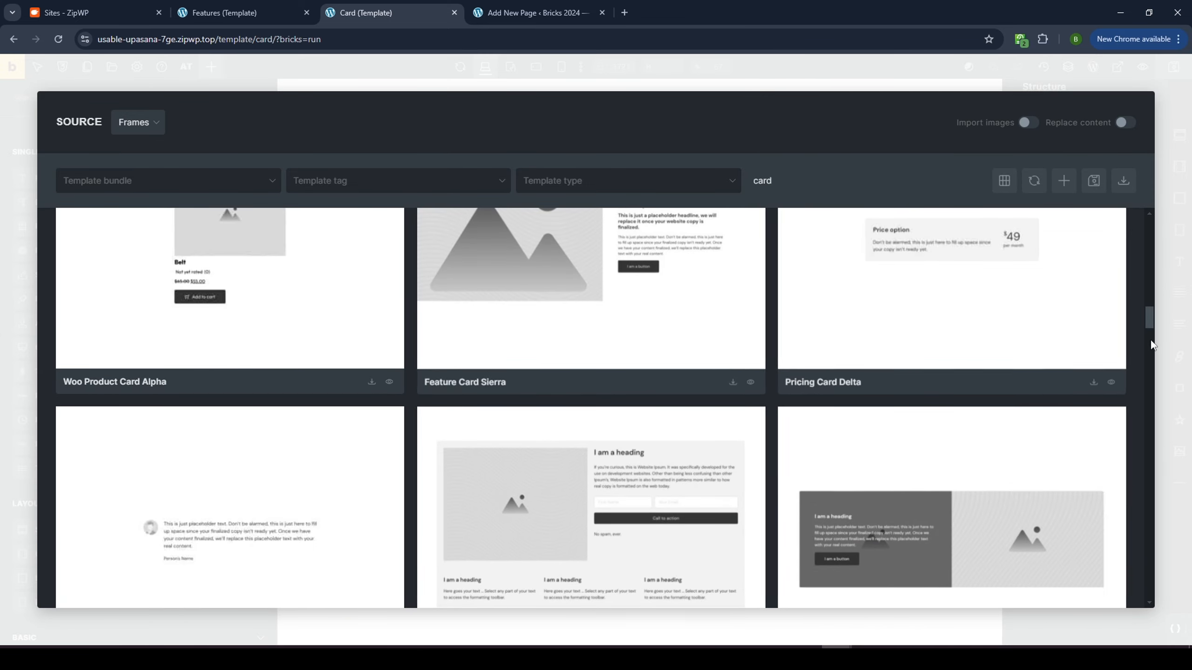
{"action": "scroll", "coordinate": [1151, 345], "scroll_direction": "down", "scroll_amount": 15}
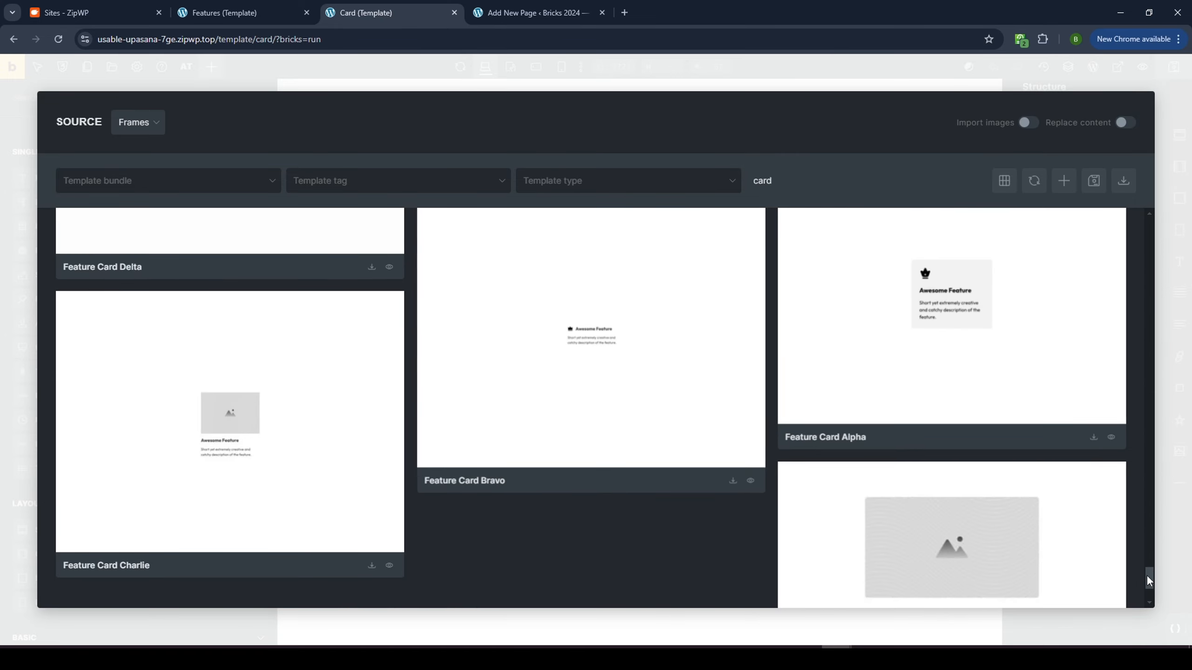
{"action": "left_click_drag", "start_coordinate": [1147, 581], "coordinate": [1148, 573]}
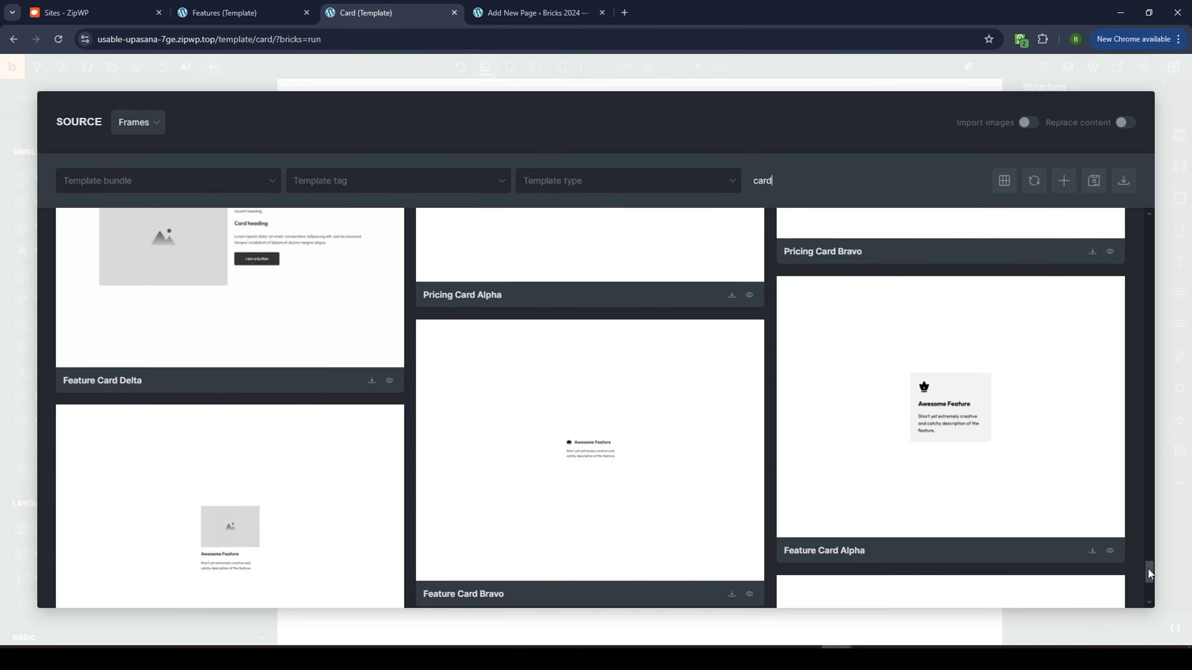
{"action": "scroll", "coordinate": [294, 402], "scroll_direction": "down", "scroll_amount": 3}
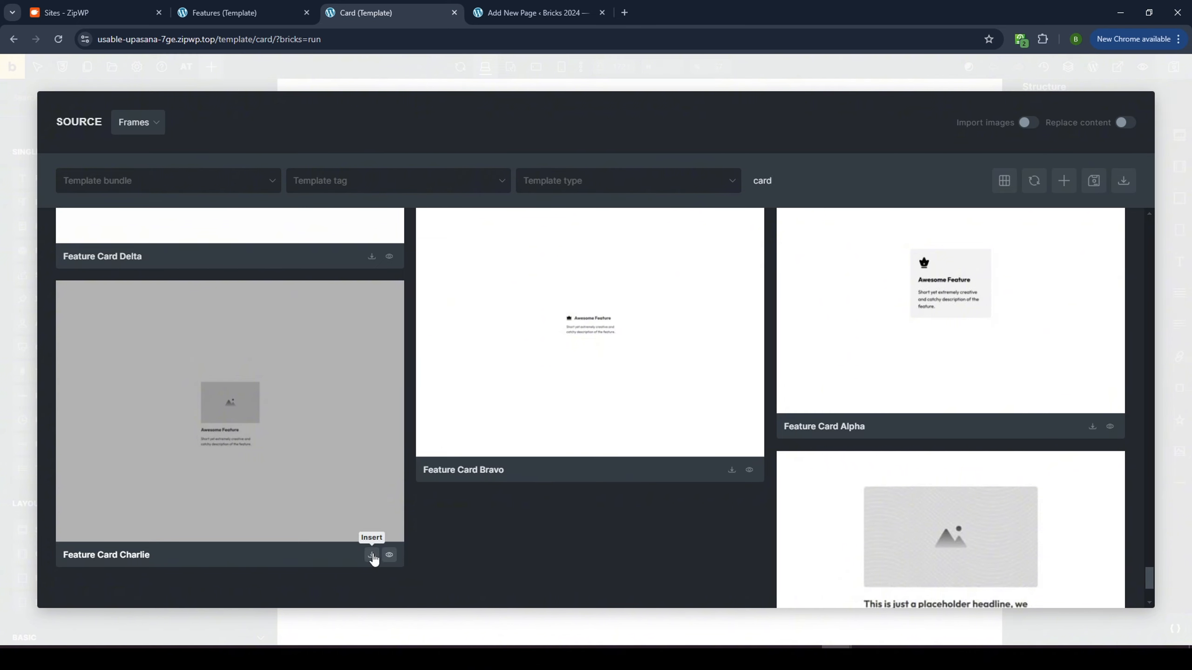
{"action": "left_click", "coordinate": [371, 557]}
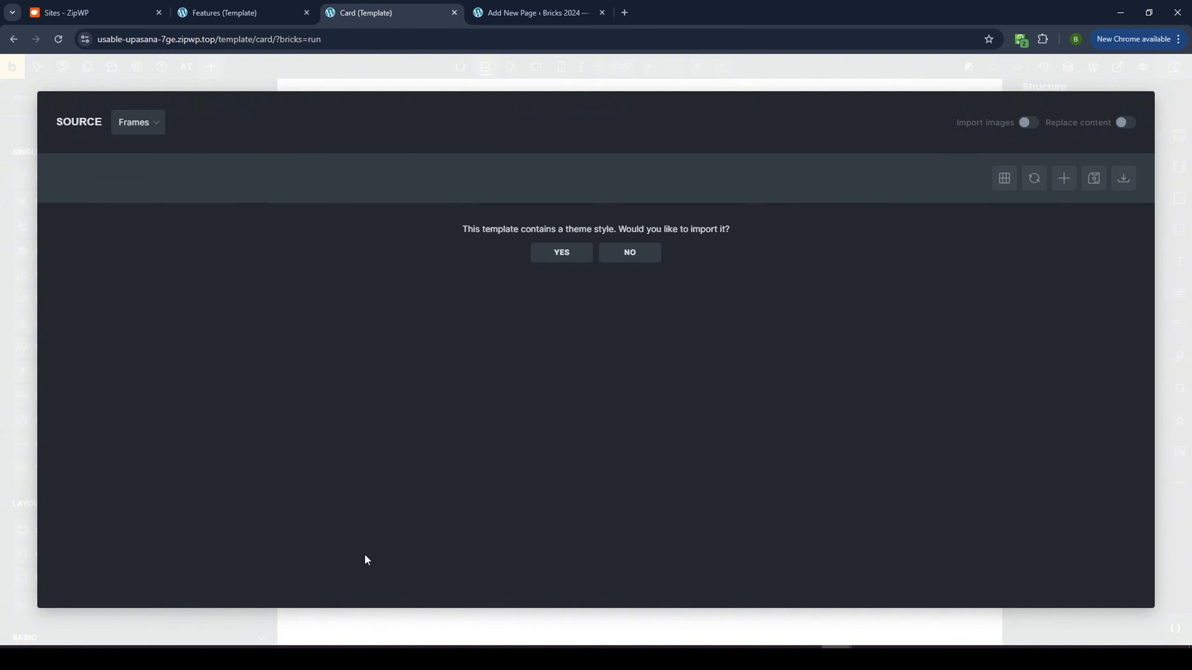
{"action": "left_click", "coordinate": [634, 258]}
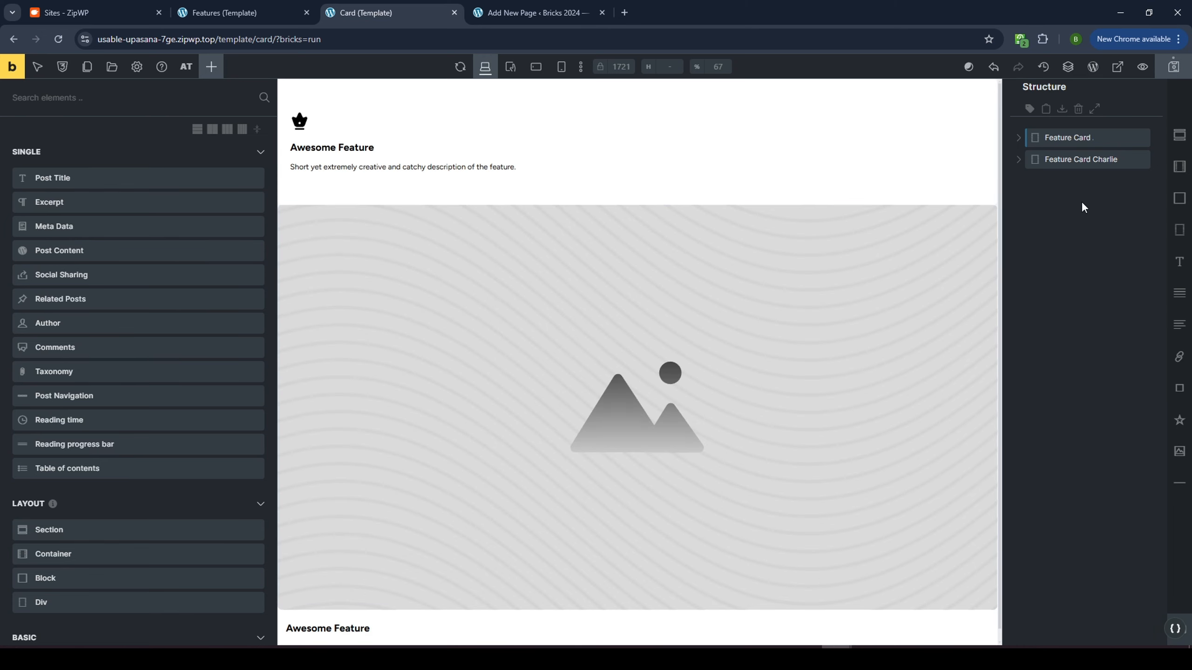
Compare the Feature Card Alpha and Feature Card Charlie elements and their settings in the Card template
{"action": "scroll", "coordinate": [488, 298], "scroll_direction": "down", "scroll_amount": 2}
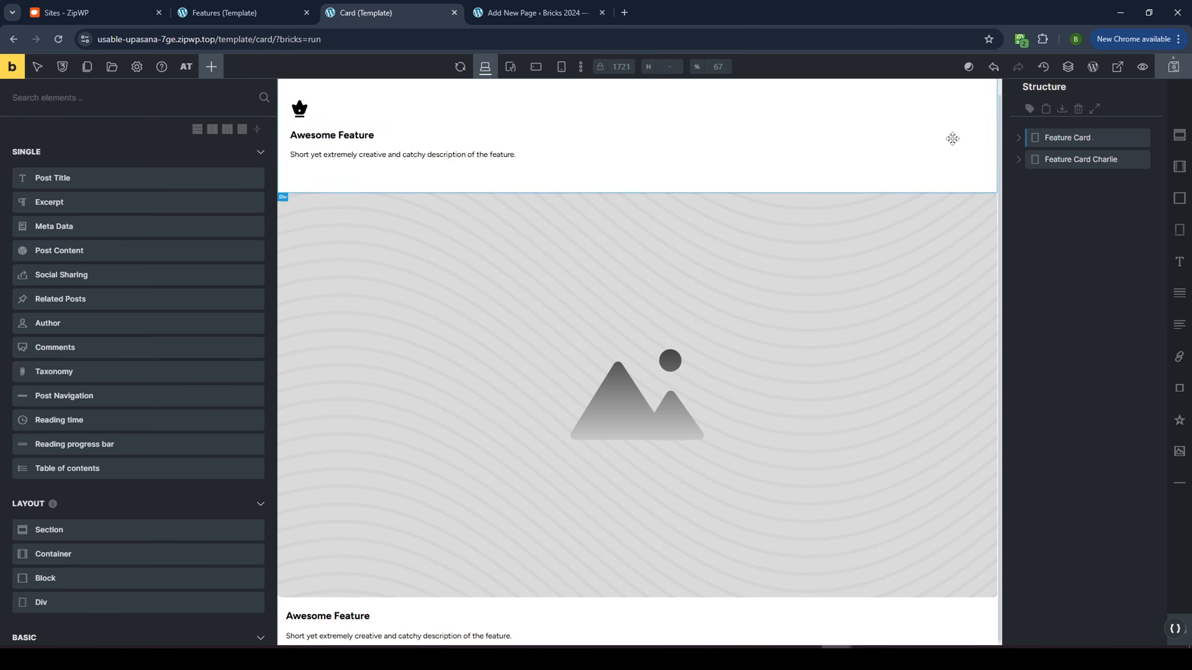
{"action": "left_click", "coordinate": [1070, 135]}
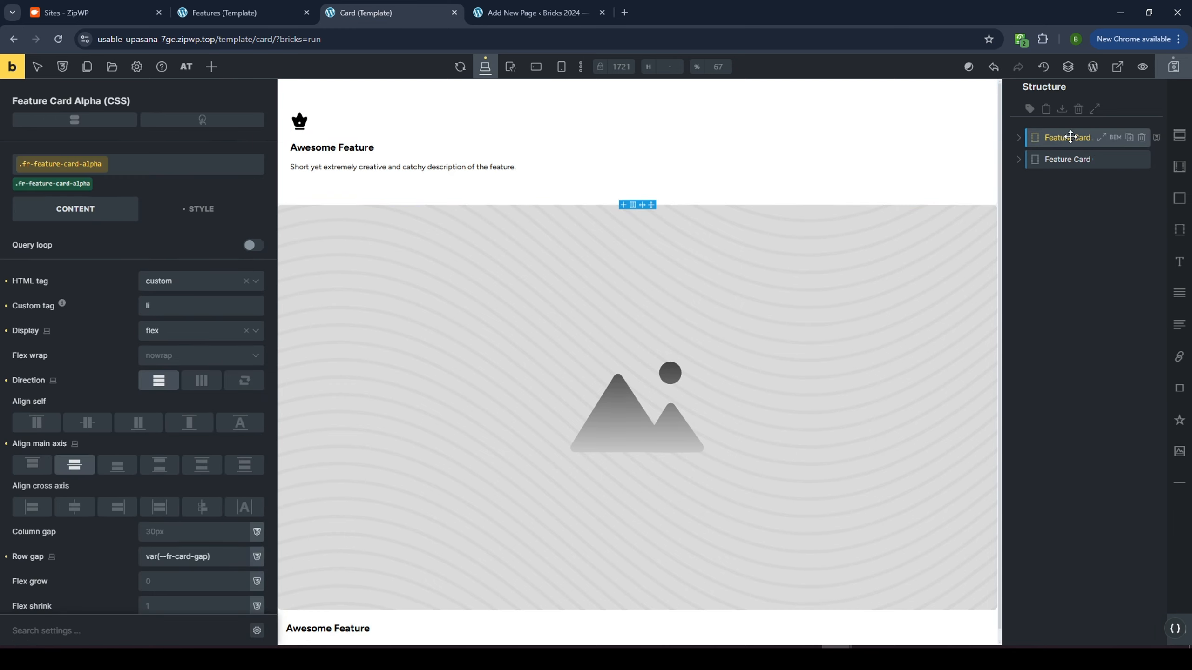
{"action": "left_click", "coordinate": [1069, 163]}
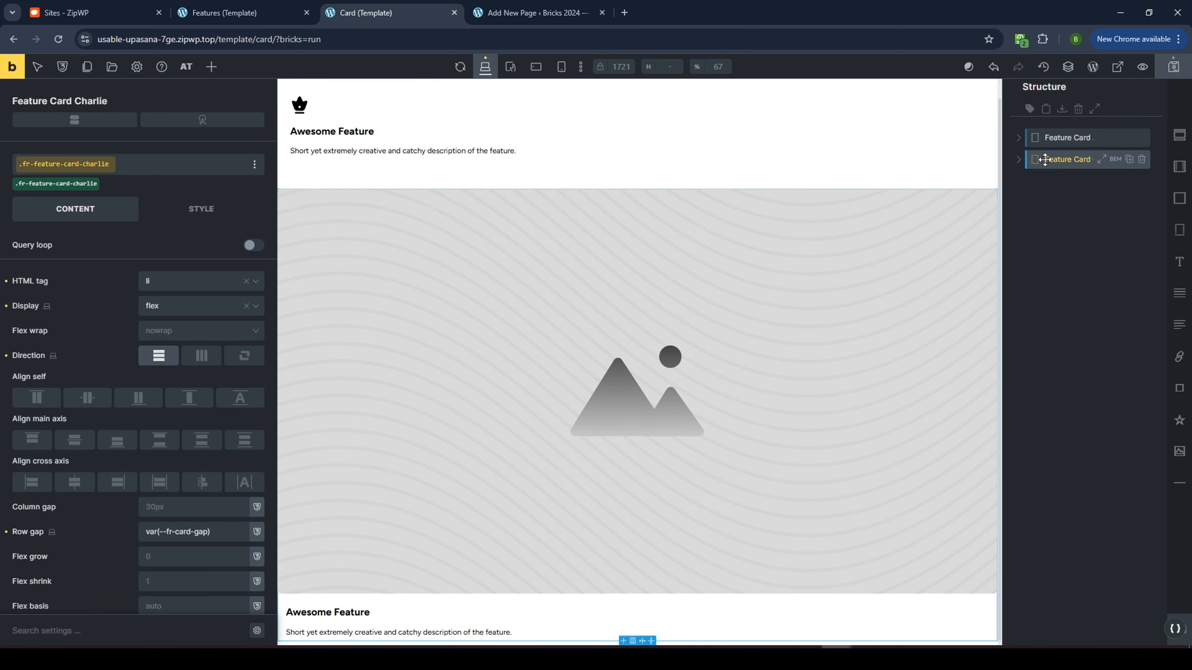
In Feature Card Alpha's Gutenbricks settings, enable it as a variant named "carfd_alpha" with the label "Card Alpha"
{"action": "left_click", "coordinate": [1051, 138]}
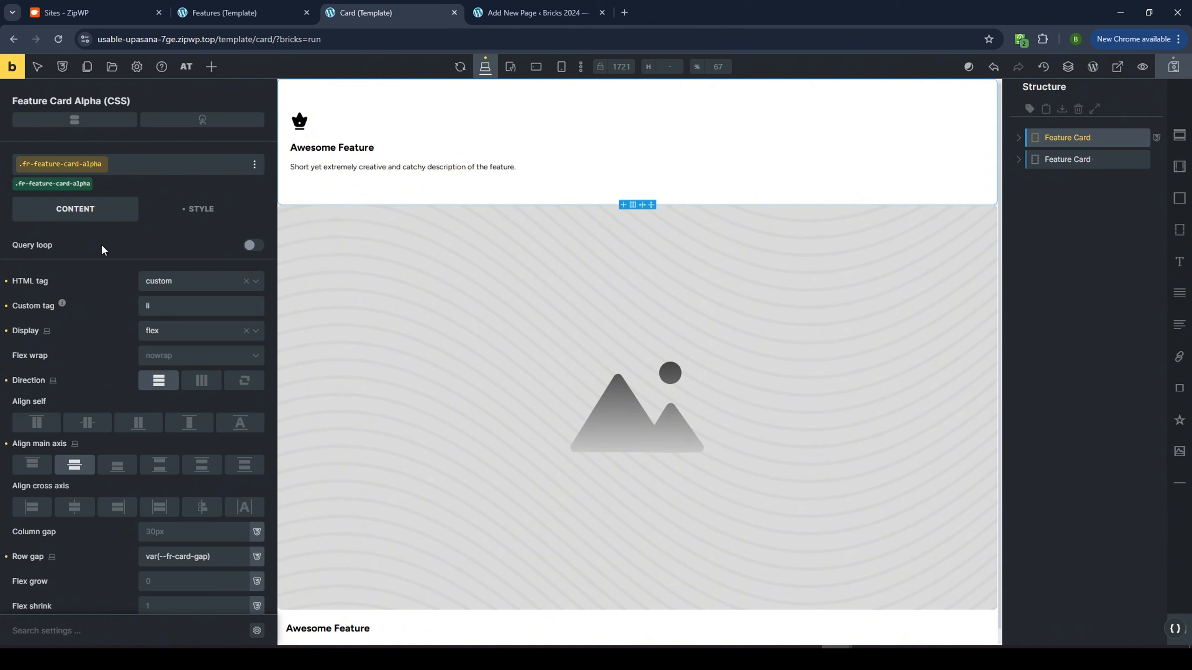
{"action": "scroll", "coordinate": [102, 248], "scroll_direction": "down", "scroll_amount": 4}
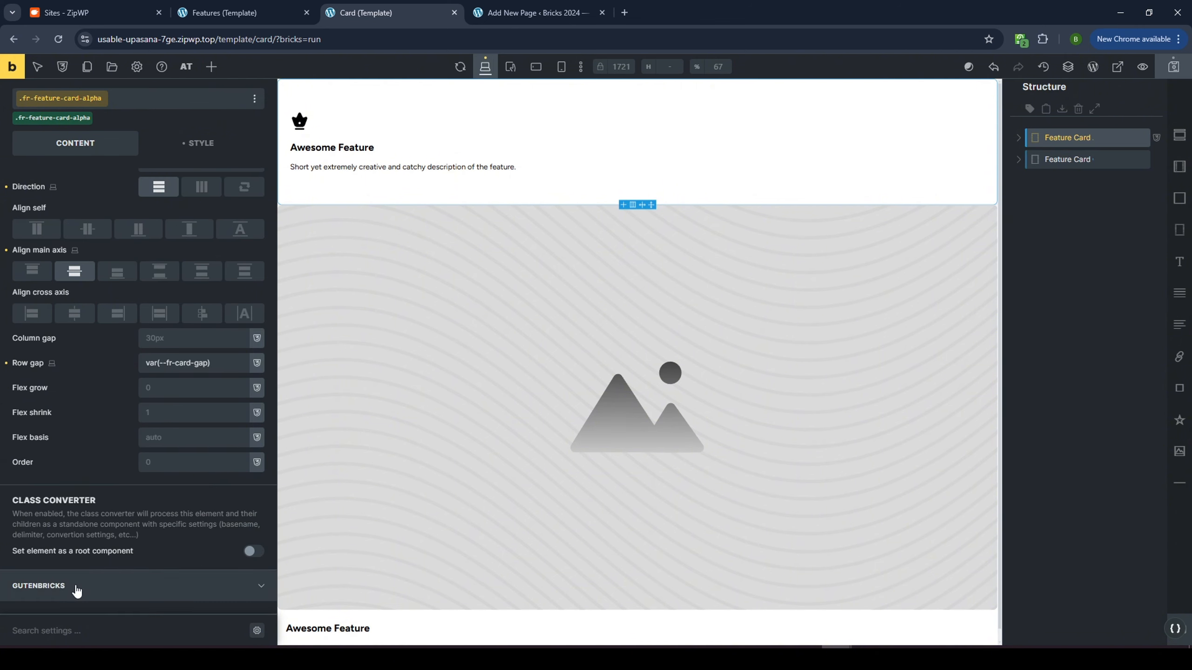
{"action": "left_click", "coordinate": [75, 587]}
{"action": "scroll", "coordinate": [126, 444], "scroll_direction": "down", "scroll_amount": 8}
{"action": "scroll", "coordinate": [120, 378], "scroll_direction": "up", "scroll_amount": 1}
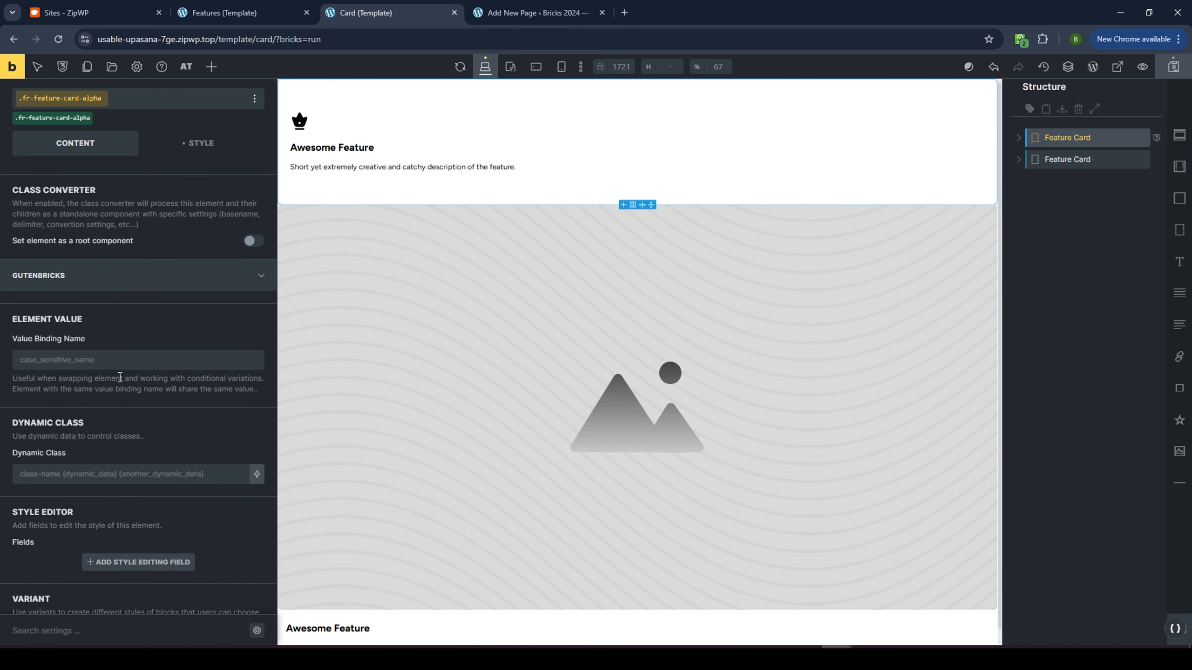
{"action": "scroll", "coordinate": [120, 378], "scroll_direction": "down", "scroll_amount": 5}
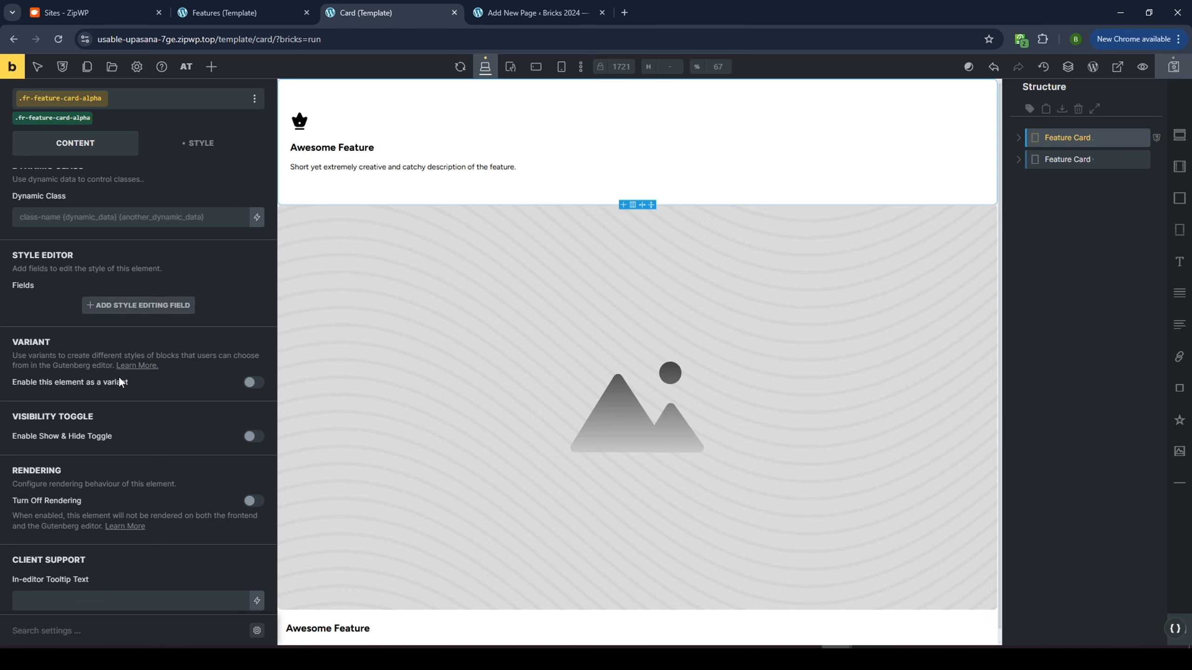
{"action": "scroll", "coordinate": [119, 377], "scroll_direction": "up", "scroll_amount": 4}
{"action": "scroll", "coordinate": [119, 377], "scroll_direction": "down", "scroll_amount": 4}
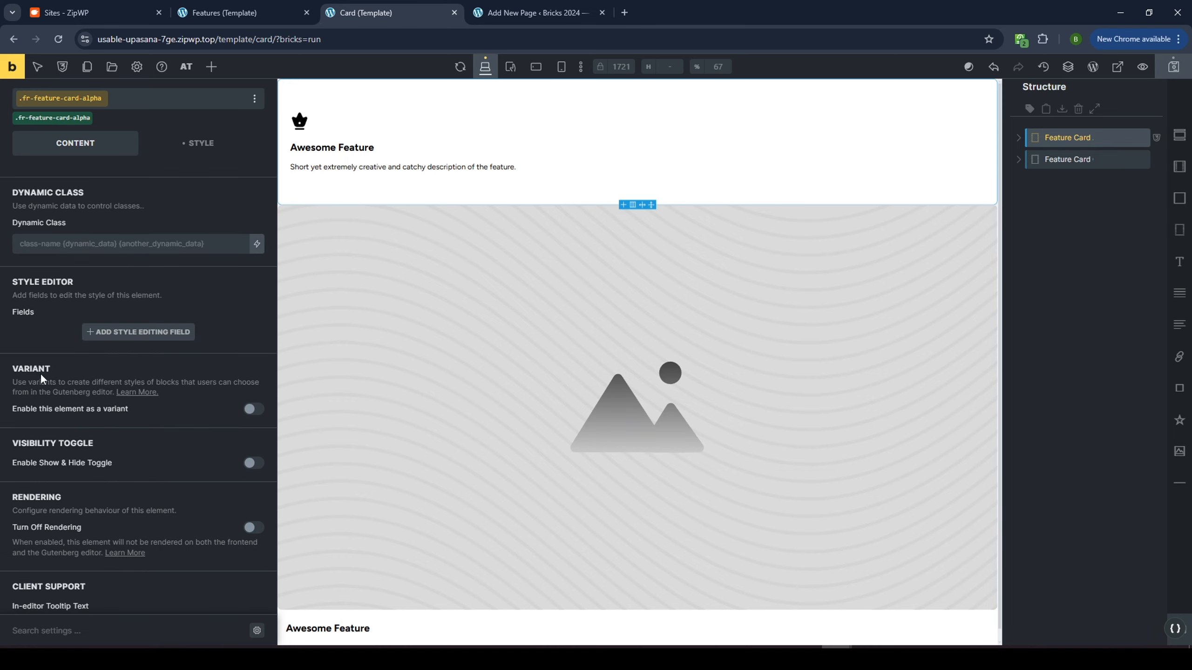
{"action": "left_click", "coordinate": [252, 409]}
{"action": "left_click", "coordinate": [91, 442]}
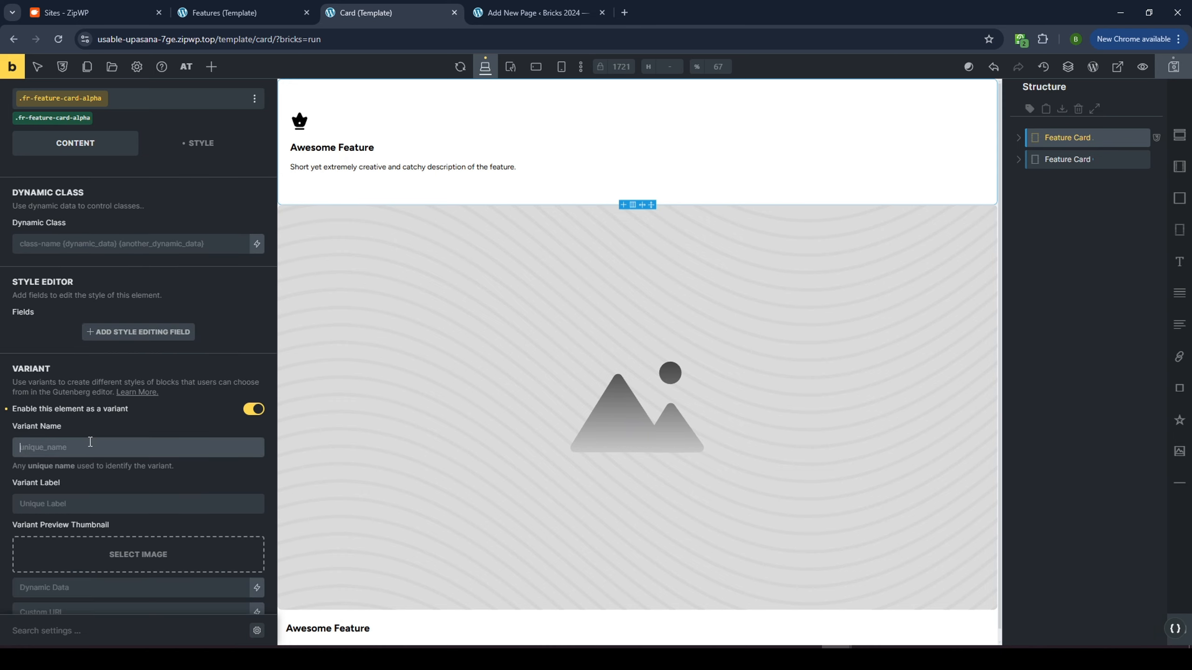
{"action": "type", "text": "carfd_alpha"}
{"action": "key", "text": "Tab"}
{"action": "type", "text": "Ca"}
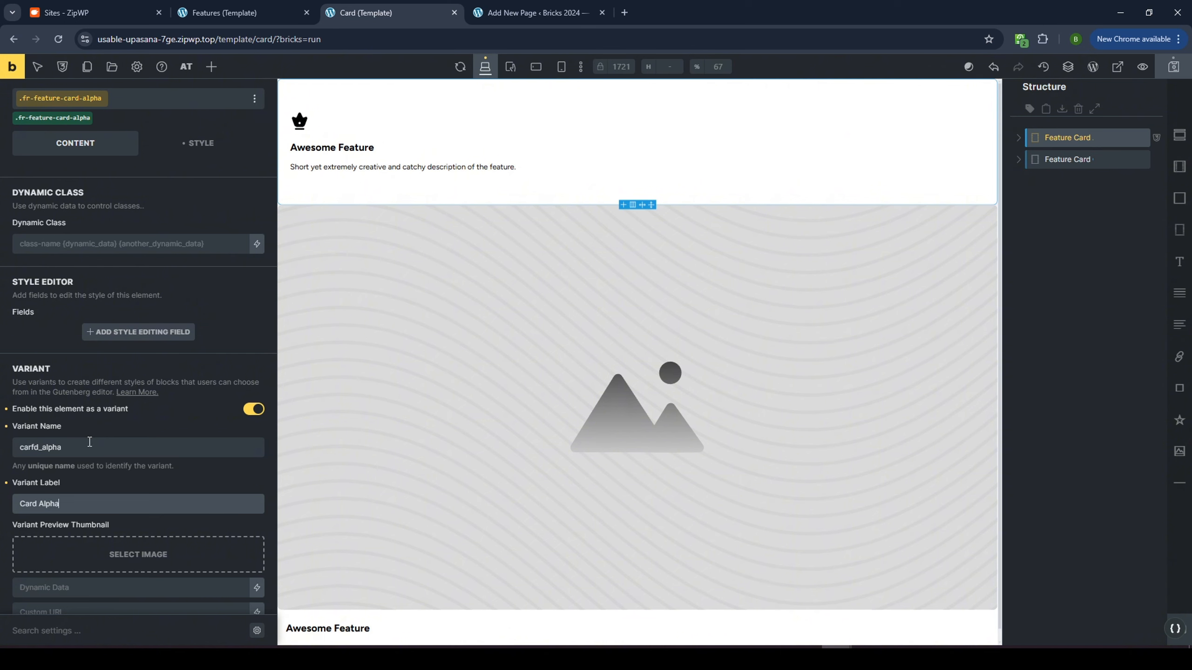
Enable Feature Card Charlie as a variant named "card_charlie" with the label "Card Charlie", and save the Card template
{"action": "left_click", "coordinate": [1064, 159]}
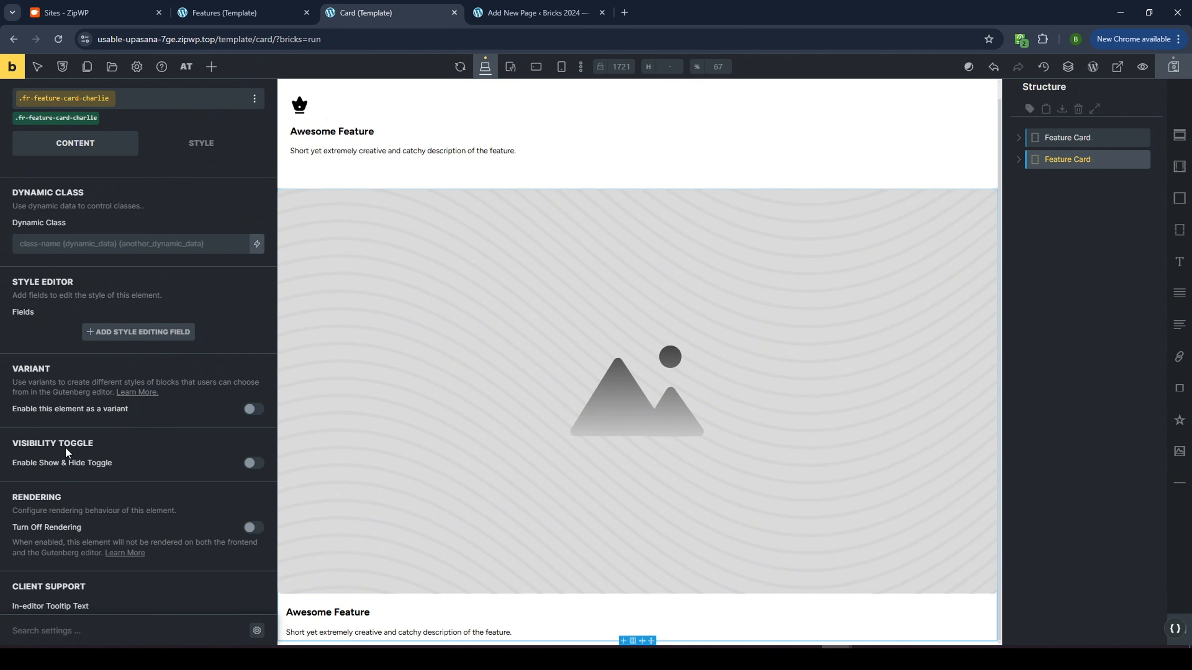
{"action": "scroll", "coordinate": [66, 452], "scroll_direction": "down", "scroll_amount": 2}
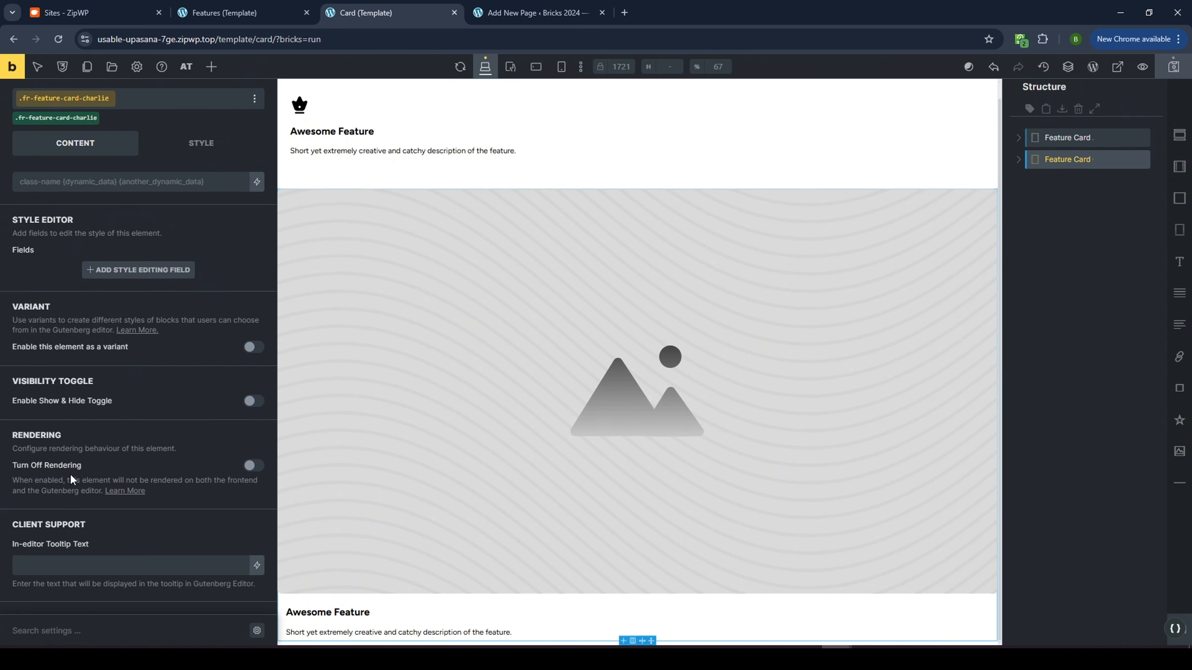
{"action": "left_click", "coordinate": [253, 347]}
{"action": "left_click", "coordinate": [87, 385]}
{"action": "type", "text": "card"}
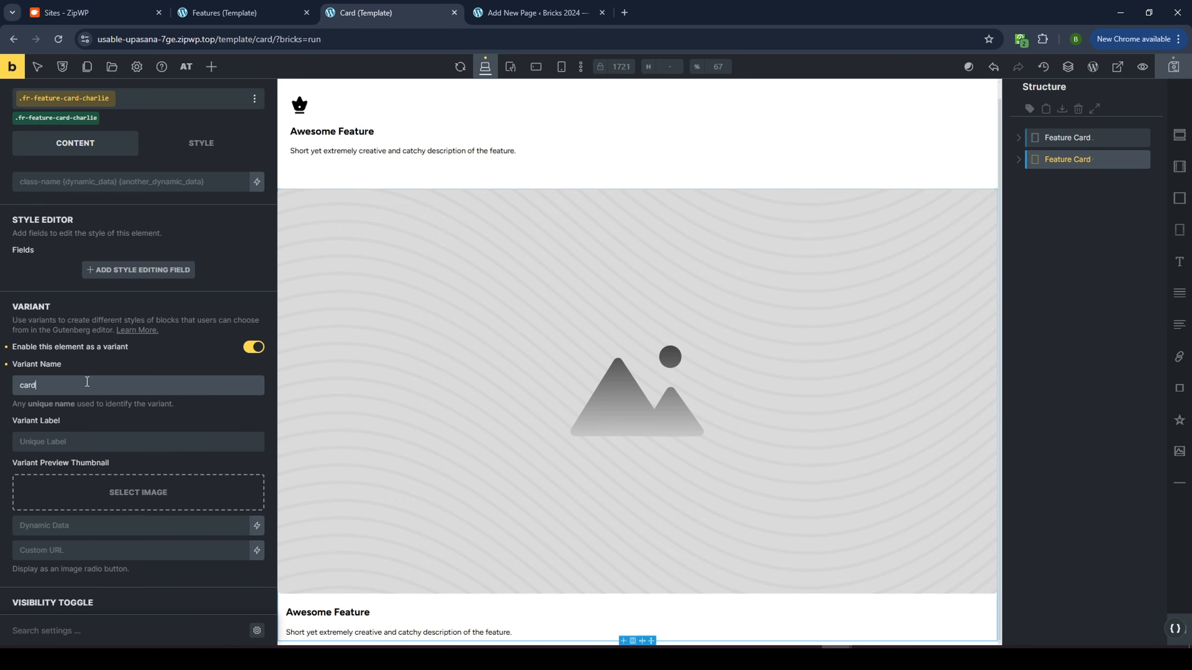
{"action": "type", "text": "_charlie"}
{"action": "key", "text": "Tab"}
{"action": "type", "text": "Car"}
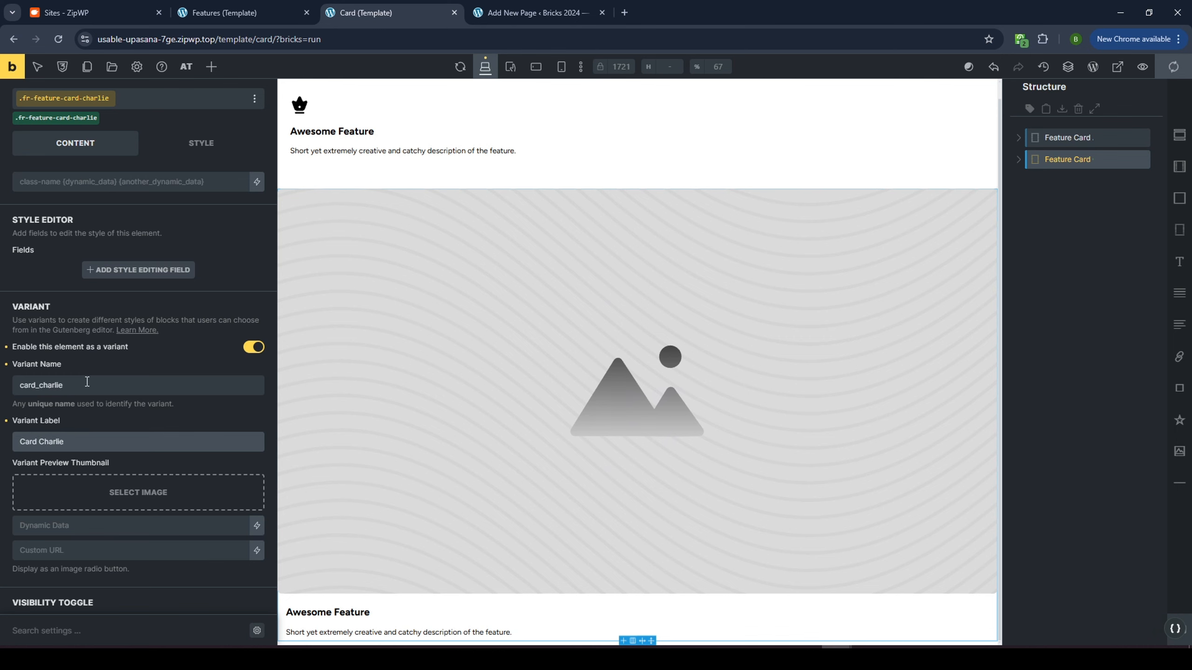
{"action": "key", "text": "ctrl+s"}
Switch to the Gutenbricks page editor, save the page and reload it to load the new card variants
{"action": "left_click", "coordinate": [530, 13]}
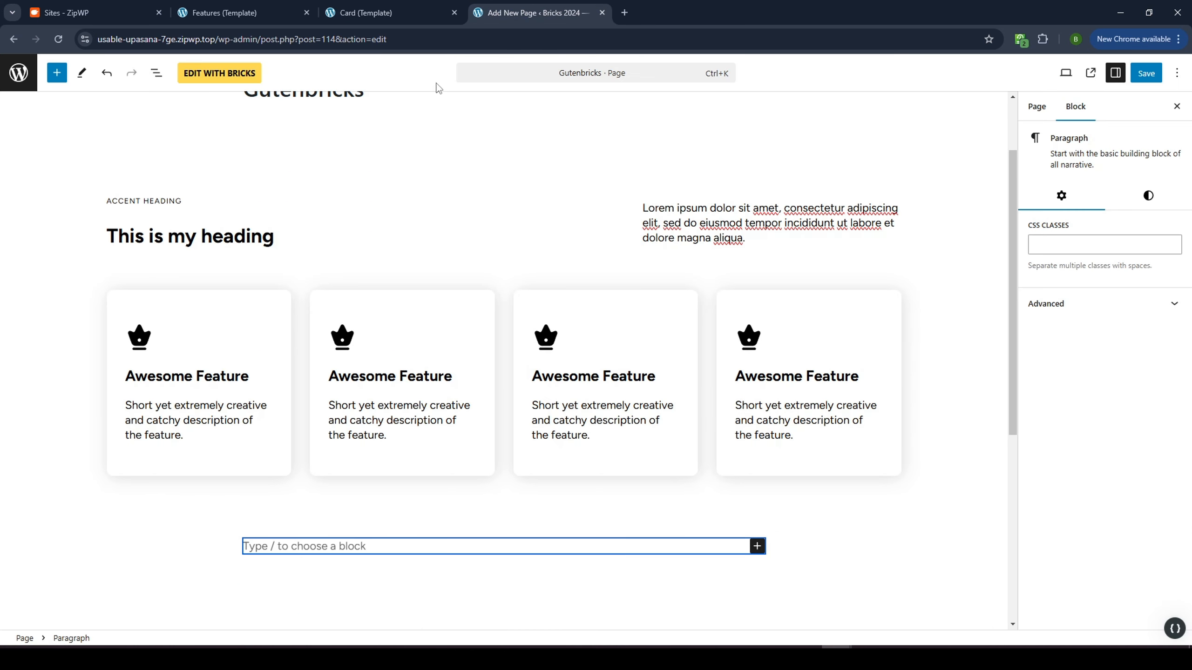
{"action": "key", "text": "F5"}
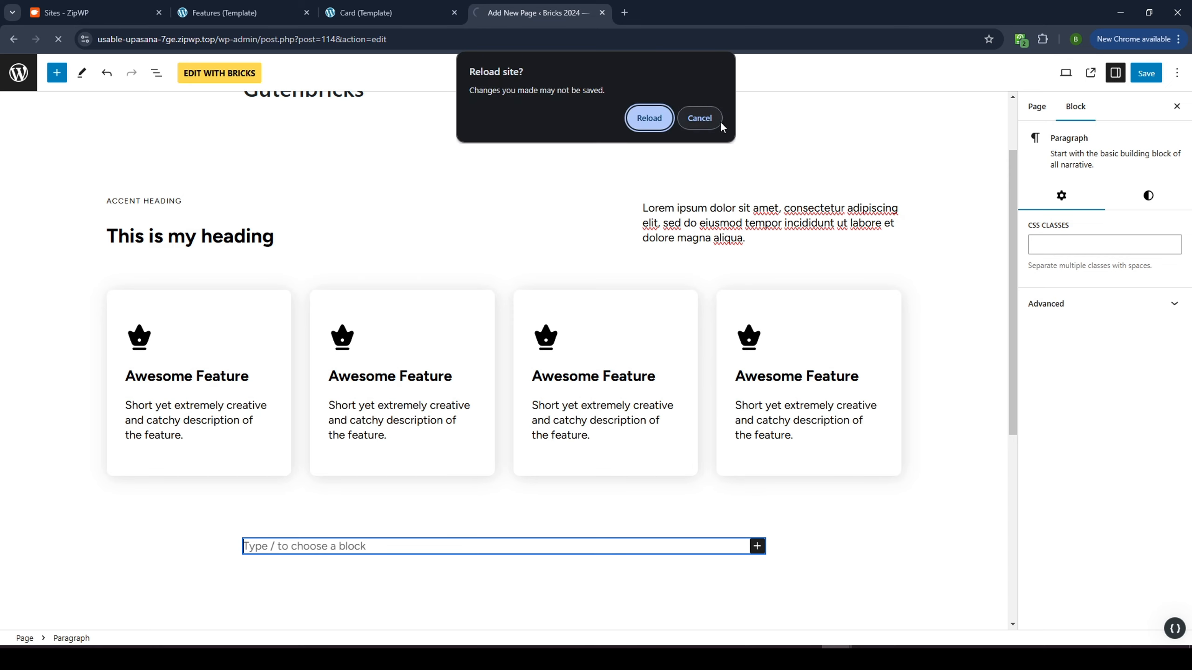
{"action": "left_click", "coordinate": [699, 118]}
{"action": "key", "text": "ctrl+s"}
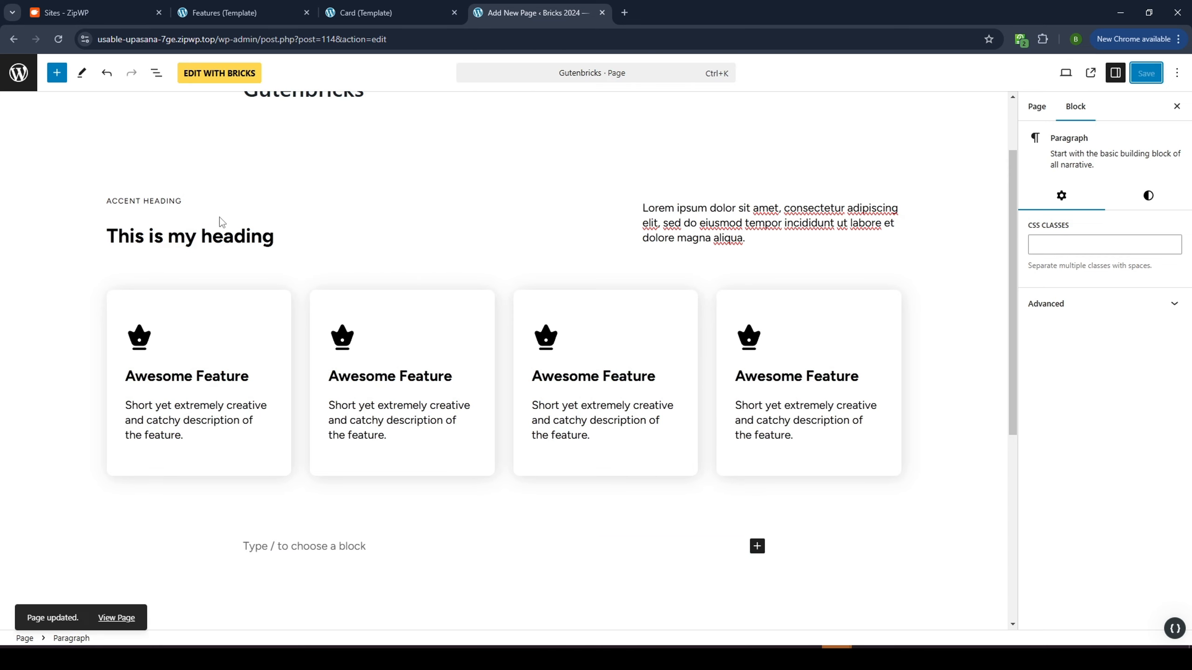
{"action": "key", "text": "F5"}
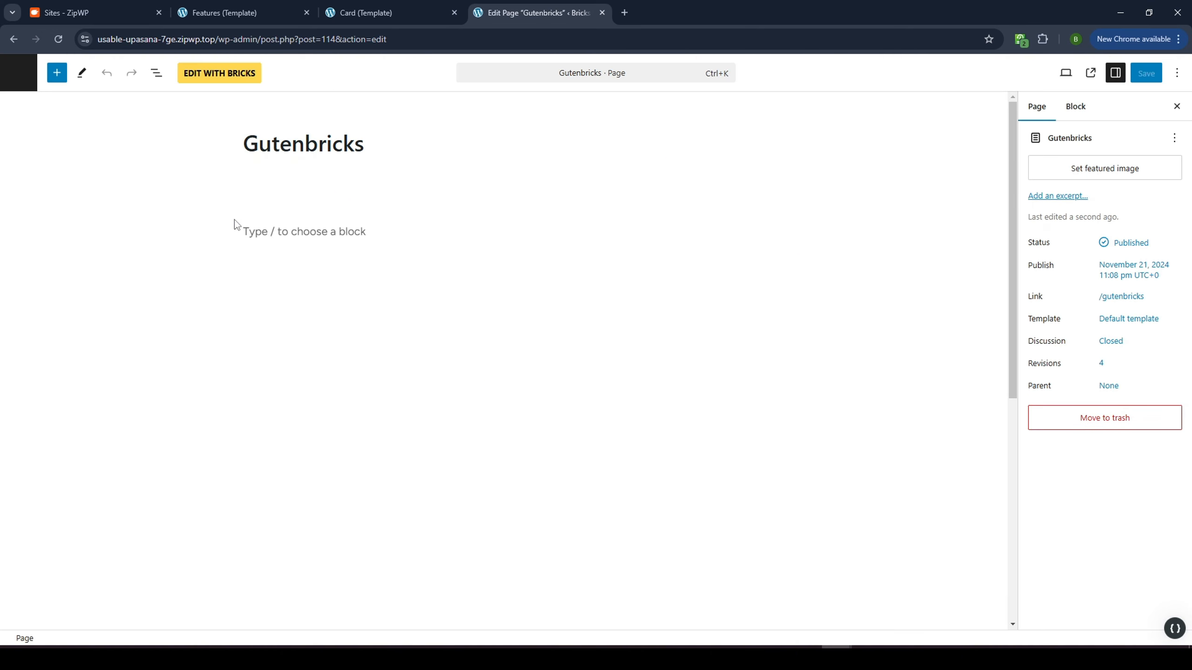
Duplicate the whole Features block with its nested cards, using the page's block list
{"action": "left_click", "coordinate": [853, 375]}
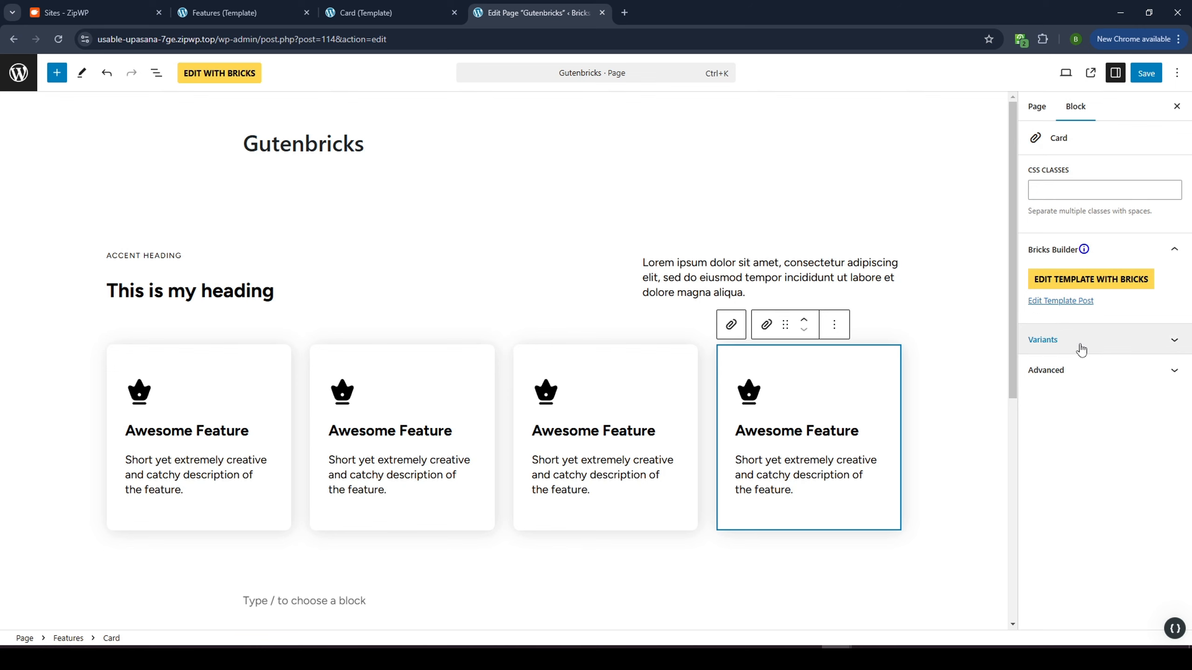
{"action": "left_click", "coordinate": [156, 72]}
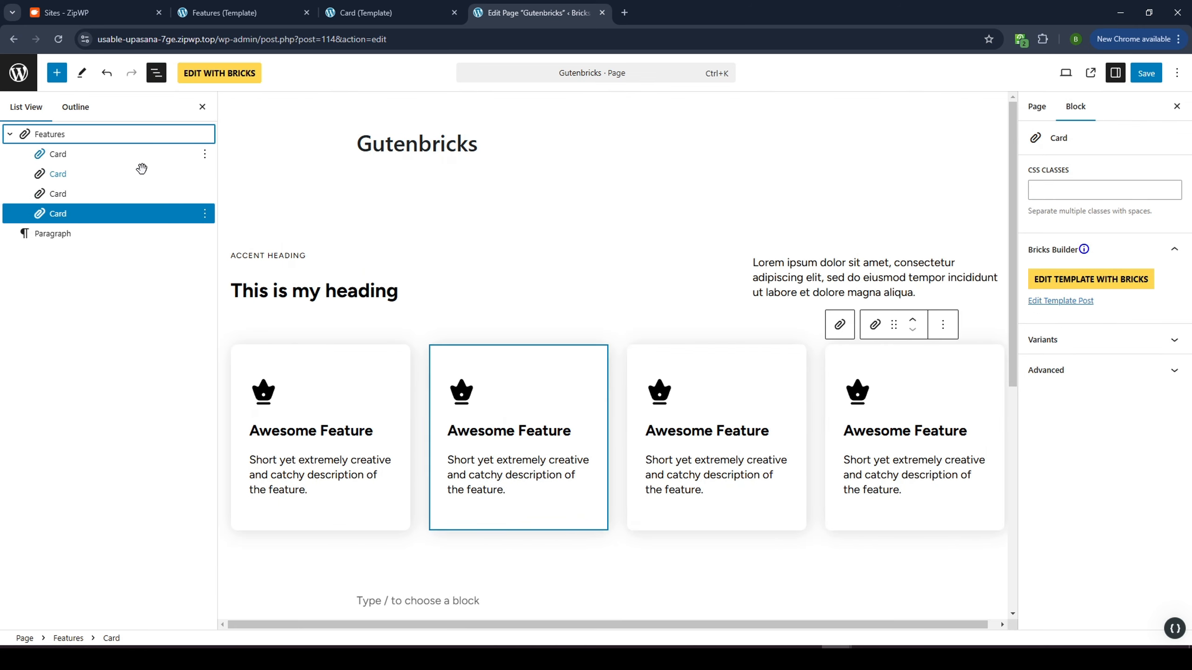
{"action": "left_click", "coordinate": [90, 136]}
{"action": "key", "text": "ctrl+shift+d"}
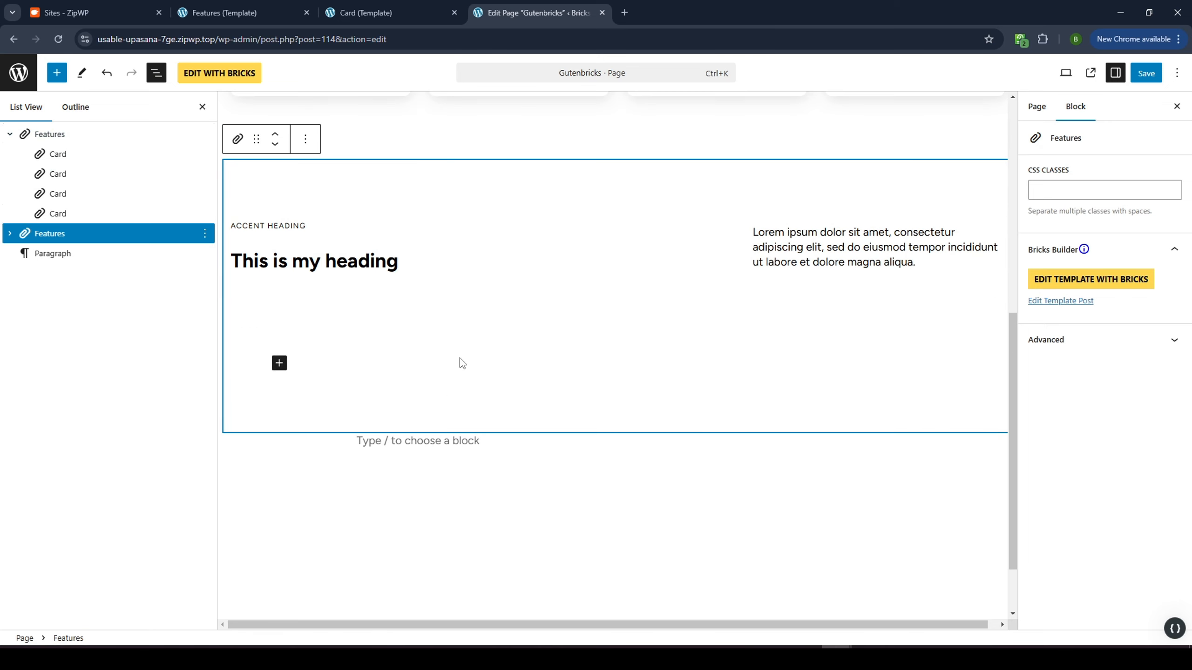
Delete the last three cards from the duplicated Features block, keeping only its first card
{"action": "left_click", "coordinate": [567, 341]}
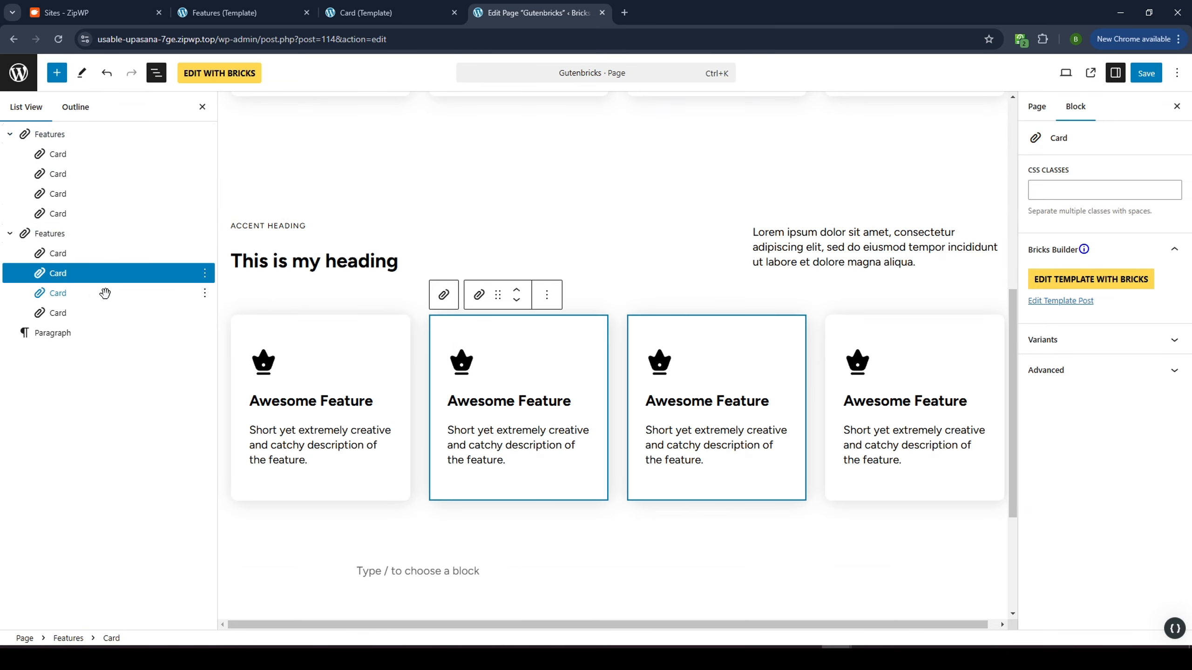
{"action": "left_click", "coordinate": [61, 313]}
{"action": "left_click", "coordinate": [70, 274], "text": "shift"}
{"action": "key", "text": "Delete"}
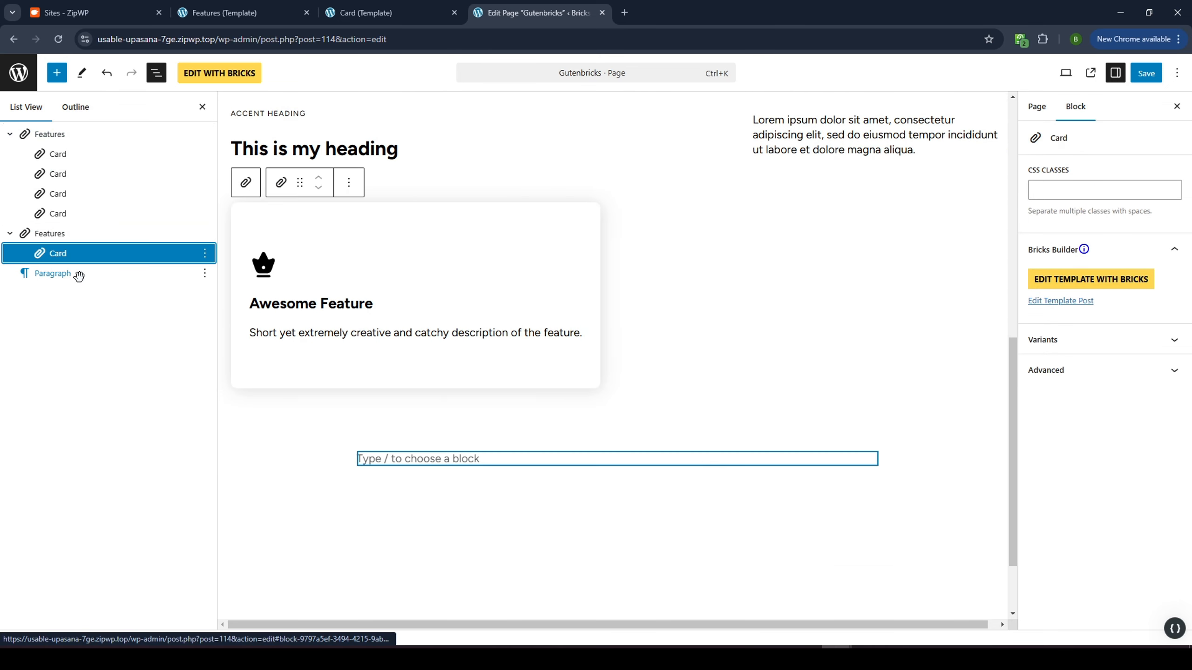
Set the remaining card in the second Features block to the Card Charlie variant and duplicate it twice
{"action": "left_click", "coordinate": [1099, 341]}
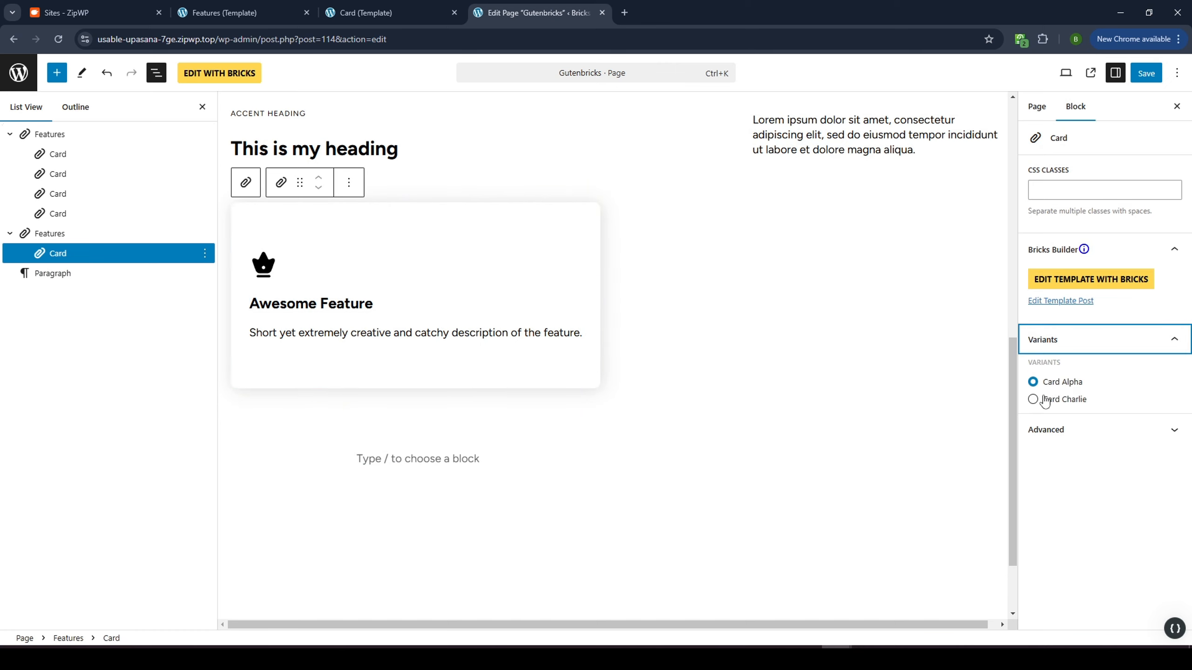
{"action": "left_click", "coordinate": [1032, 400]}
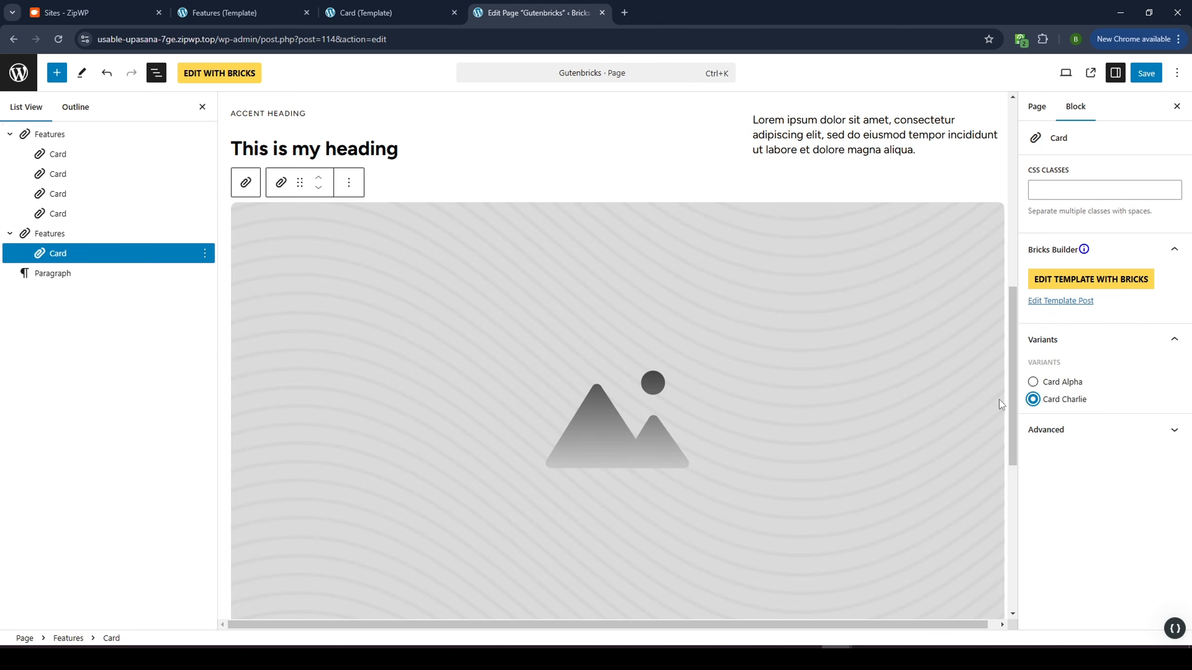
{"action": "scroll", "coordinate": [668, 356], "scroll_direction": "down", "scroll_amount": 5}
{"action": "scroll", "coordinate": [574, 343], "scroll_direction": "up", "scroll_amount": 3}
{"action": "left_click", "coordinate": [98, 248]}
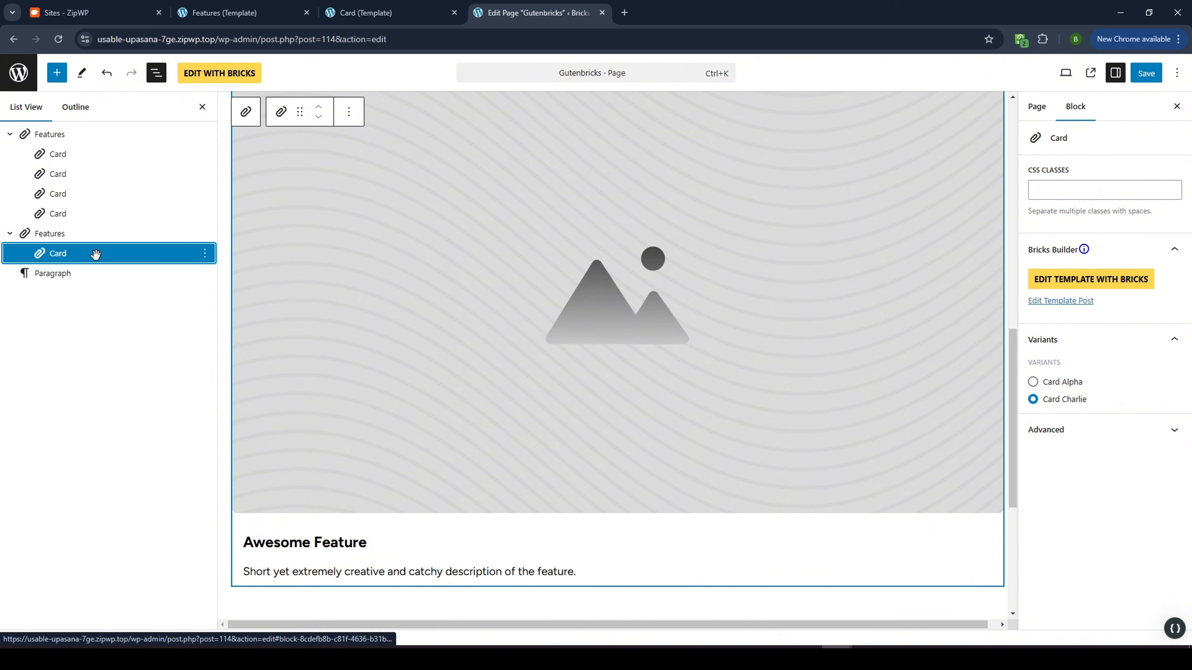
{"action": "key", "text": "ctrl+shift+d"}
{"action": "key", "text": "ctrl+shift+d"}
{"action": "scroll", "coordinate": [750, 341], "scroll_direction": "up", "scroll_amount": 4}
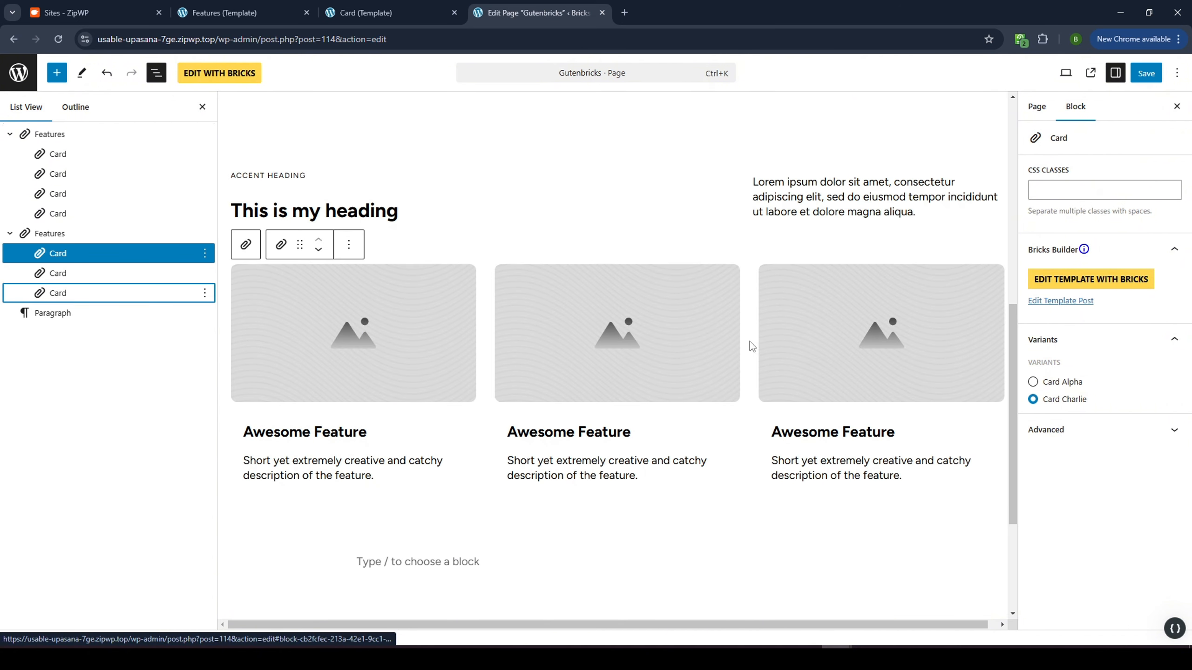
Review the first Charlie card's variant options on the page and the variant preview thumbnail setting in the Card template
{"action": "left_click", "coordinate": [684, 469]}
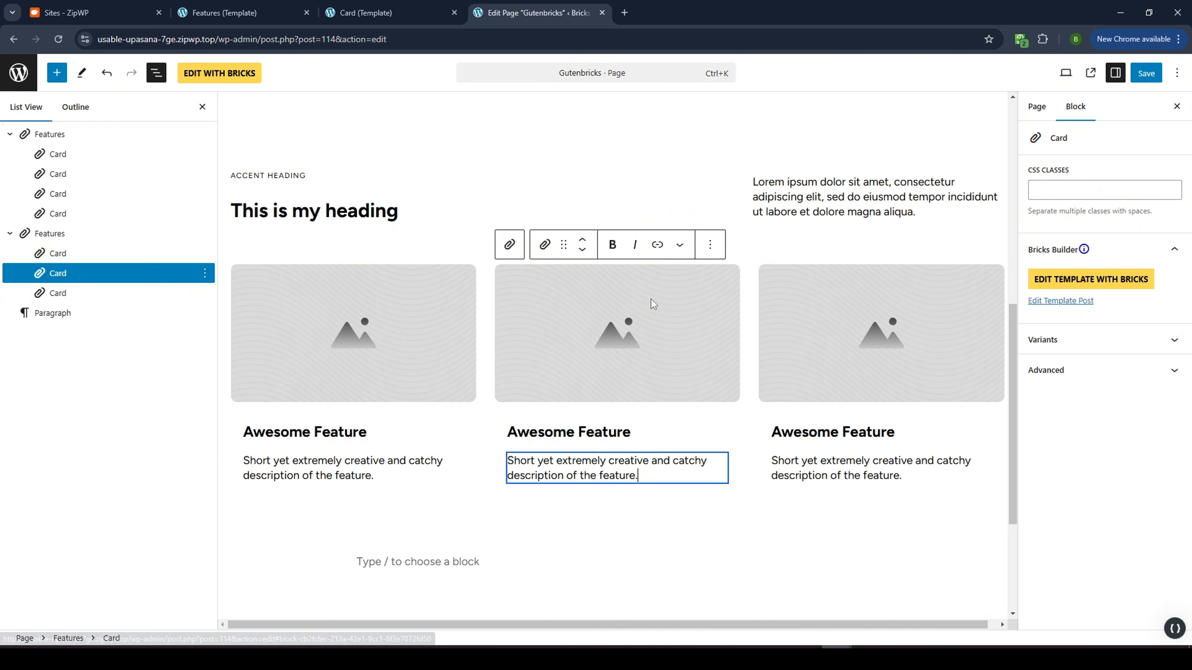
{"action": "left_click", "coordinate": [760, 248]}
{"action": "left_click", "coordinate": [1096, 341]}
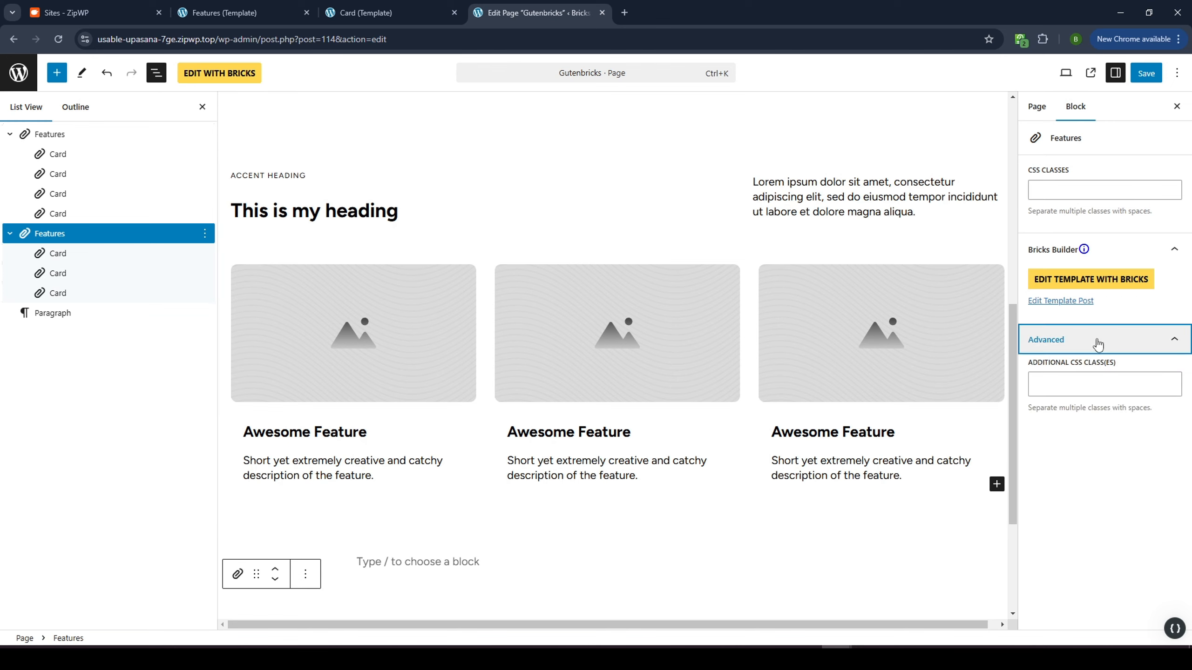
{"action": "left_click", "coordinate": [92, 254]}
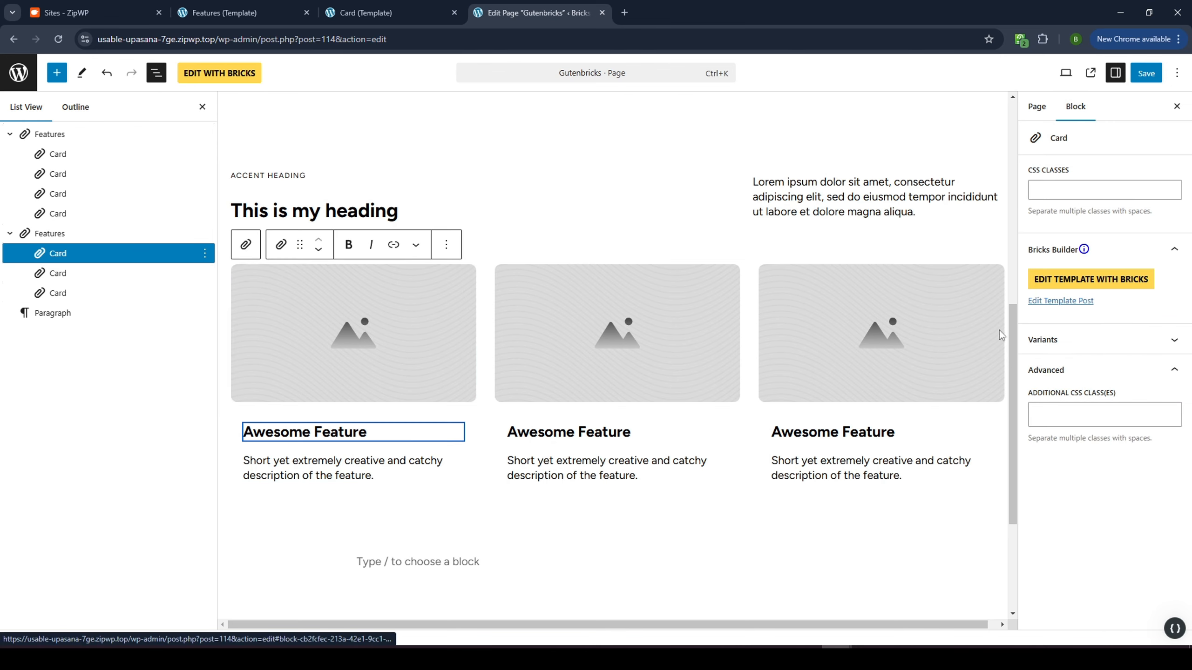
{"action": "left_click", "coordinate": [1042, 340]}
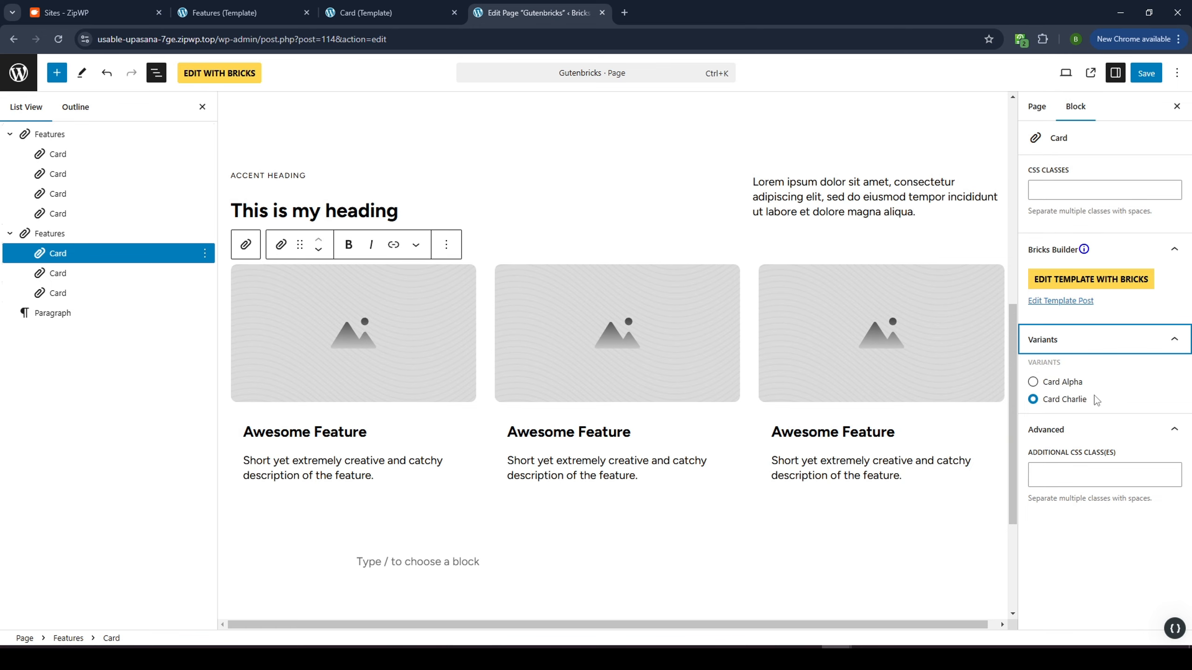
{"action": "left_click", "coordinate": [366, 13]}
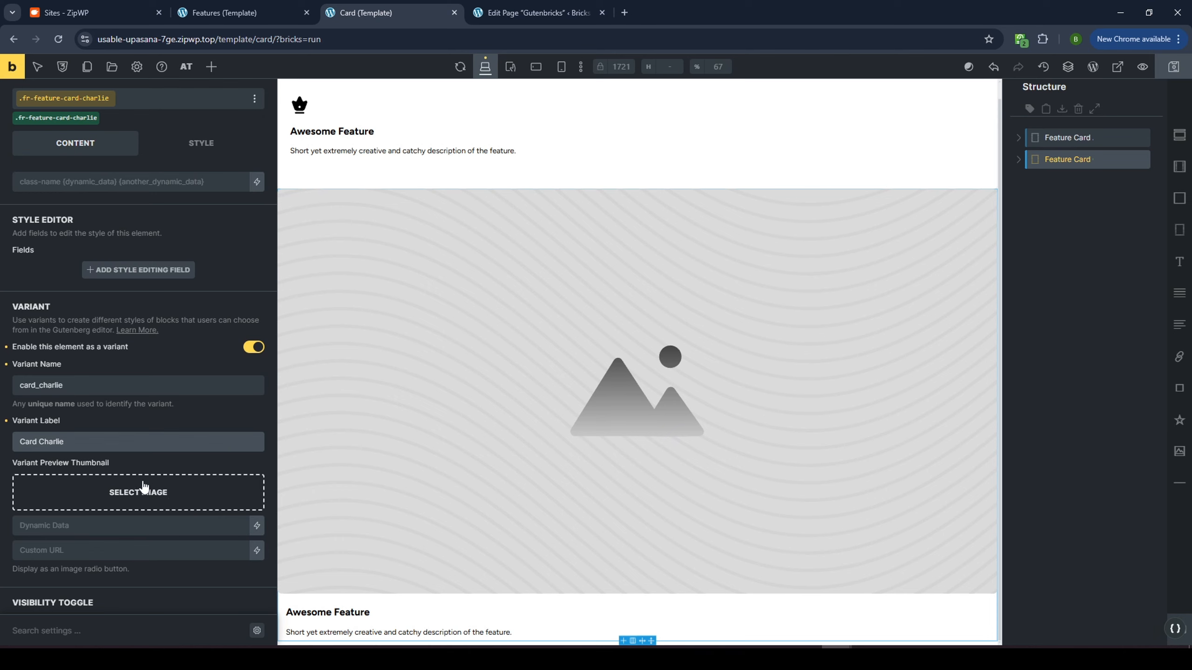
{"action": "scroll", "coordinate": [143, 488], "scroll_direction": "up", "scroll_amount": 1}
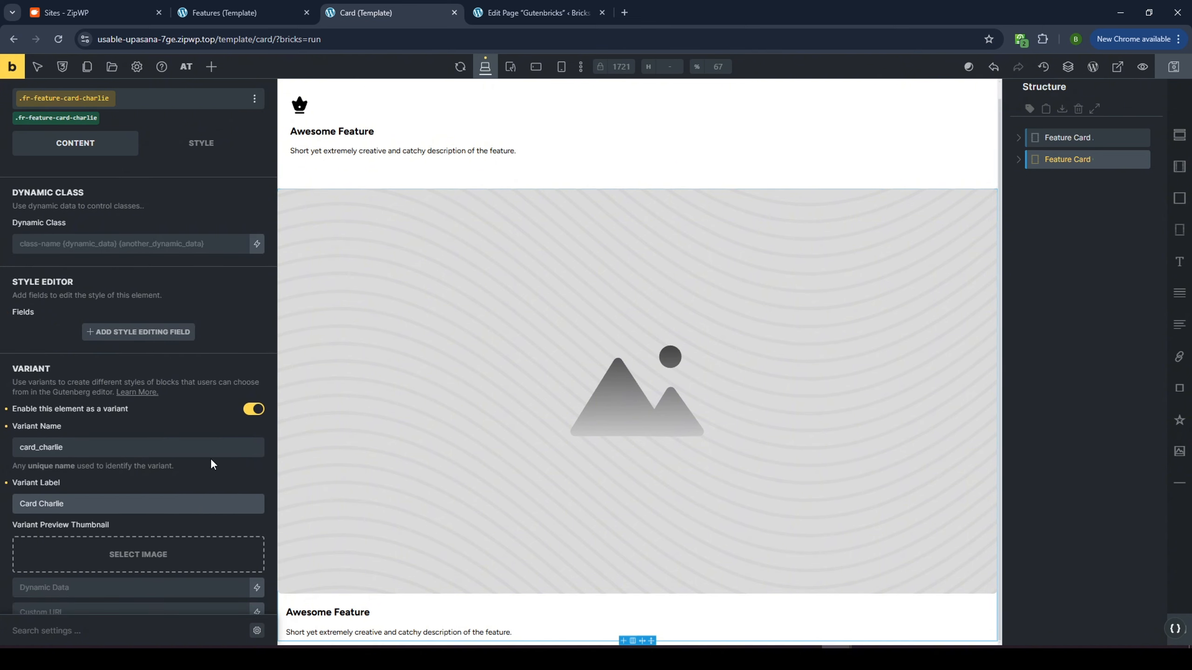
Back on the page, switch the first card of the second Features block to Card Alpha and back to Card Charlie
{"action": "left_click", "coordinate": [535, 13]}
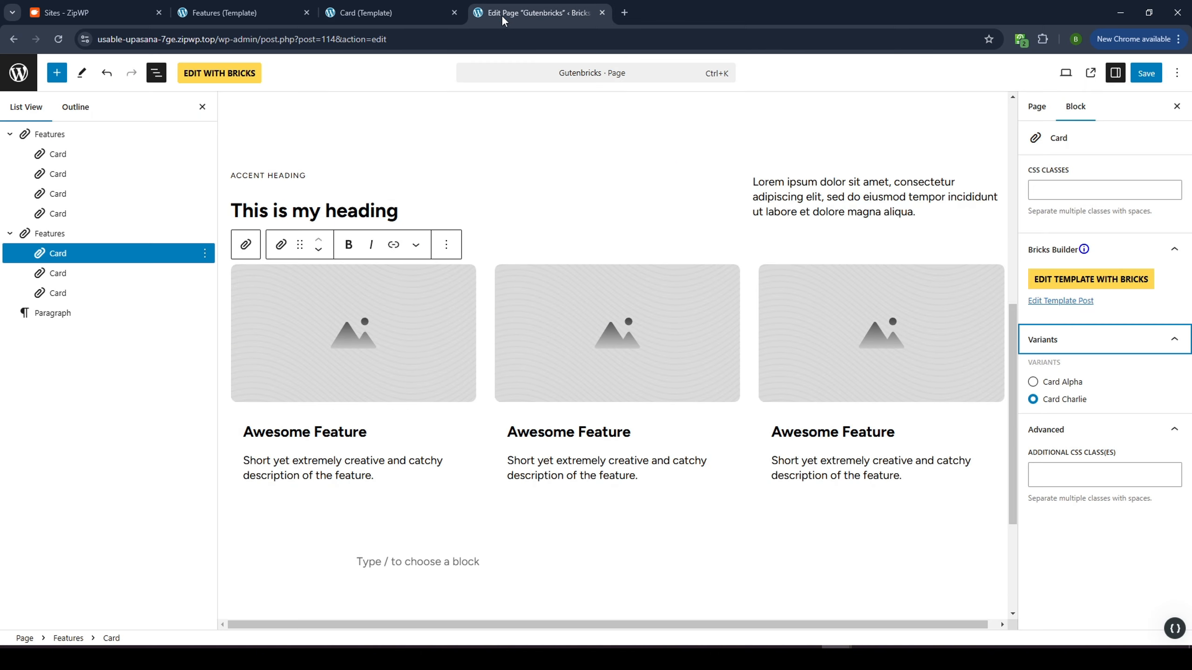
{"action": "left_click", "coordinate": [1033, 382]}
{"action": "left_click", "coordinate": [1039, 399]}
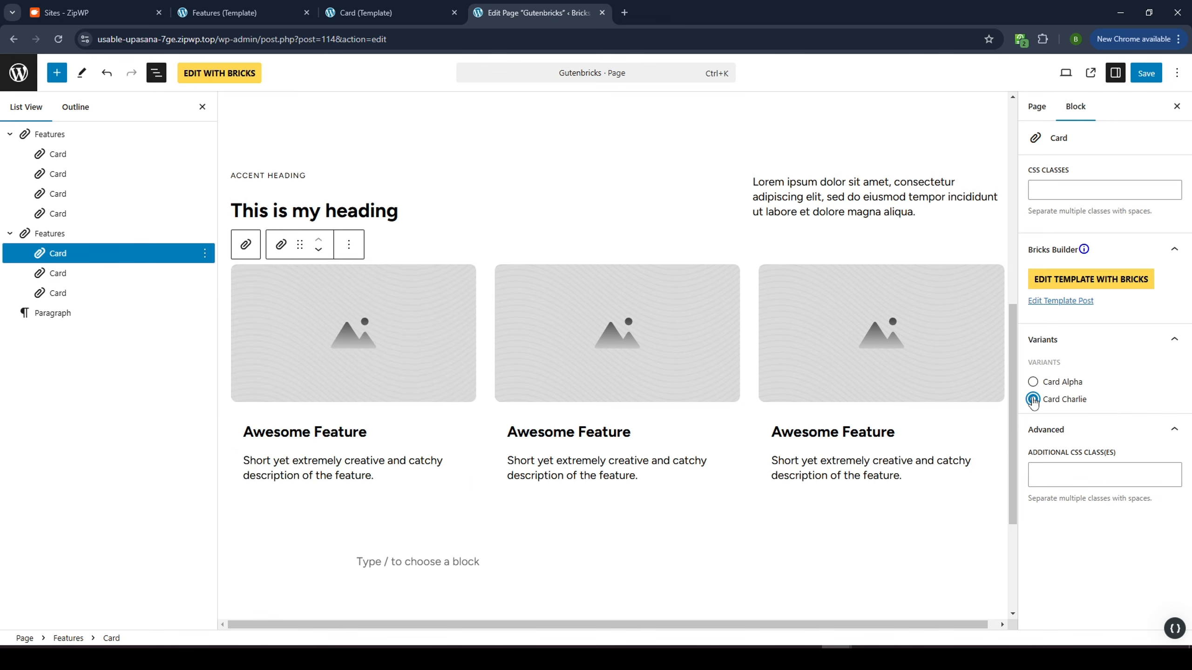
Save the page, then in the Card template copy the Charlie card's Media Wrapper into Feature Card Alpha, allowing clipboard access
{"action": "left_click", "coordinate": [1146, 73]}
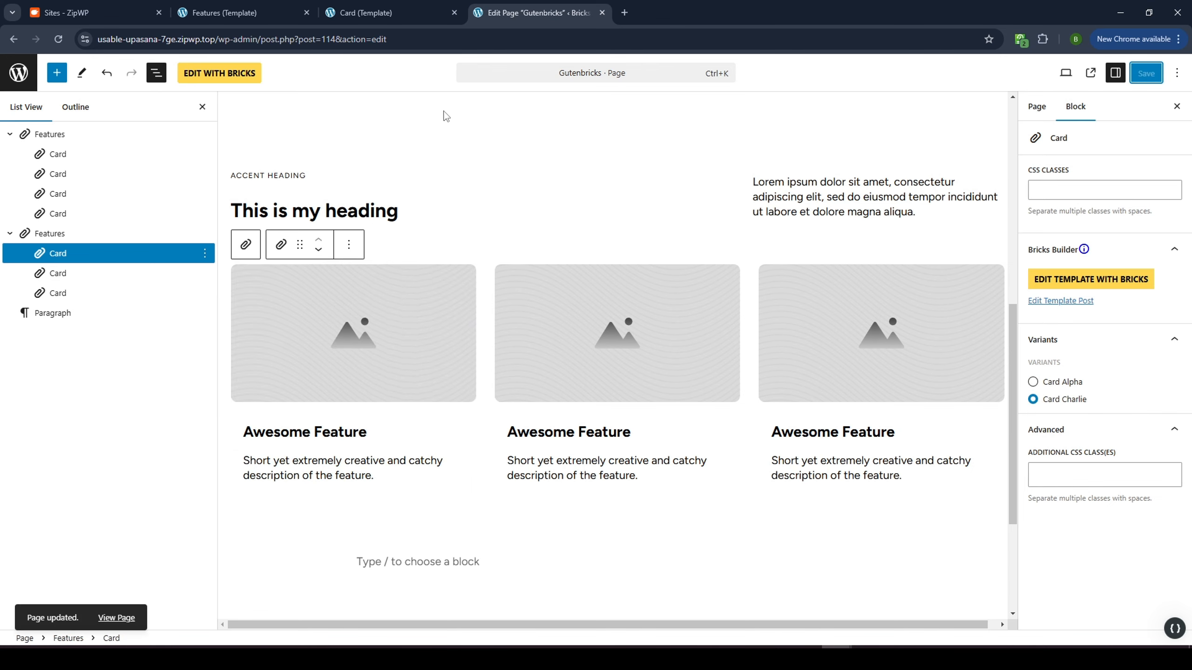
{"action": "left_click", "coordinate": [419, 15]}
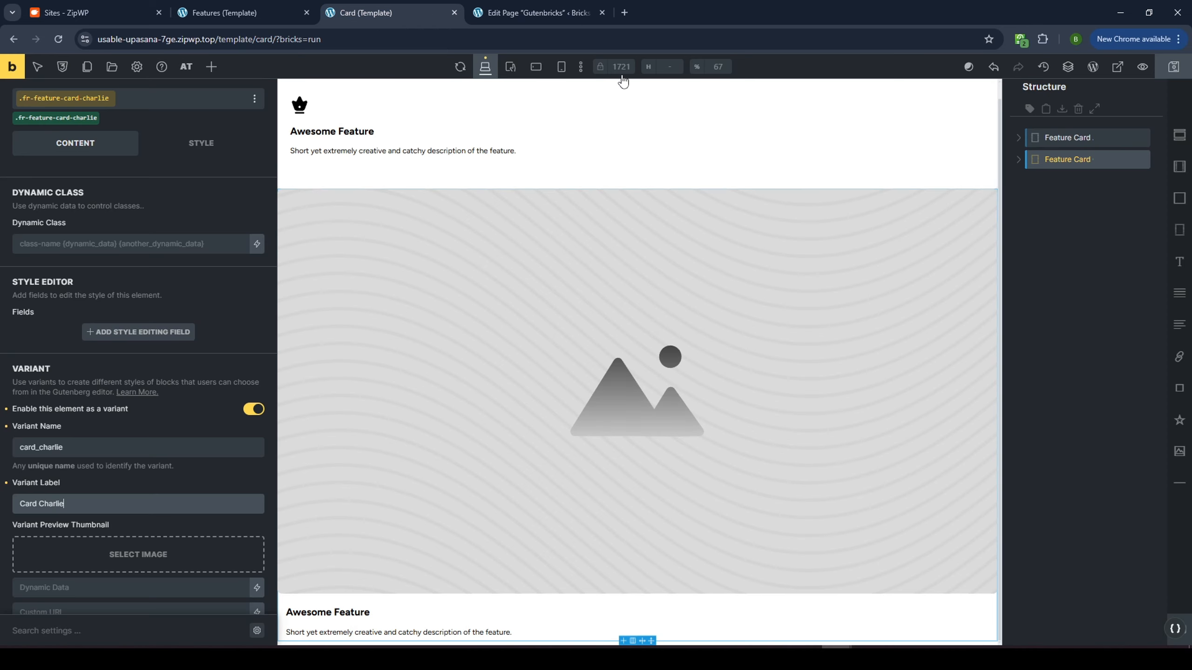
{"action": "left_click", "coordinate": [1067, 159]}
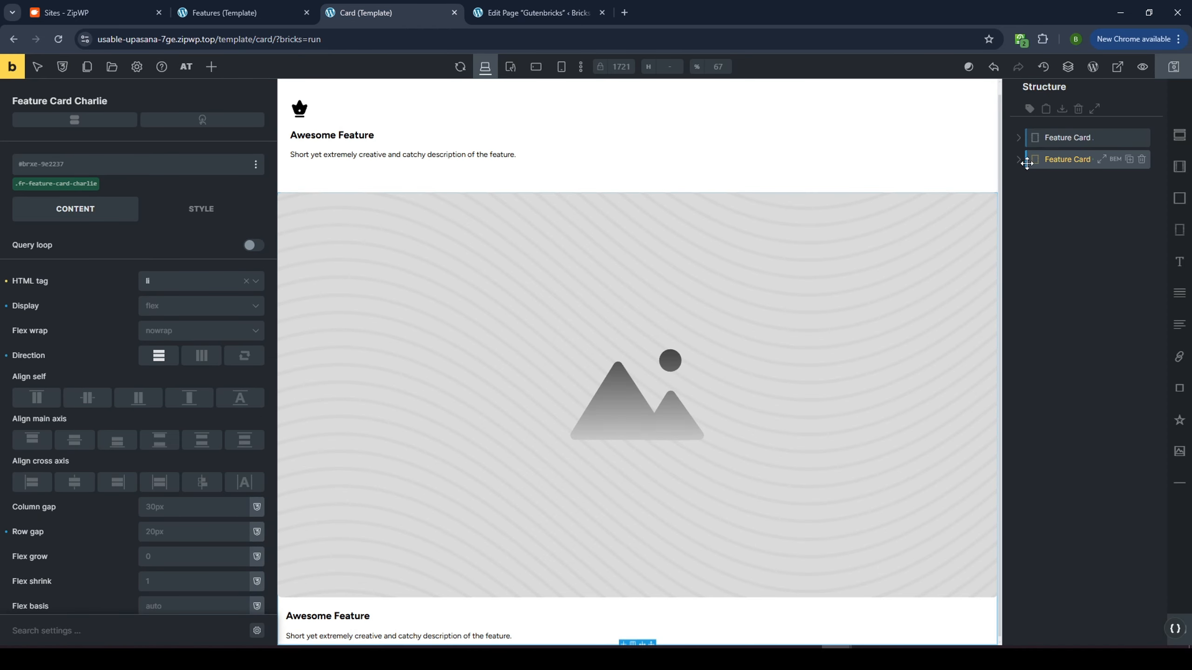
{"action": "scroll", "coordinate": [930, 199], "scroll_direction": "down", "scroll_amount": 1}
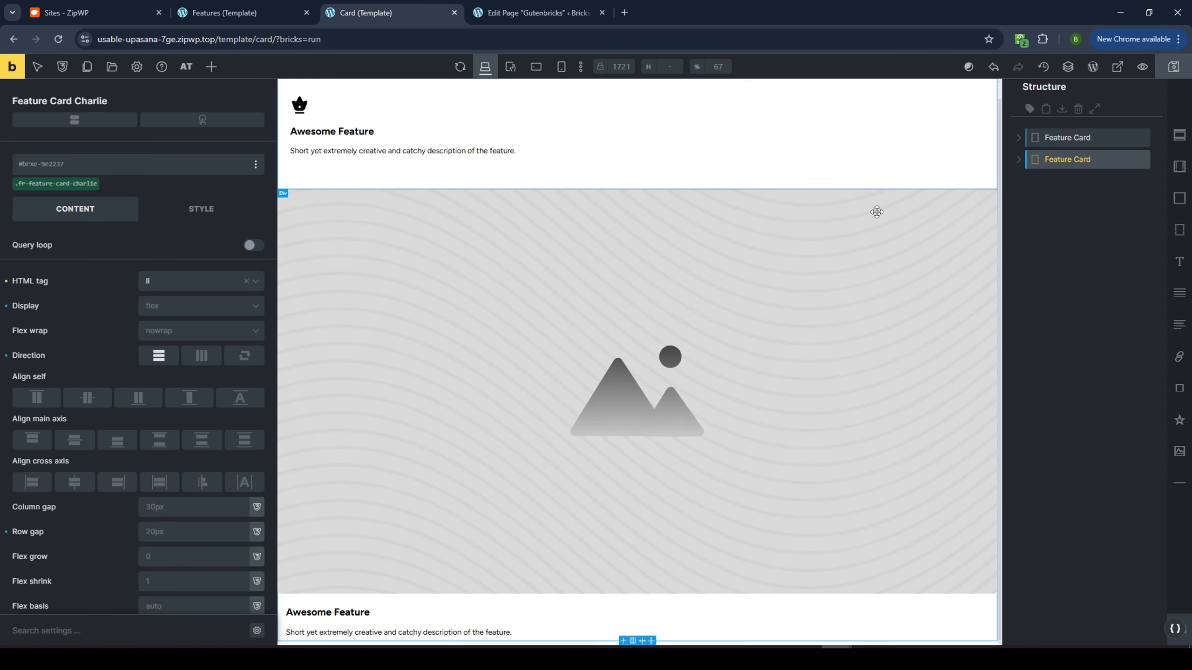
{"action": "left_click", "coordinate": [1019, 160]}
{"action": "left_click", "coordinate": [1057, 203]}
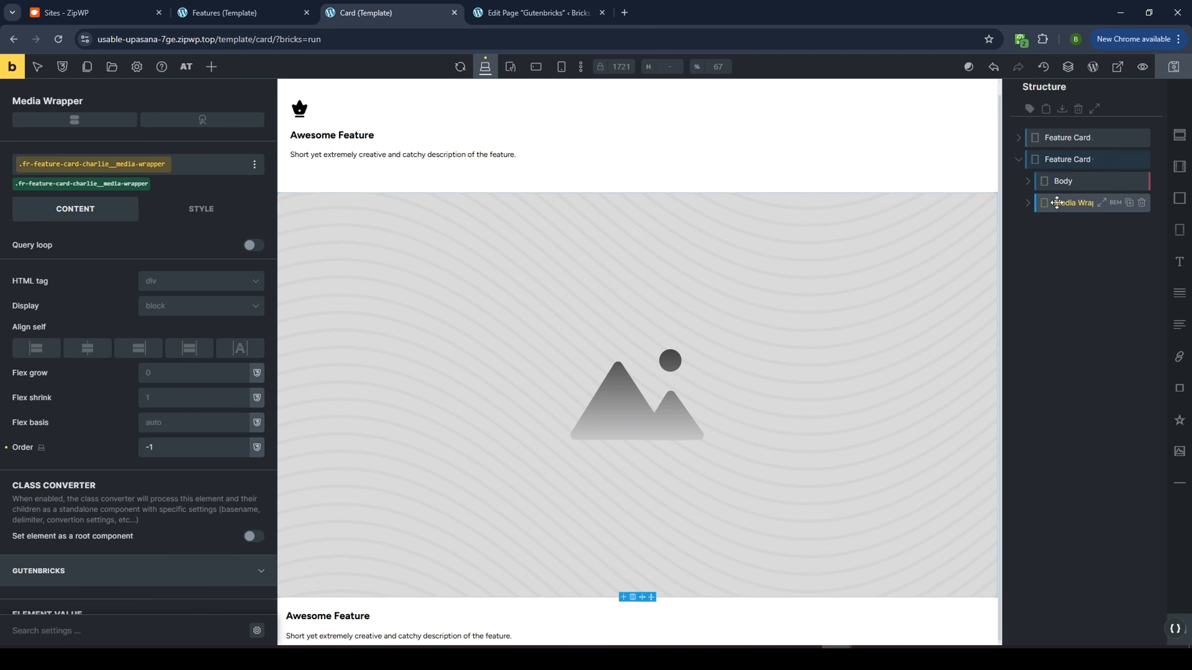
{"action": "key", "text": "ctrl+c"}
{"action": "left_click", "coordinate": [1022, 137]}
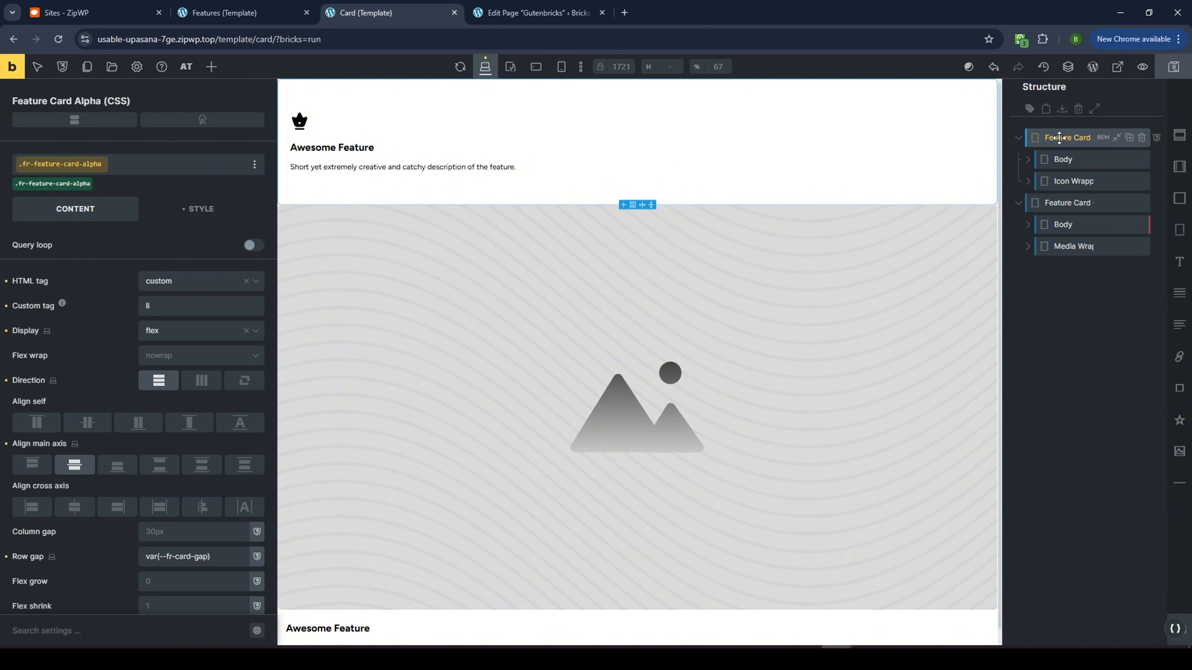
{"action": "key", "text": "ctrl+v"}
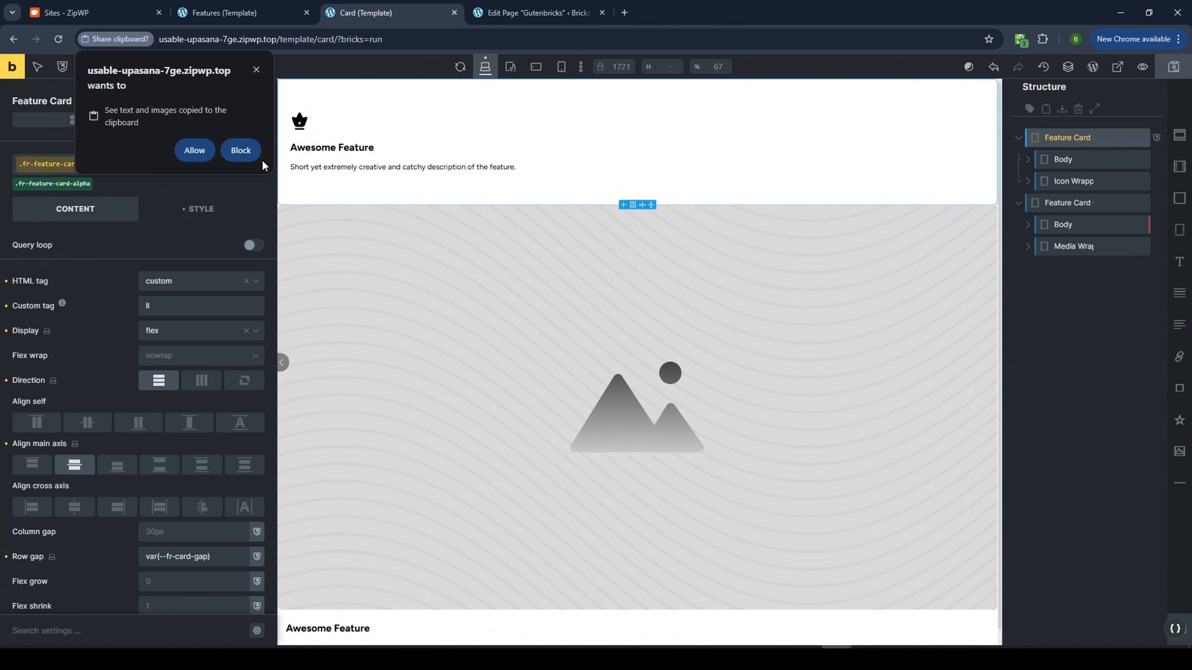
{"action": "left_click", "coordinate": [199, 147]}
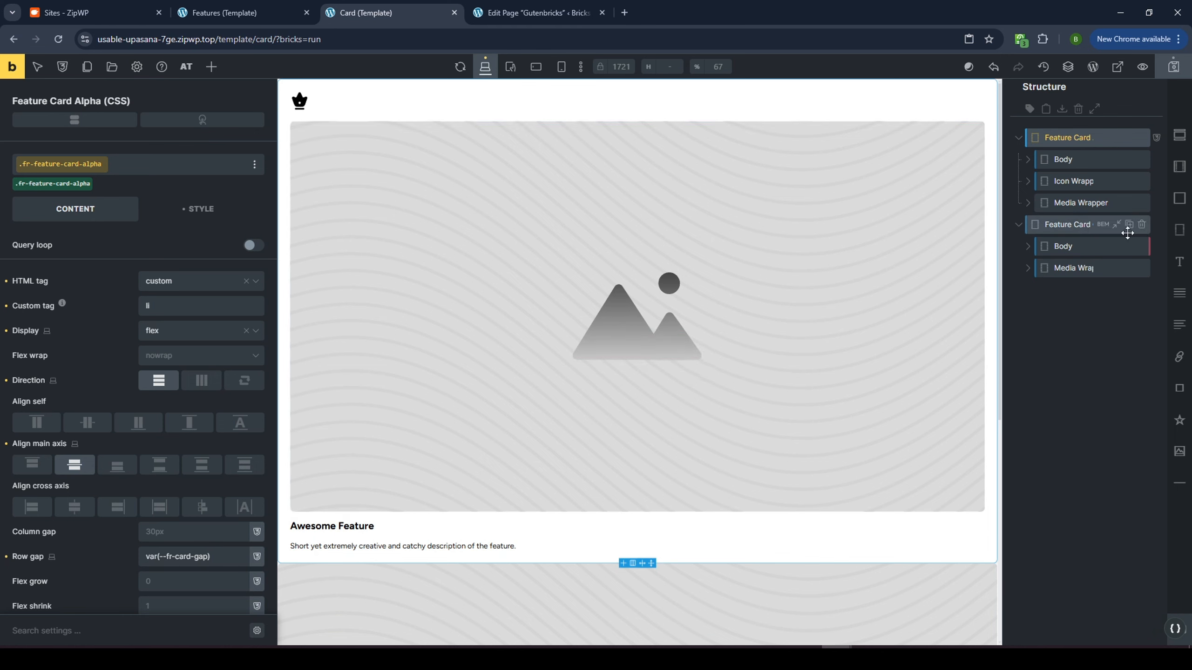
Delete the Feature Card Charlie element, disable the variant setting on Feature Card Alpha, and save the template
{"action": "left_click", "coordinate": [1141, 225]}
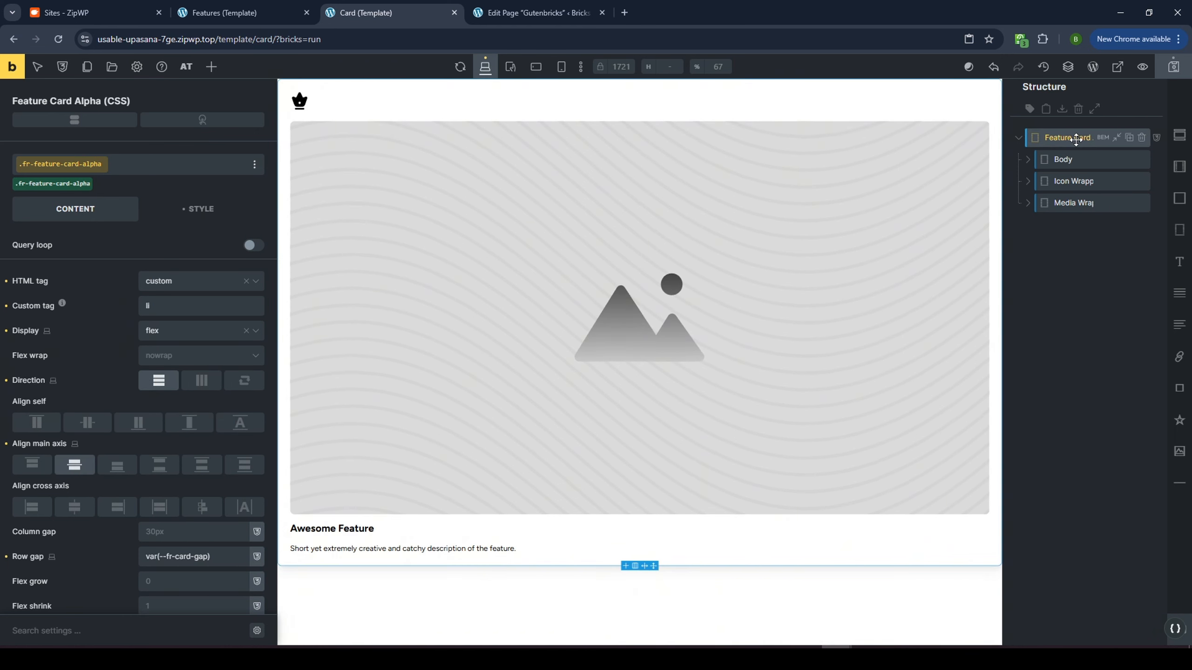
{"action": "scroll", "coordinate": [141, 469], "scroll_direction": "down", "scroll_amount": 10}
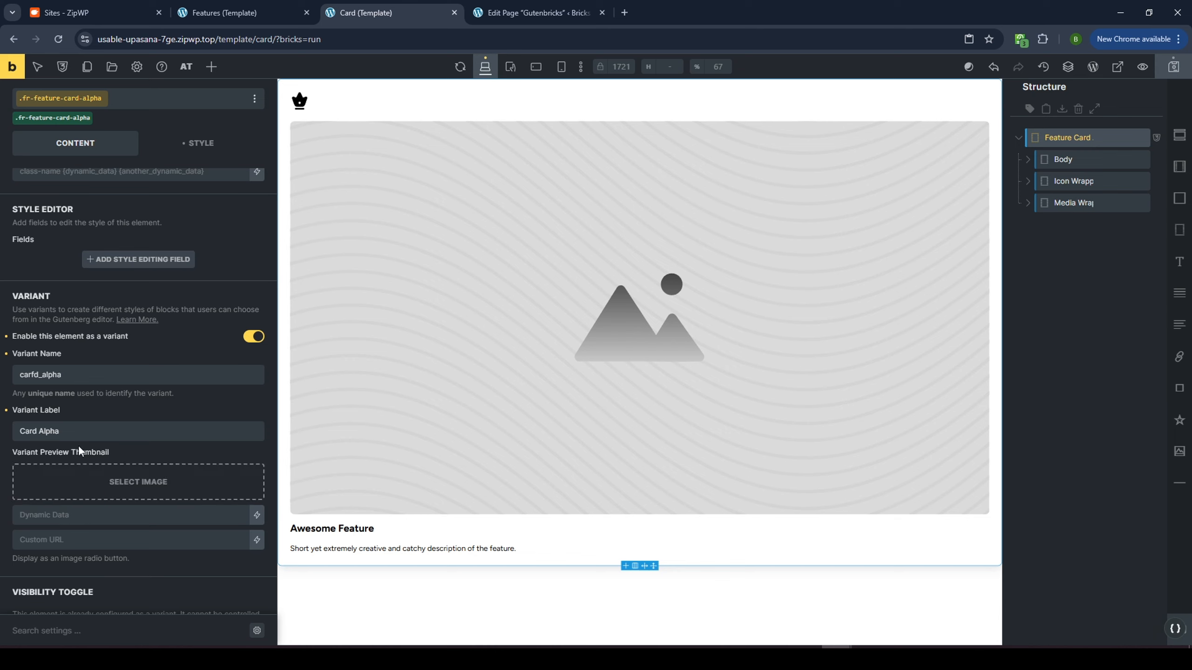
{"action": "left_click", "coordinate": [251, 338]}
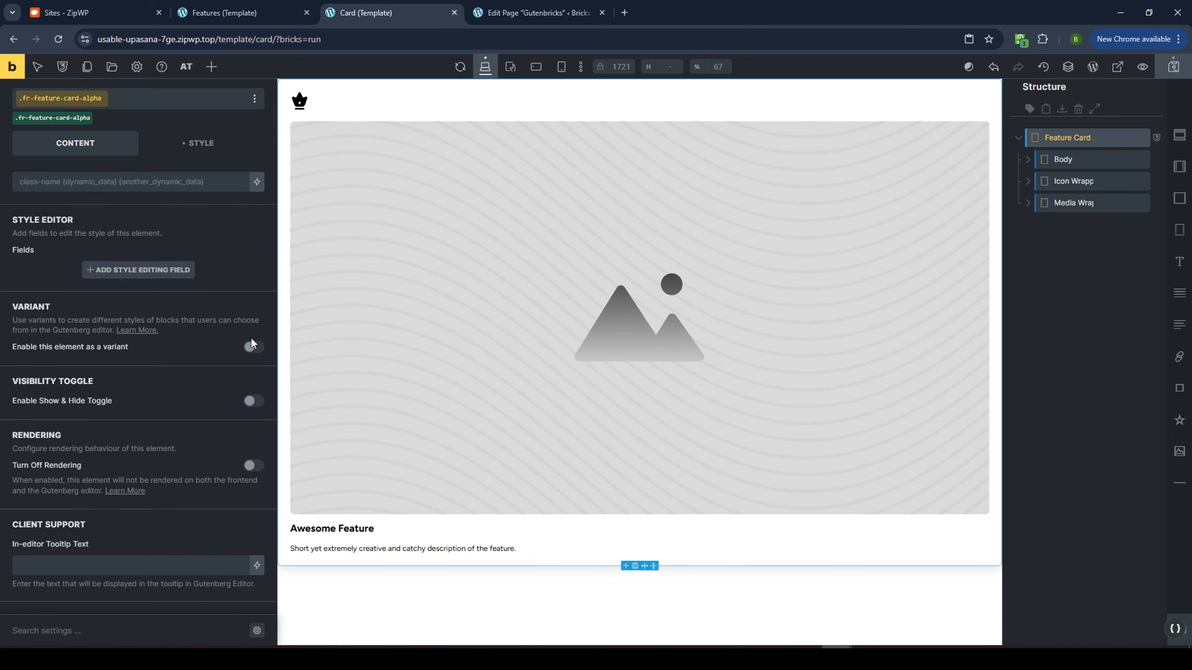
{"action": "left_click", "coordinate": [1173, 66]}
Add a Button at the end of the feature card, give it the btn--action class, and save the template
{"action": "left_click", "coordinate": [1182, 386]}
{"action": "left_click", "coordinate": [1071, 225]}
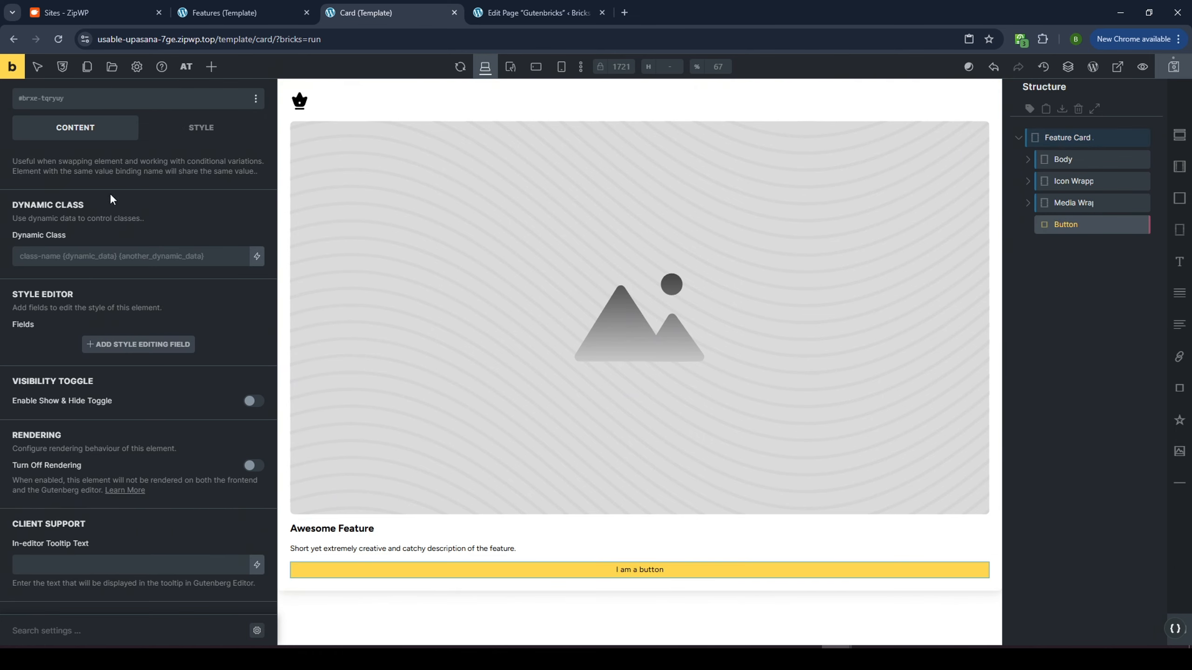
{"action": "left_click", "coordinate": [75, 106]}
{"action": "type", "text": "btn"}
{"action": "left_click", "coordinate": [34, 268]}
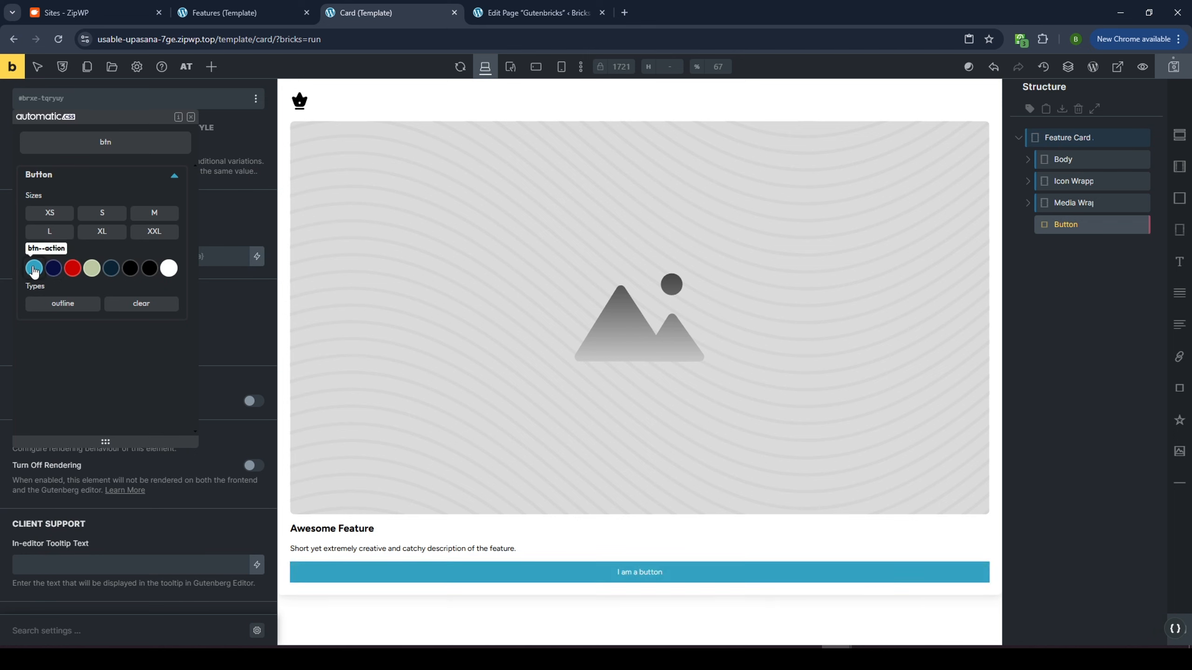
{"action": "left_click", "coordinate": [1128, 325]}
{"action": "left_click", "coordinate": [1173, 68]}
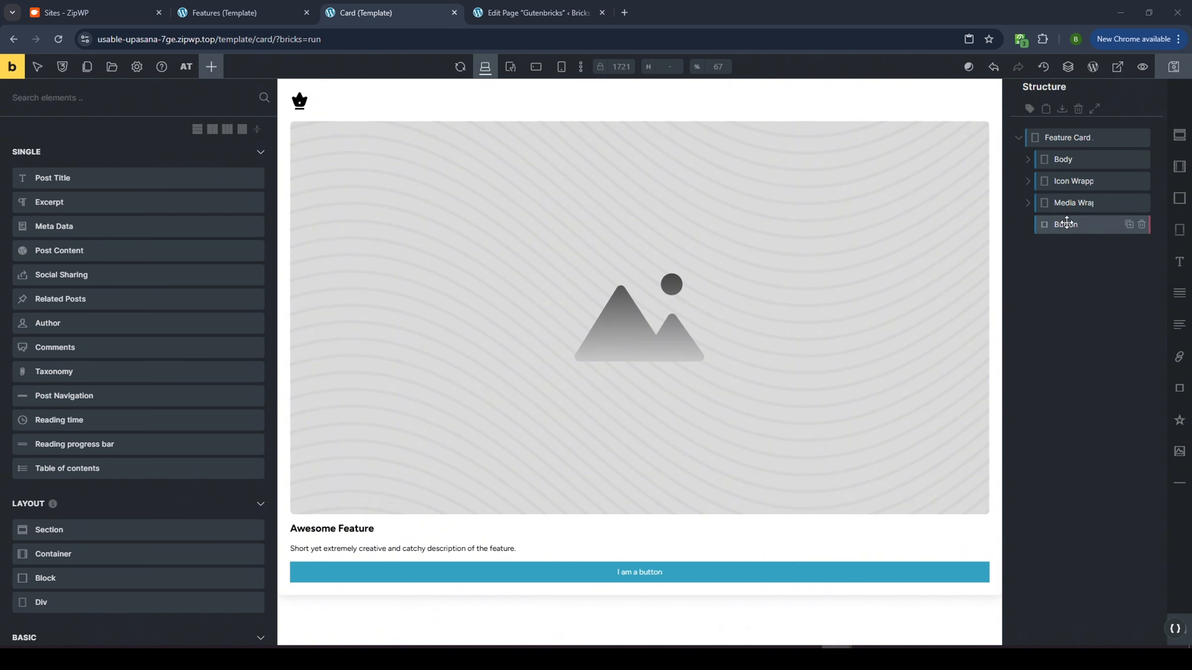
Enable the show and hide toggle on the Icon Wrapper, labelled "Show Icon" and set to show by default
{"action": "left_click", "coordinate": [1065, 180]}
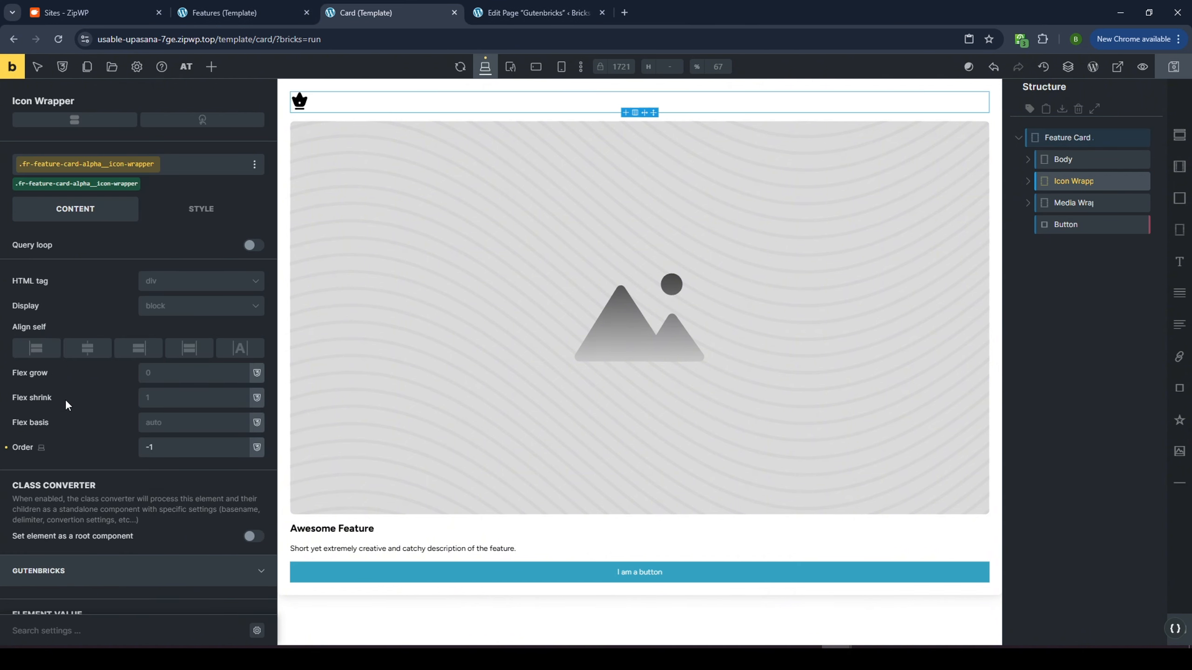
{"action": "scroll", "coordinate": [81, 411], "scroll_direction": "down", "scroll_amount": 10}
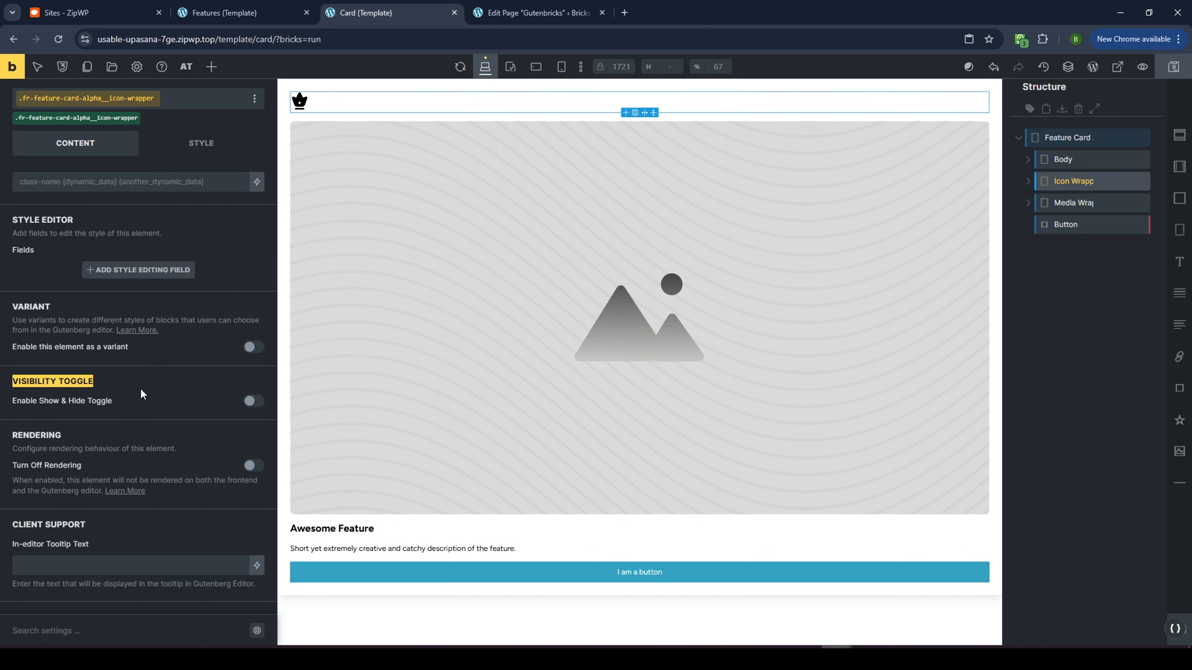
{"action": "left_click", "coordinate": [254, 402]}
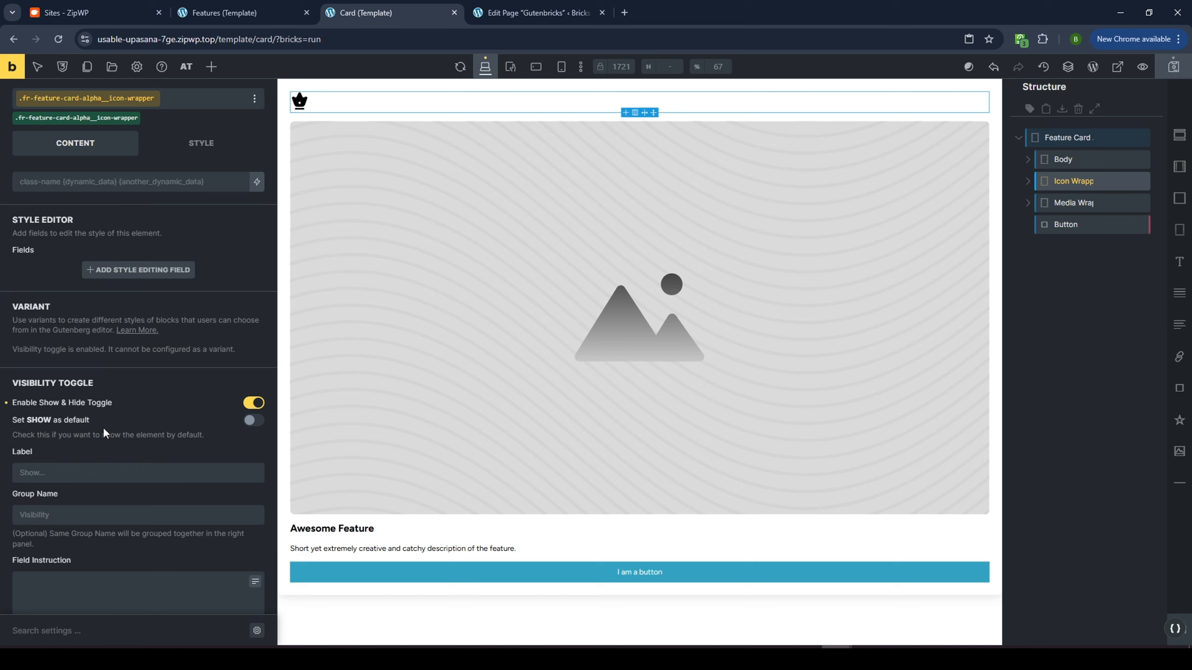
{"action": "left_click", "coordinate": [69, 472]}
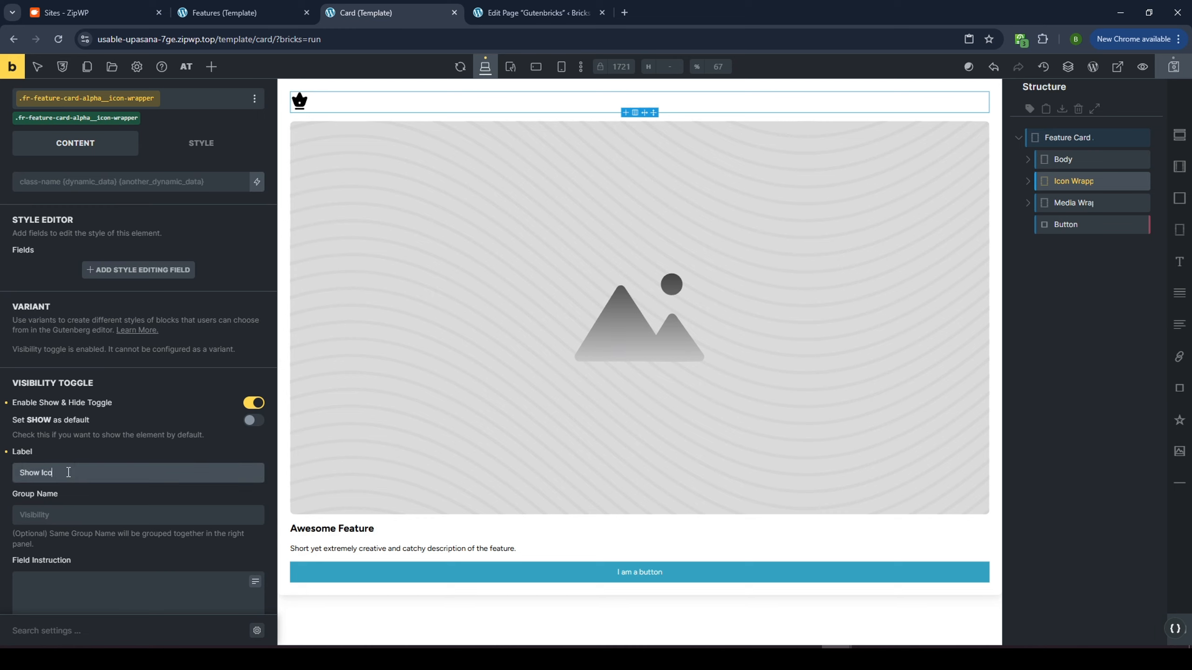
{"action": "left_click", "coordinate": [253, 421]}
{"action": "scroll", "coordinate": [234, 435], "scroll_direction": "down", "scroll_amount": 3}
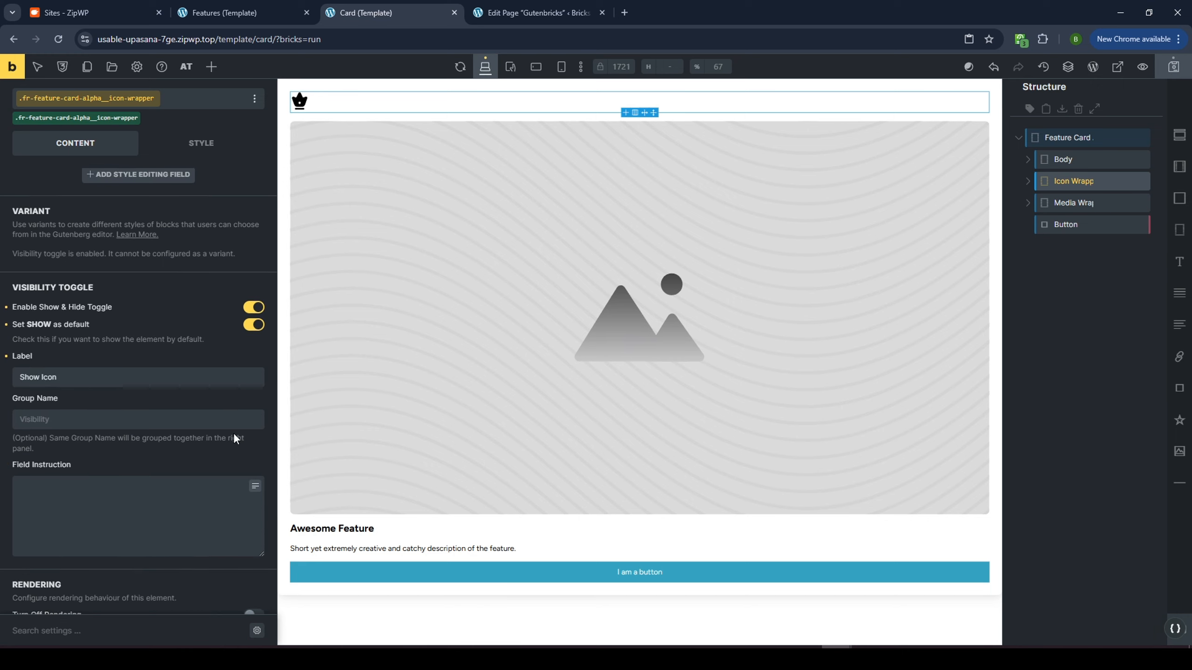
{"action": "scroll", "coordinate": [188, 397], "scroll_direction": "up", "scroll_amount": 2}
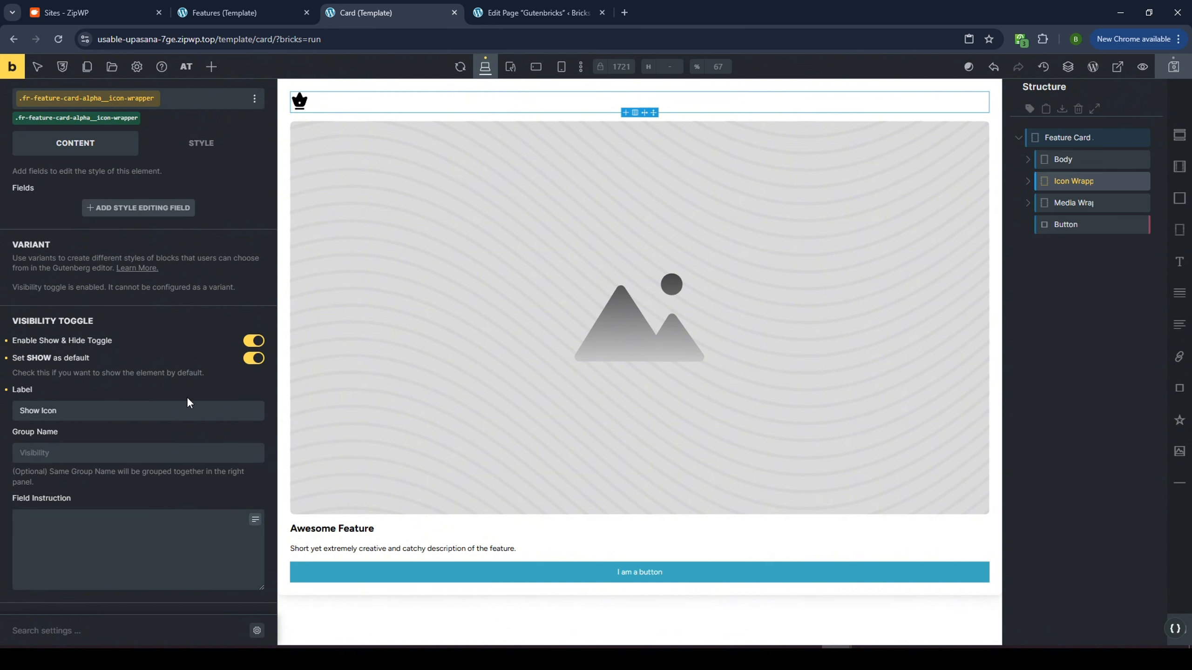
Enable the show and hide toggle on the Media Wrapper with the label "Show Image", and save the template
{"action": "left_click", "coordinate": [1067, 203]}
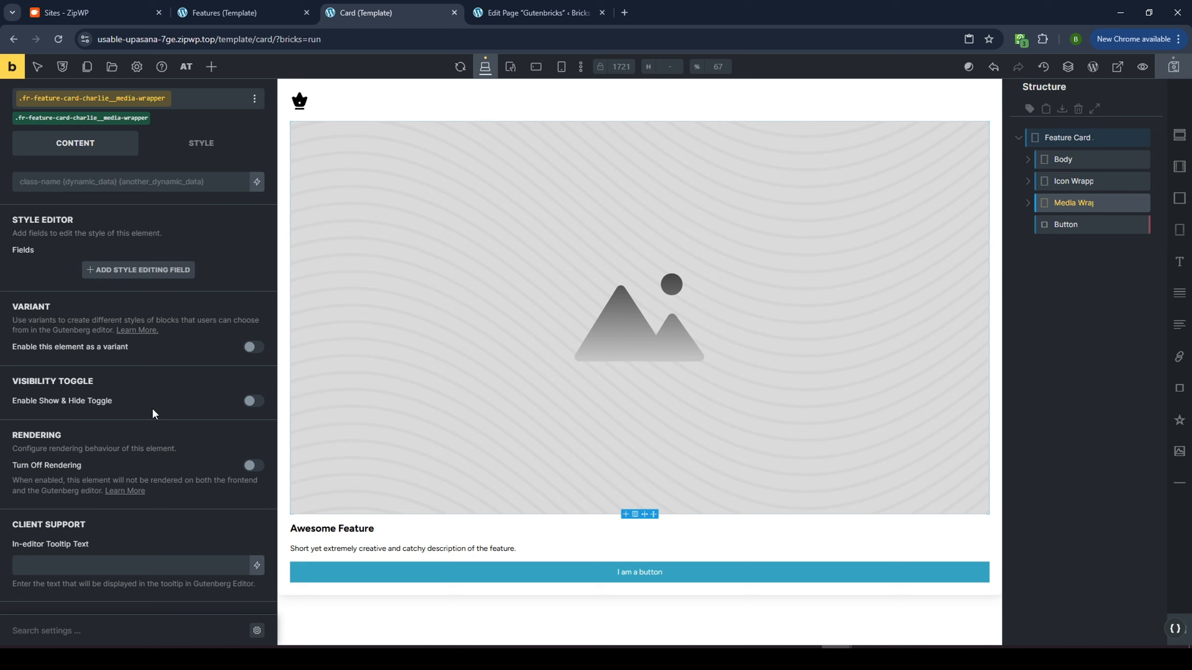
{"action": "left_click", "coordinate": [253, 401]}
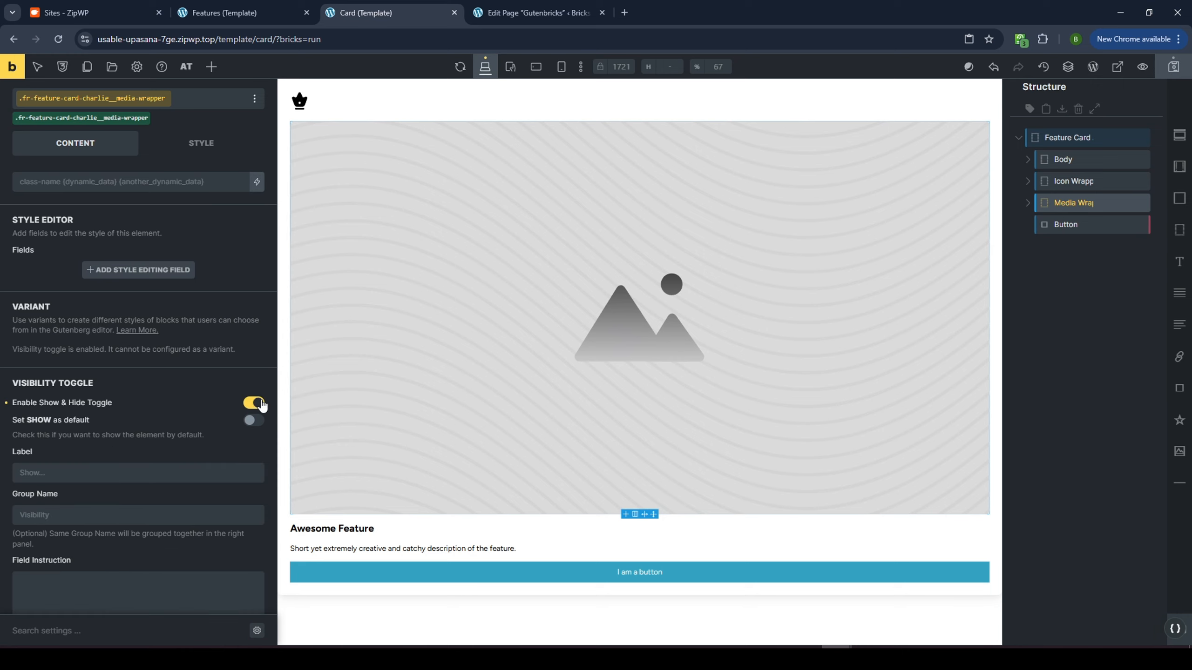
{"action": "left_click", "coordinate": [119, 465]}
{"action": "type", "text": "Show Image"}
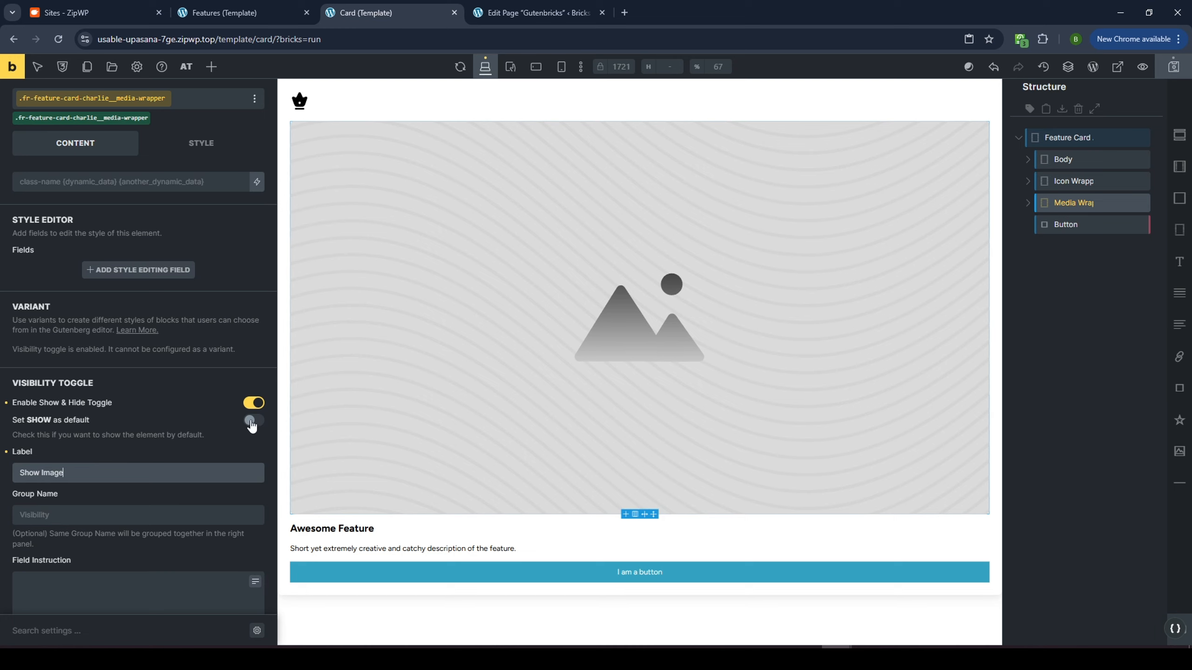
{"action": "left_click", "coordinate": [1176, 66]}
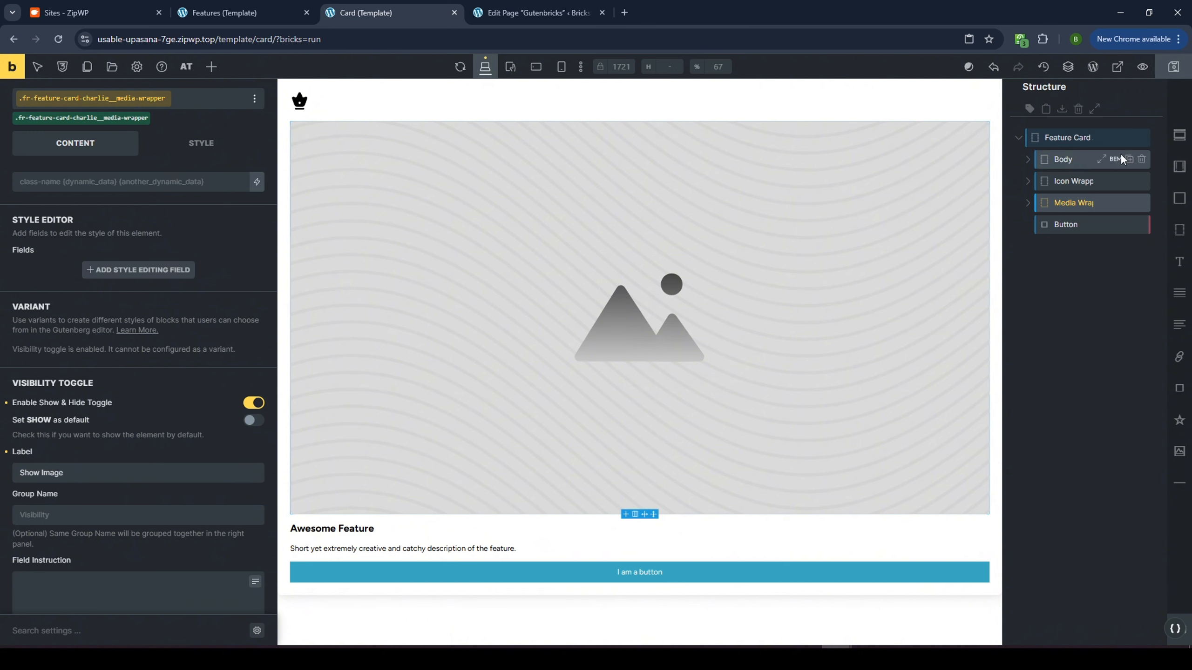
Enable the Button's show and hide toggle, set to show by default and labelled "Show Button", and save the template
{"action": "left_click", "coordinate": [1061, 224]}
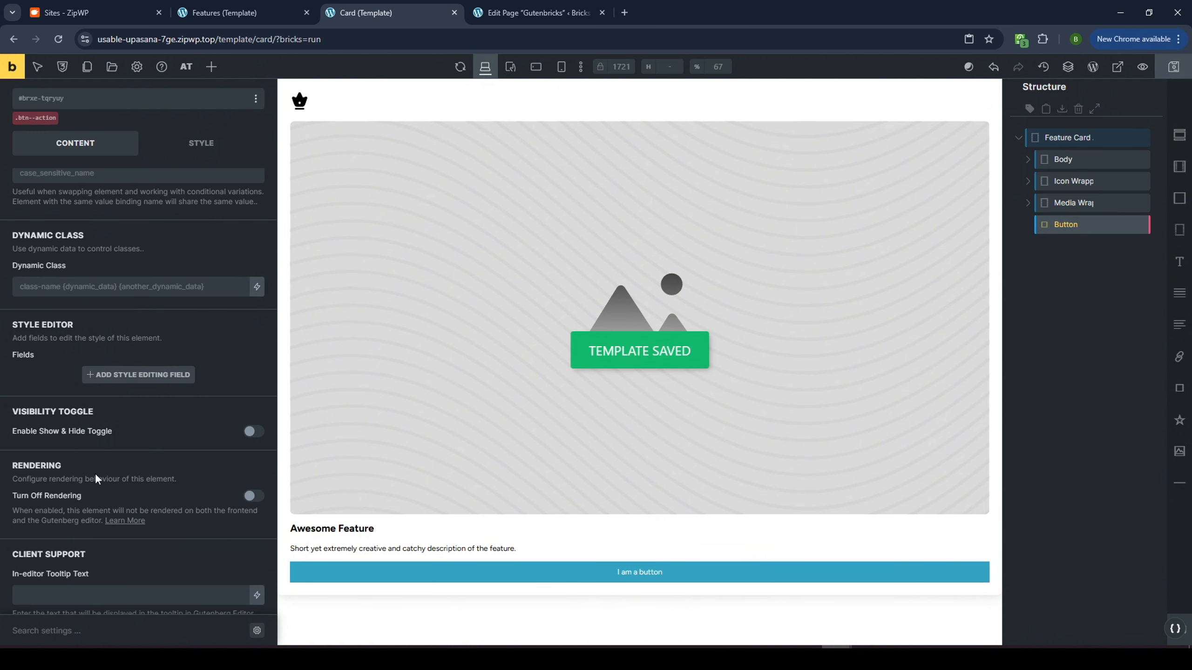
{"action": "left_click", "coordinate": [252, 431]}
{"action": "left_click", "coordinate": [92, 499]}
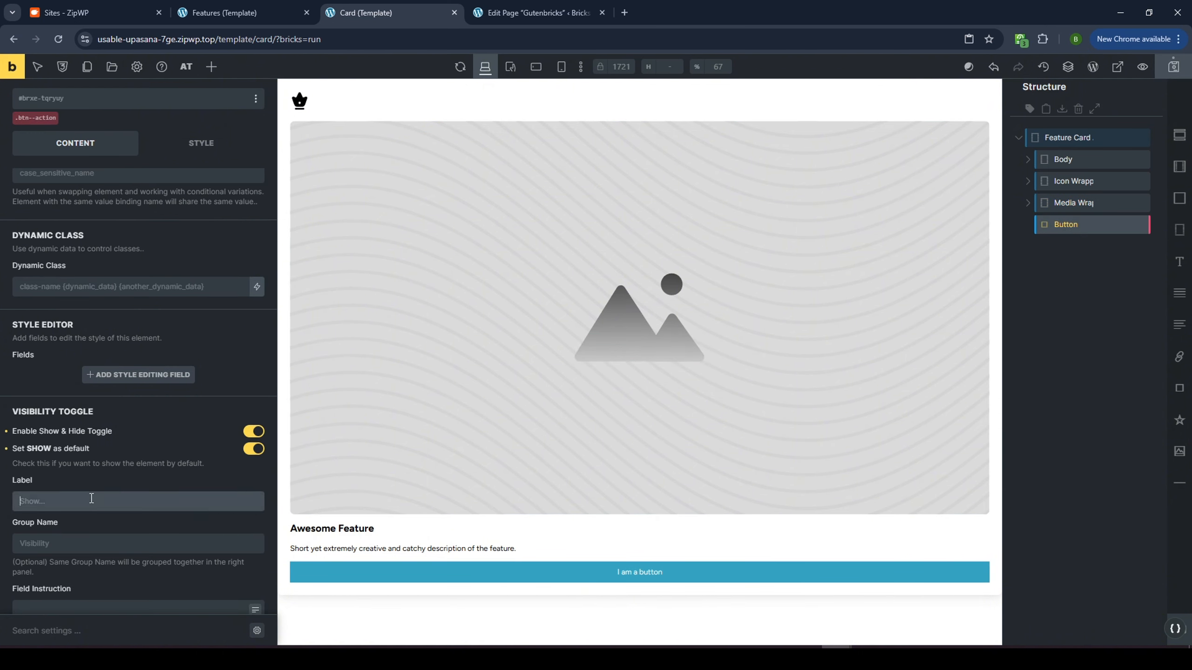
{"action": "type", "text": "Show Button"}
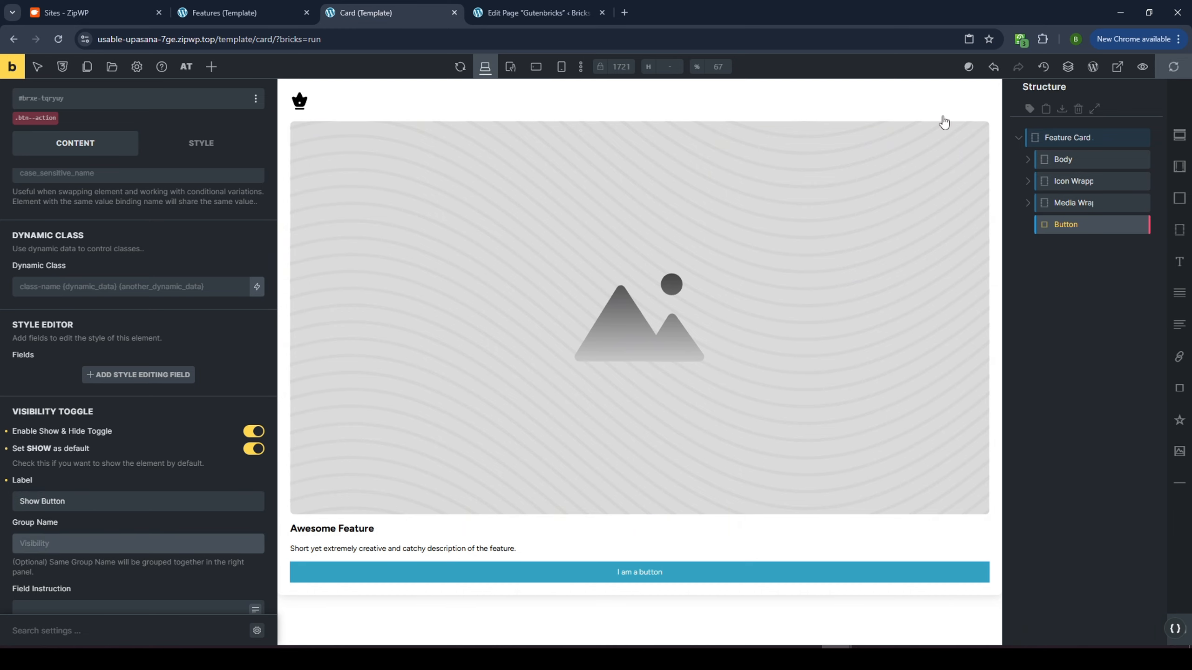
Reload the Gutenbricks page editor and check the updated cards in the first Features block
{"action": "left_click", "coordinate": [539, 14]}
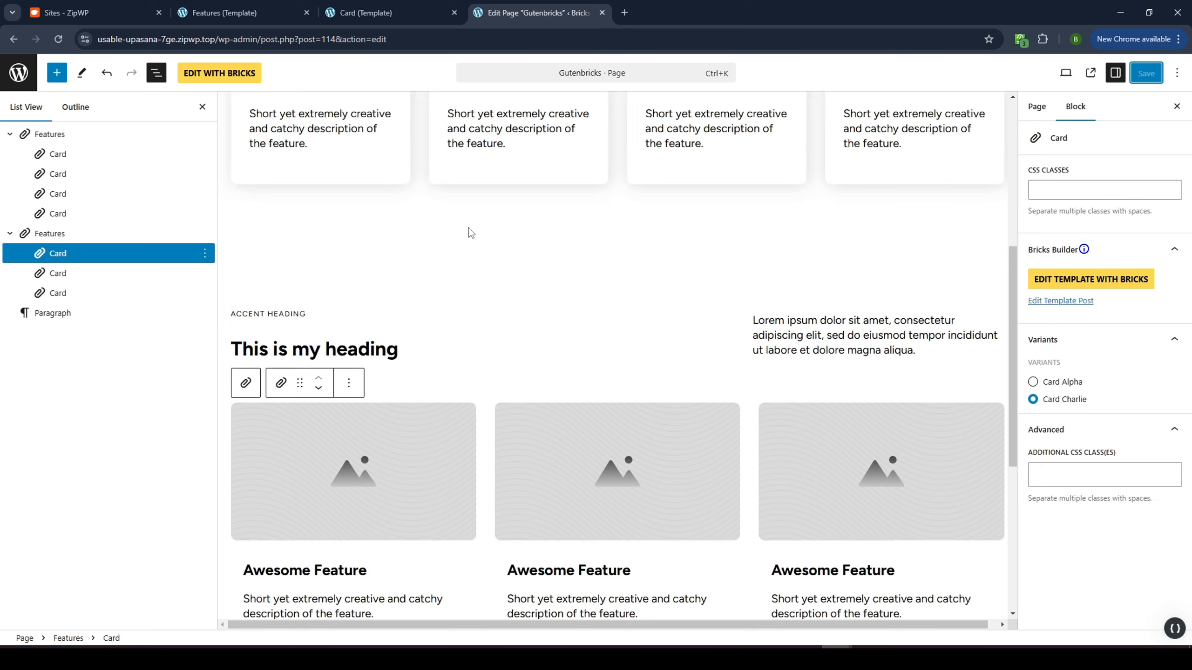
{"action": "left_click", "coordinate": [58, 40]}
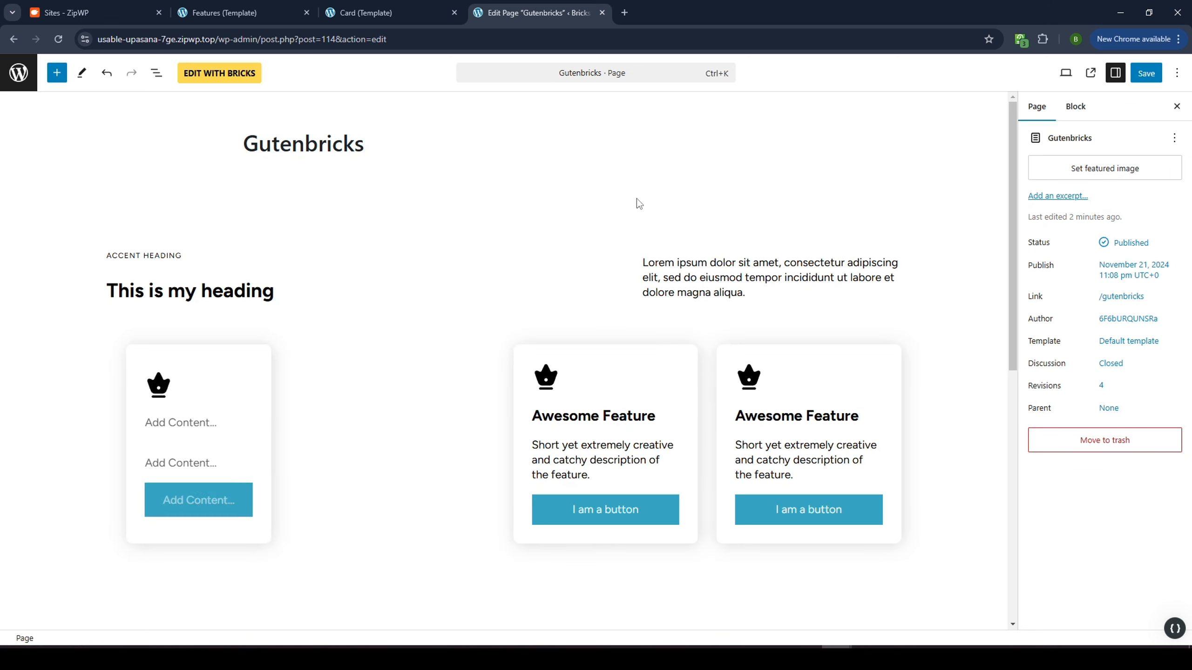
{"action": "left_click", "coordinate": [268, 362]}
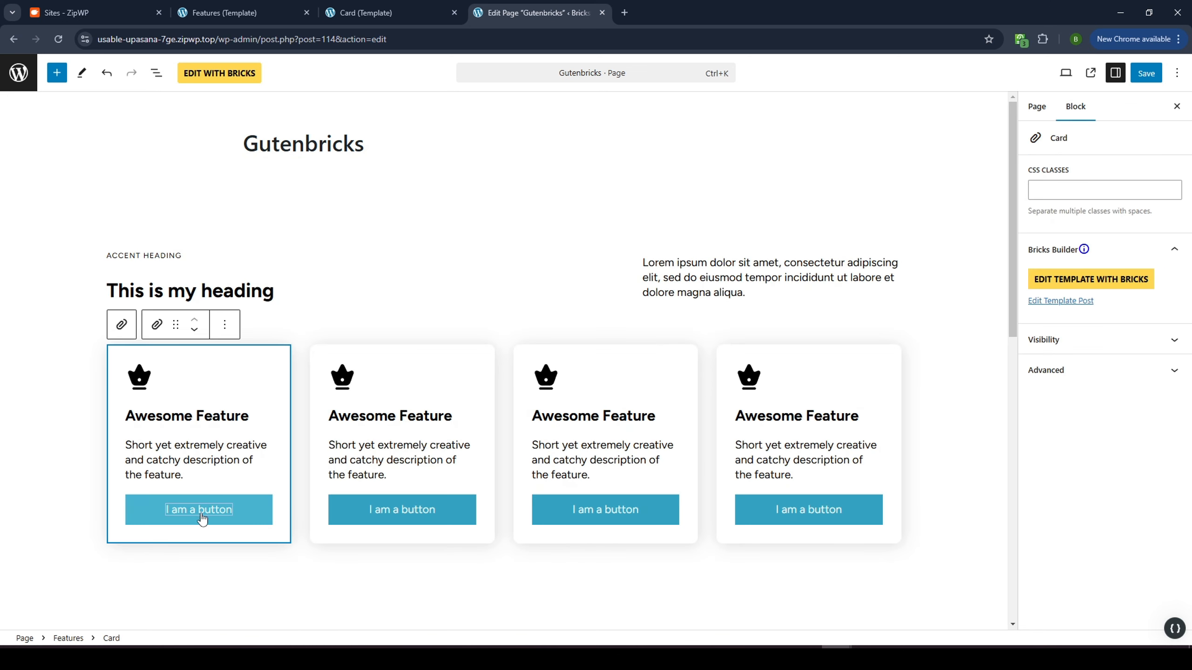
{"action": "left_click", "coordinate": [639, 367]}
Turn off Show Button in the visibility settings of the fourth card in the first Features block
{"action": "left_click", "coordinate": [859, 373]}
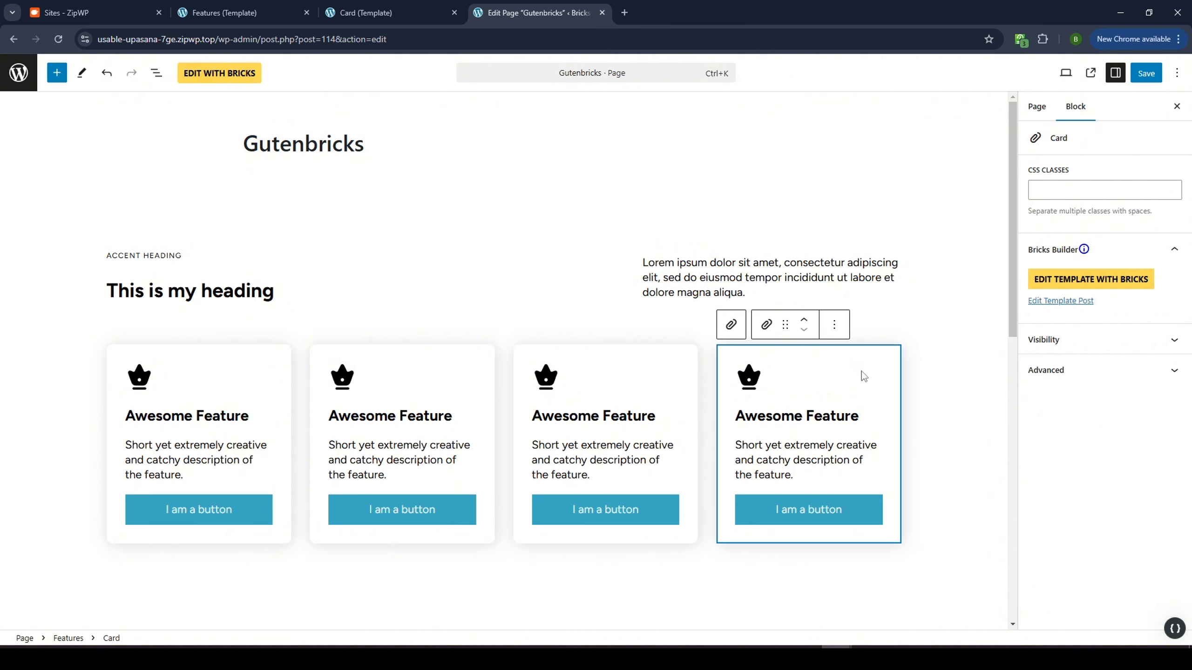
{"action": "left_click", "coordinate": [1062, 342]}
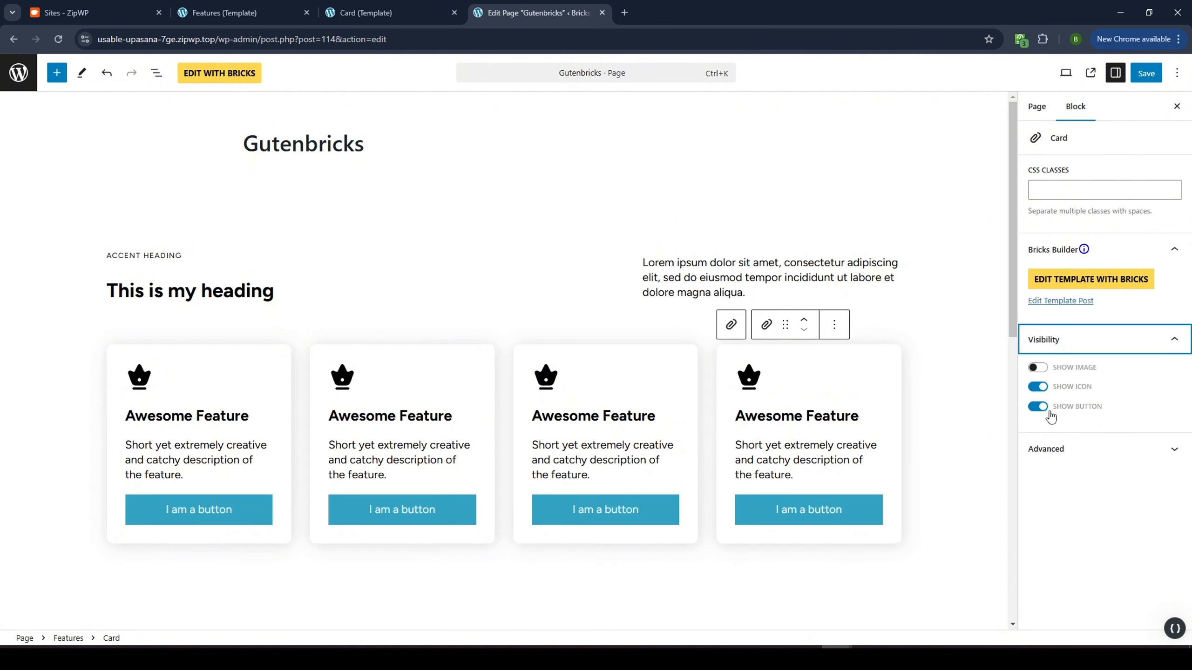
{"action": "left_click", "coordinate": [1036, 407]}
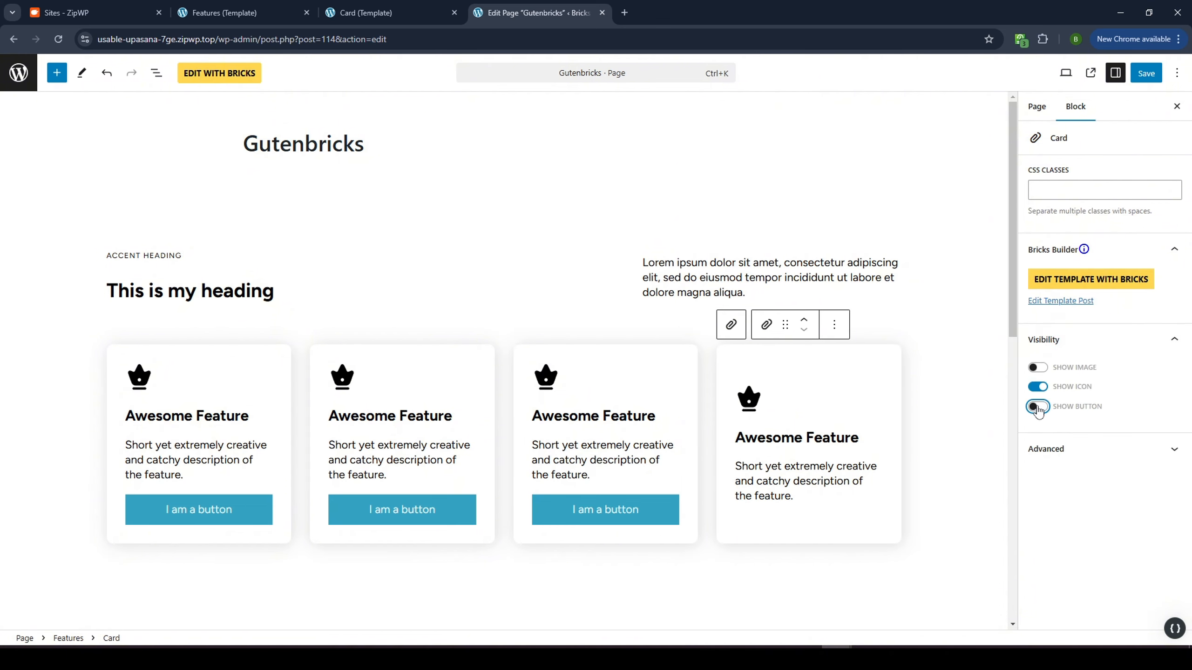
{"action": "left_click", "coordinate": [1036, 406]}
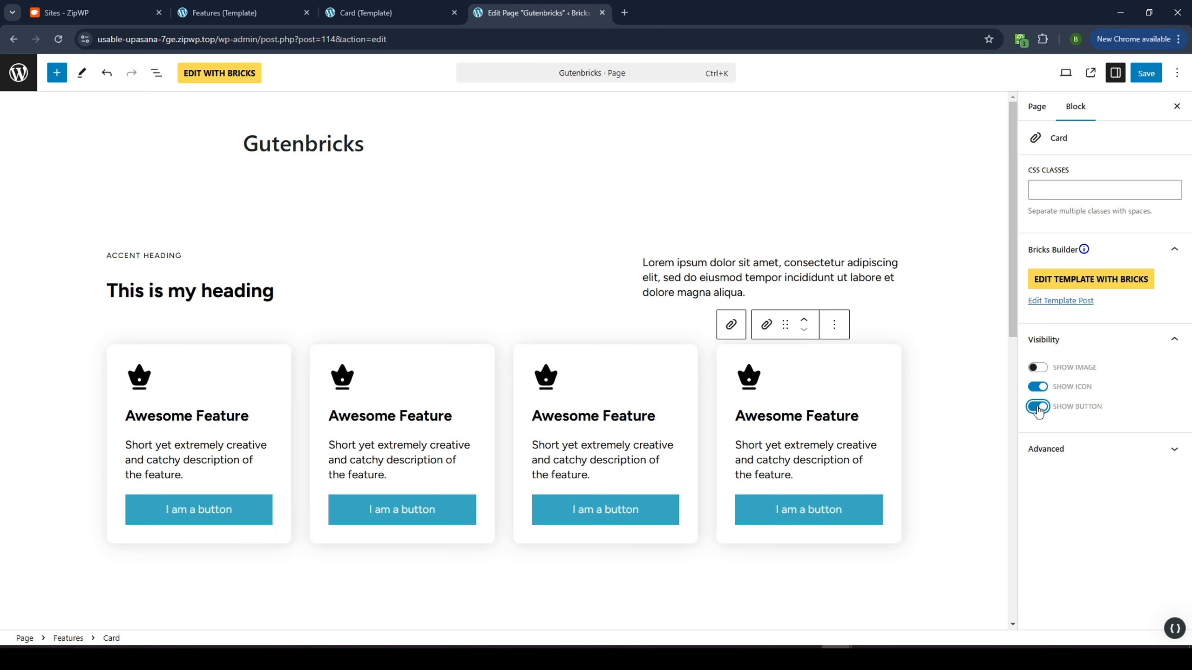
{"action": "left_click", "coordinate": [1037, 406]}
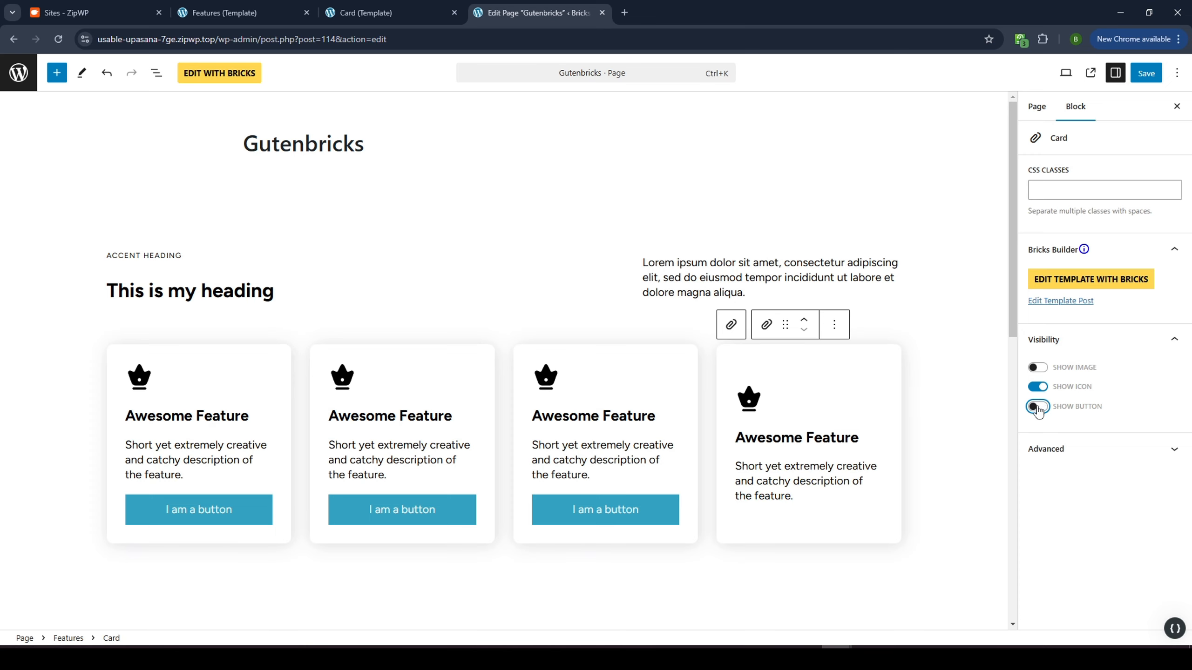
In the first Features block's fourth card, turn on Show Button and Show Image and turn off Show Icon
{"action": "left_click", "coordinate": [1037, 406]}
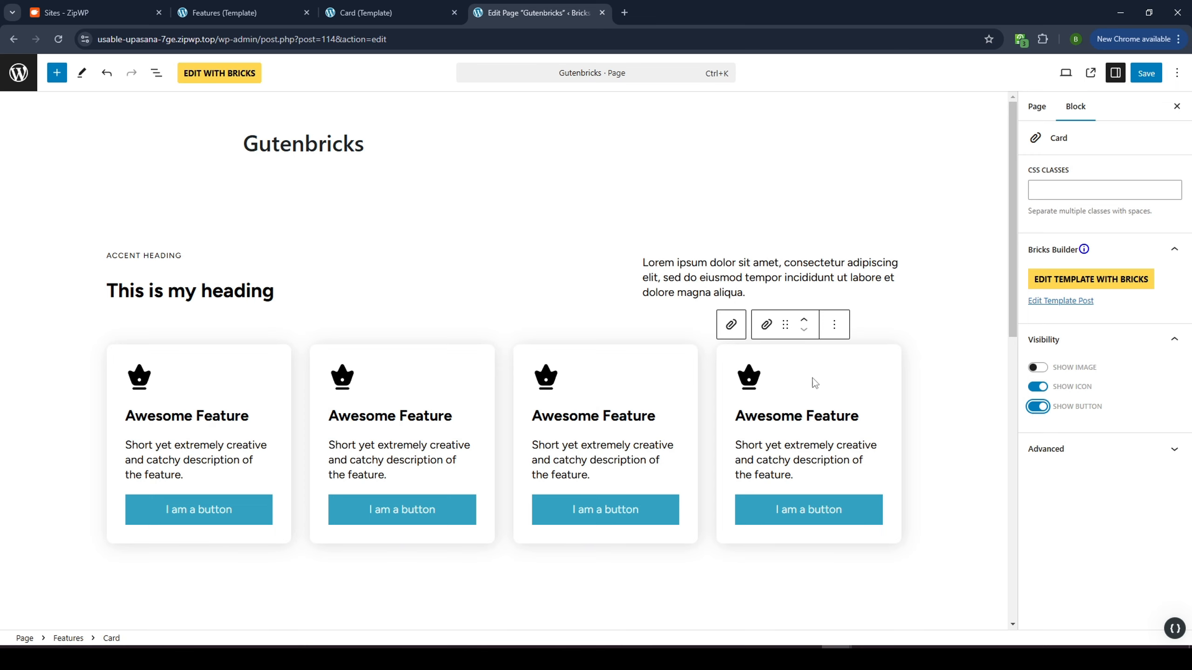
{"action": "left_click", "coordinate": [1039, 388]}
{"action": "left_click", "coordinate": [1036, 369]}
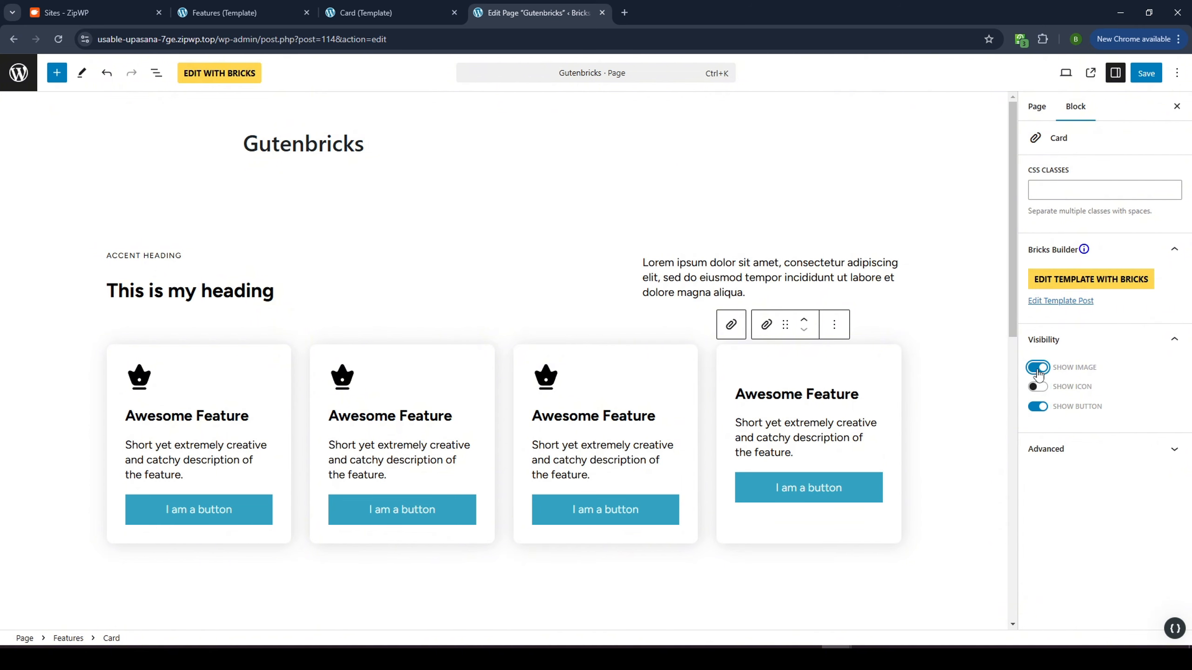
Delete the first three cards from the first Features block, keeping only the card with the image
{"action": "left_click", "coordinate": [613, 376]}
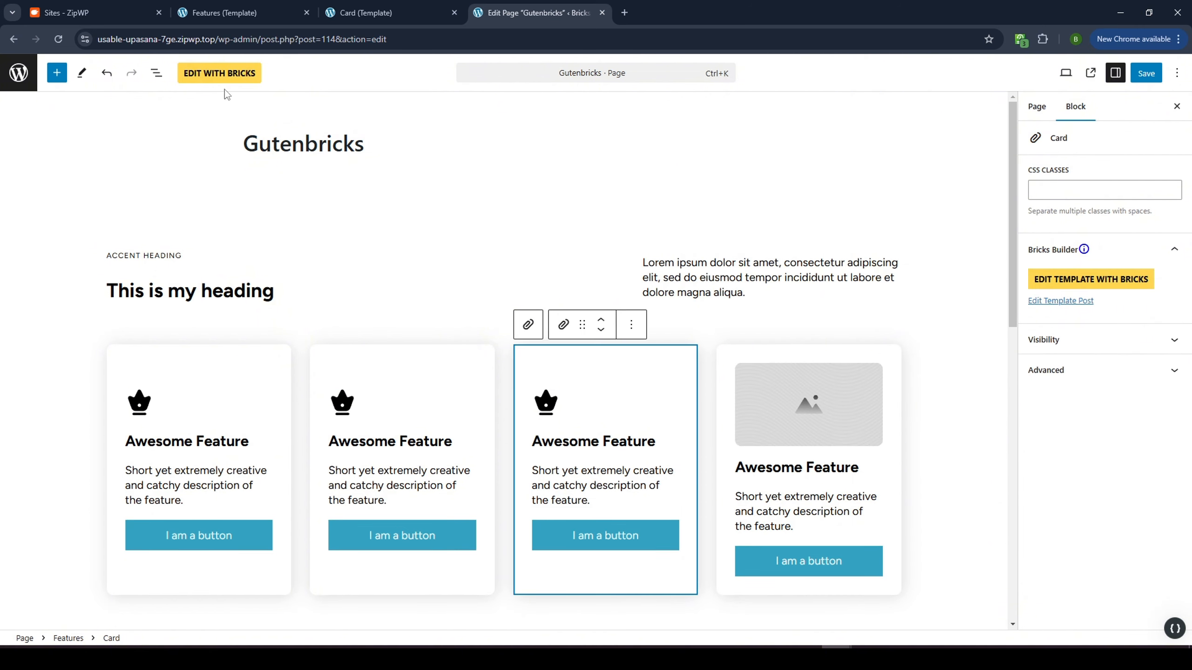
{"action": "left_click", "coordinate": [156, 73]}
{"action": "left_click", "coordinate": [57, 155]}
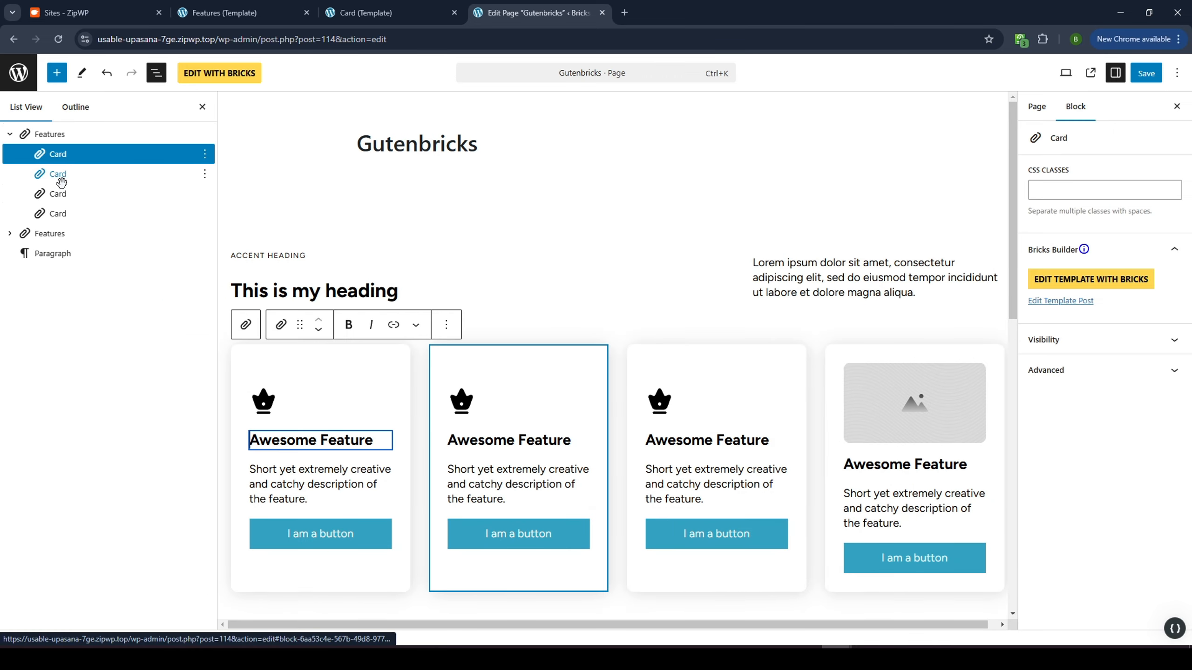
{"action": "left_click", "coordinate": [61, 192], "text": "shift"}
{"action": "key", "text": "Delete"}
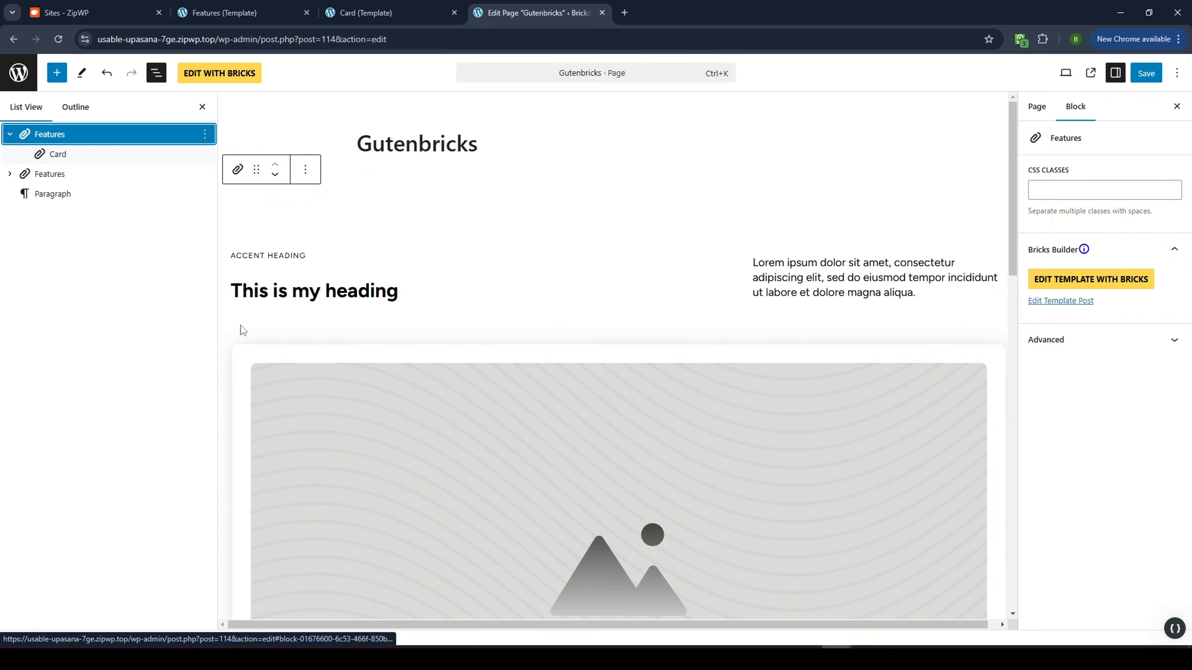
Duplicate the remaining image card twice so the first Features block holds three image cards
{"action": "left_click", "coordinate": [63, 156]}
{"action": "key", "text": "ctrl+shift+d"}
{"action": "key", "text": "ctrl+shift+d"}
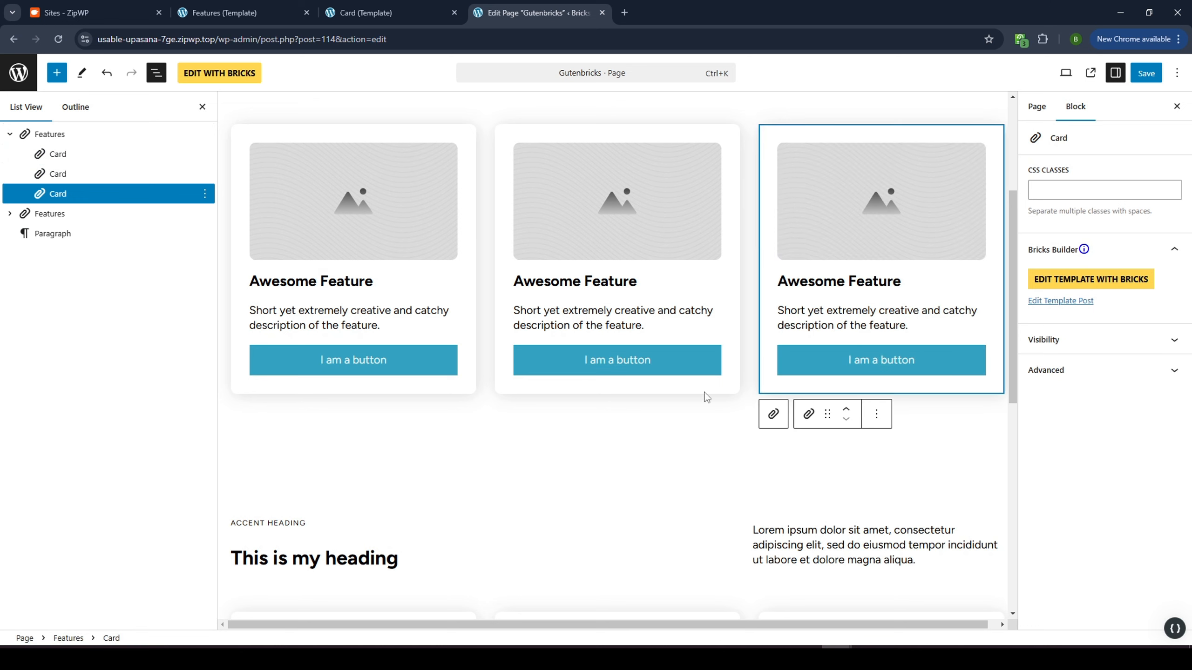
{"action": "left_click", "coordinate": [585, 447]}
{"action": "scroll", "coordinate": [662, 459], "scroll_direction": "up", "scroll_amount": 3}
{"action": "scroll", "coordinate": [663, 461], "scroll_direction": "up", "scroll_amount": 1}
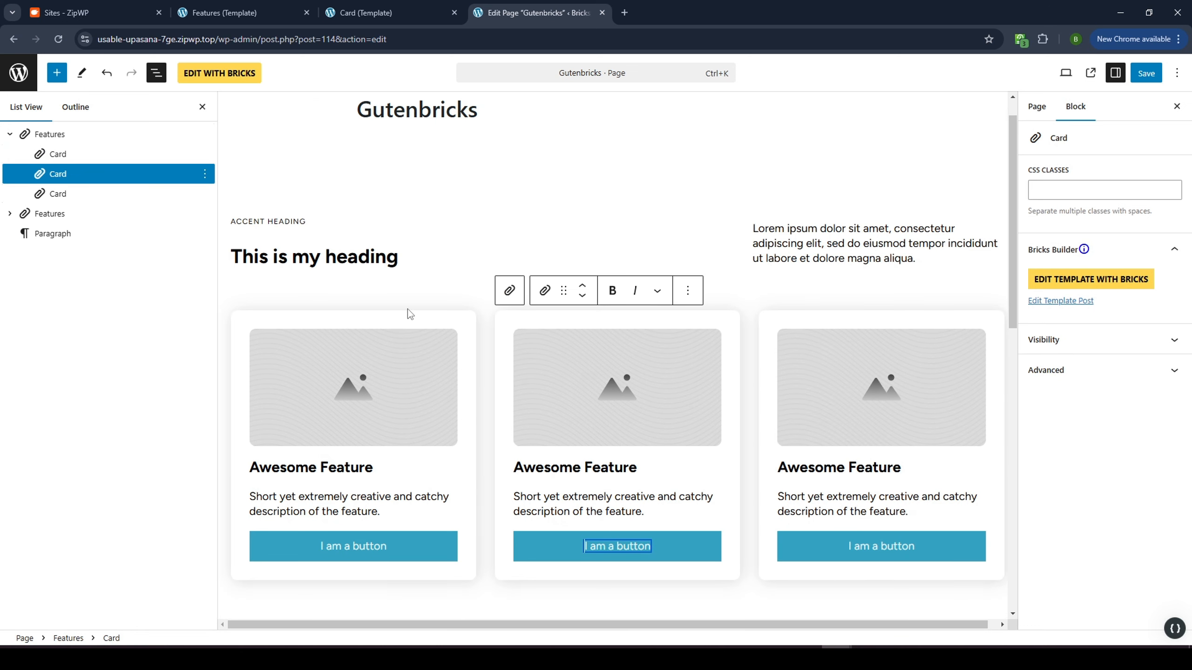
{"action": "left_click", "coordinate": [433, 278]}
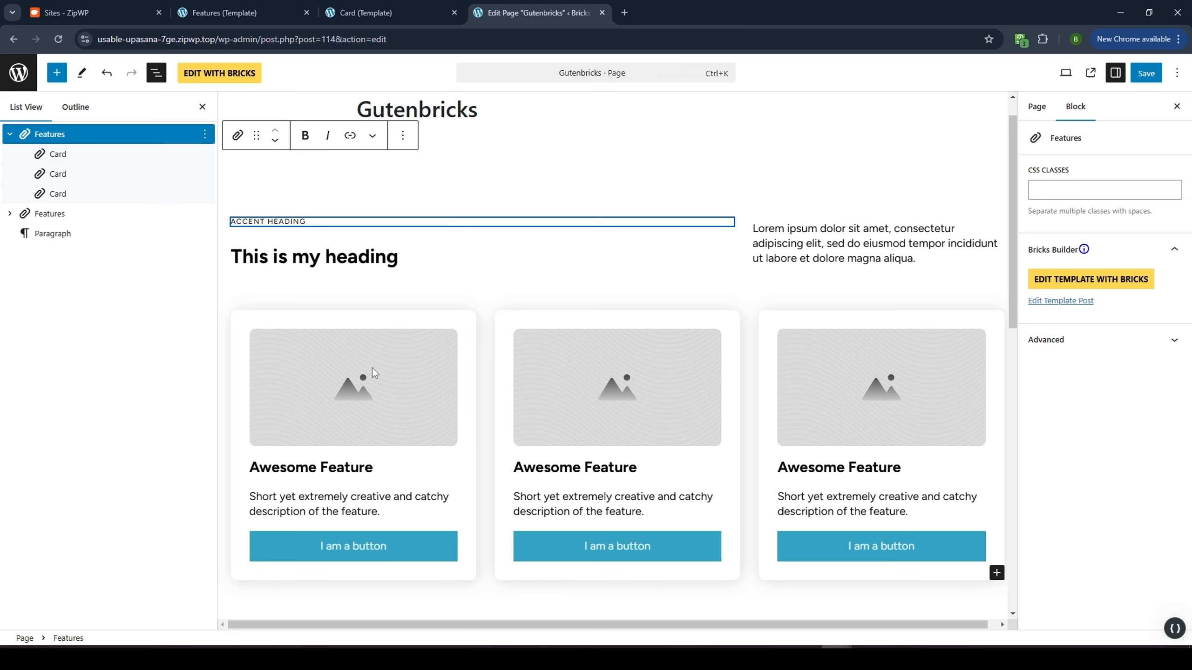
Replace the three cards' placeholder images with the bathroom vanity, glass shower and white kitchen photos from the media library, and save the page
{"action": "left_click", "coordinate": [346, 386]}
{"action": "left_click", "coordinate": [347, 386]}
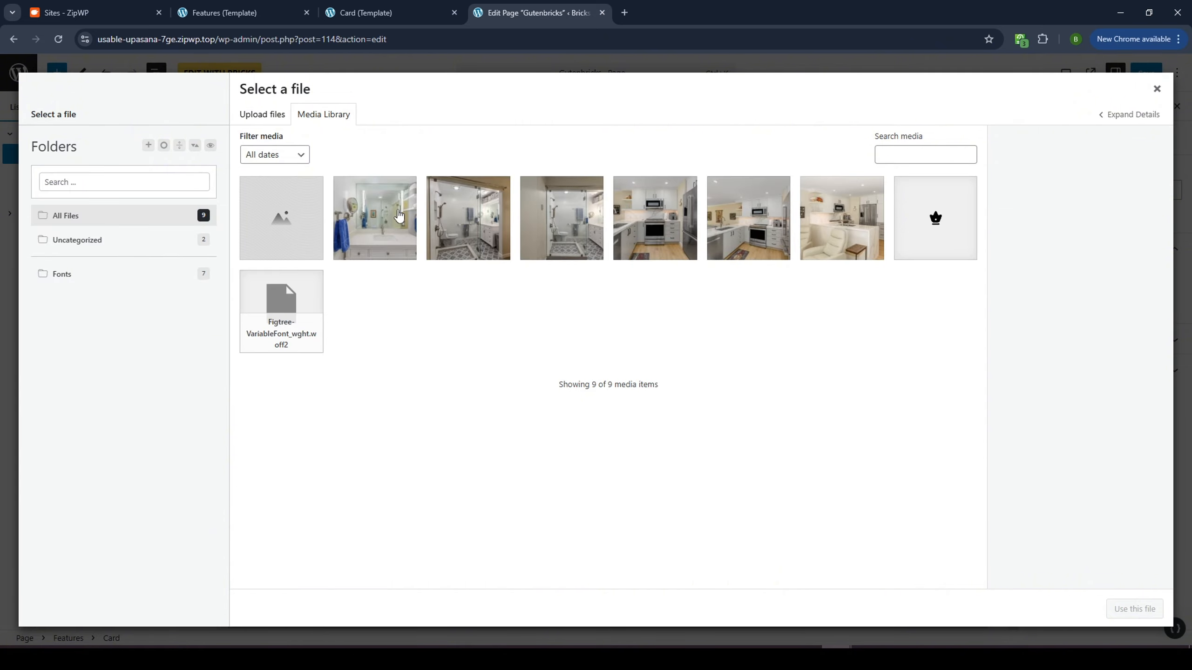
{"action": "left_click", "coordinate": [403, 209]}
{"action": "left_click", "coordinate": [1134, 608]}
{"action": "left_click", "coordinate": [618, 388]}
{"action": "left_click", "coordinate": [618, 388]}
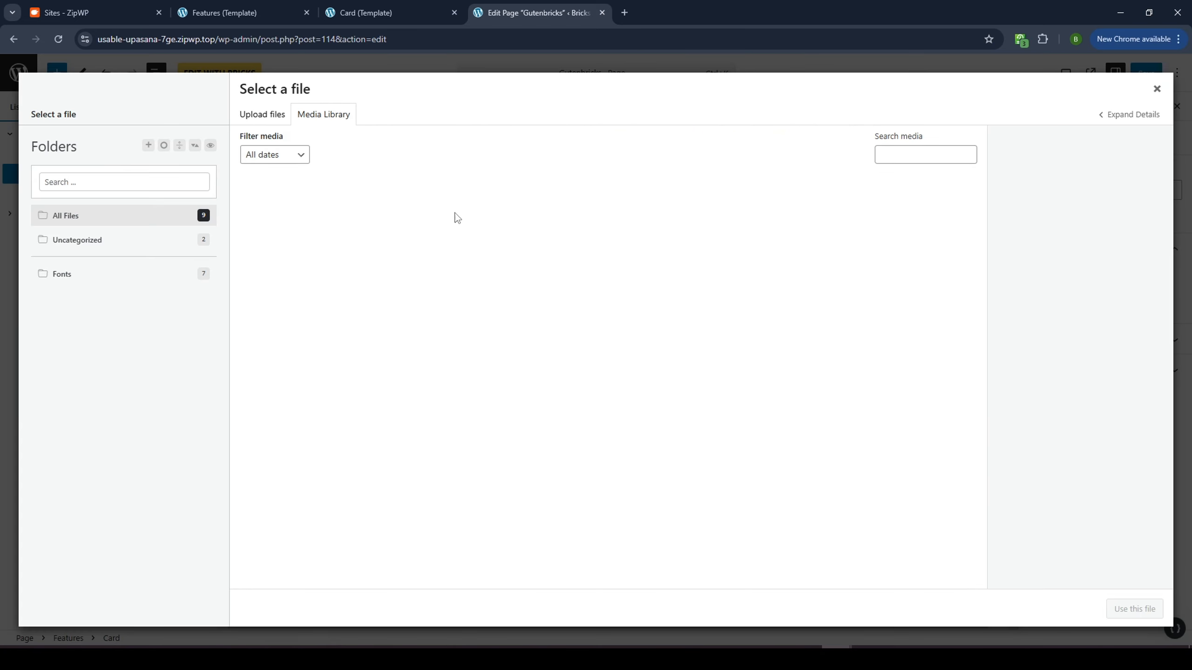
{"action": "left_click", "coordinate": [498, 210]}
{"action": "left_click", "coordinate": [1134, 608]}
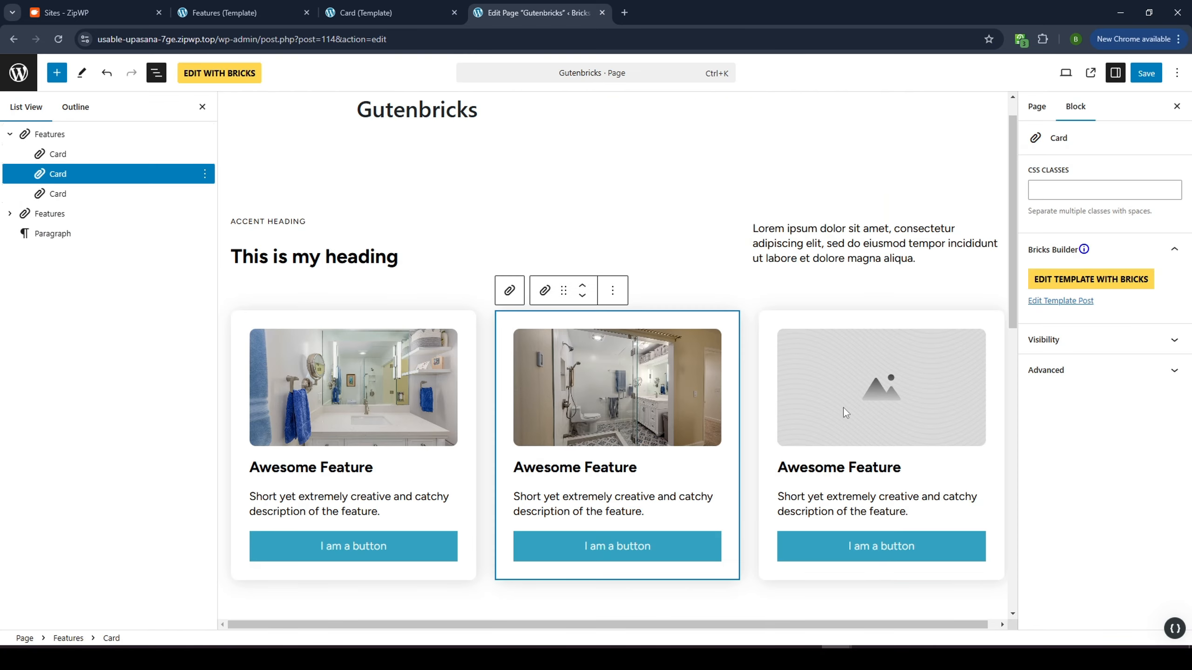
{"action": "left_click", "coordinate": [842, 404]}
{"action": "left_click", "coordinate": [638, 207]}
{"action": "left_click", "coordinate": [1134, 609]}
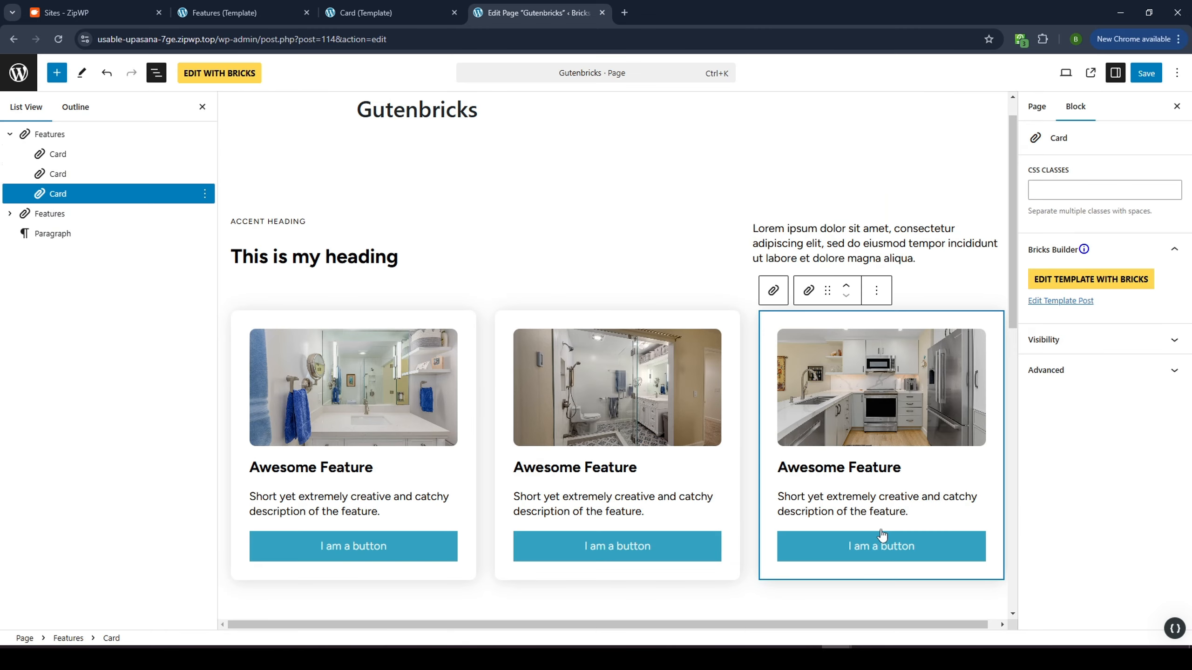
{"action": "left_click", "coordinate": [701, 275]}
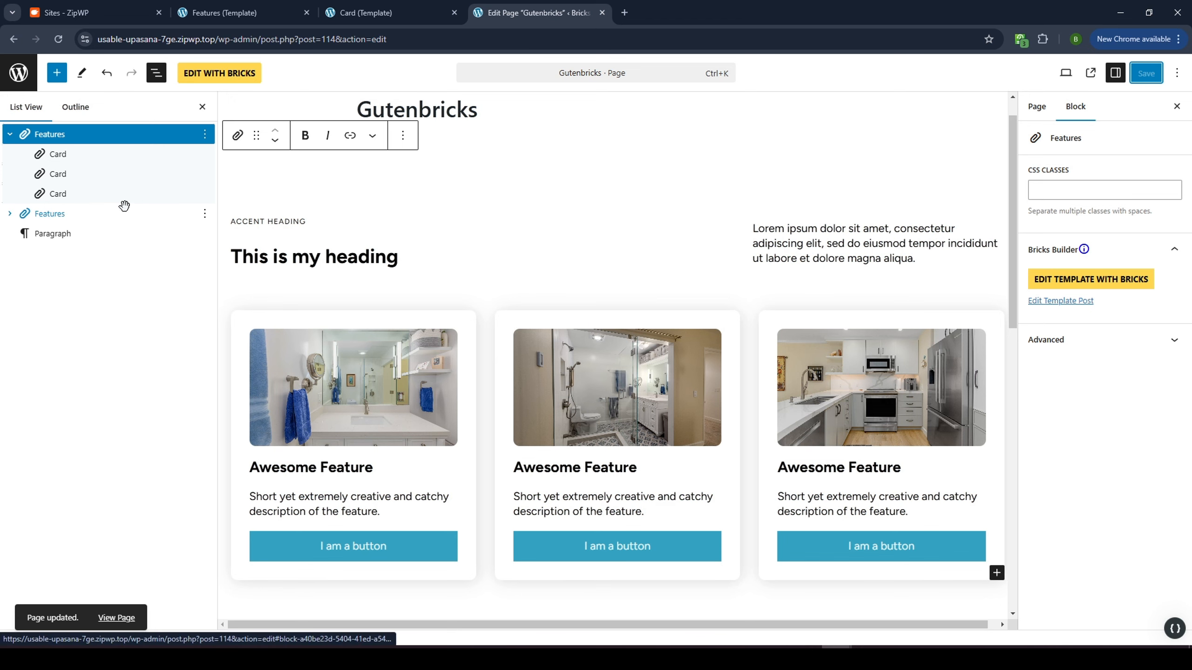
In the Card template, add an Image element inside Feature Card, below the Button
{"action": "left_click", "coordinate": [393, 18]}
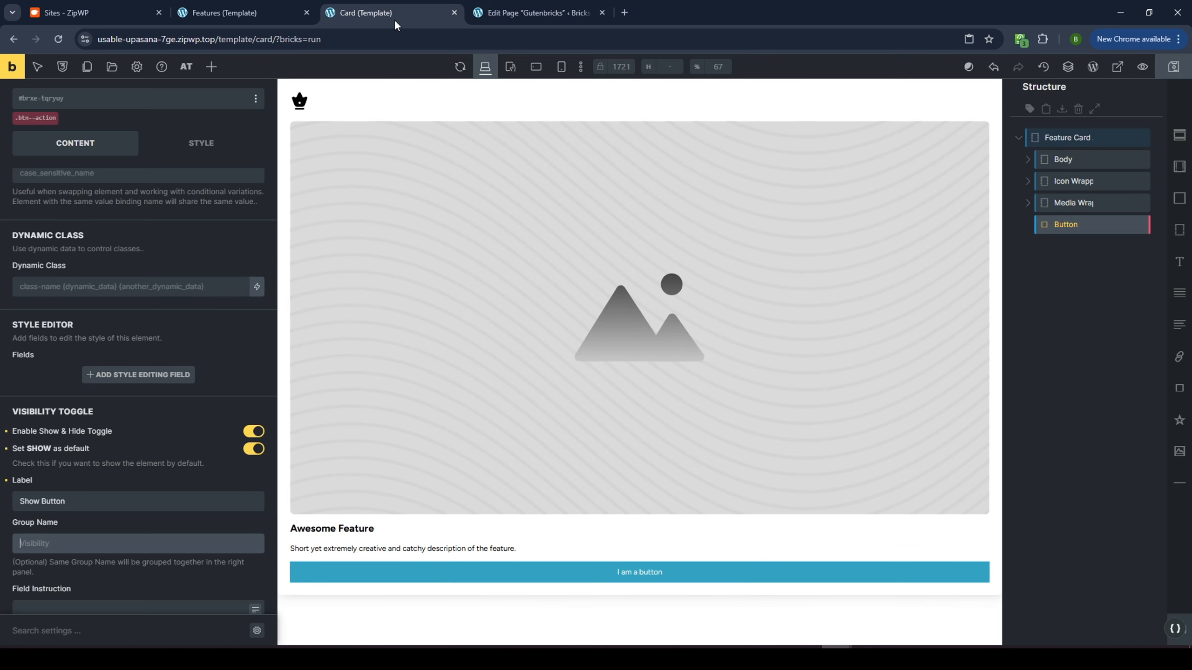
{"action": "left_click", "coordinate": [1053, 138]}
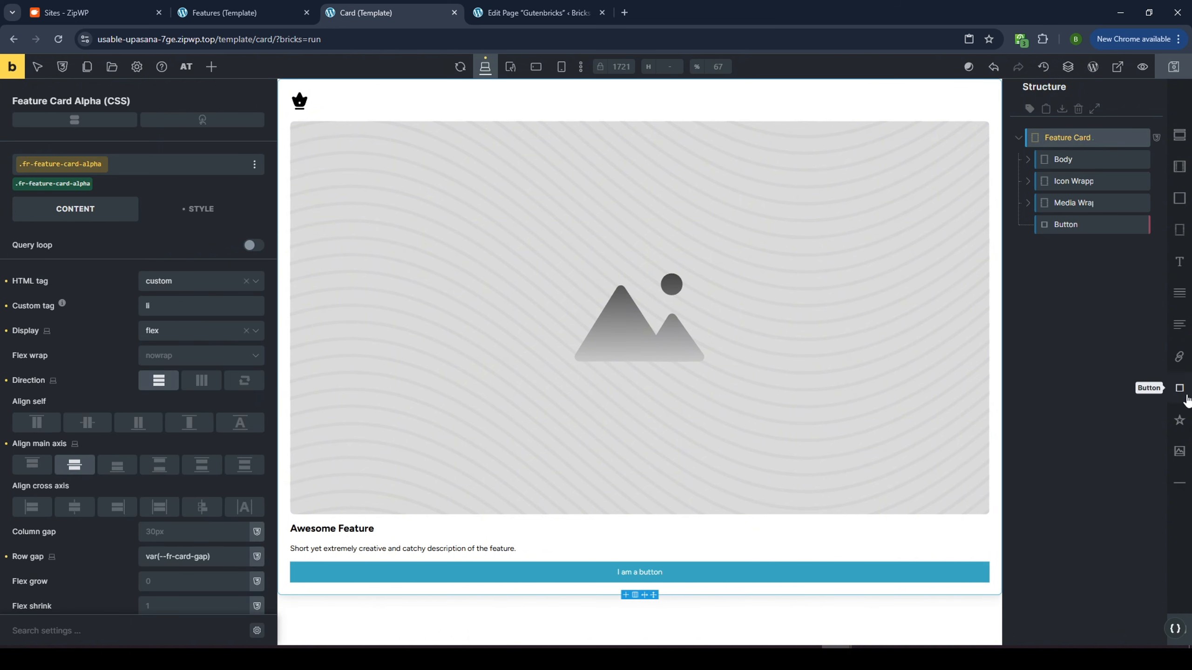
{"action": "left_click", "coordinate": [1179, 451]}
{"action": "left_click", "coordinate": [1058, 247]}
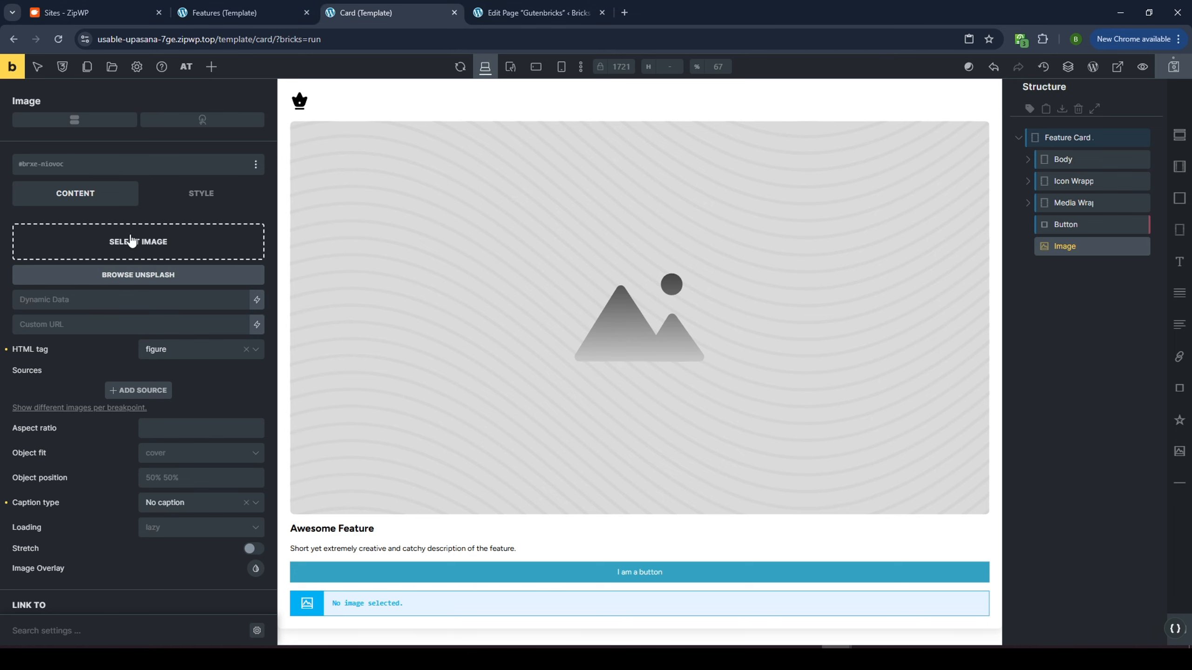
Set the new Image element's top, right, bottom and left position offsets to 0
{"action": "left_click", "coordinate": [210, 197]}
{"action": "left_click", "coordinate": [115, 234]}
{"action": "scroll", "coordinate": [164, 423], "scroll_direction": "down", "scroll_amount": 6}
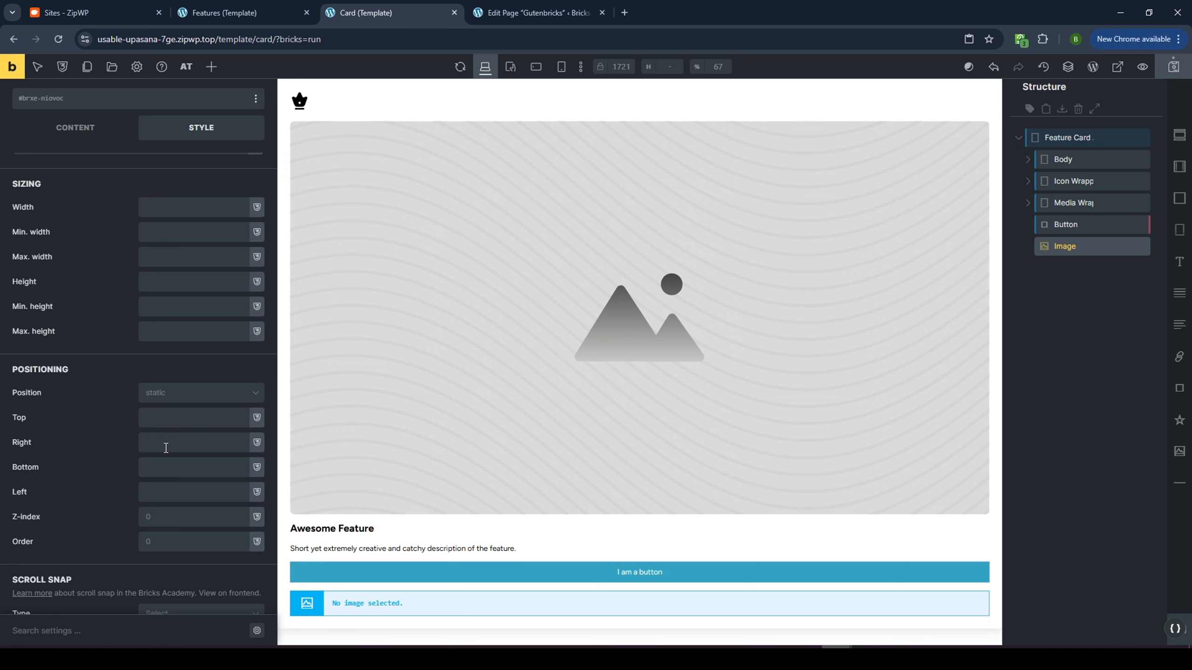
{"action": "left_click", "coordinate": [172, 421]}
{"action": "left_click", "coordinate": [173, 438]}
{"action": "type", "text": "0"}
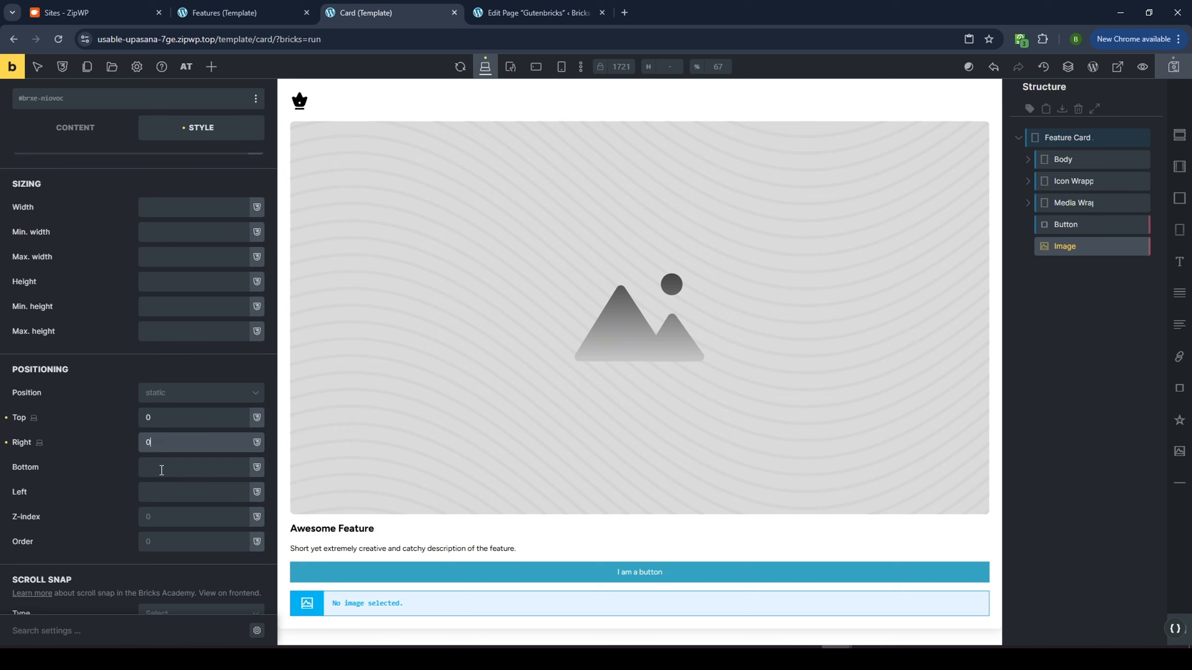
{"action": "left_click", "coordinate": [160, 468]}
{"action": "type", "text": "0"}
{"action": "left_click", "coordinate": [159, 490]}
Set the Image element's position to absolute and its z-index to -1
{"action": "left_click", "coordinate": [176, 394]}
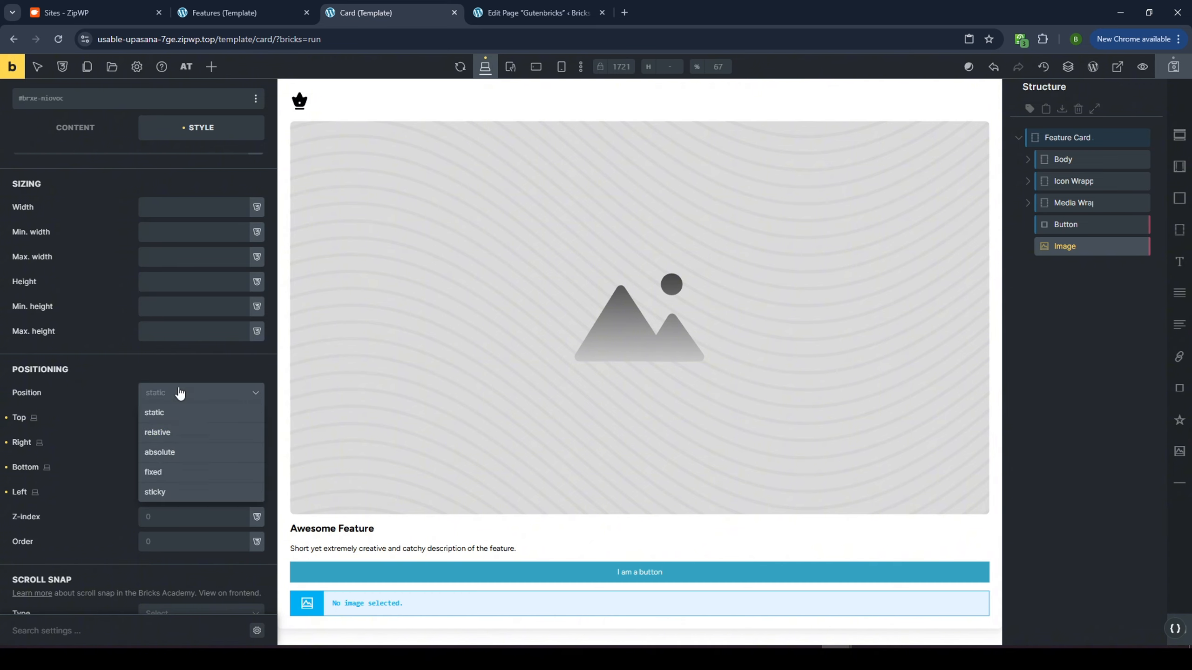
{"action": "left_click", "coordinate": [179, 453]}
{"action": "left_click", "coordinate": [166, 517]}
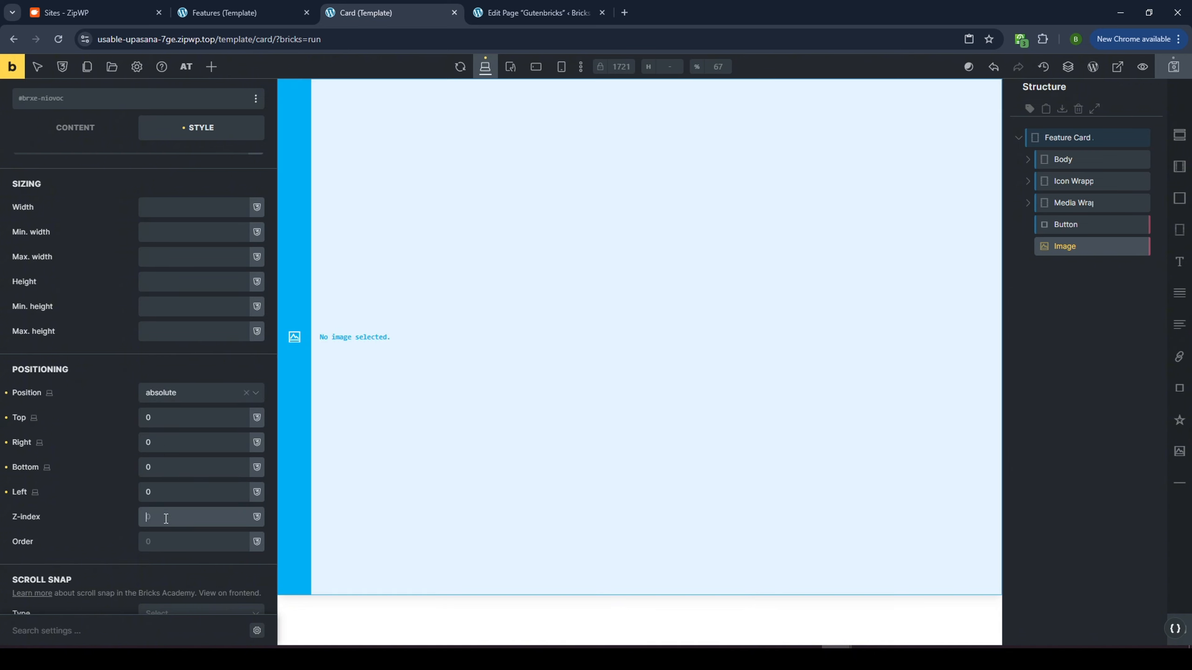
{"action": "type", "text": "-1"}
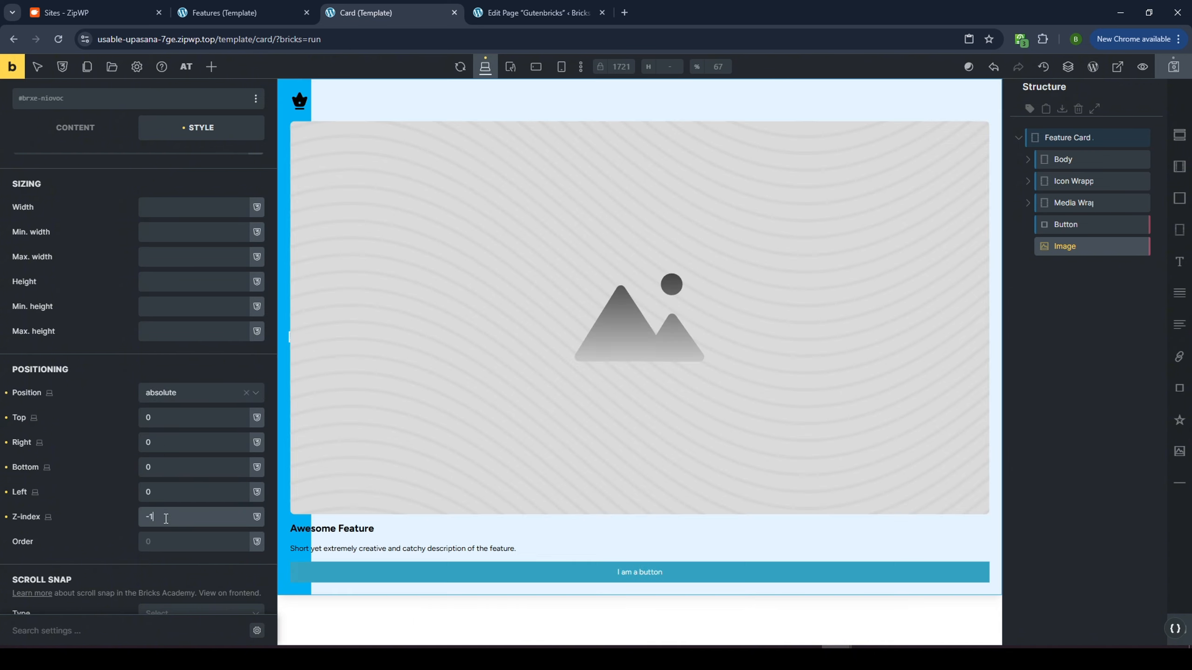
Insert Horizontal-Small.svg from the media library as the Image element's picture
{"action": "left_click", "coordinate": [1078, 245]}
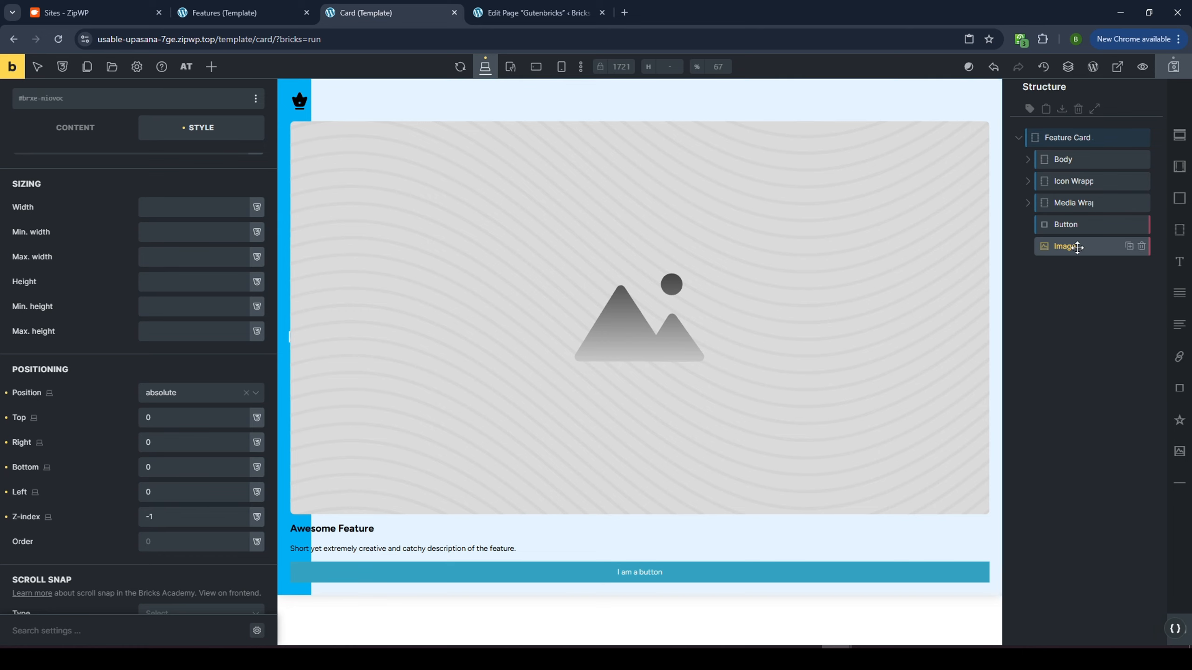
{"action": "left_click", "coordinate": [92, 136]}
{"action": "scroll", "coordinate": [112, 225], "scroll_direction": "up", "scroll_amount": 5}
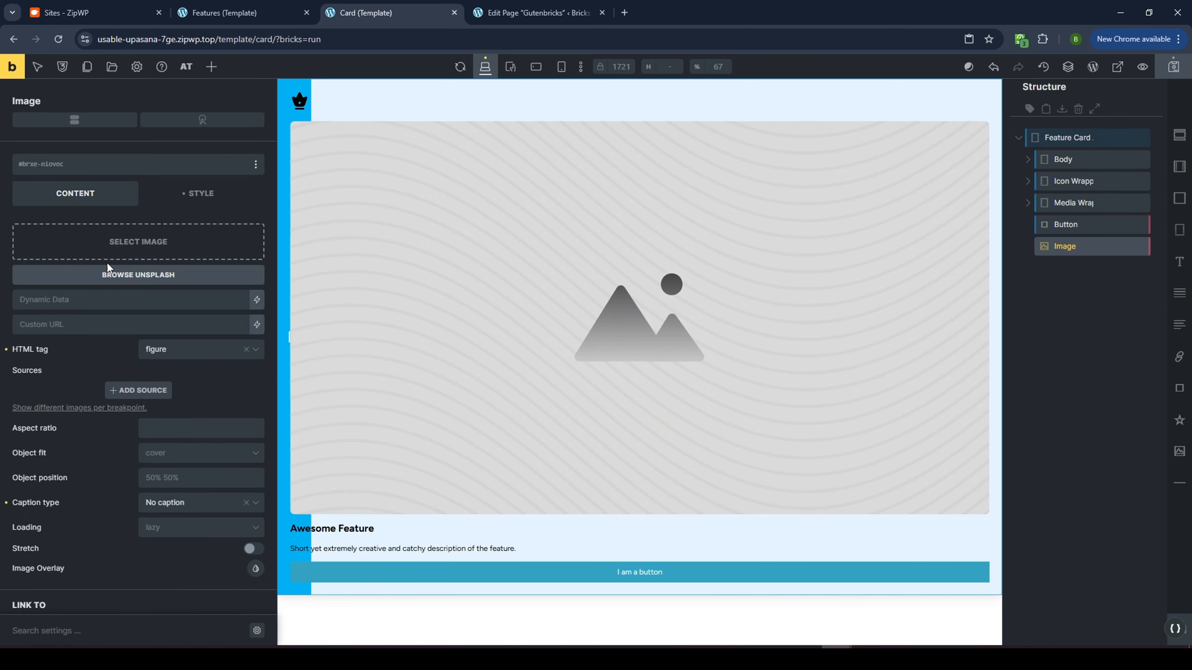
{"action": "left_click", "coordinate": [124, 244]}
{"action": "left_click", "coordinate": [287, 231]}
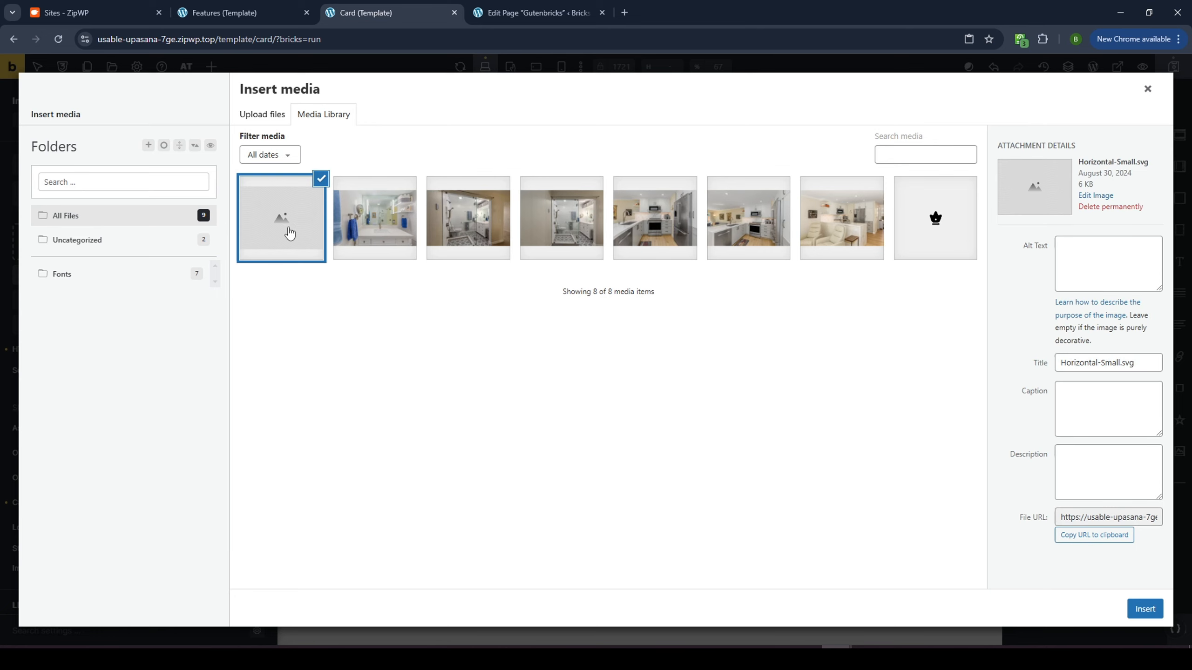
{"action": "left_click", "coordinate": [1144, 609]}
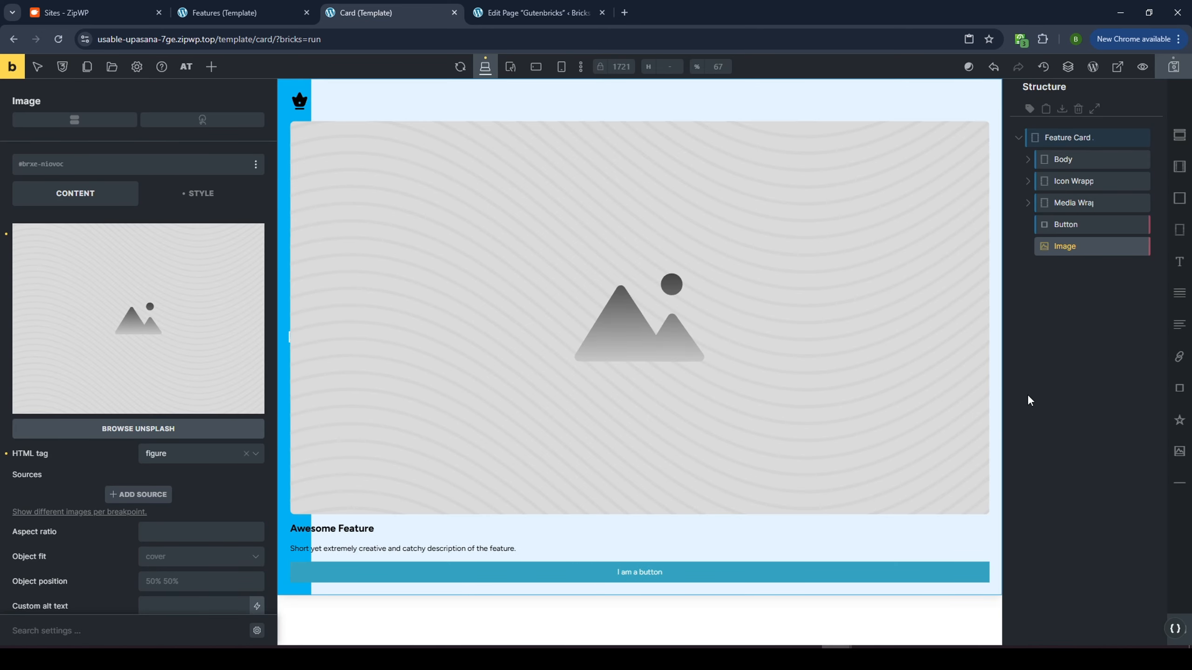
Give the Image element a gradient applied as Overlay with a semi-transparent white color, and save the template
{"action": "left_click", "coordinate": [200, 203]}
{"action": "left_click", "coordinate": [137, 243]}
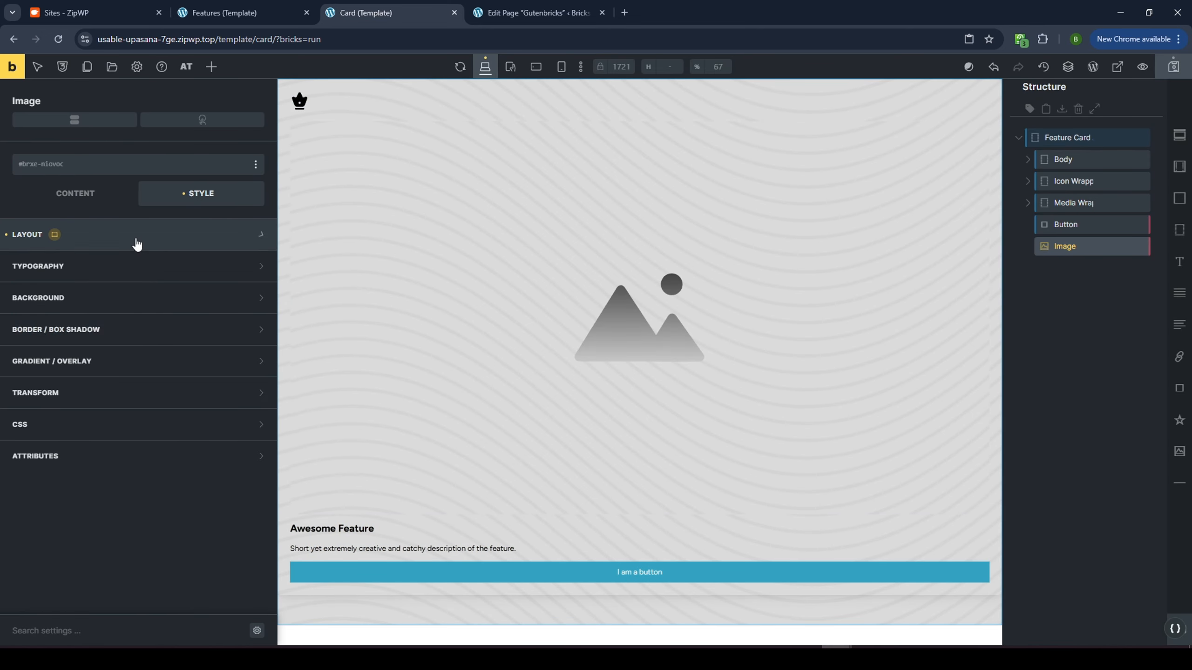
{"action": "left_click", "coordinate": [54, 297]}
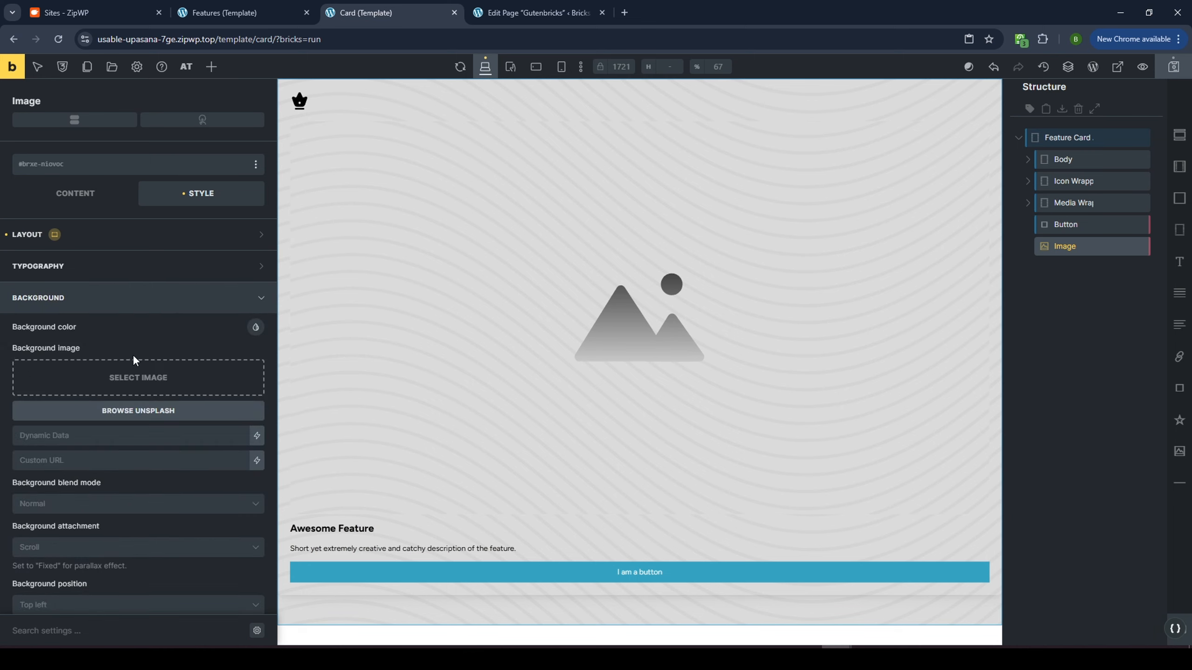
{"action": "left_click", "coordinate": [93, 305]}
{"action": "left_click", "coordinate": [85, 368]}
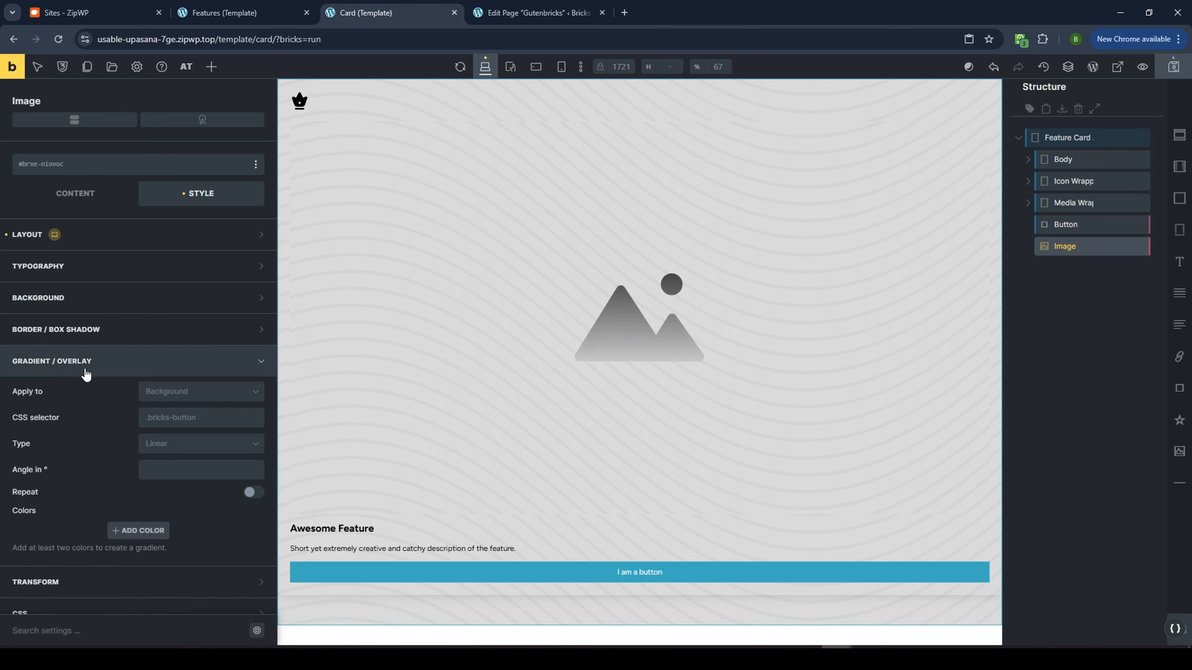
{"action": "left_click", "coordinate": [169, 395]}
{"action": "left_click", "coordinate": [175, 429]}
{"action": "scroll", "coordinate": [99, 428], "scroll_direction": "down", "scroll_amount": 2}
{"action": "left_click", "coordinate": [134, 468]}
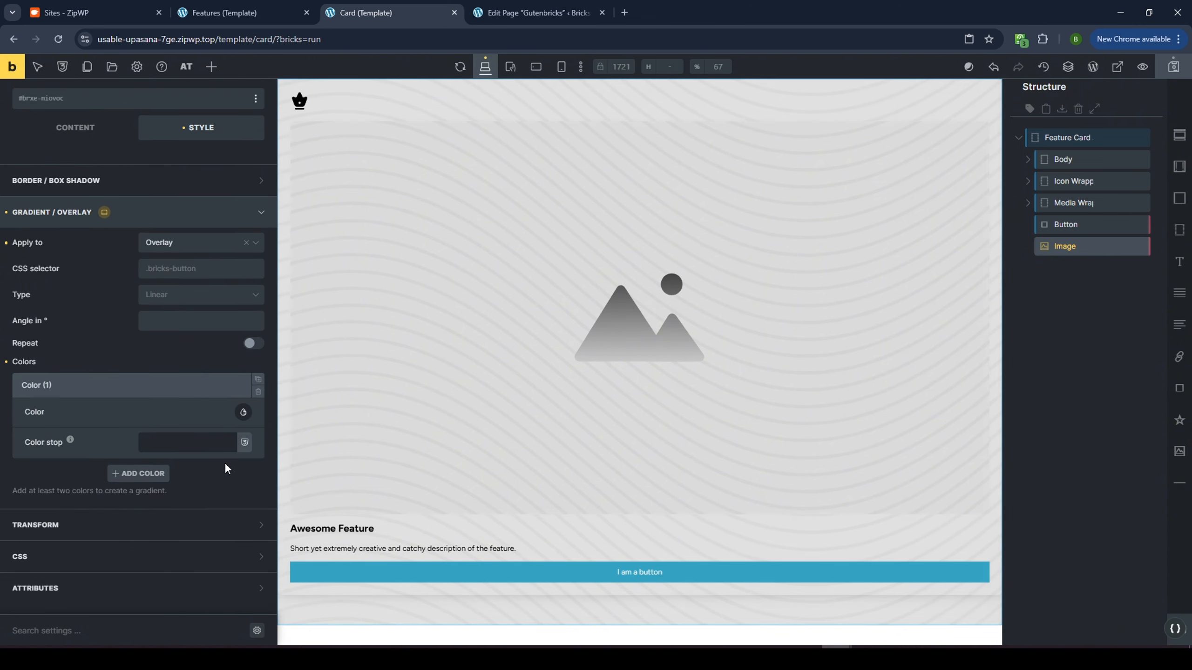
{"action": "left_click", "coordinate": [243, 412]}
{"action": "scroll", "coordinate": [187, 413], "scroll_direction": "down", "scroll_amount": 5}
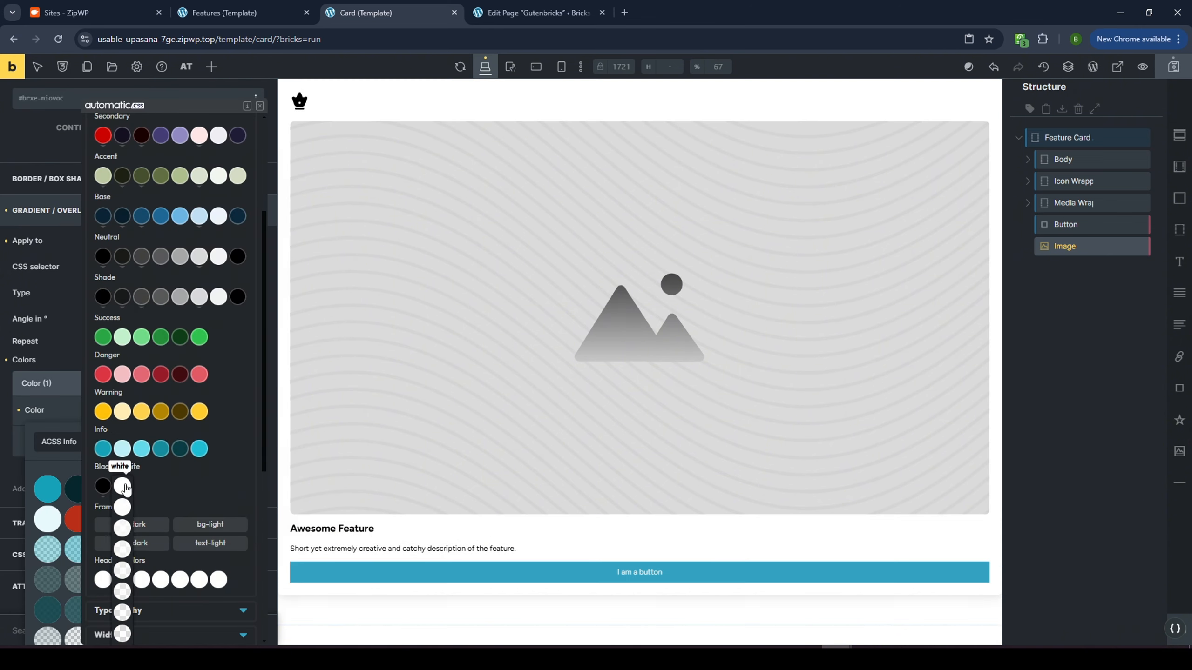
{"action": "left_click", "coordinate": [123, 529]}
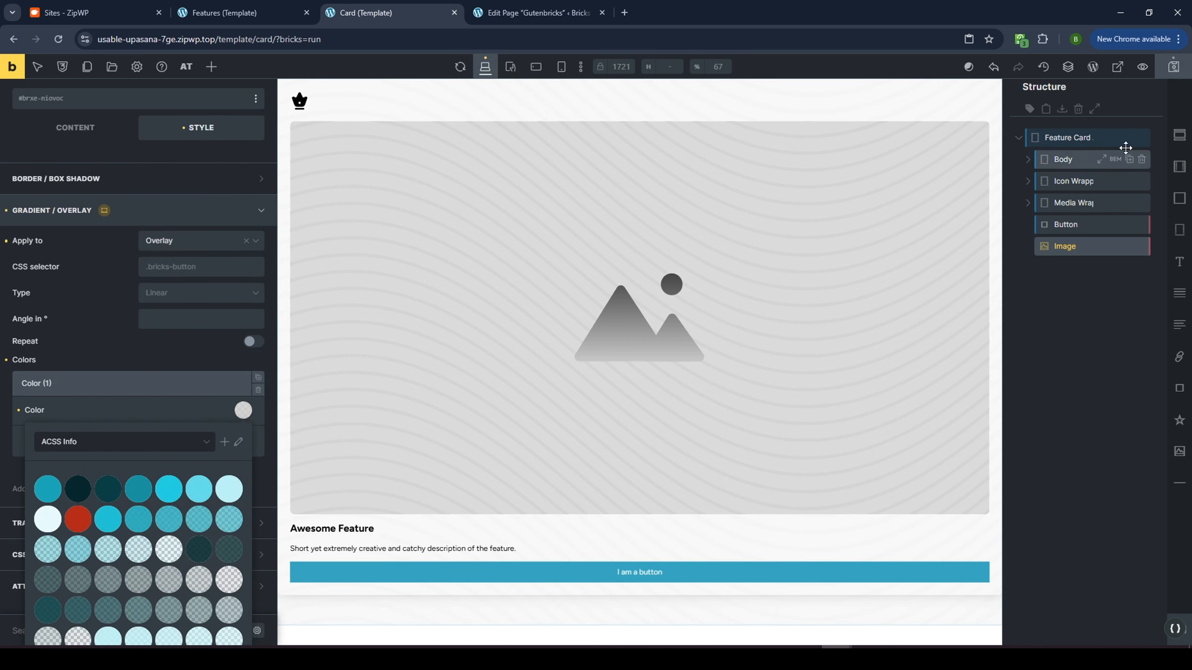
{"action": "left_click", "coordinate": [1173, 66]}
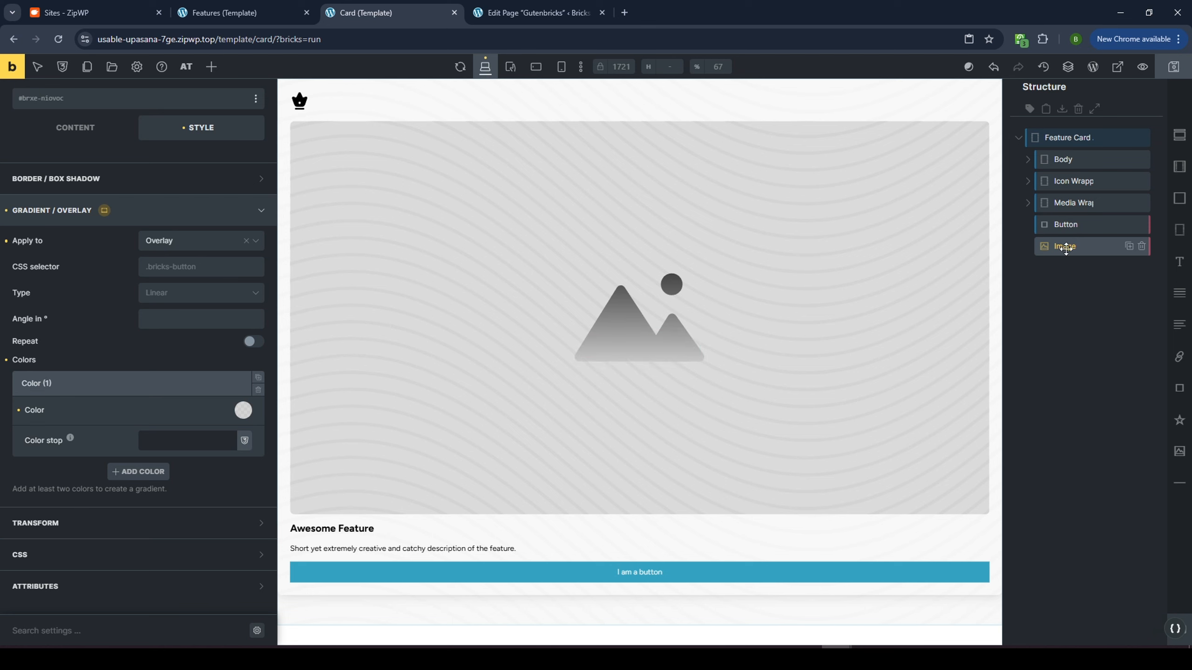
Switch to the Gutenbricks page editor and paste the copied Features block with its cards twice into the empty page
{"action": "left_click", "coordinate": [532, 13]}
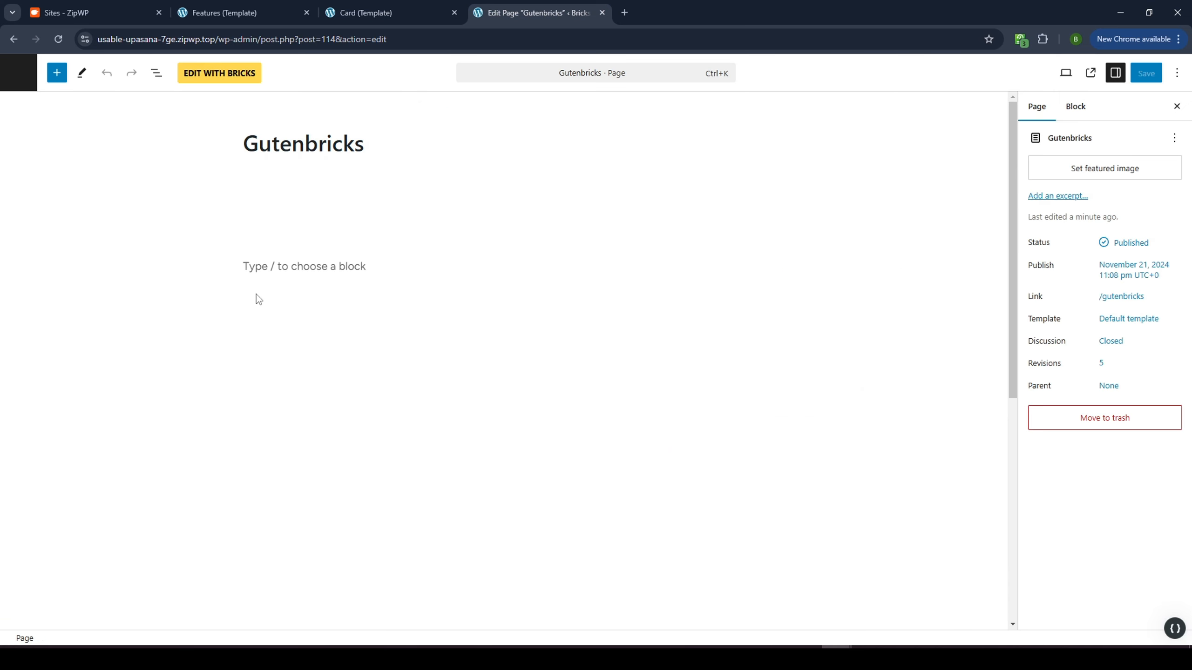
{"action": "left_click", "coordinate": [327, 266]}
{"action": "key", "text": "ctrl+v"}
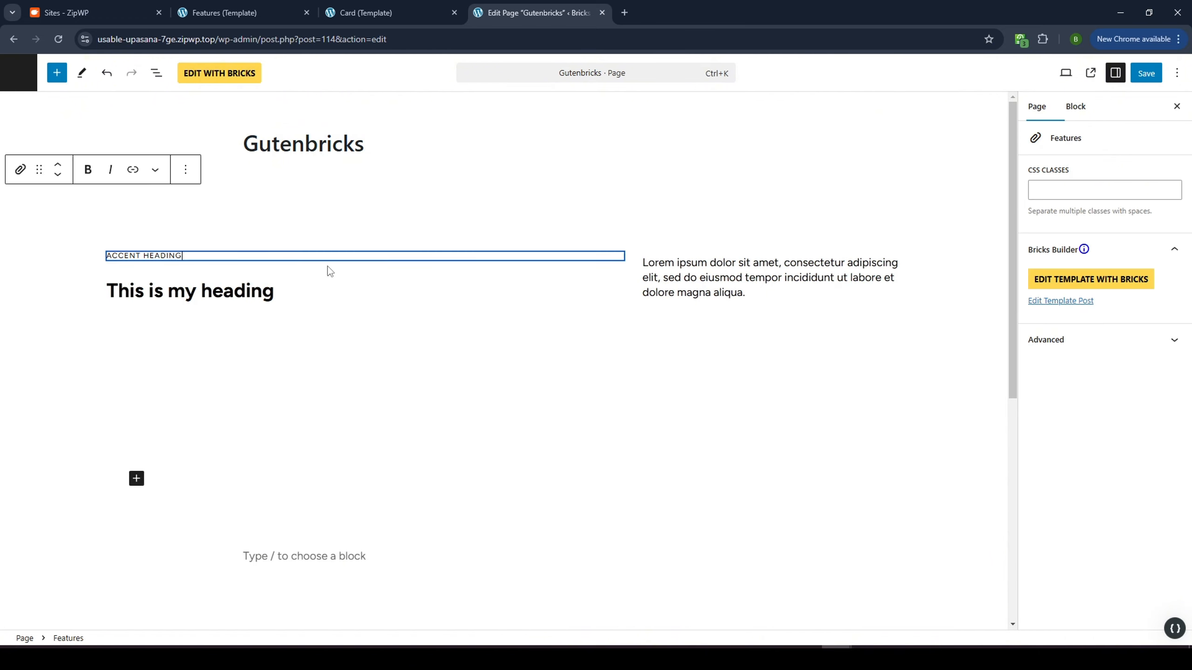
{"action": "key", "text": "ctrl+v"}
{"action": "scroll", "coordinate": [577, 263], "scroll_direction": "down", "scroll_amount": 2}
{"action": "scroll", "coordinate": [581, 268], "scroll_direction": "down", "scroll_amount": 2}
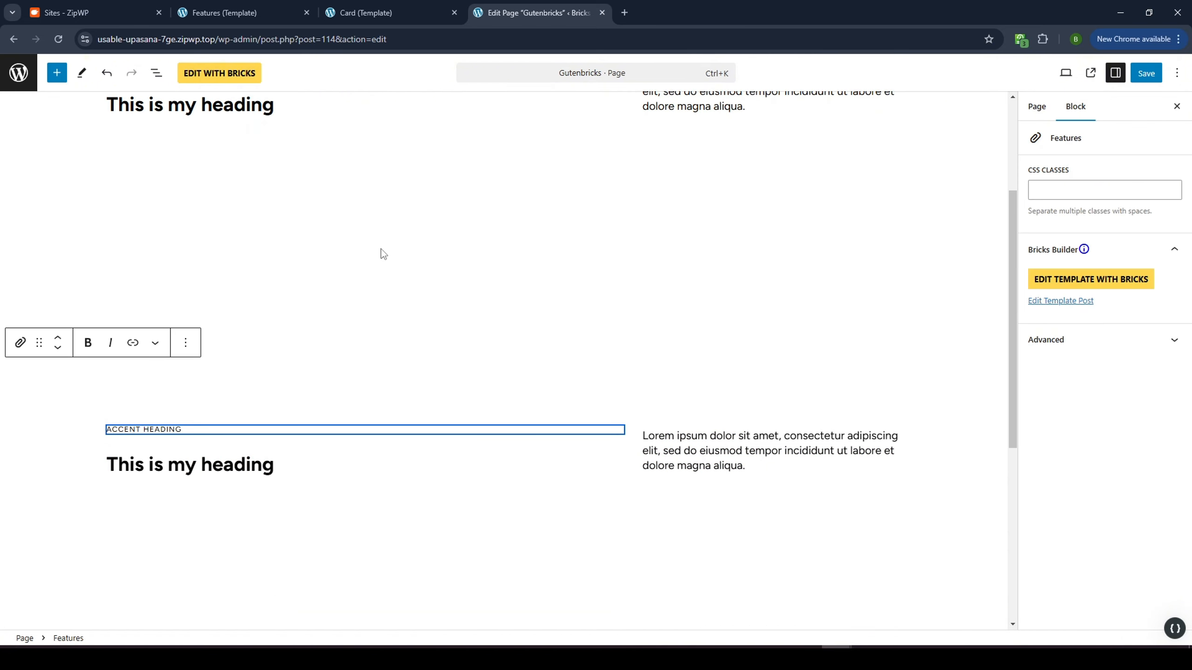
{"action": "scroll", "coordinate": [421, 150], "scroll_direction": "down", "scroll_amount": 5}
{"action": "scroll", "coordinate": [459, 247], "scroll_direction": "up", "scroll_amount": 5}
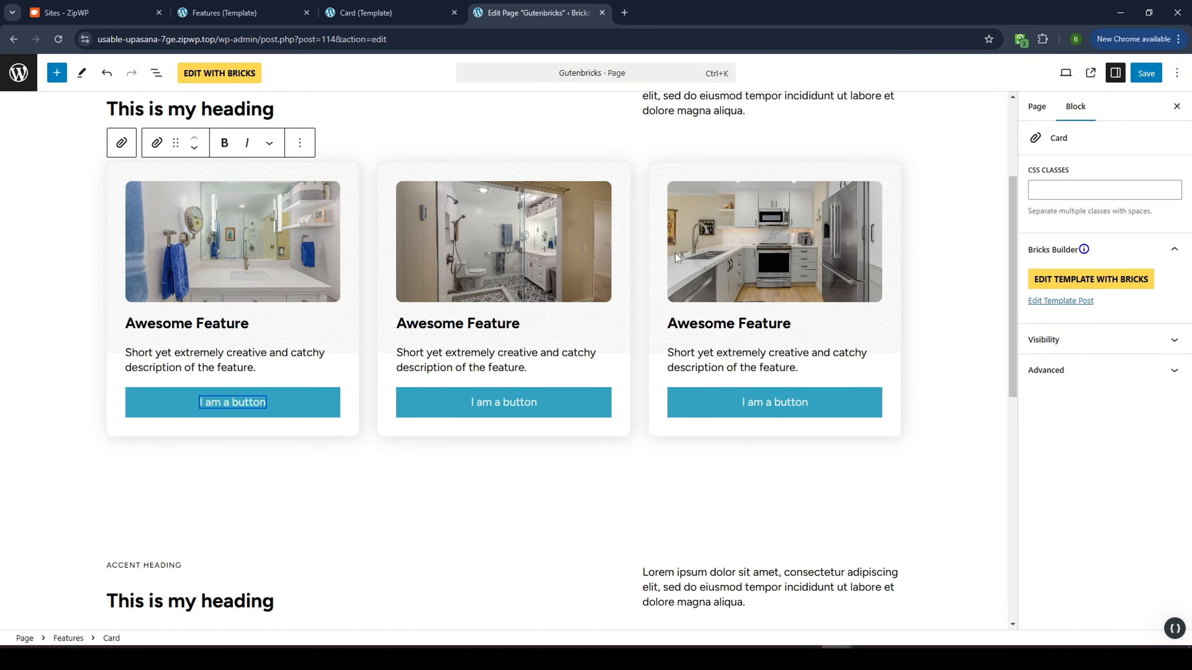
Examine the second and third cards' block settings for a background image option, expanding the third card's visibility settings
{"action": "scroll", "coordinate": [630, 188], "scroll_direction": "up", "scroll_amount": 1}
{"action": "left_click", "coordinate": [628, 231]}
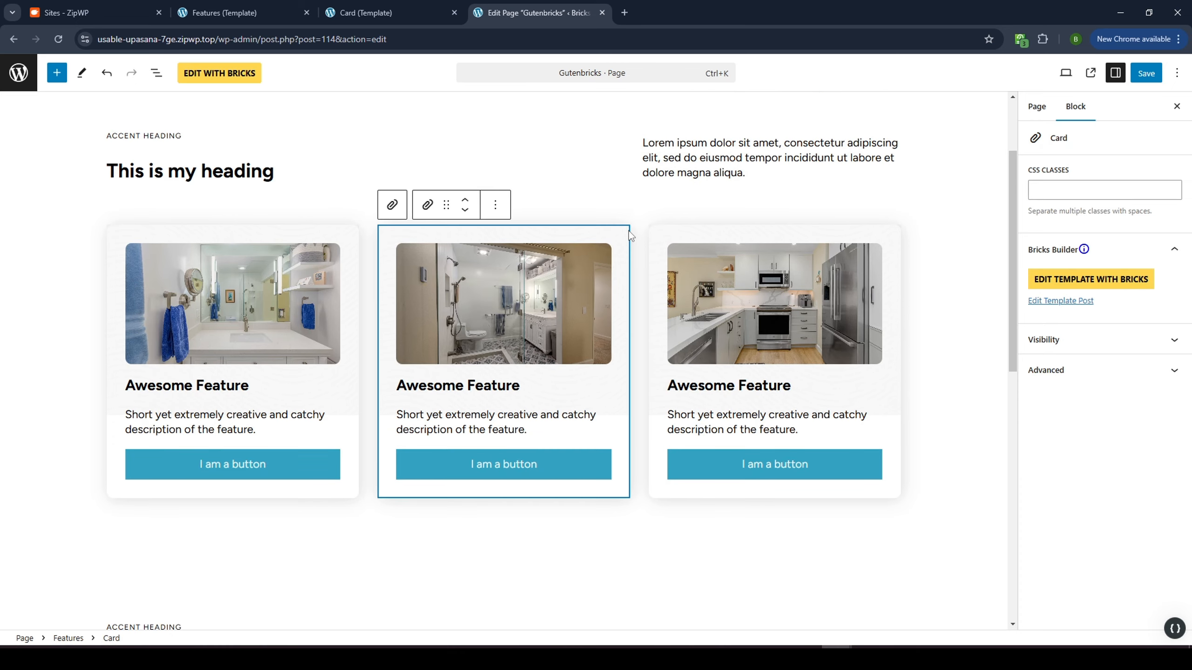
{"action": "left_click", "coordinate": [886, 242]}
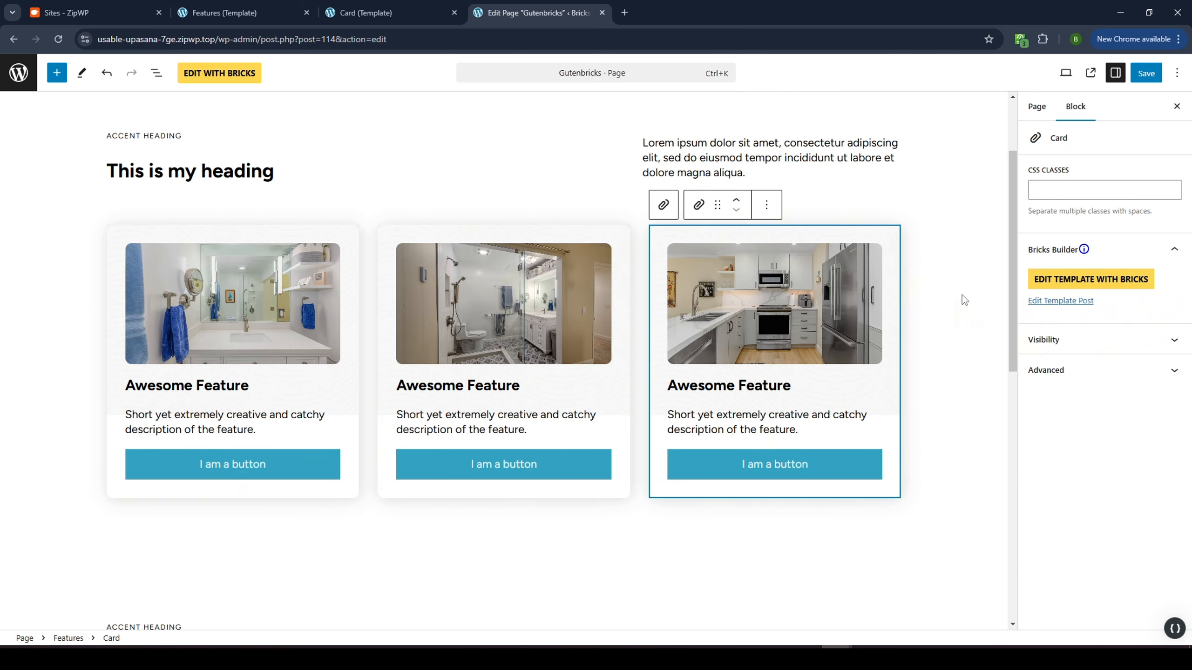
{"action": "left_click", "coordinate": [1083, 344]}
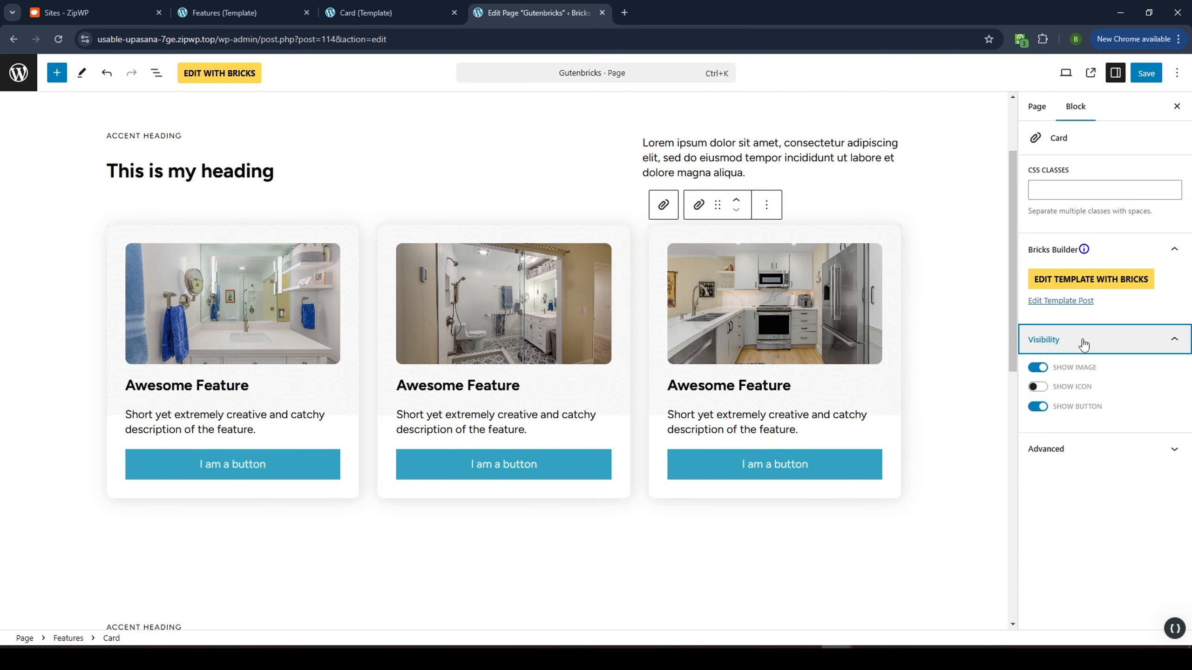
{"action": "left_click", "coordinate": [672, 235]}
{"action": "double_click", "coordinate": [668, 237]}
In the Card template, enable the Gutenbricks editor field for the background Image element and save the template
{"action": "left_click", "coordinate": [377, 7]}
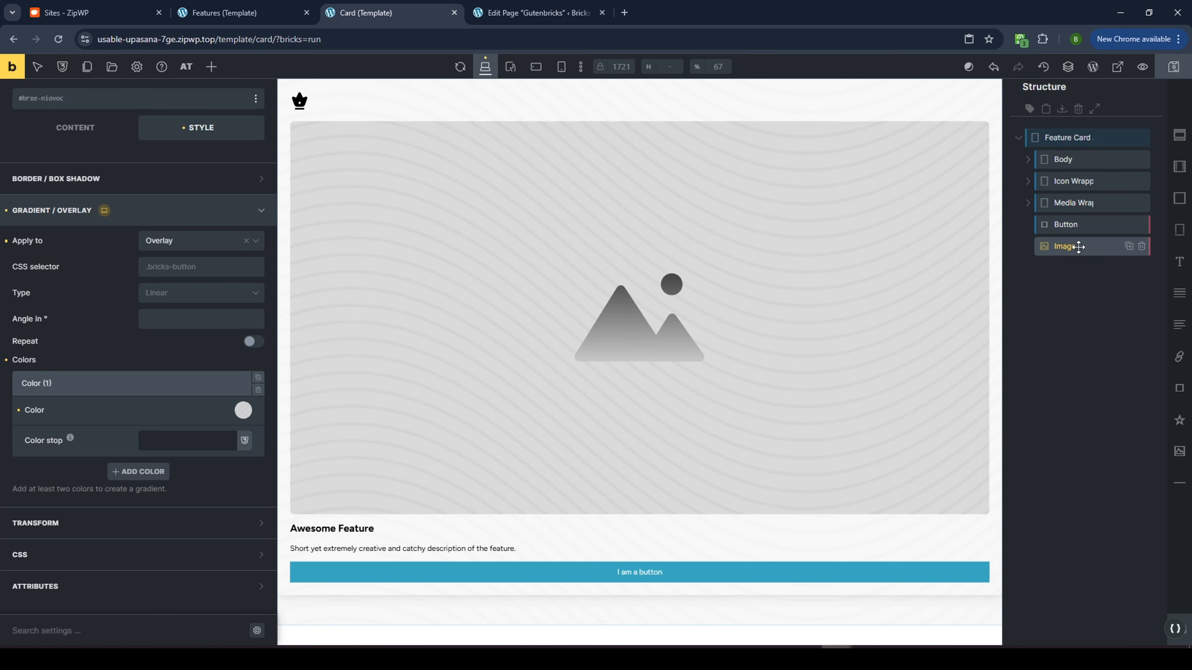
{"action": "left_click", "coordinate": [69, 135]}
{"action": "left_click", "coordinate": [144, 582]}
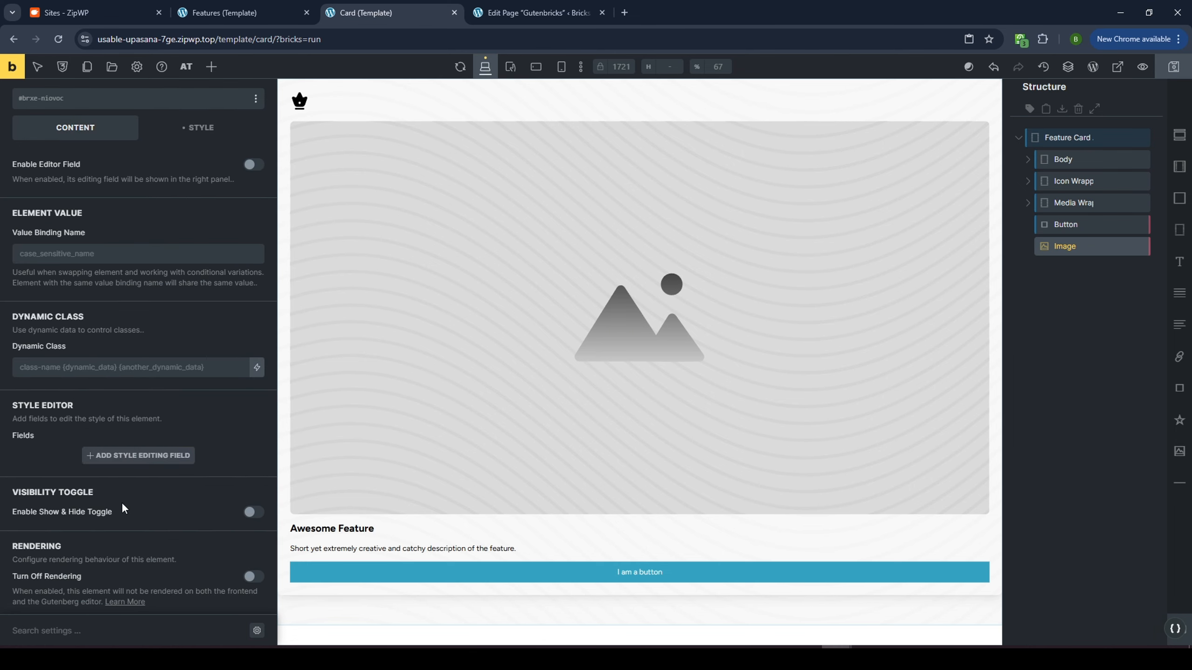
{"action": "scroll", "coordinate": [72, 410], "scroll_direction": "up", "scroll_amount": 5}
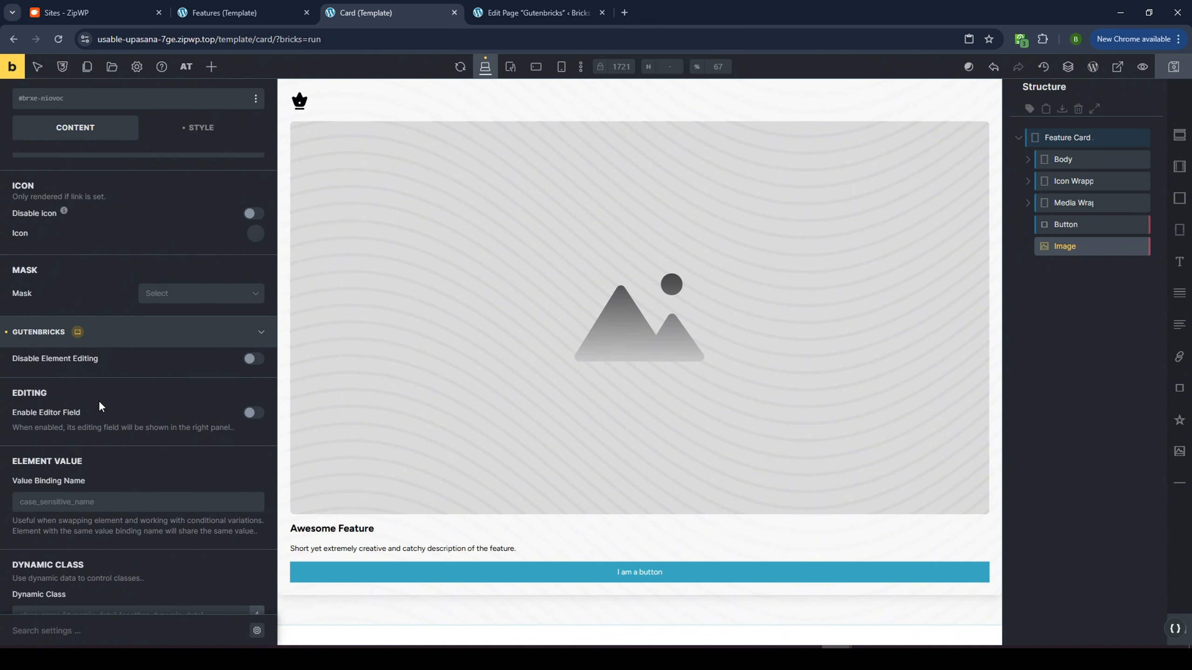
{"action": "scroll", "coordinate": [99, 404], "scroll_direction": "down", "scroll_amount": 1}
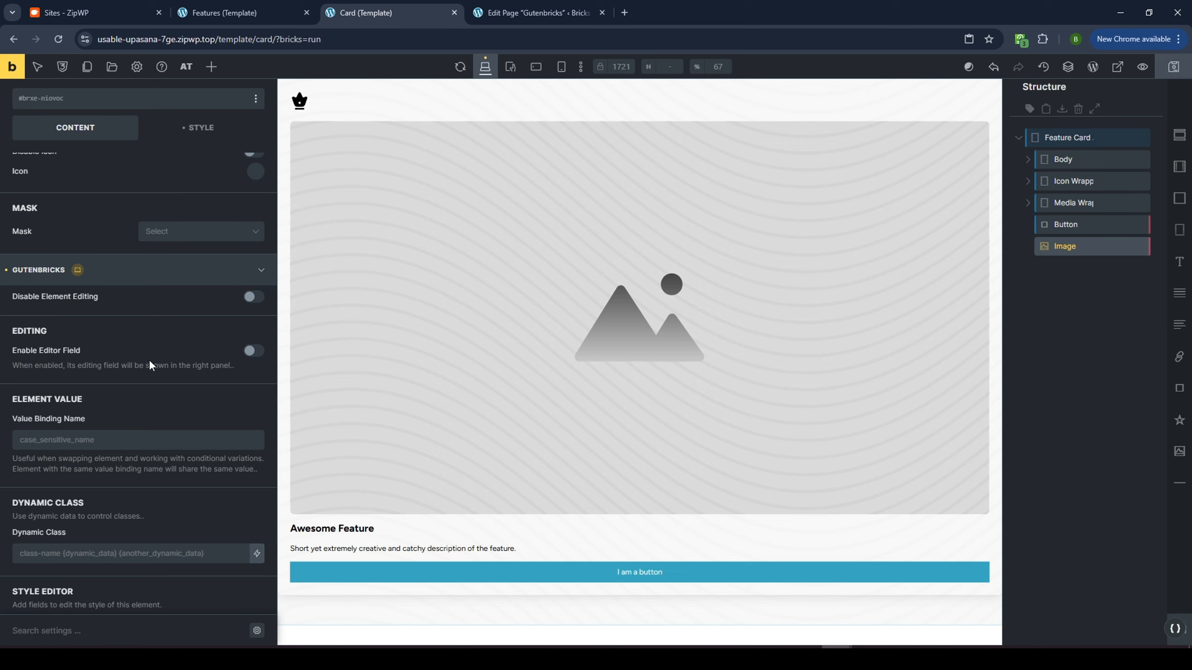
{"action": "left_click", "coordinate": [253, 351]}
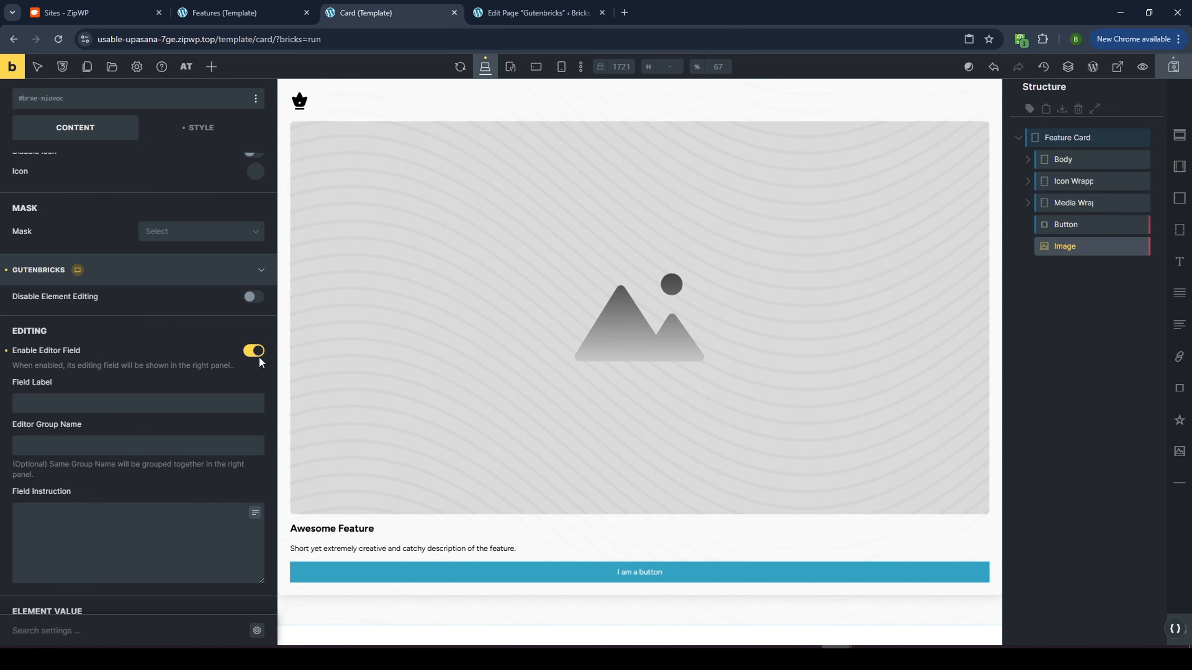
{"action": "left_click", "coordinate": [512, 13]}
{"action": "left_click", "coordinate": [403, 13]}
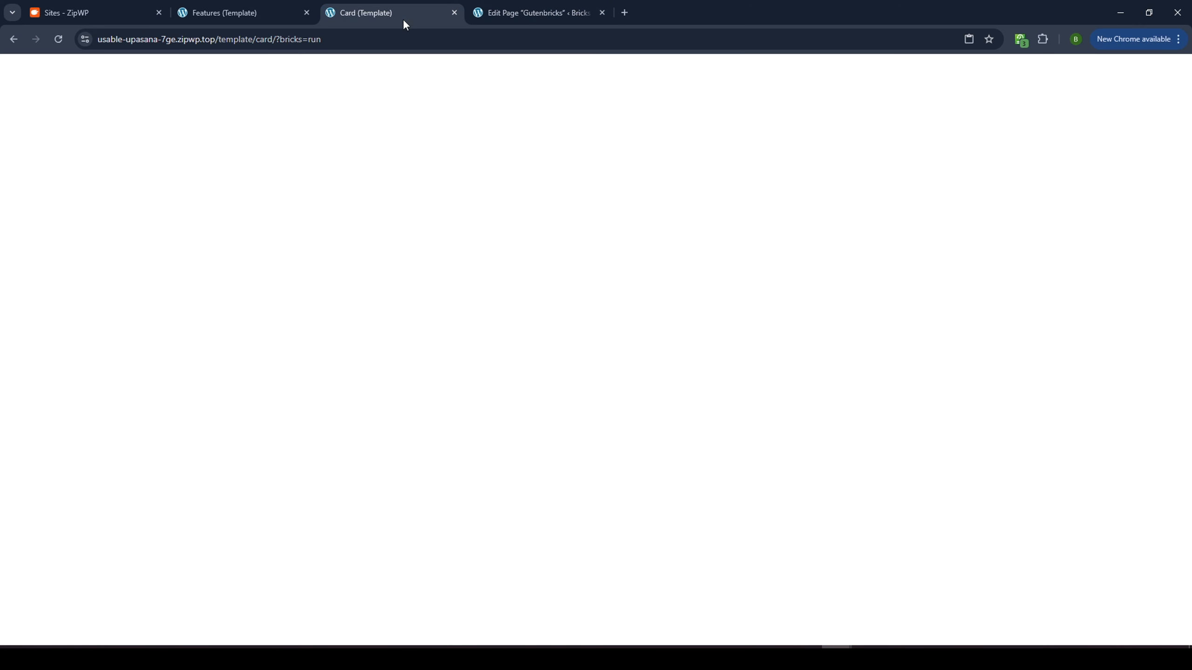
{"action": "key", "text": "ctrl+s"}
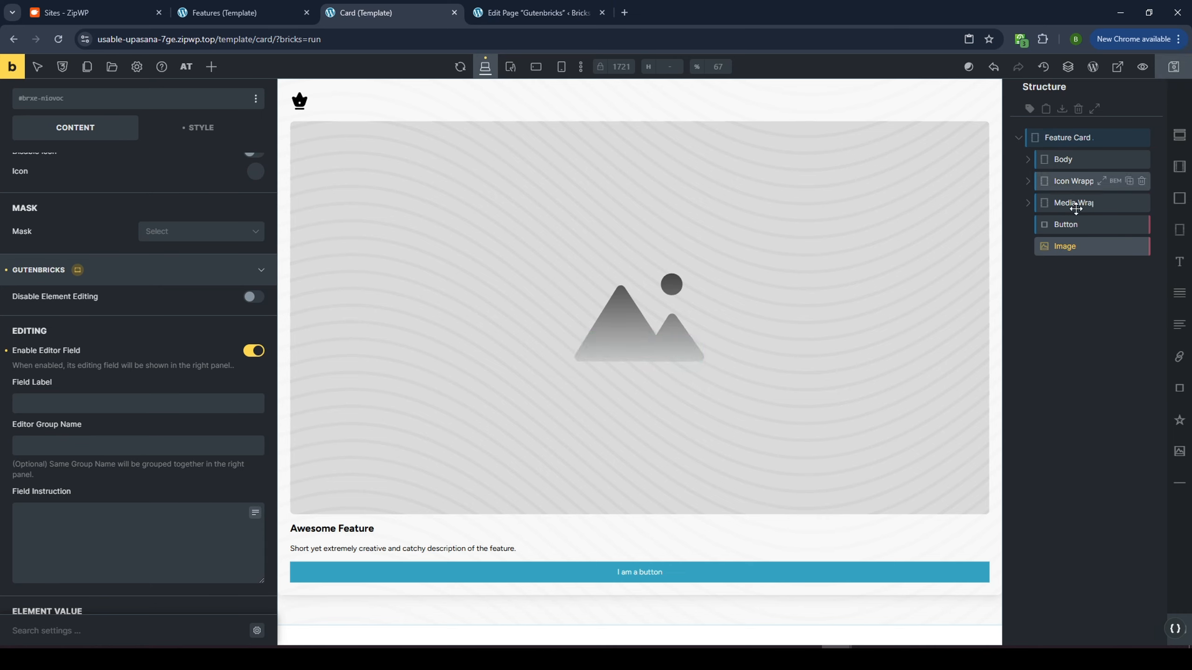
Set the background Image element's width and height to 100% in its layout styles
{"action": "scroll", "coordinate": [207, 160], "scroll_direction": "up", "scroll_amount": 10}
{"action": "left_click", "coordinate": [165, 197]}
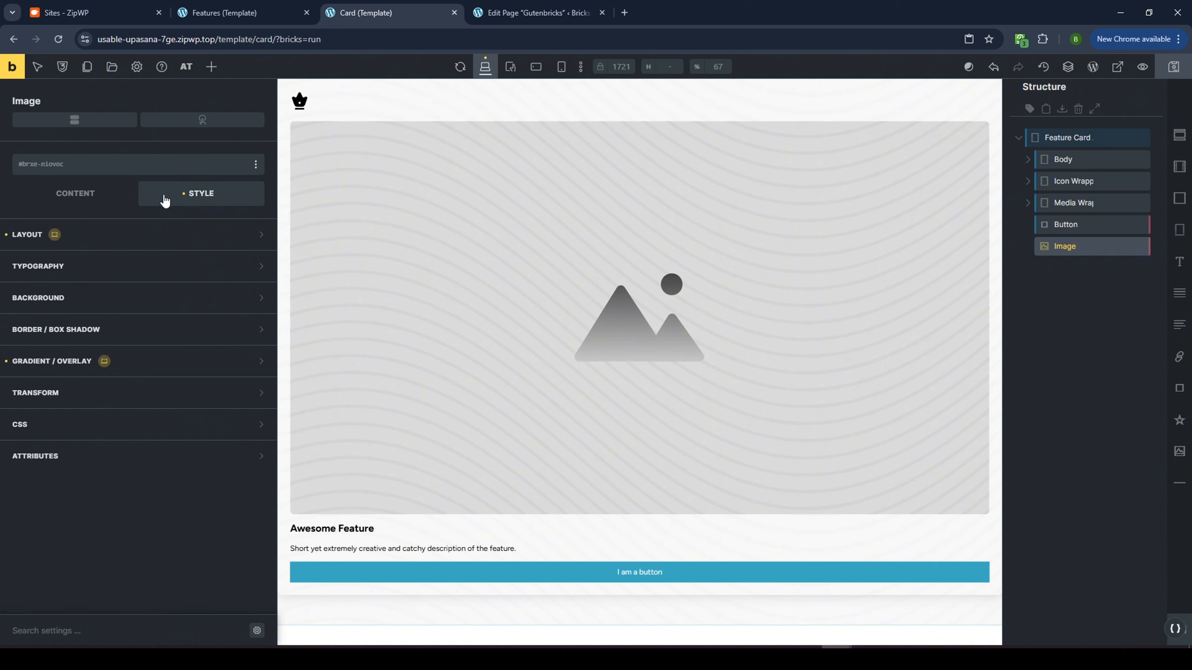
{"action": "left_click", "coordinate": [165, 229]}
{"action": "scroll", "coordinate": [174, 461], "scroll_direction": "down", "scroll_amount": 1}
{"action": "left_click", "coordinate": [176, 462]}
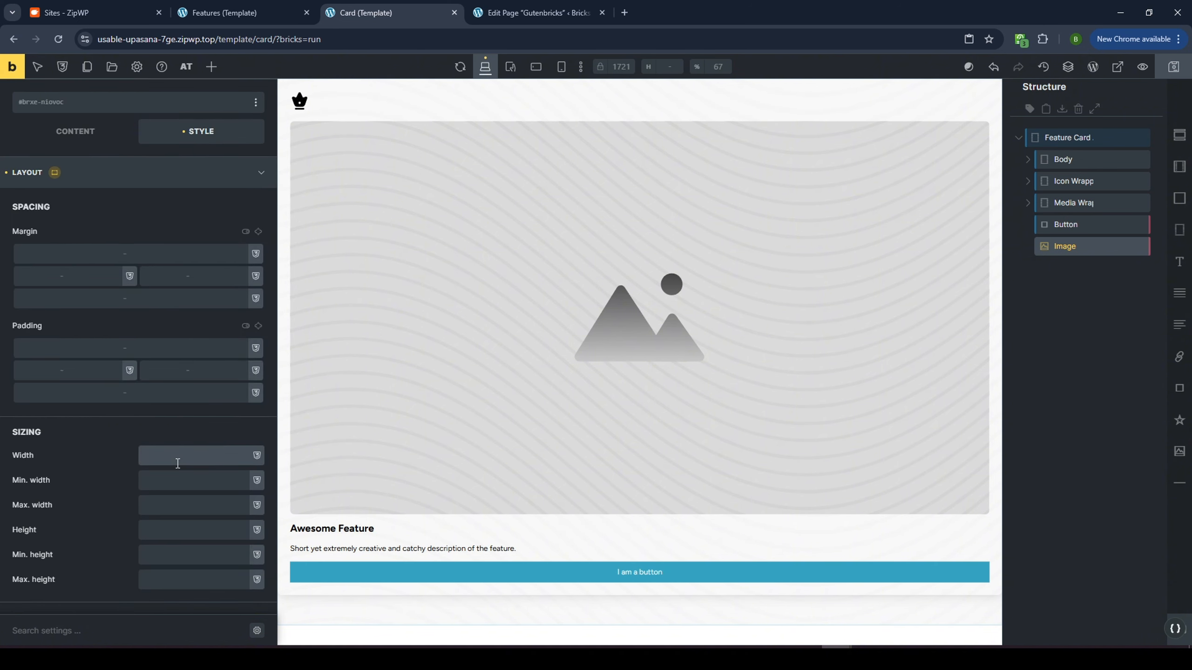
{"action": "type", "text": "100%"}
{"action": "left_click", "coordinate": [193, 525]}
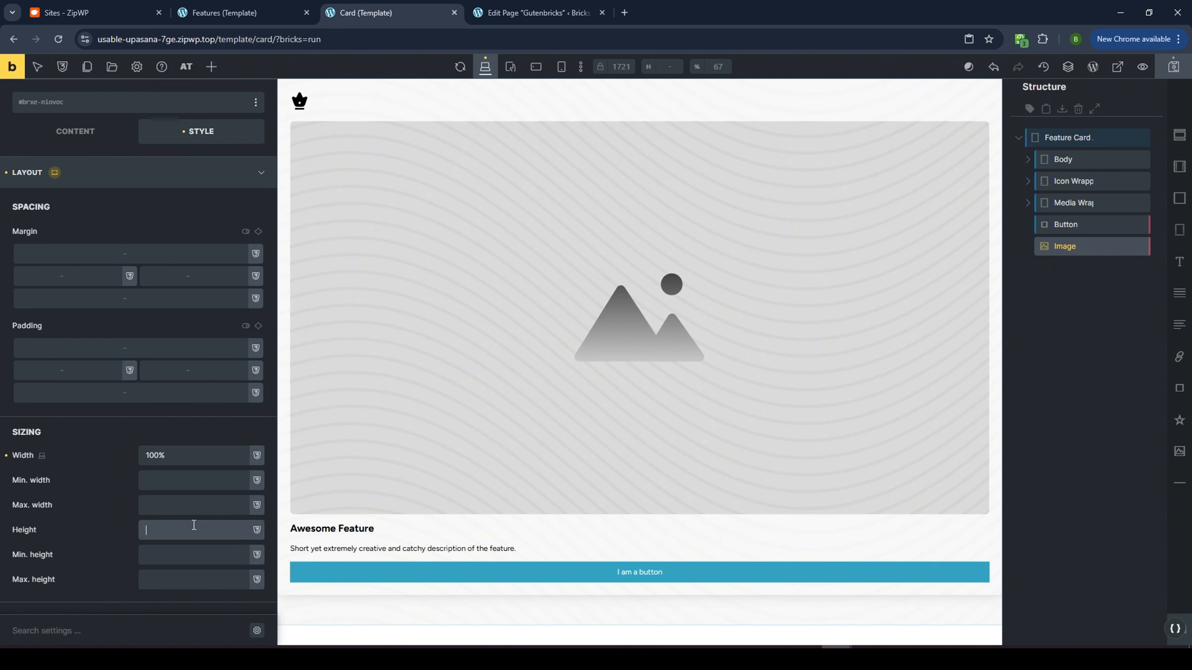
{"action": "type", "text": "100%"}
Set the Feature Card element's overflow to hidden and save the template
{"action": "left_click", "coordinate": [1074, 144]}
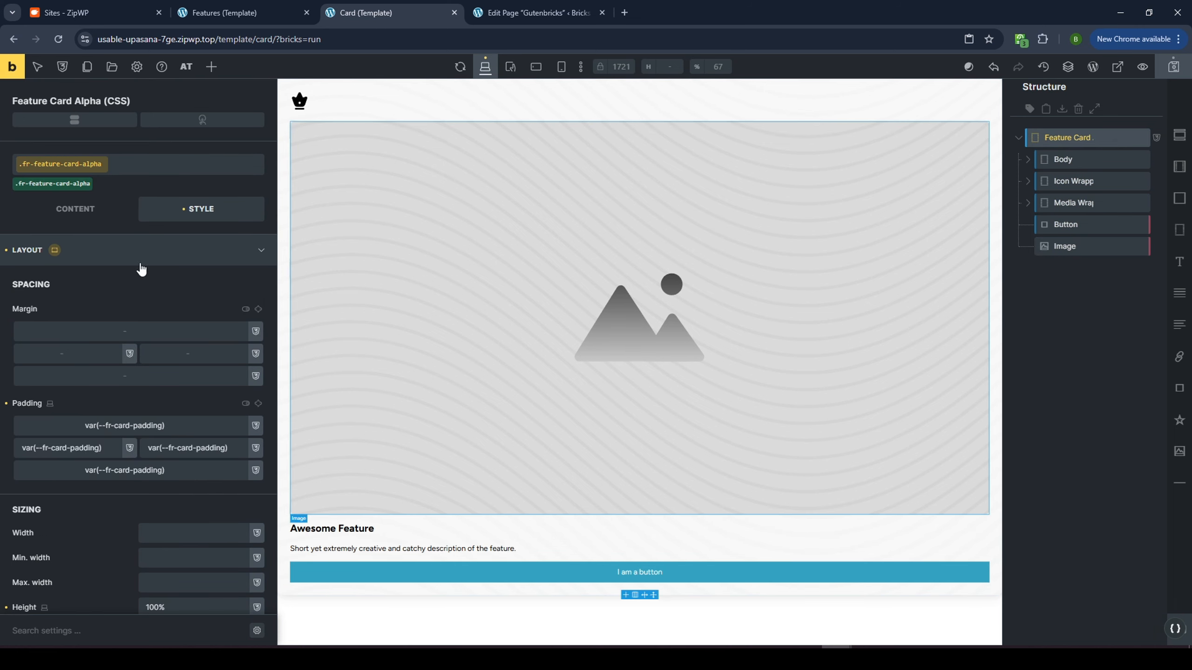
{"action": "left_click", "coordinate": [108, 247]}
{"action": "left_click", "coordinate": [112, 249]}
{"action": "scroll", "coordinate": [121, 371], "scroll_direction": "down", "scroll_amount": 4}
{"action": "scroll", "coordinate": [121, 370], "scroll_direction": "down", "scroll_amount": 3}
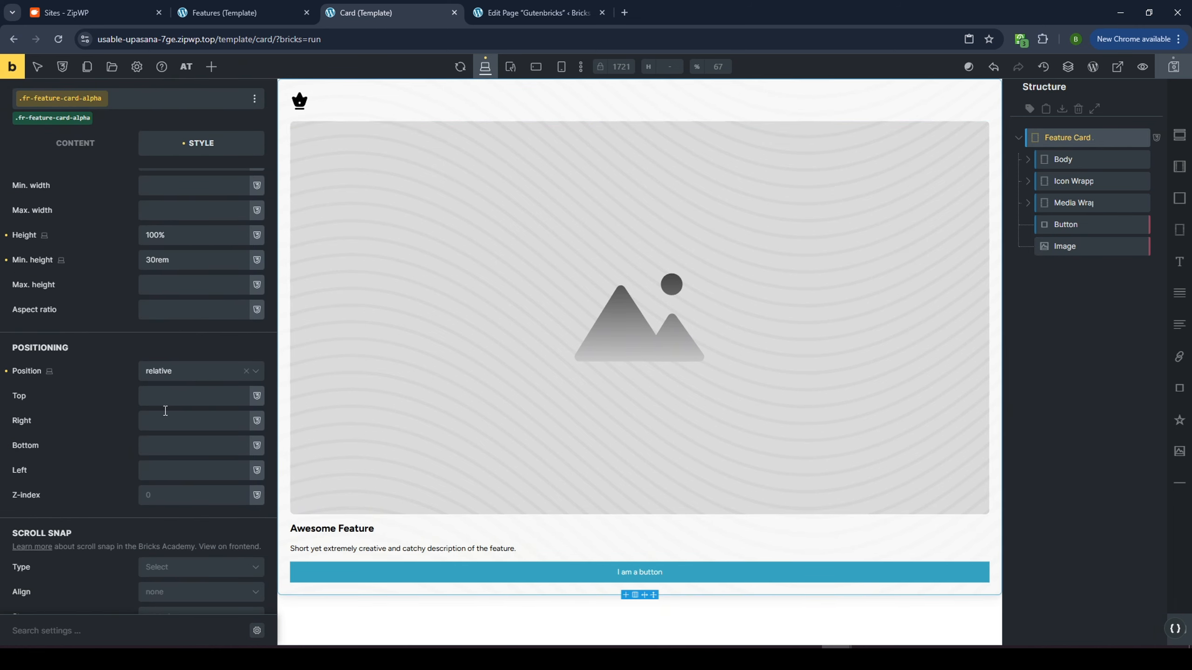
{"action": "scroll", "coordinate": [95, 404], "scroll_direction": "down", "scroll_amount": 6}
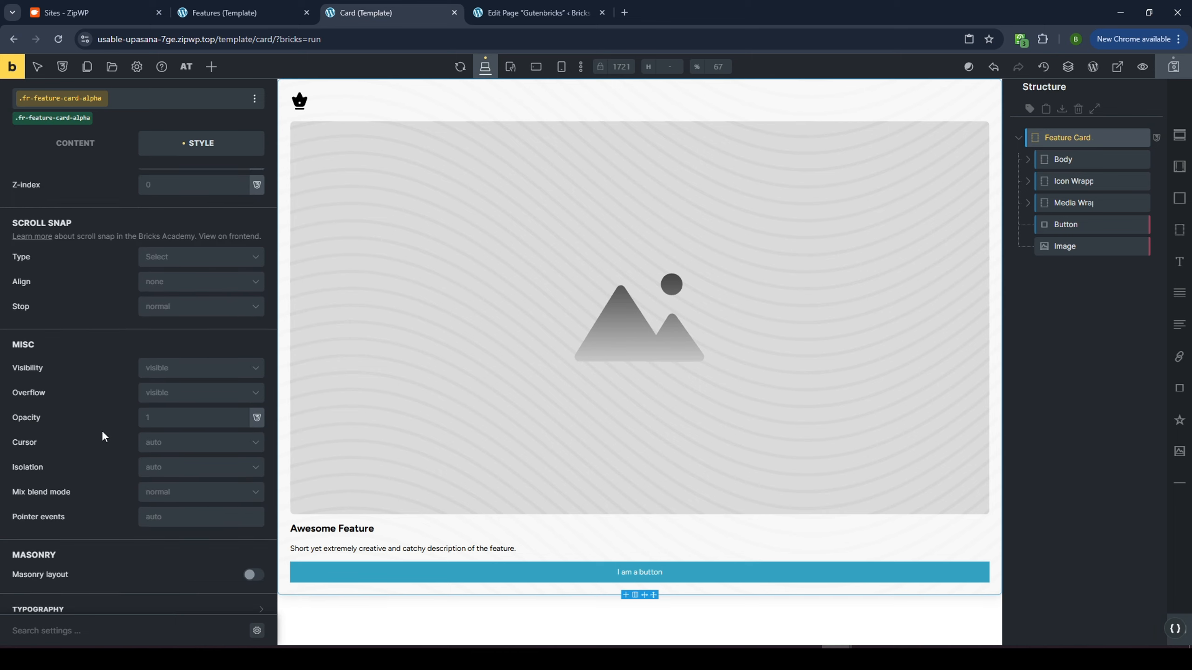
{"action": "left_click", "coordinate": [180, 394]}
{"action": "left_click", "coordinate": [166, 468]}
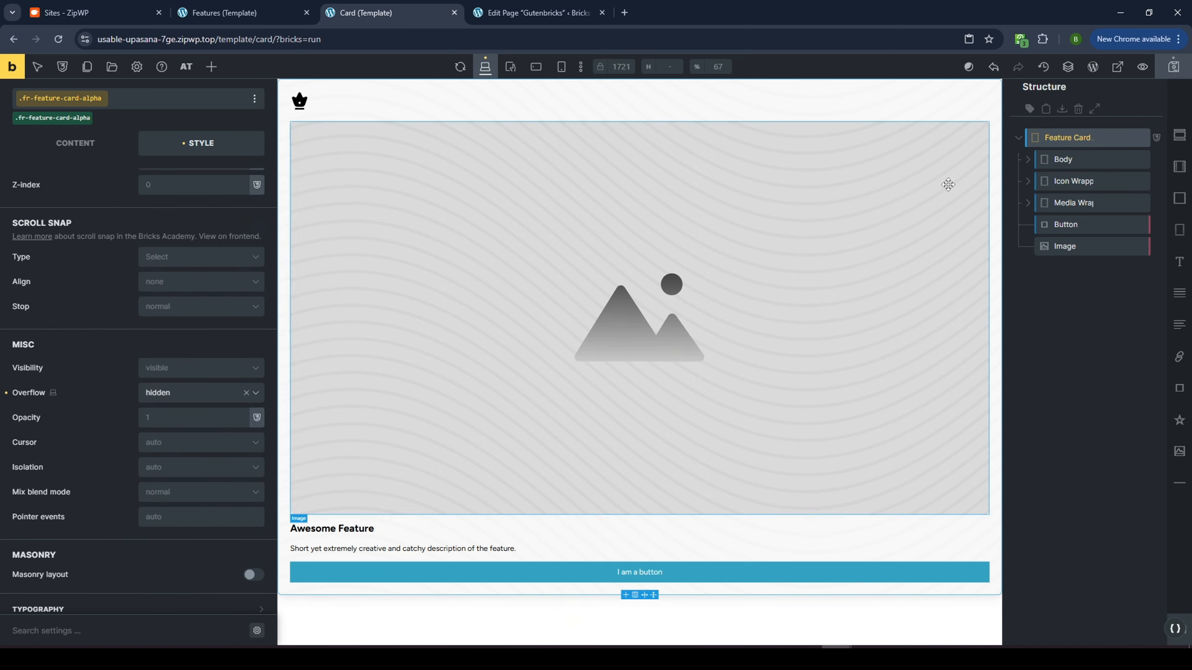
{"action": "left_click", "coordinate": [1173, 67]}
Return to the Gutenbricks page editor and reload it to load the updated card template
{"action": "left_click", "coordinate": [519, 12]}
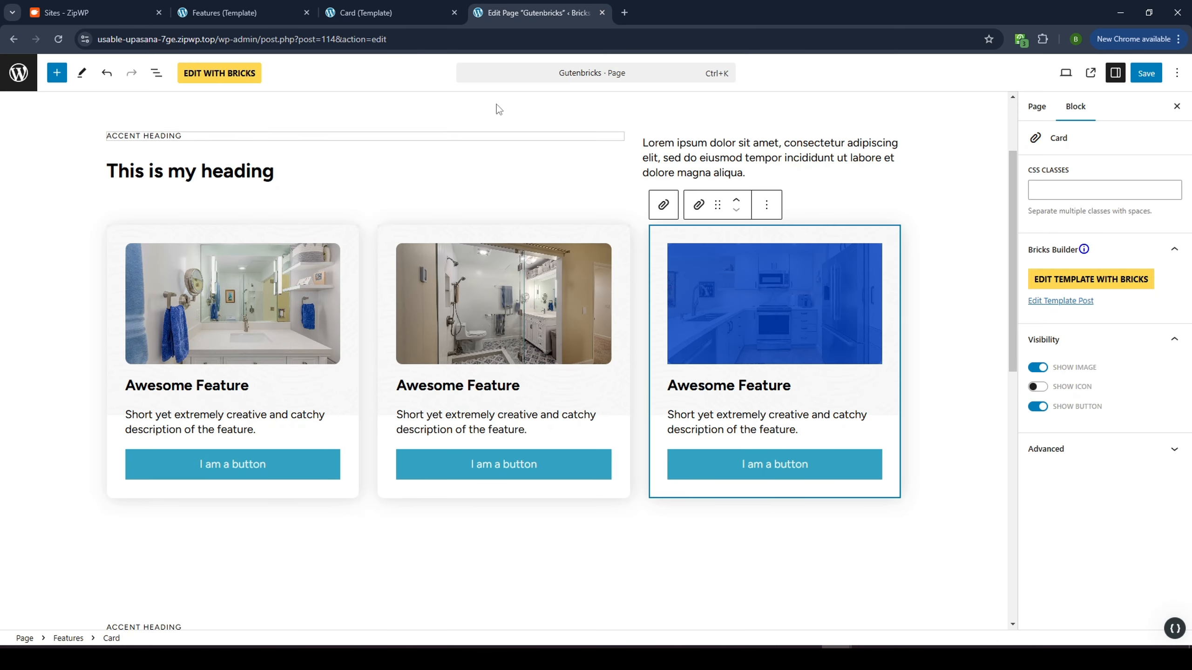
{"action": "left_click", "coordinate": [396, 153]}
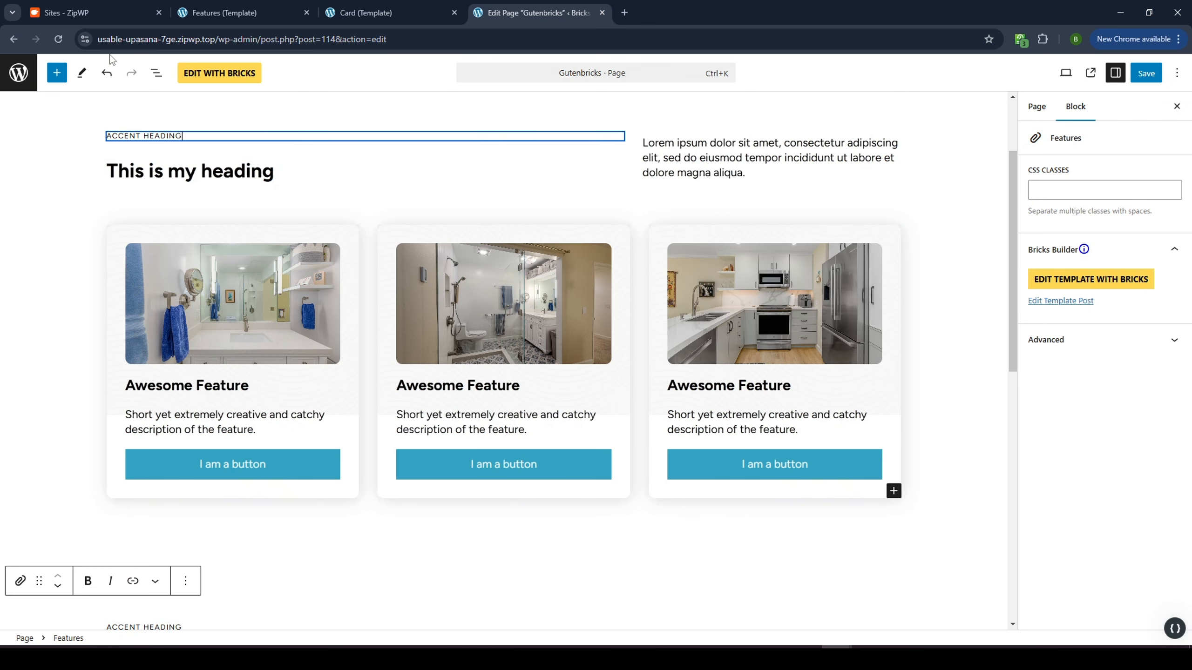
{"action": "left_click", "coordinate": [53, 39]}
{"action": "left_click", "coordinate": [652, 136]}
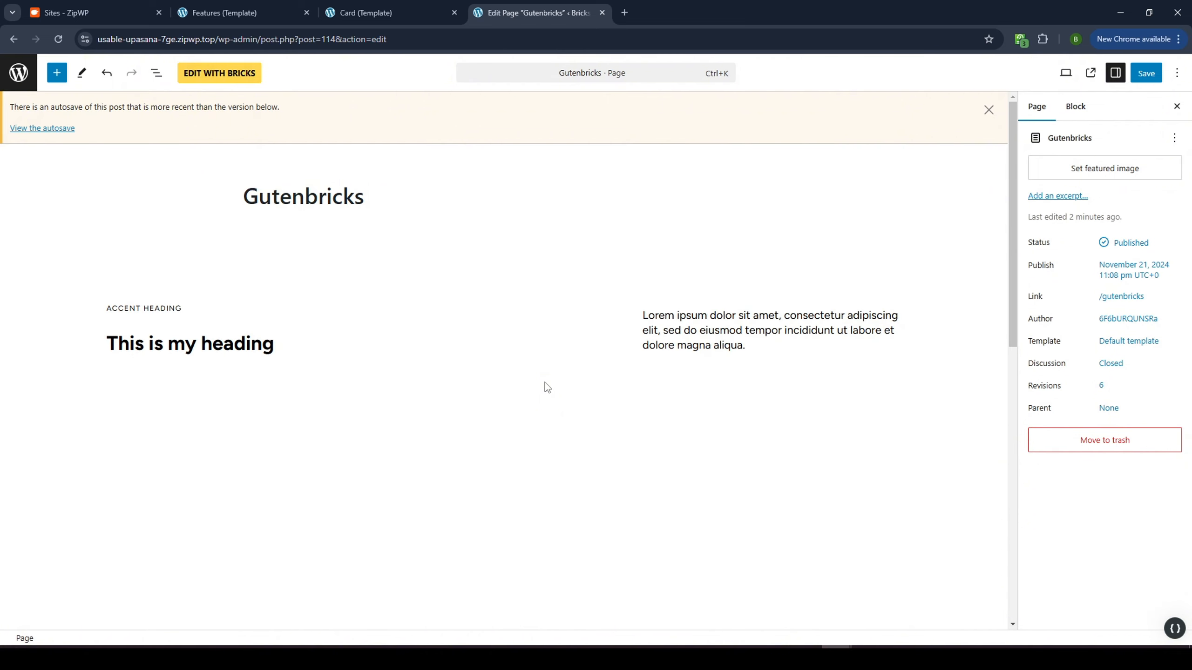
{"action": "scroll", "coordinate": [545, 382], "scroll_direction": "down", "scroll_amount": 2}
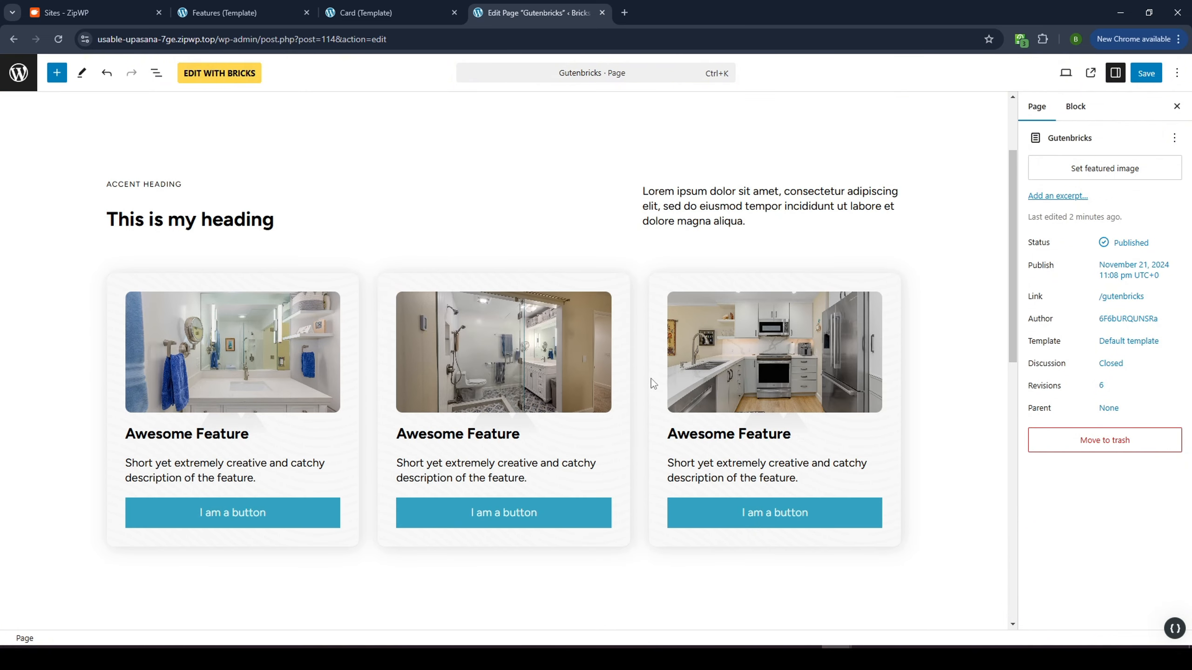
Show the page's block list, open the first card's picture selection and close it without choosing a file
{"action": "left_click", "coordinate": [615, 310]}
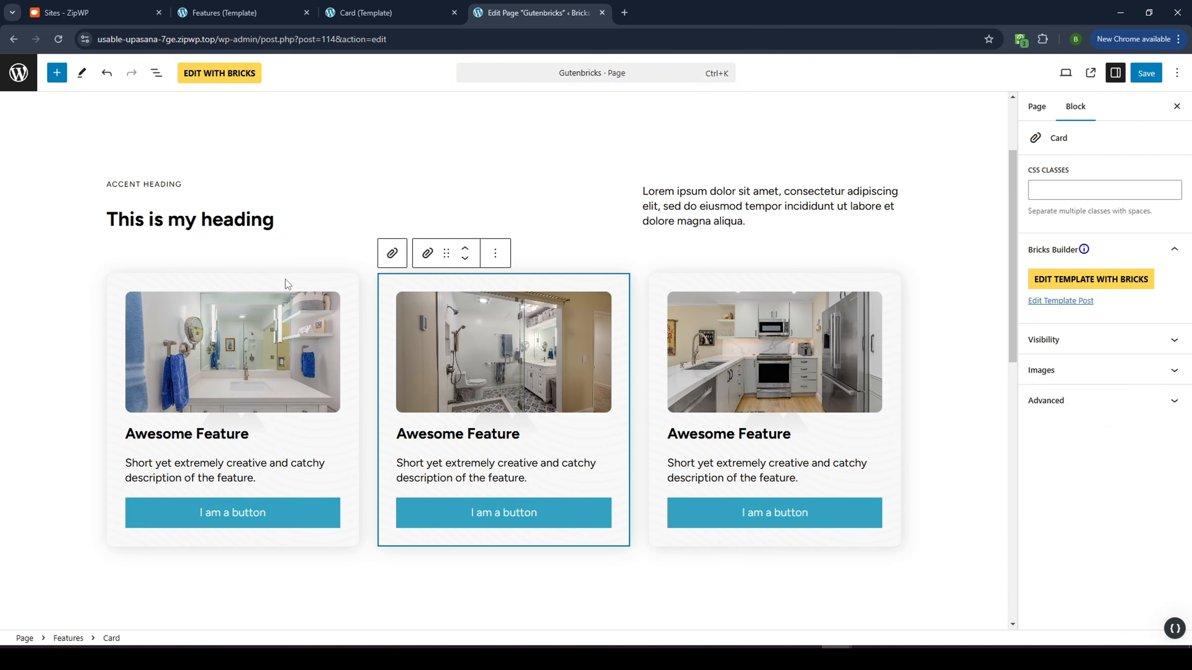
{"action": "left_click", "coordinate": [157, 73]}
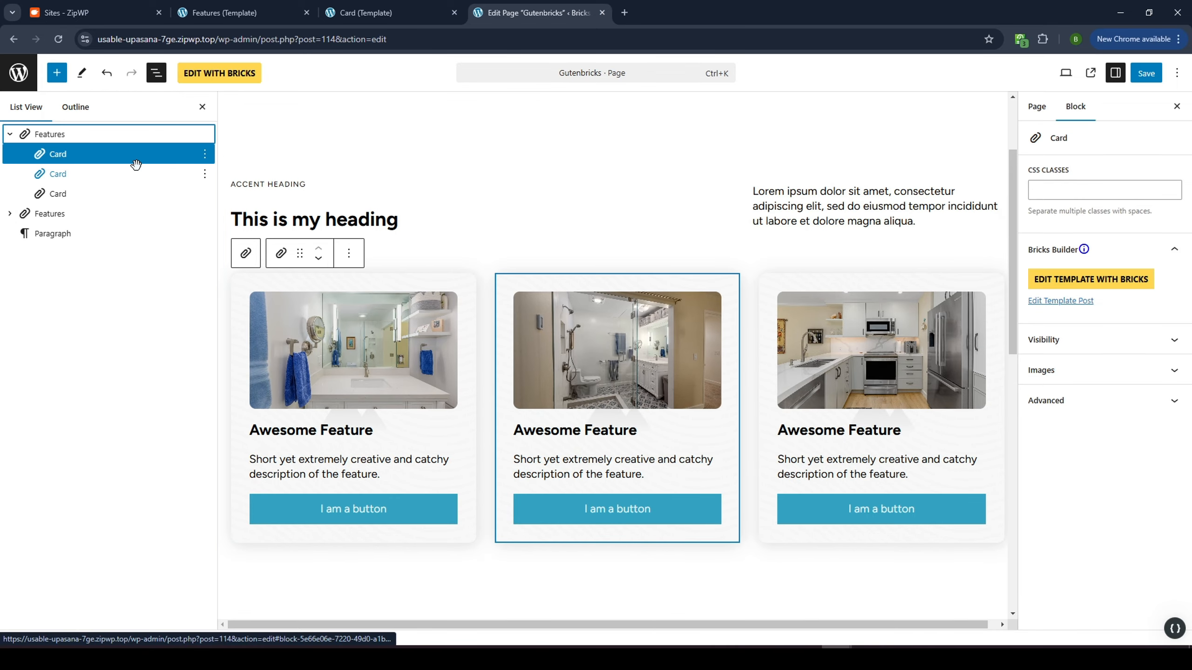
{"action": "left_click", "coordinate": [532, 321]}
{"action": "double_click", "coordinate": [390, 333]}
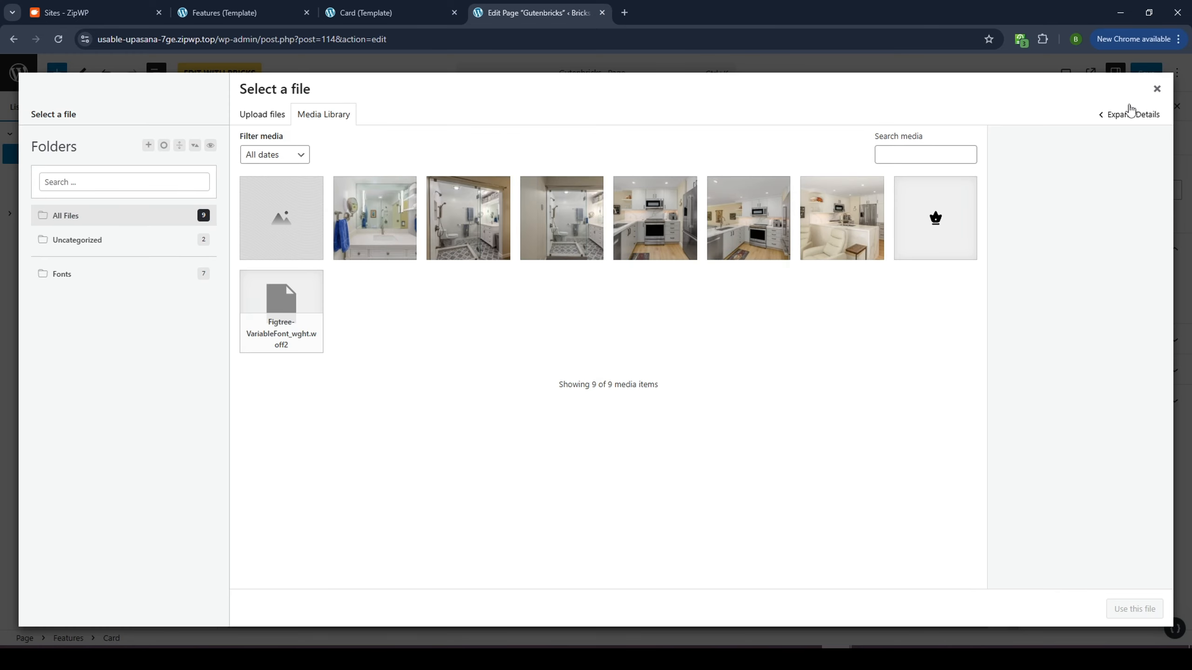
{"action": "left_click", "coordinate": [1156, 89]}
Turn off Show Image and Show Button for all three cards in the first Features block
{"action": "left_click", "coordinate": [1046, 338]}
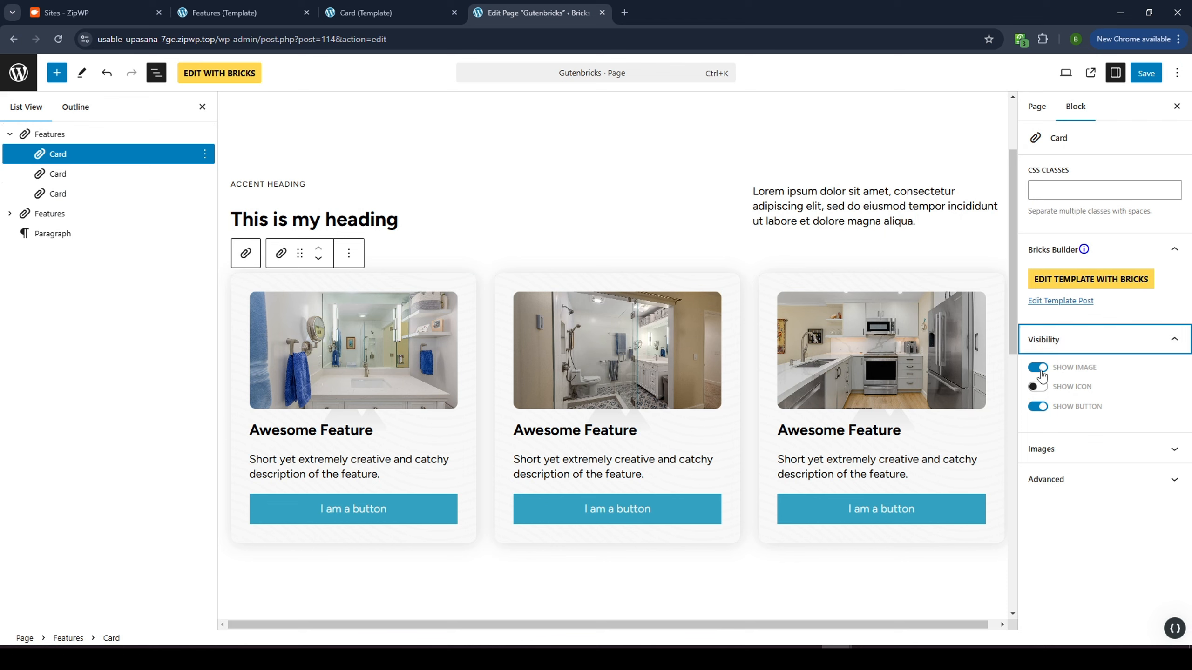
{"action": "left_click", "coordinate": [1038, 368]}
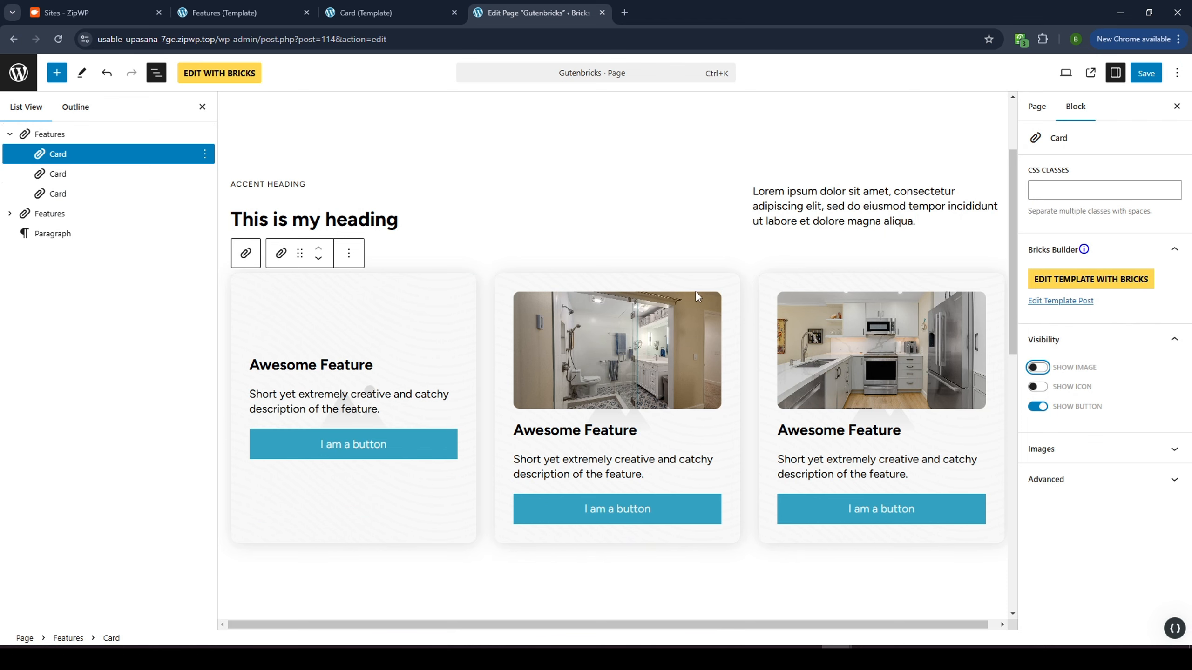
{"action": "left_click", "coordinate": [1036, 407]}
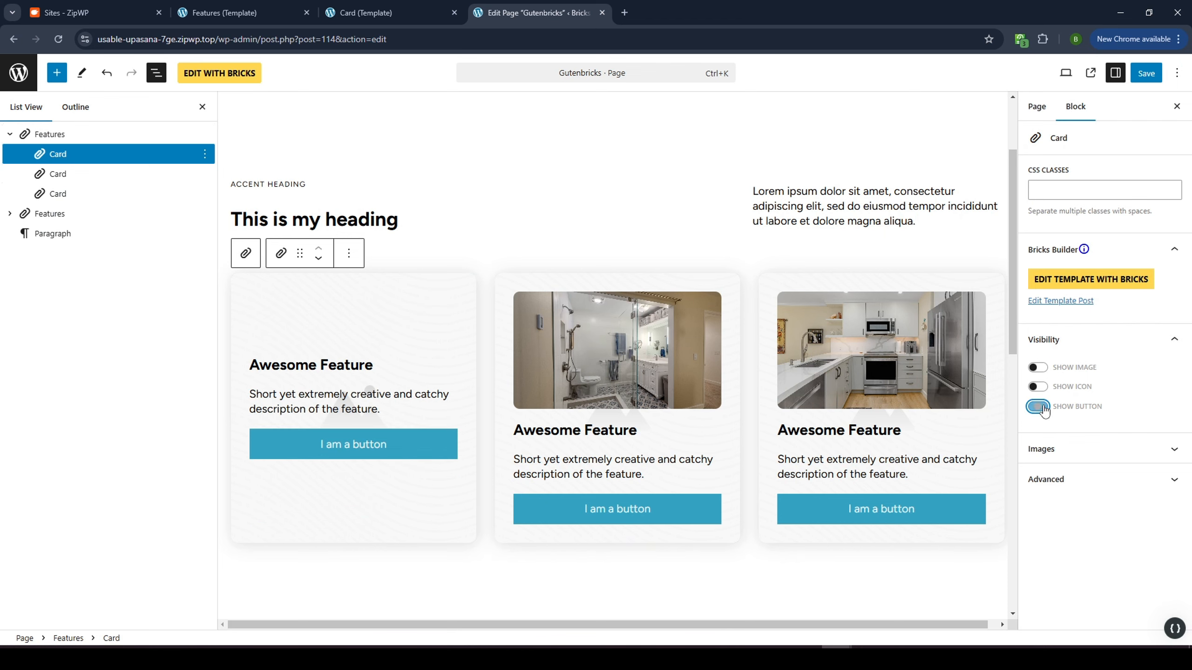
{"action": "left_click", "coordinate": [624, 321]}
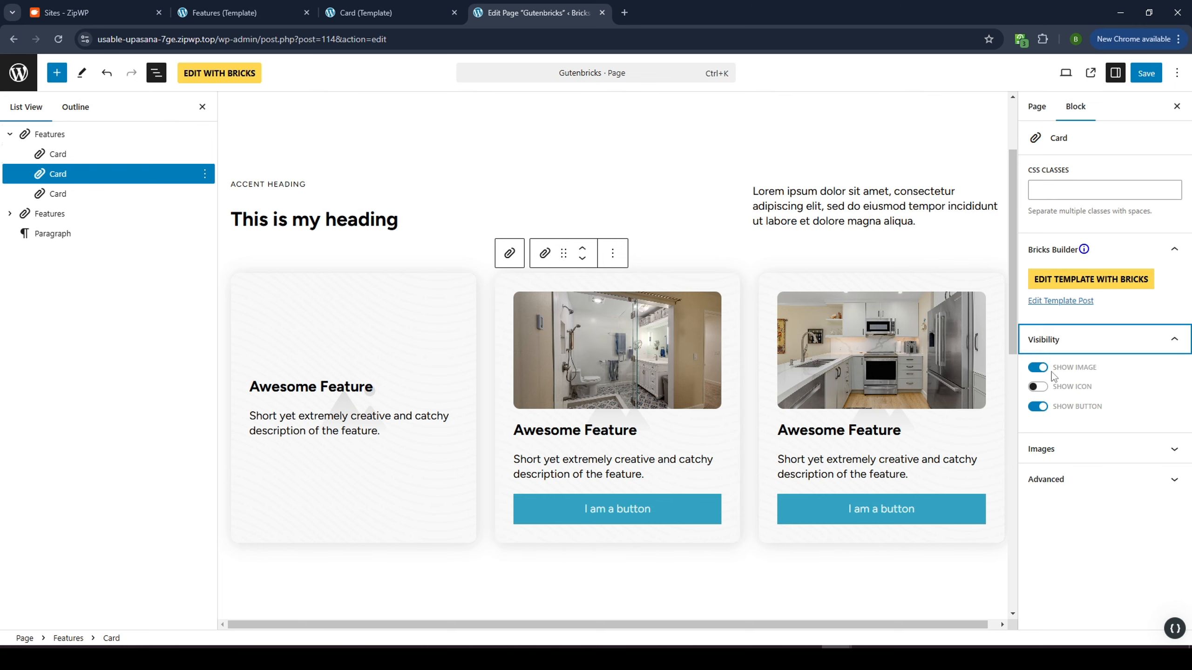
{"action": "left_click", "coordinate": [1037, 367]}
{"action": "left_click", "coordinate": [1037, 406]}
{"action": "left_click", "coordinate": [972, 324]}
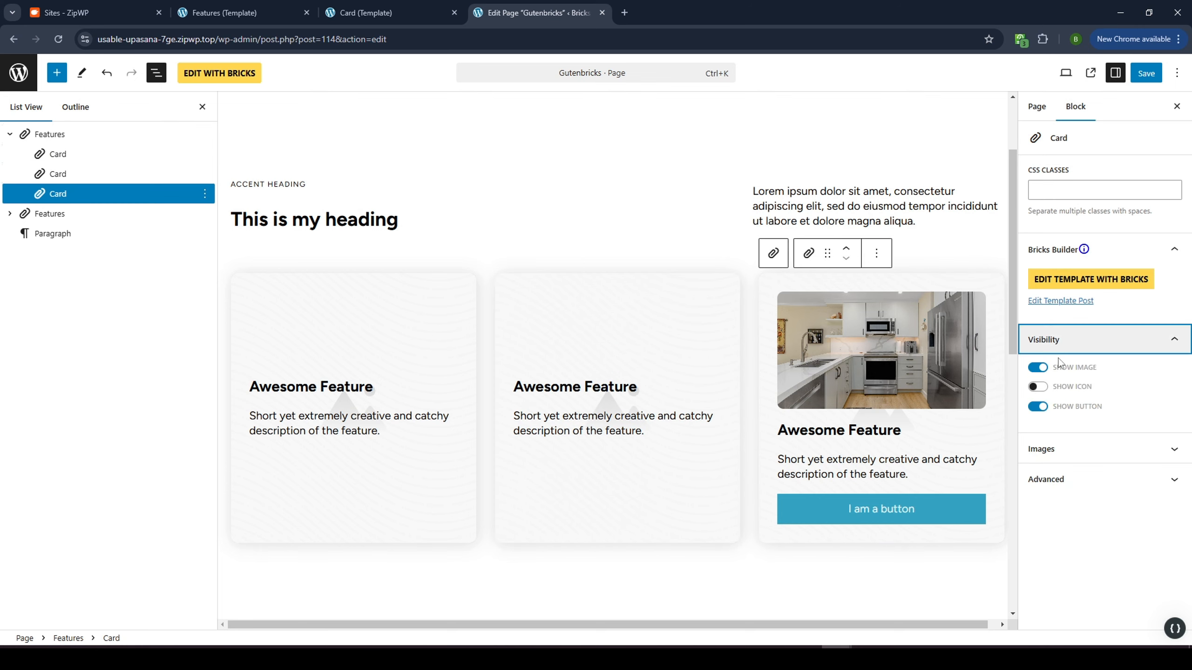
{"action": "left_click", "coordinate": [1037, 368]}
{"action": "left_click", "coordinate": [1037, 406]}
Set the second card's background image in the first Features block to Master-bathroom-overview-from-bedroom.jpeg
{"action": "left_click", "coordinate": [695, 346]}
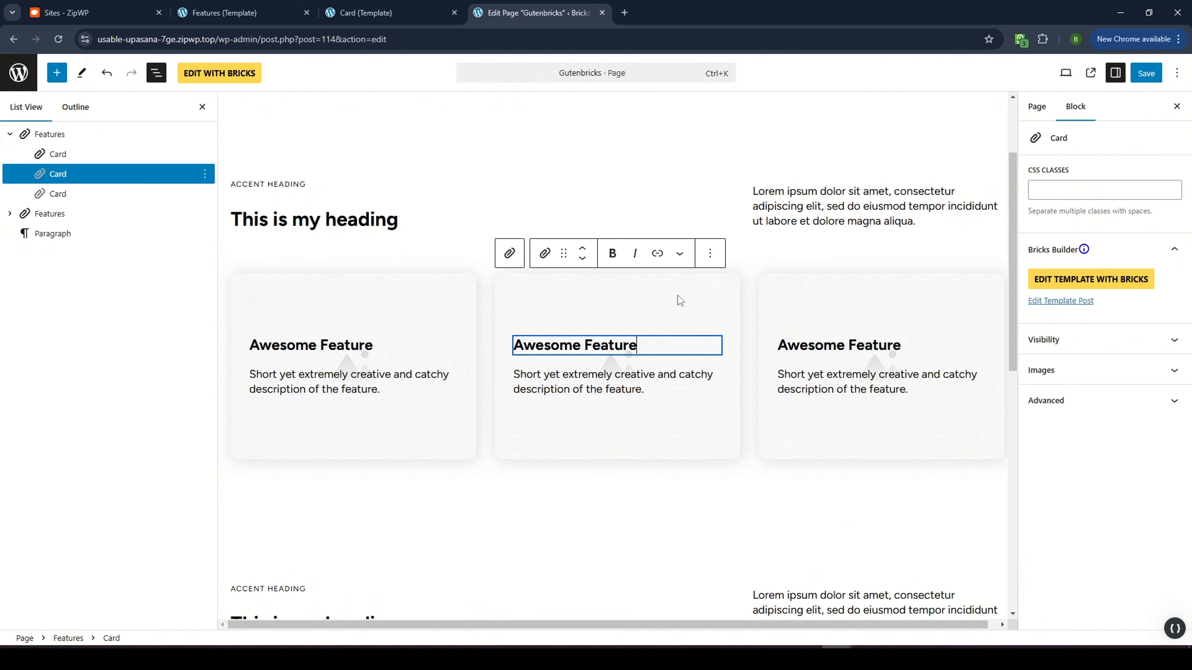
{"action": "left_click", "coordinate": [1056, 373]}
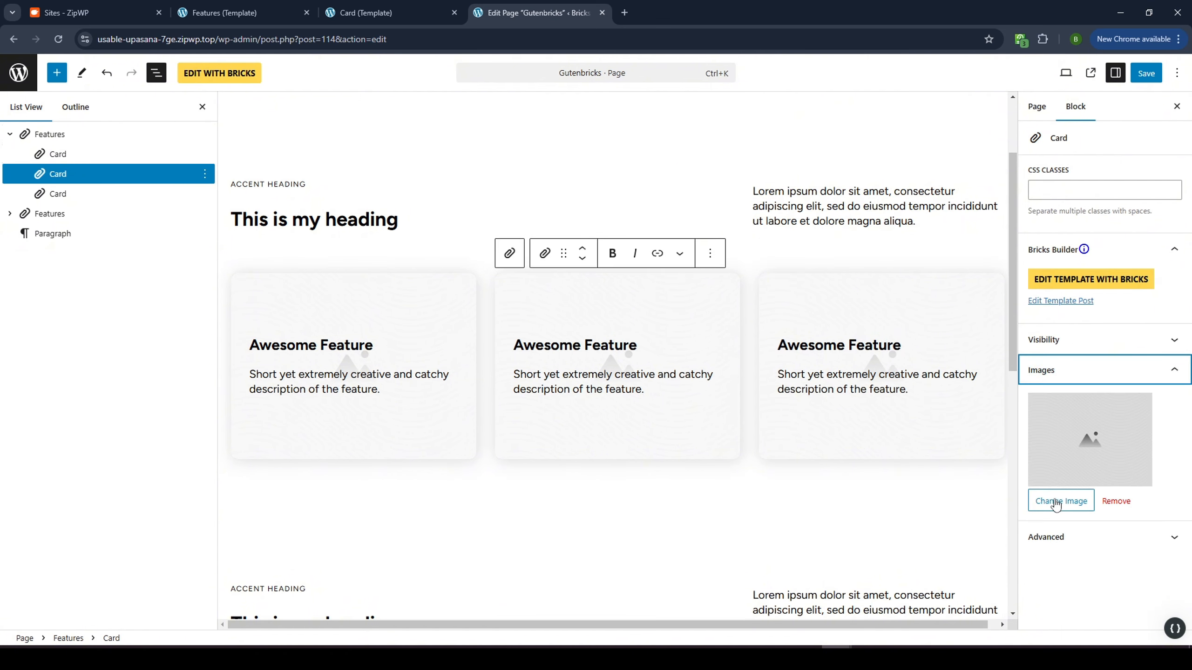
{"action": "left_click", "coordinate": [1058, 501]}
{"action": "left_click", "coordinate": [470, 220]}
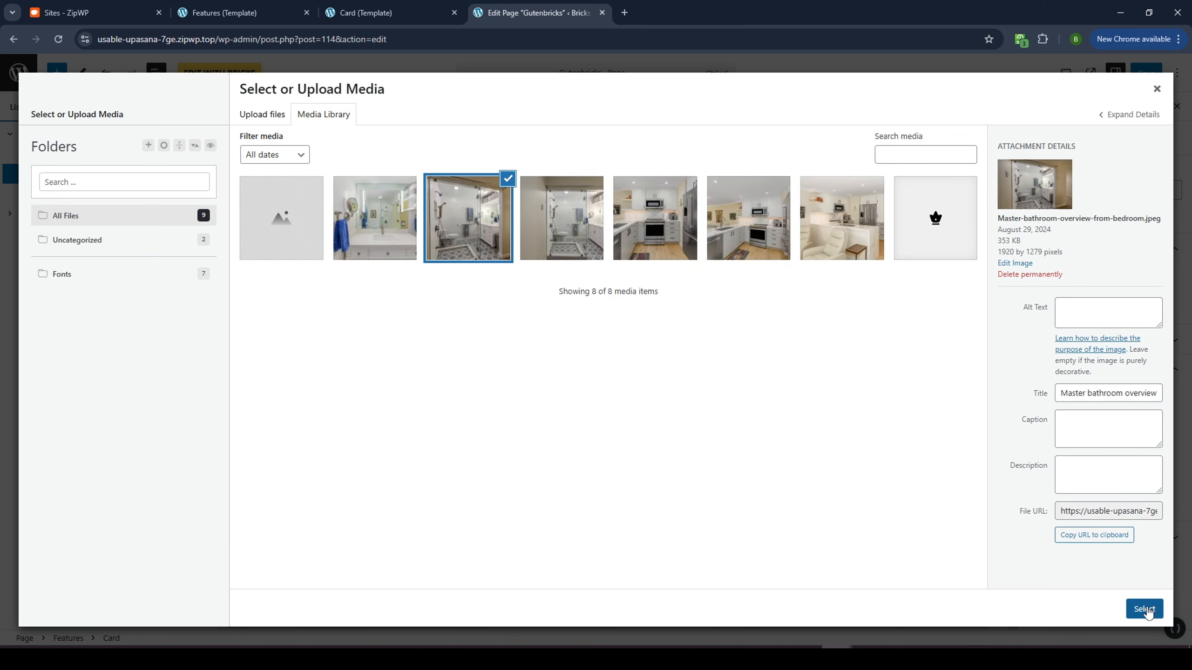
{"action": "left_click", "coordinate": [1145, 609]}
Set the third card's background image to the bathroom photo with the blue towels from the media library
{"action": "left_click", "coordinate": [892, 301]}
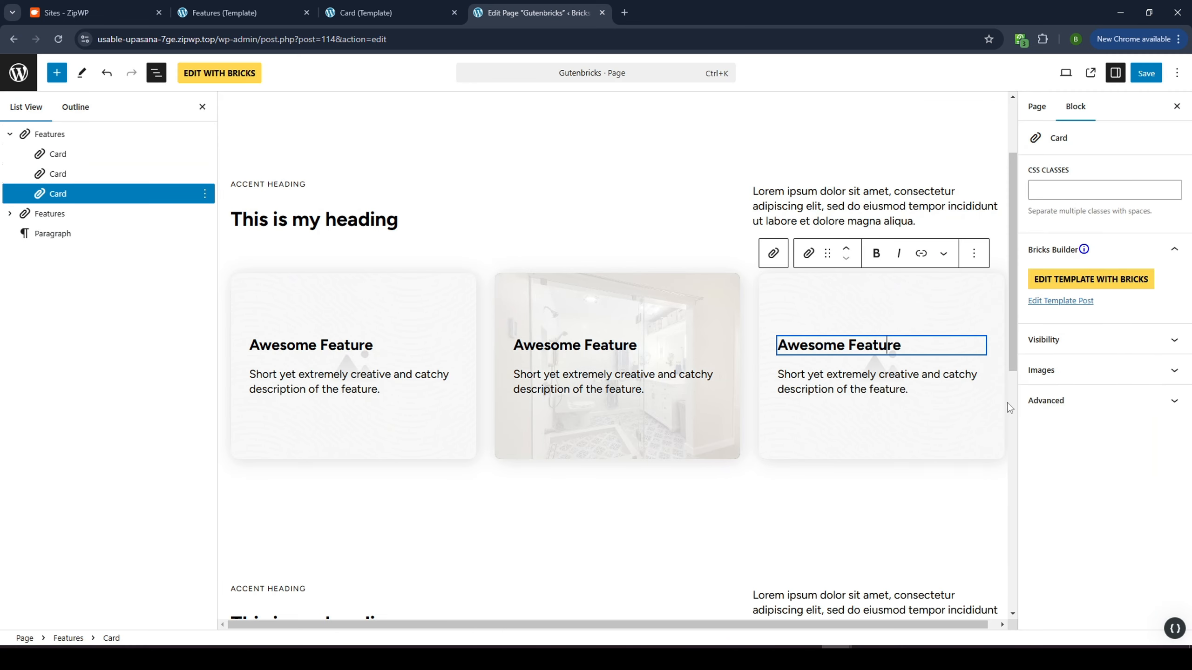
{"action": "left_click", "coordinate": [1074, 370]}
{"action": "left_click", "coordinate": [1072, 515]}
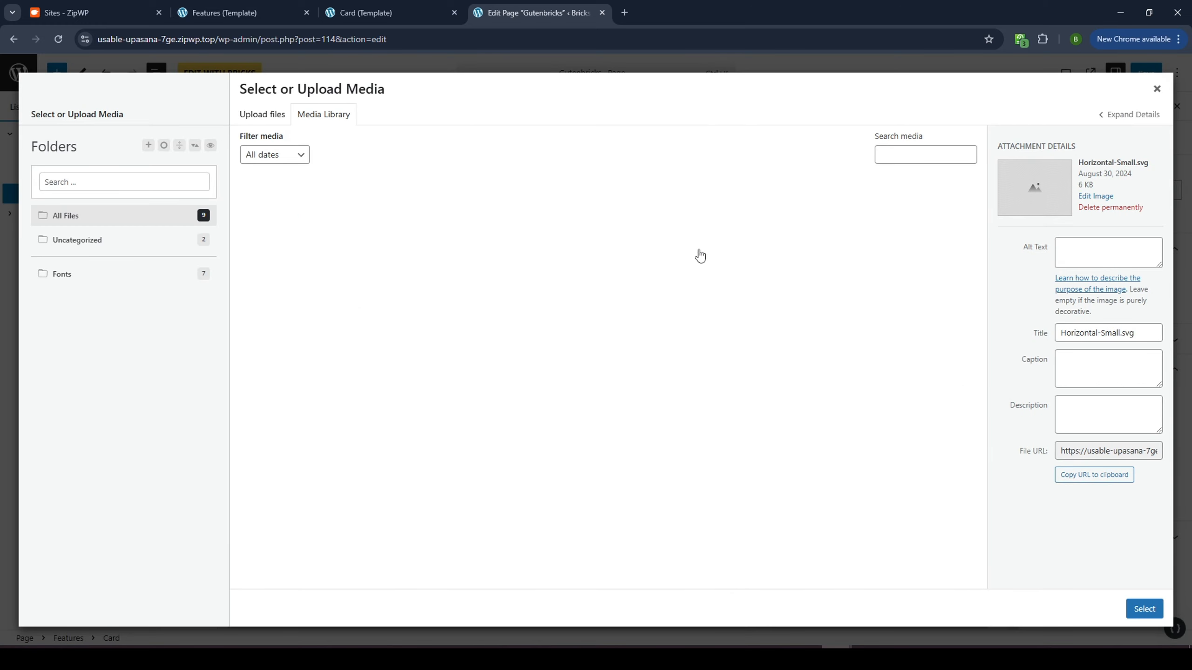
{"action": "left_click", "coordinate": [389, 218]}
{"action": "left_click", "coordinate": [1144, 610]}
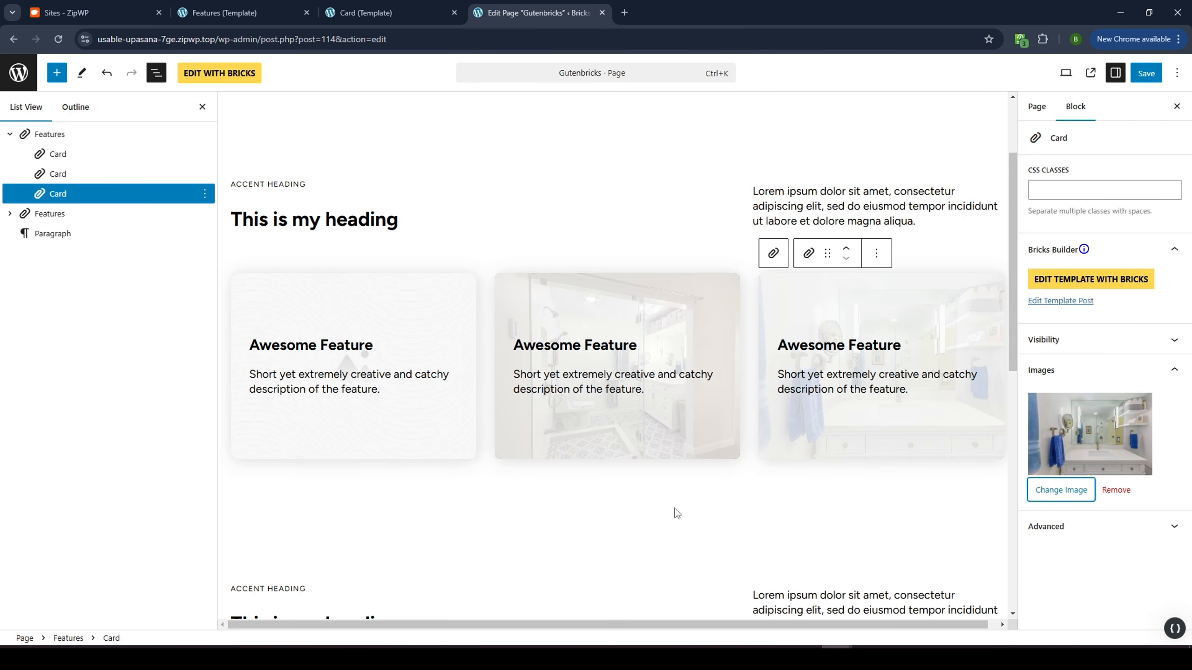
Set the first card's background image to Kitchen-Peninsula-toward-LR.jpeg and save the page
{"action": "left_click", "coordinate": [320, 285]}
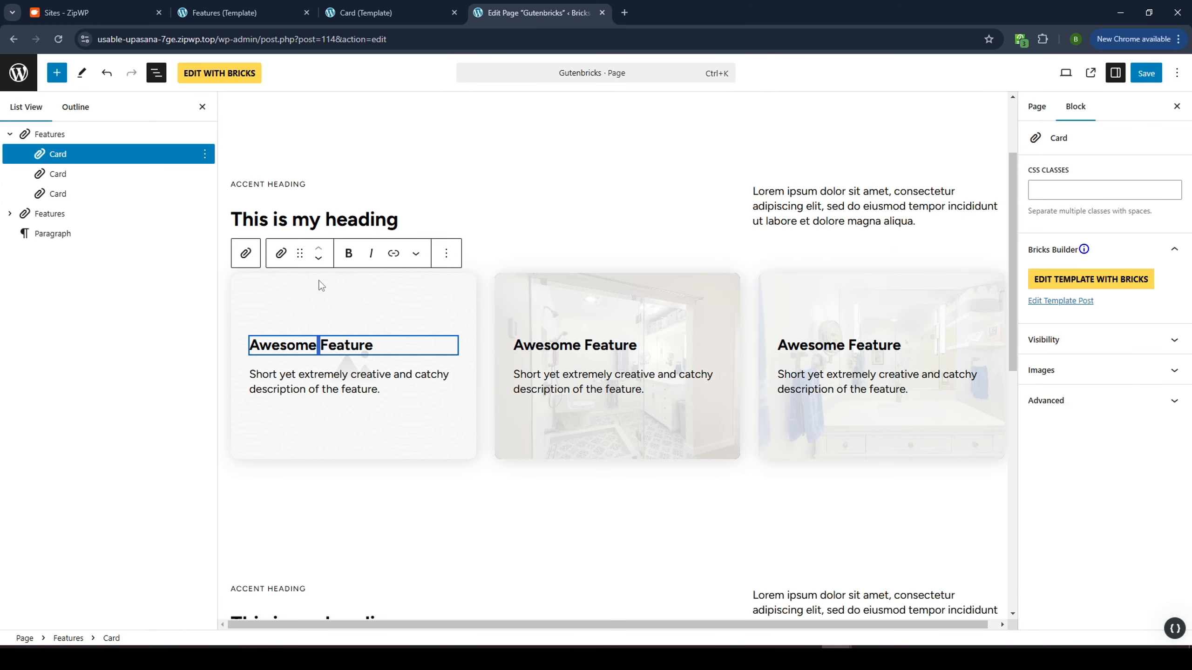
{"action": "left_click", "coordinate": [1067, 370]}
{"action": "left_click", "coordinate": [1071, 502]}
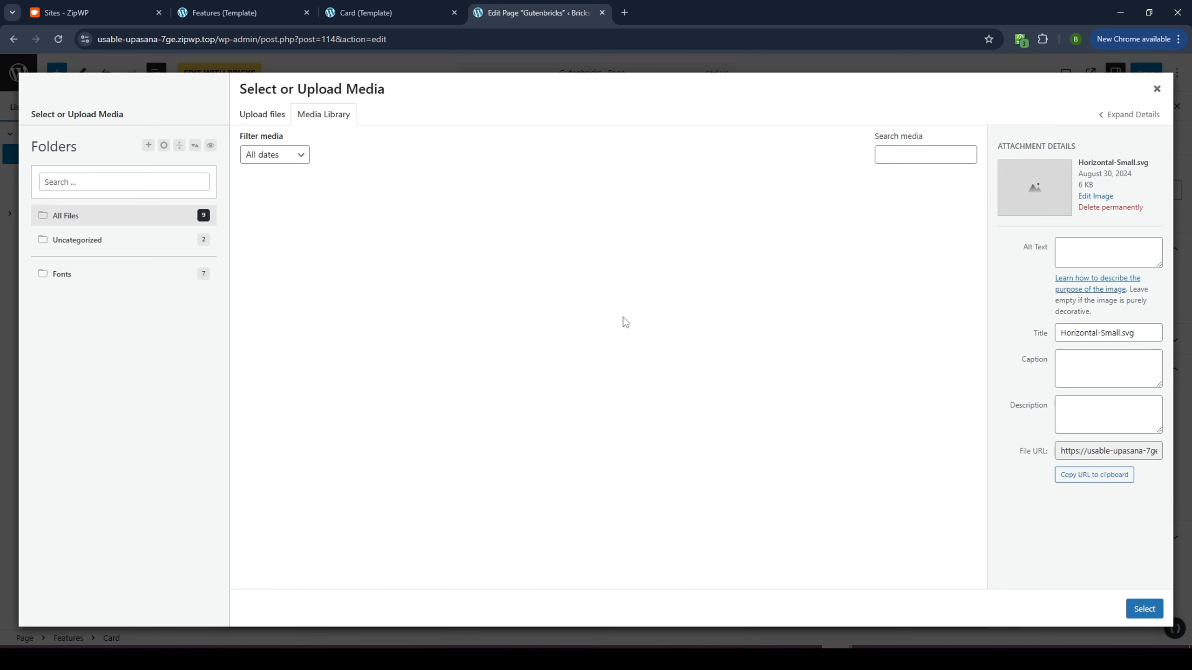
{"action": "left_click", "coordinate": [753, 225]}
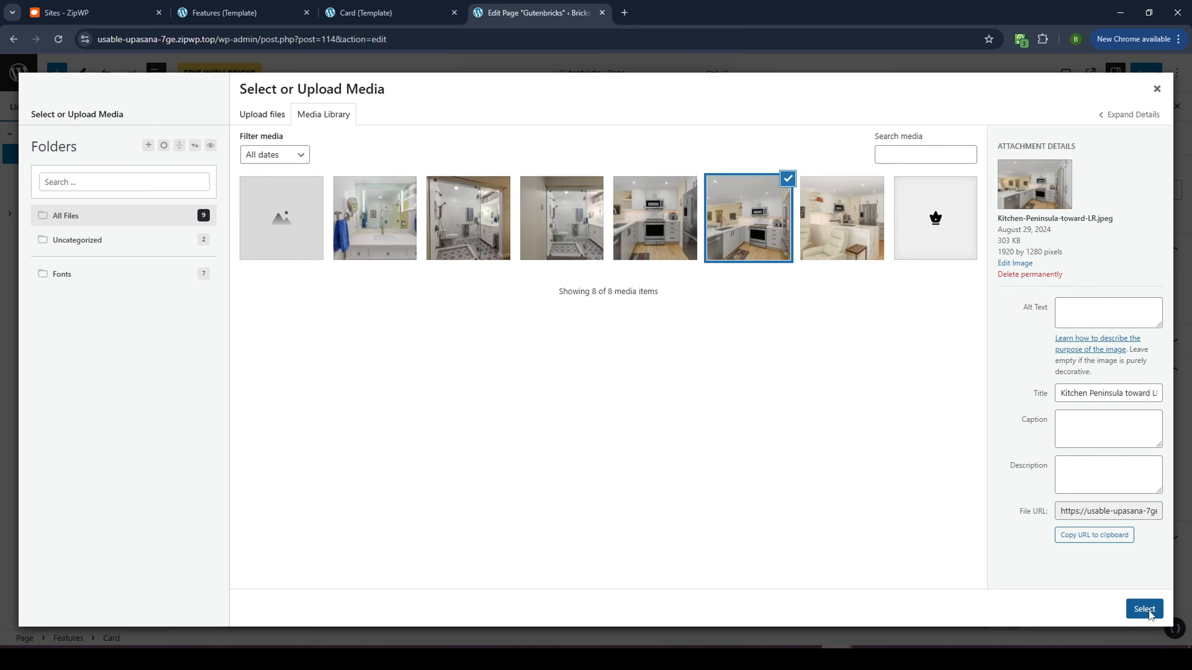
{"action": "left_click", "coordinate": [1145, 610]}
{"action": "left_click", "coordinate": [774, 253]}
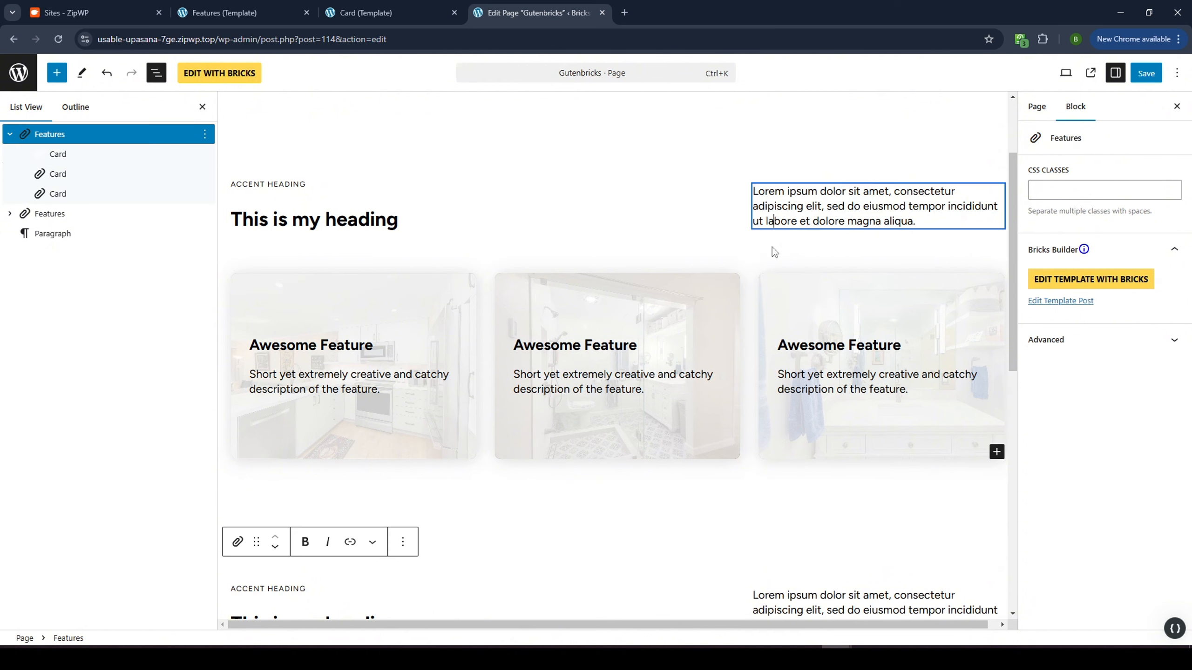
{"action": "key", "text": "ctrl+s"}
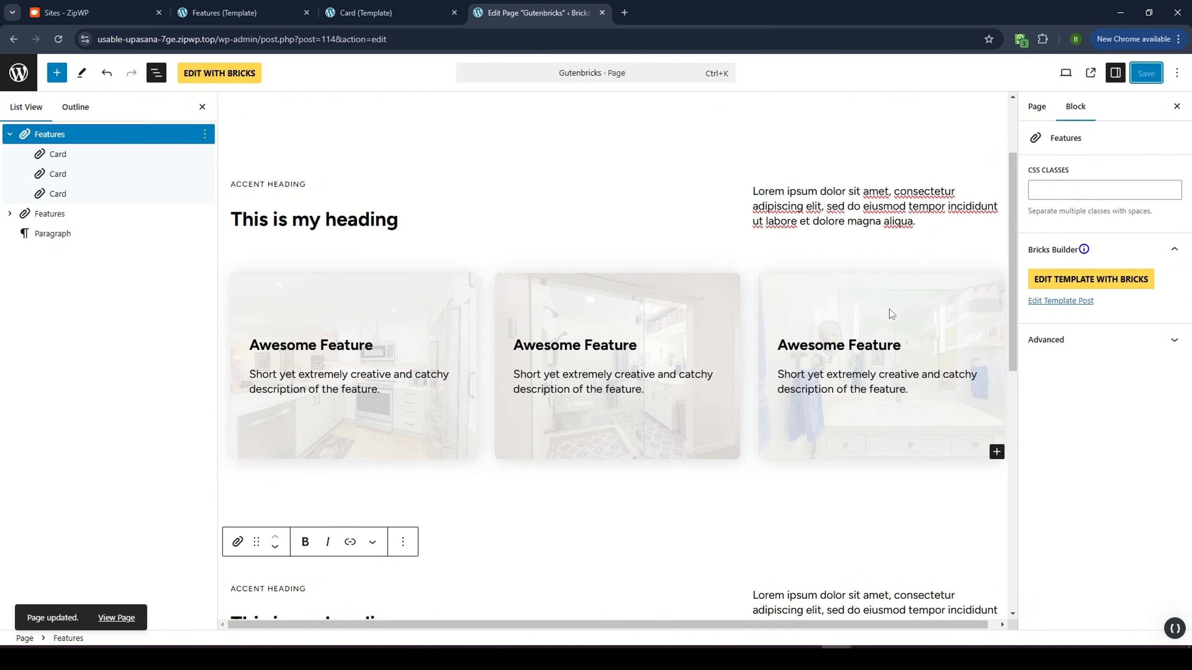
Try Show Button, Show Icon and Show Image on the third card, turn each off again and save the page
{"action": "left_click", "coordinate": [935, 289]}
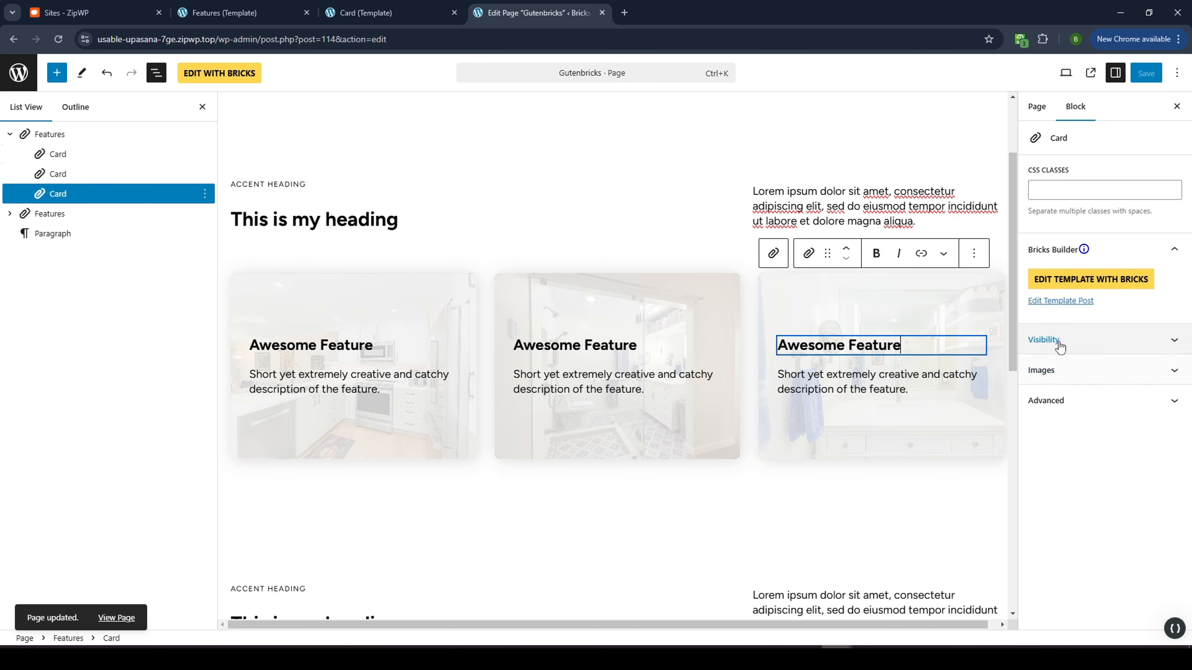
{"action": "left_click", "coordinate": [1058, 339]}
{"action": "left_click", "coordinate": [1037, 406]}
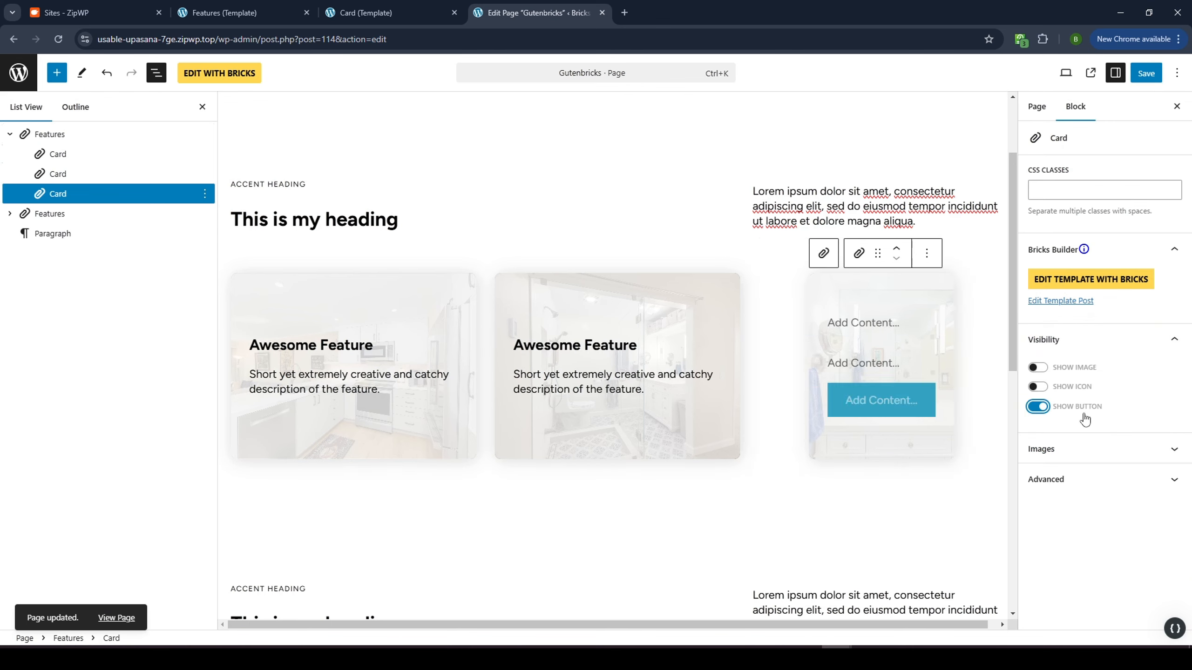
{"action": "left_click", "coordinate": [1037, 407]}
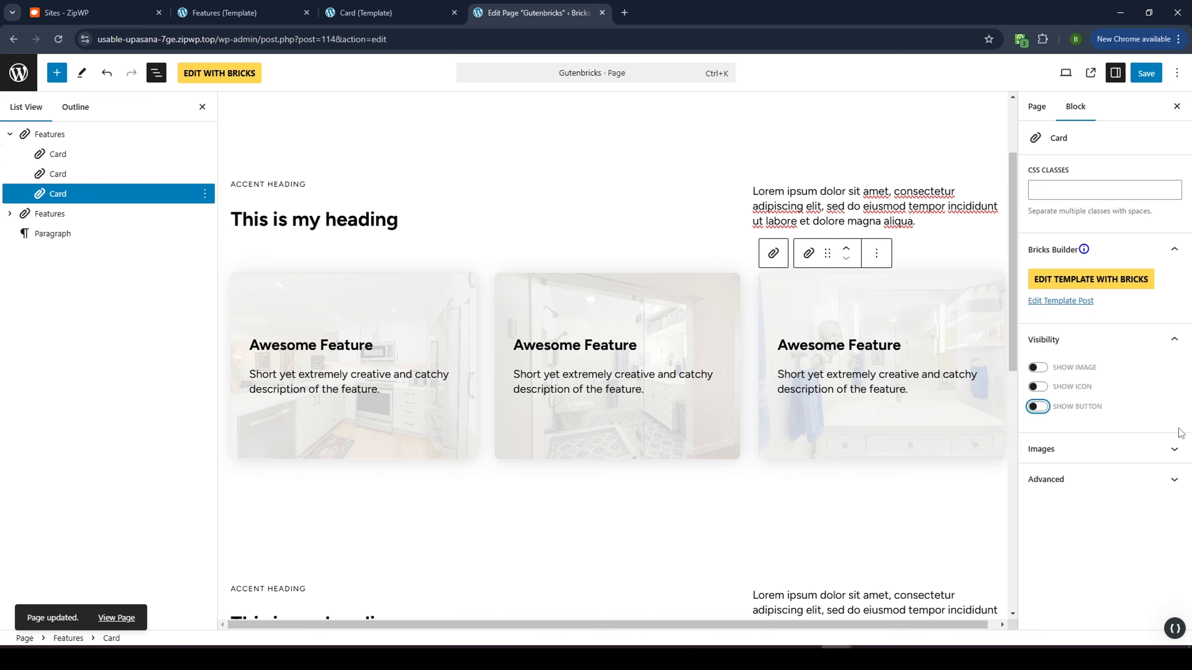
{"action": "left_click", "coordinate": [1036, 388]}
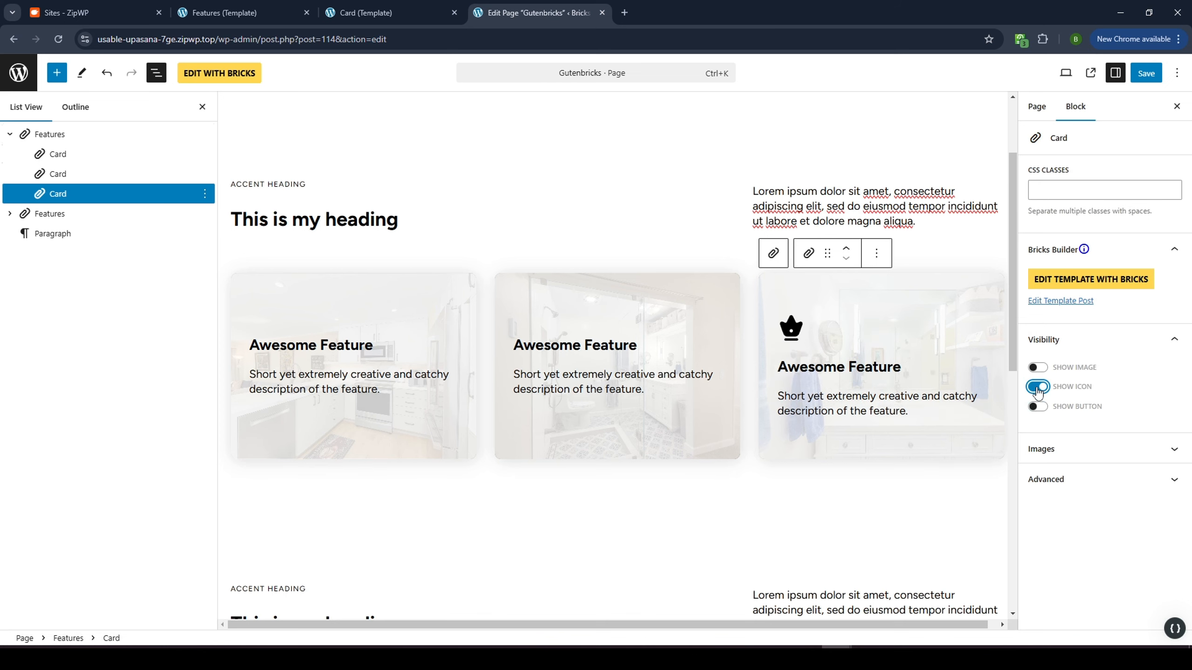
{"action": "left_click", "coordinate": [1035, 368]}
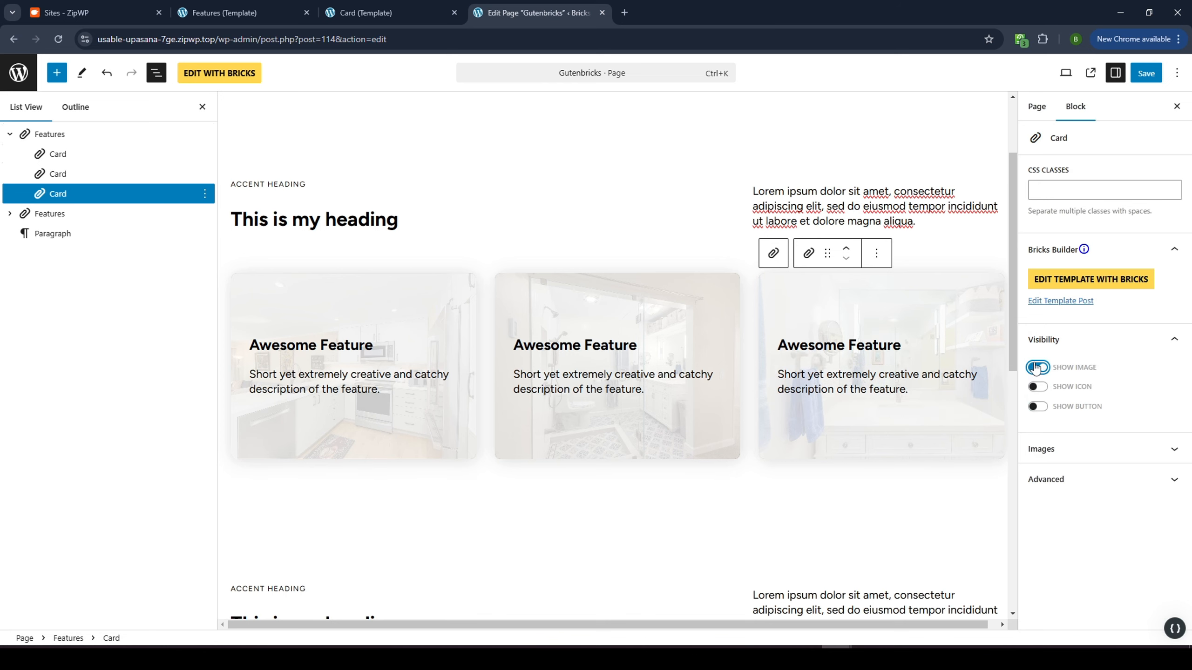
{"action": "left_click", "coordinate": [1037, 369]}
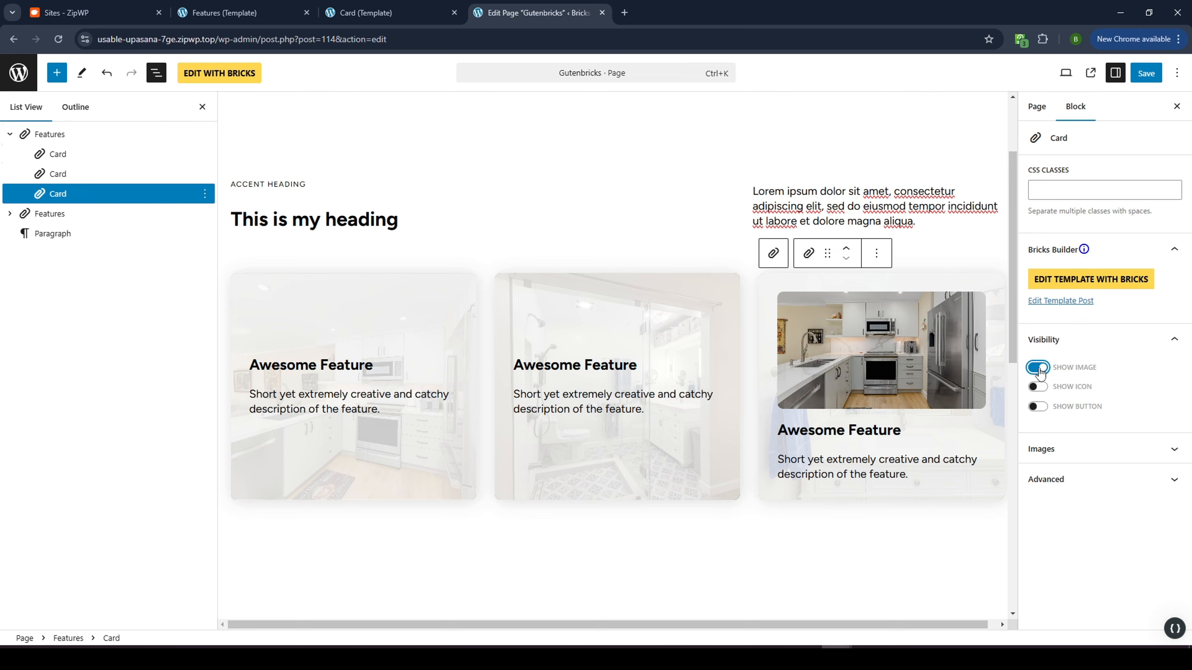
{"action": "left_click", "coordinate": [1037, 369]}
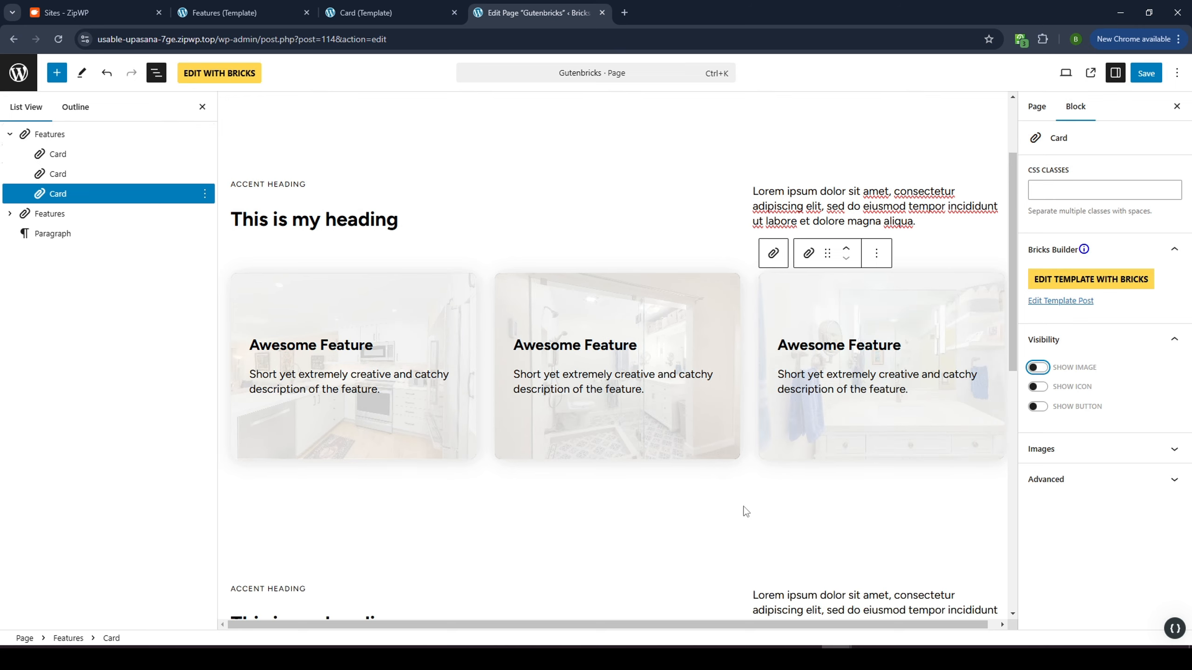
{"action": "left_click", "coordinate": [1146, 72]}
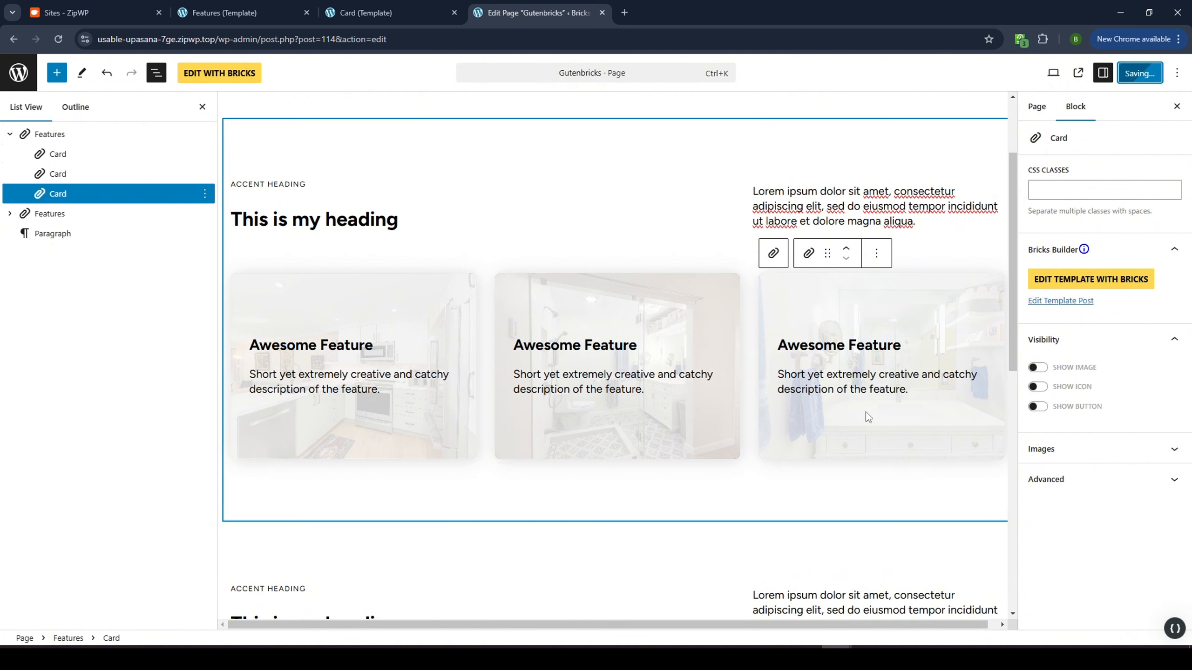
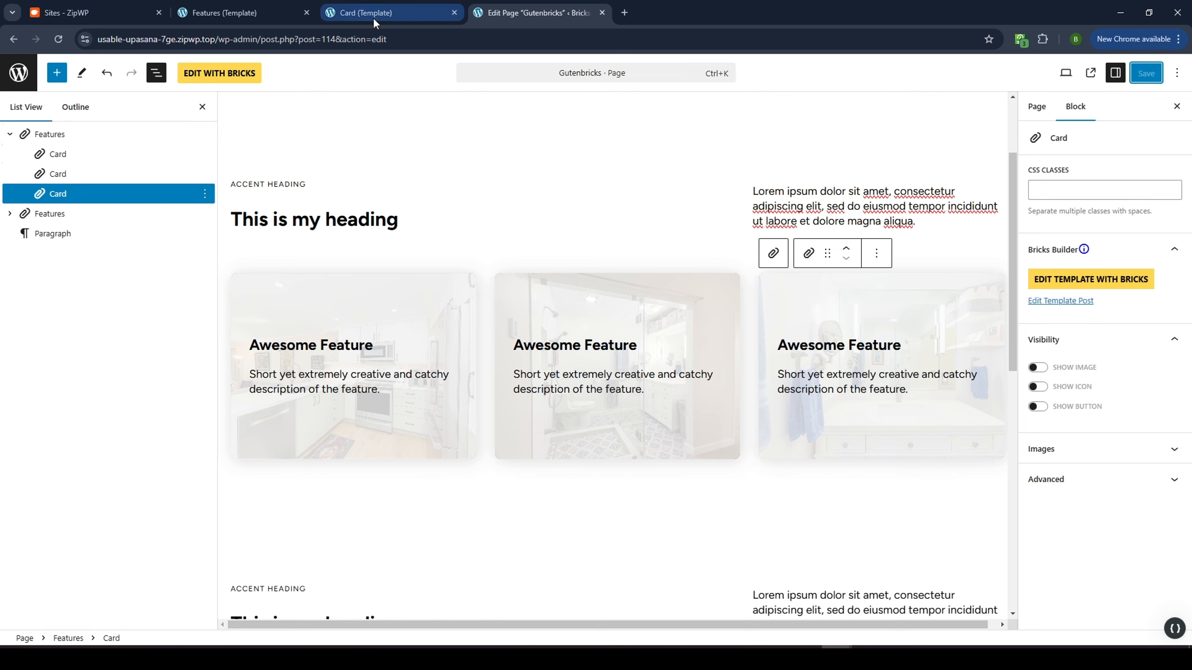
Switch to the Card template in Bricks and open its Gutenbricks block settings
{"action": "mouse_move", "coordinate": [378, 15]}
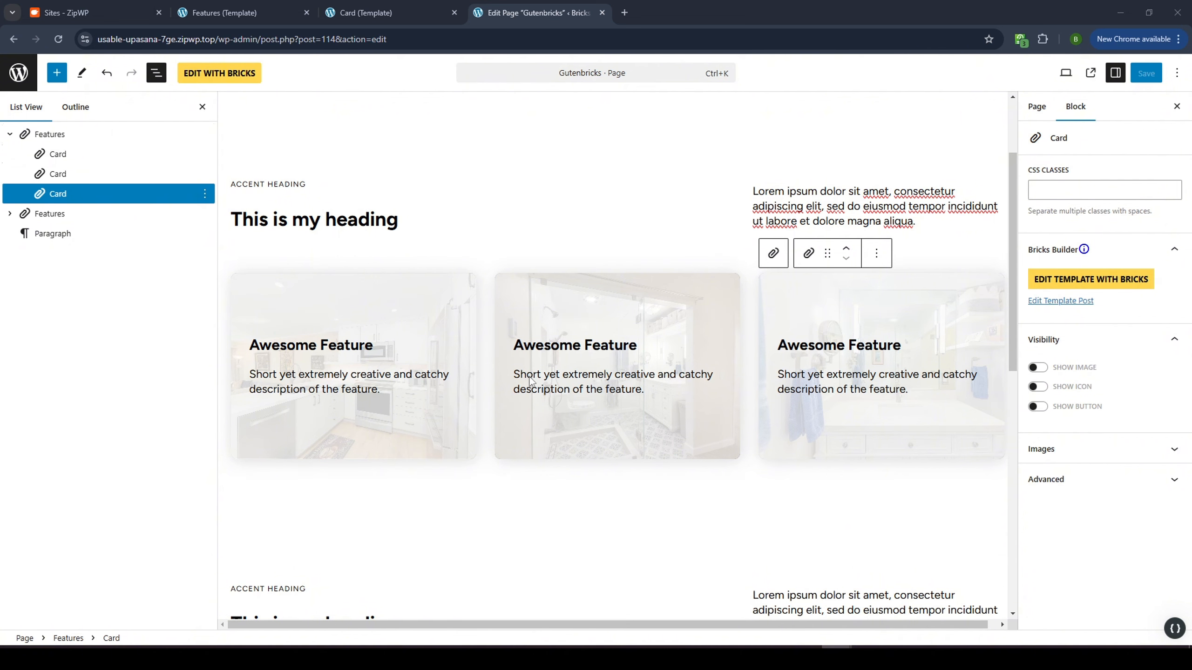
{"action": "left_click", "coordinate": [365, 12]}
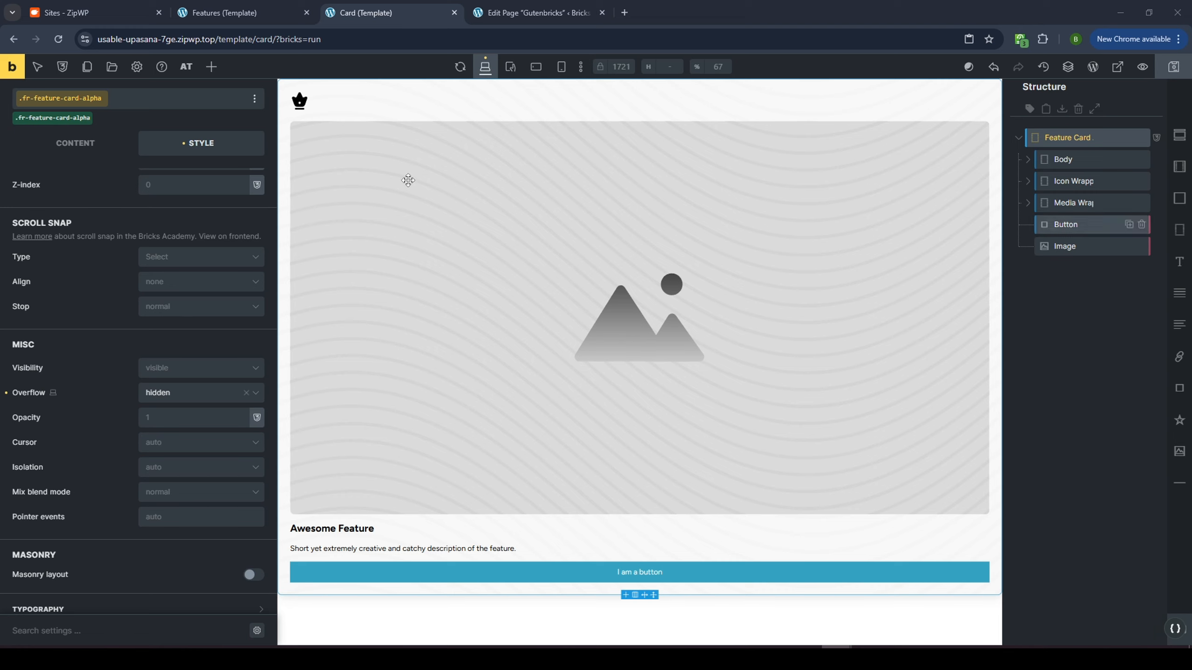
{"action": "left_click", "coordinate": [135, 74]}
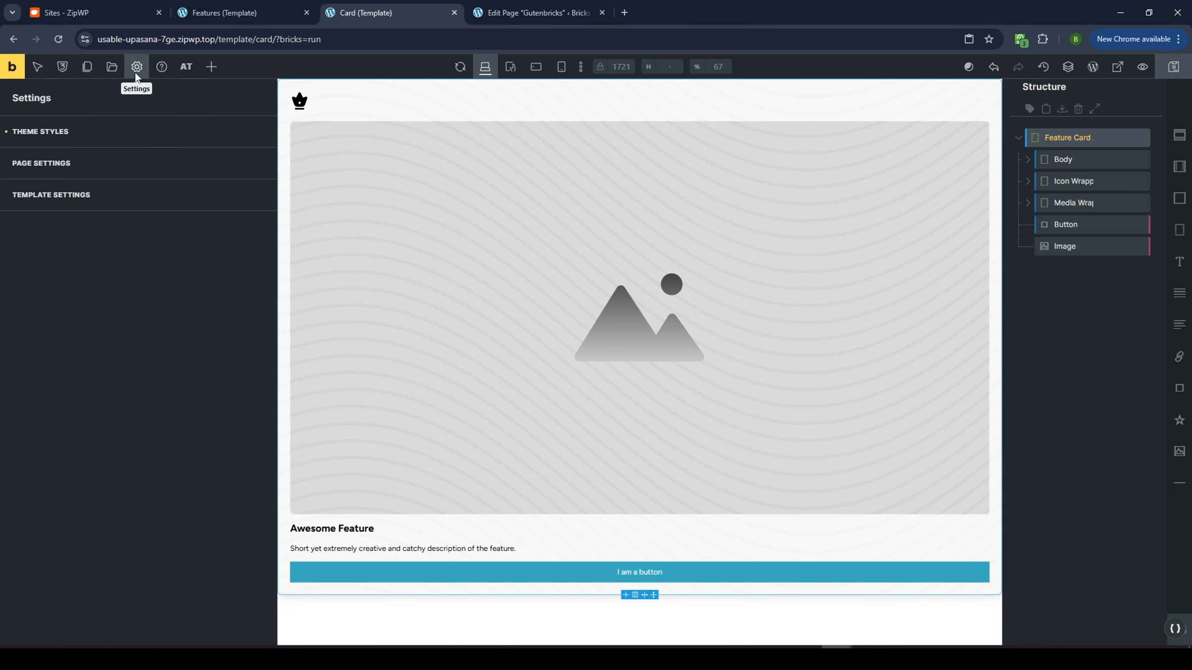
{"action": "left_click", "coordinate": [83, 197]}
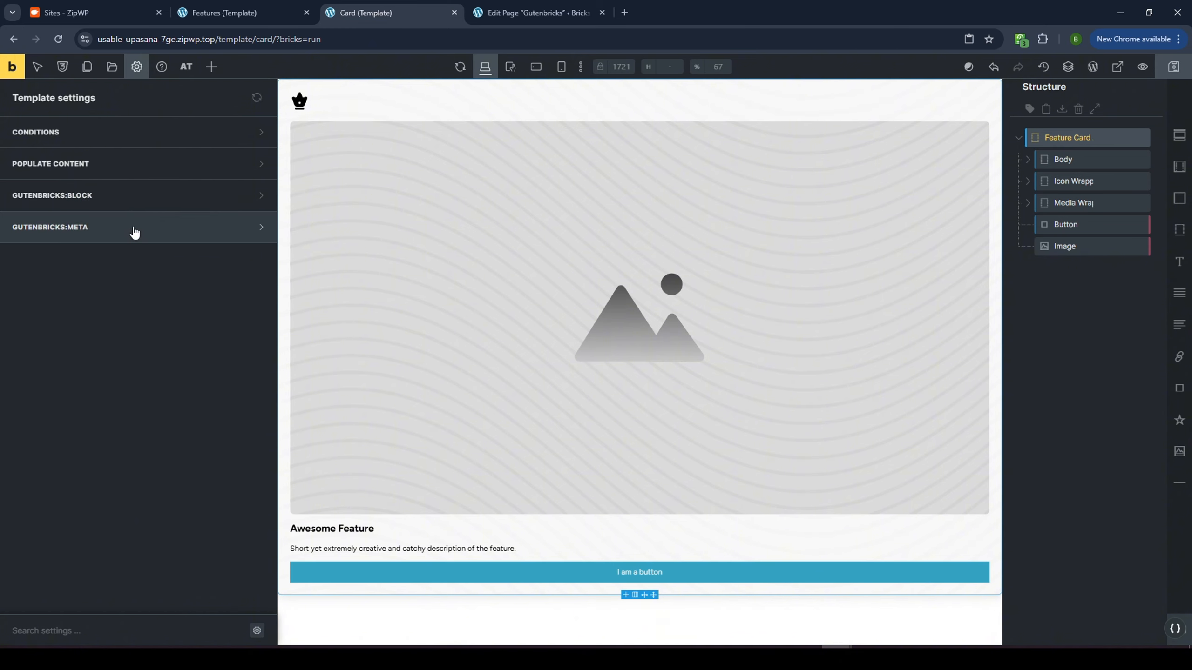
{"action": "left_click", "coordinate": [124, 195]}
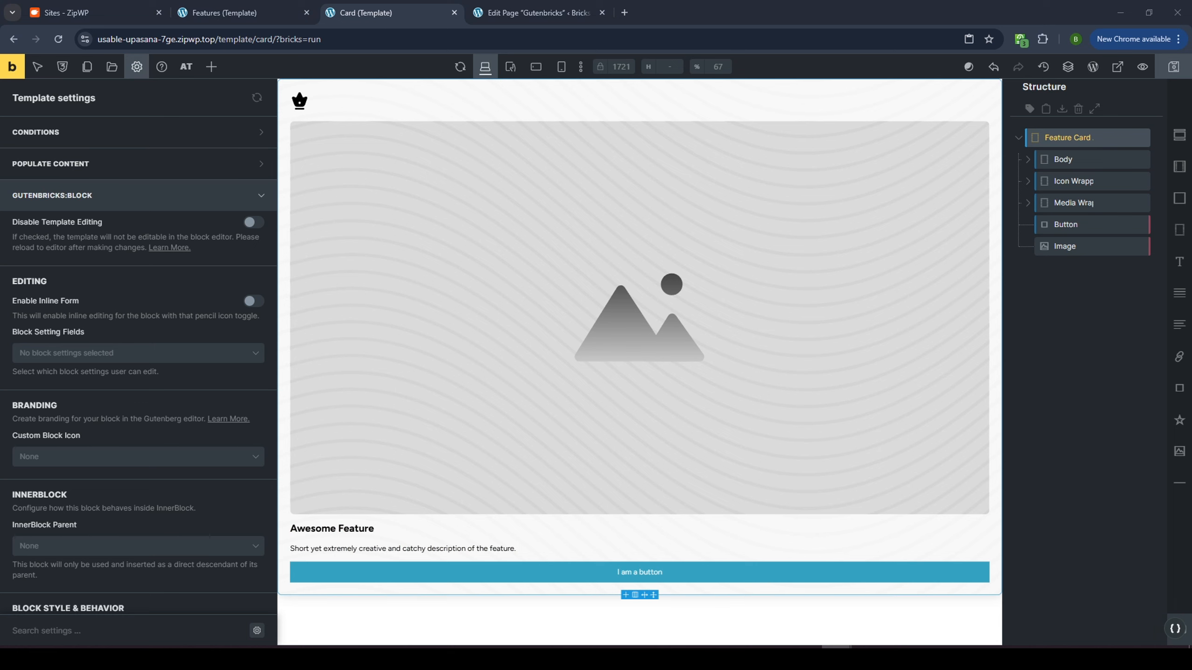
Set the Card template's InnerBlock Parent to Features and save the template
{"action": "scroll", "coordinate": [186, 354], "scroll_direction": "down", "scroll_amount": 3}
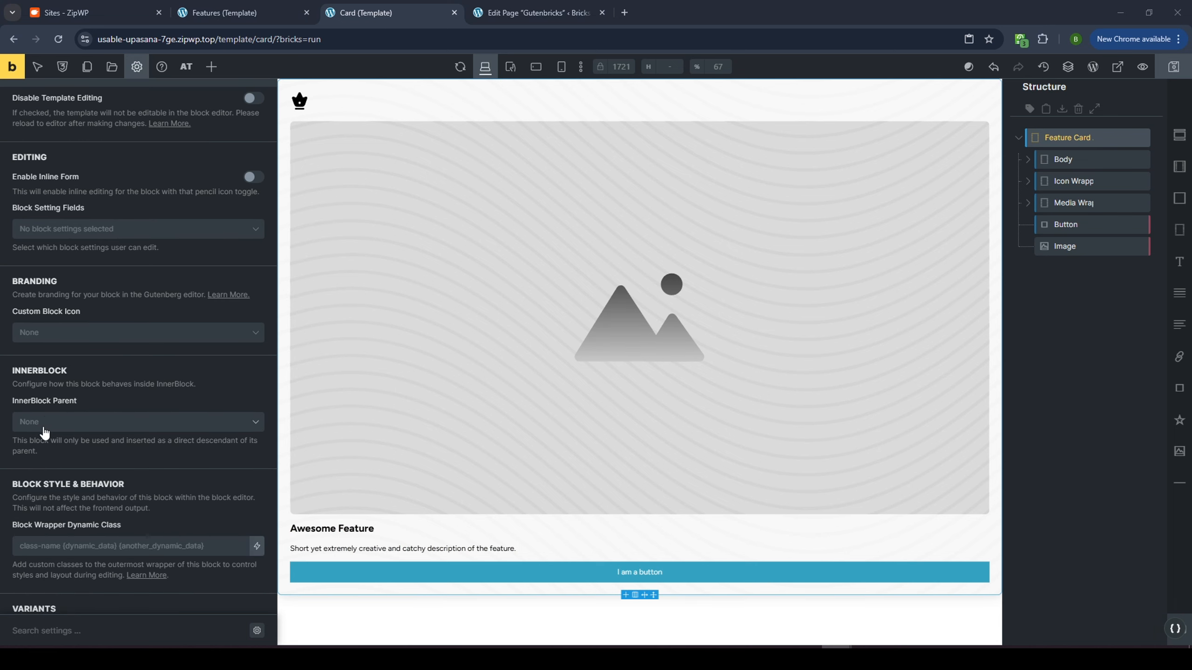
{"action": "left_click", "coordinate": [44, 432]}
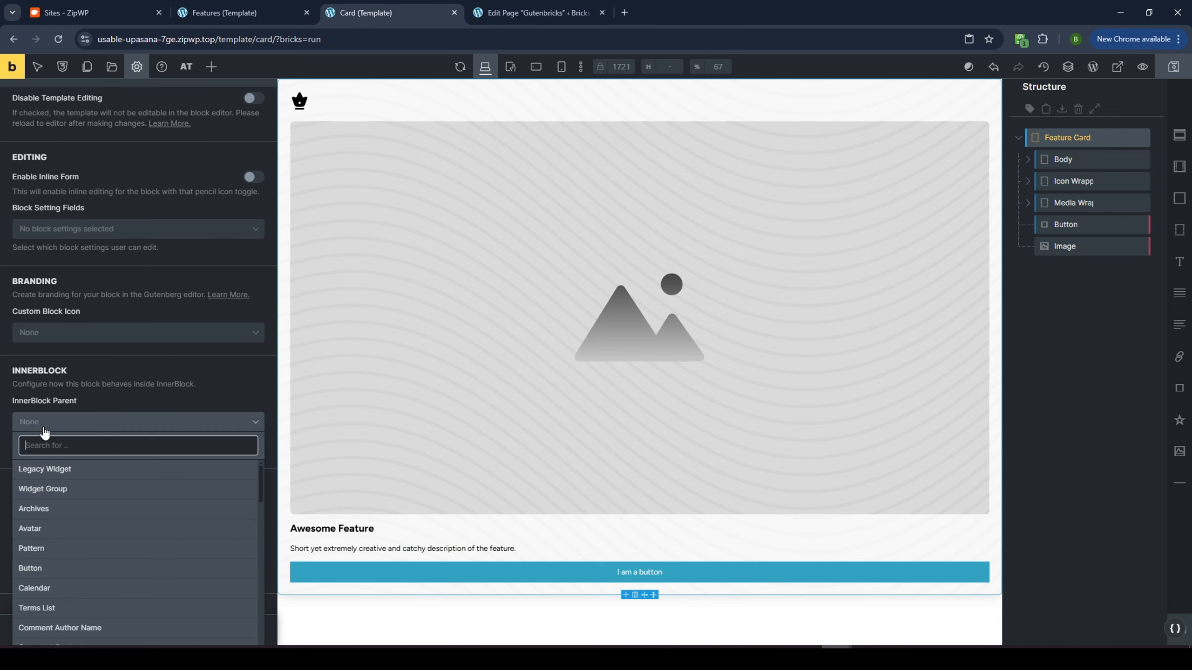
{"action": "left_click", "coordinate": [146, 392]}
{"action": "left_click", "coordinate": [69, 425]}
{"action": "type", "text": "fea"}
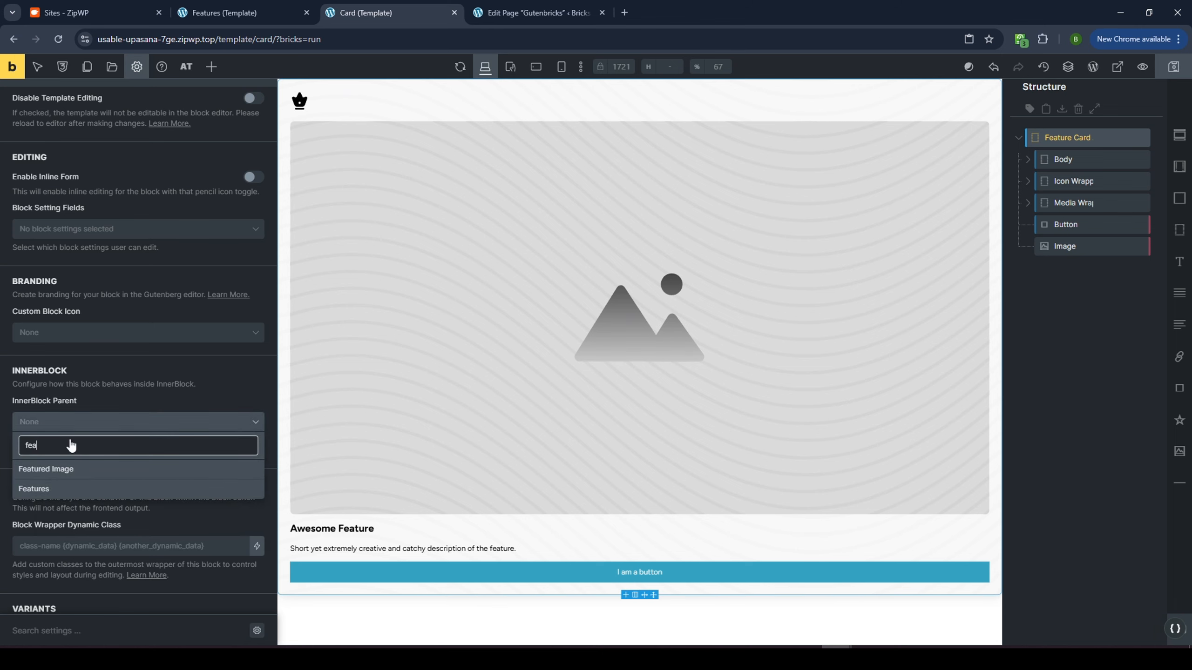
{"action": "left_click", "coordinate": [46, 489]}
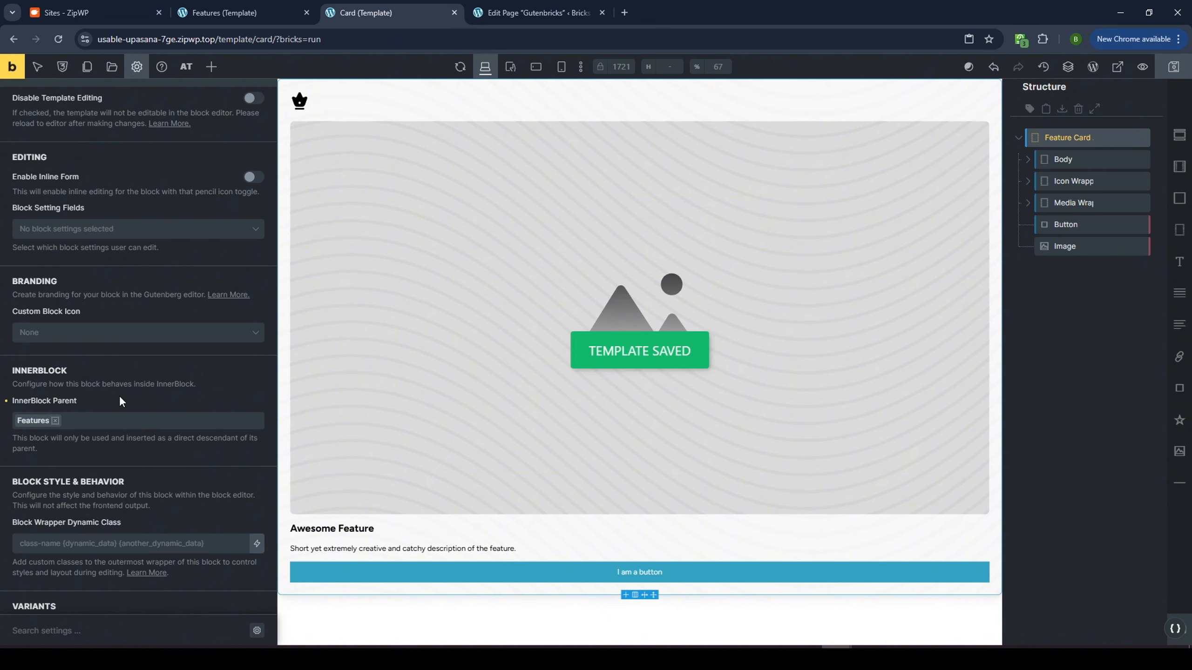
{"action": "left_click", "coordinate": [94, 333]}
{"action": "left_click", "coordinate": [131, 308]}
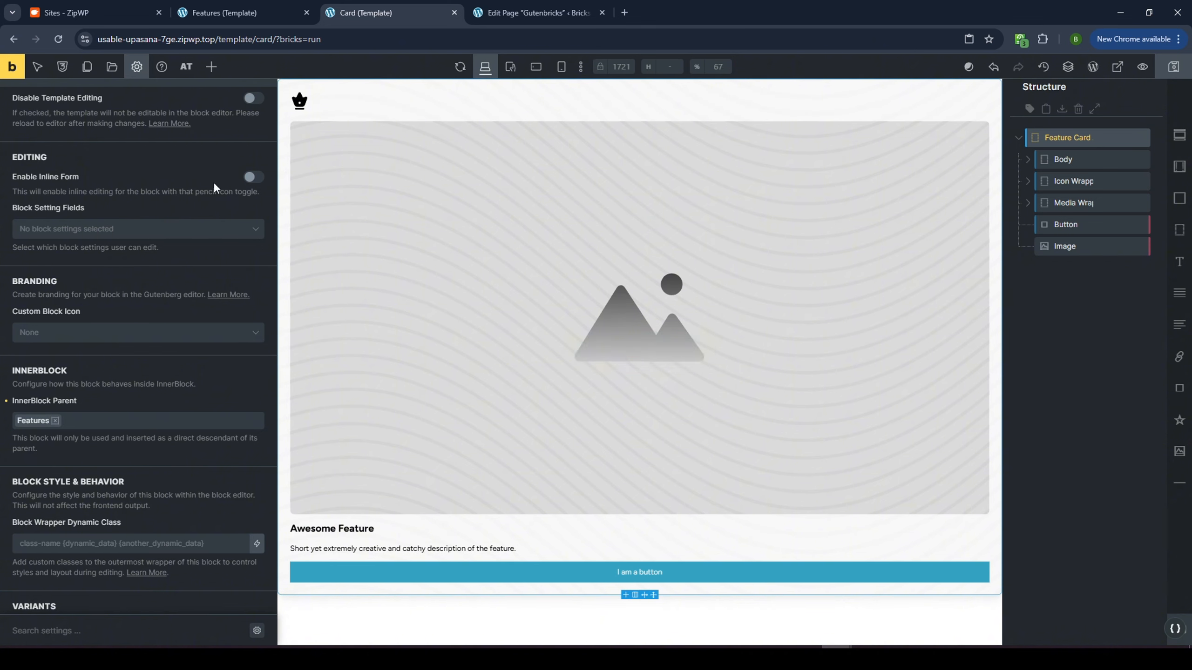
Look through the remaining block and variant settings, and add a blank block meta field in the Card template's Gutenbricks meta settings
{"action": "scroll", "coordinate": [113, 329], "scroll_direction": "down", "scroll_amount": 3}
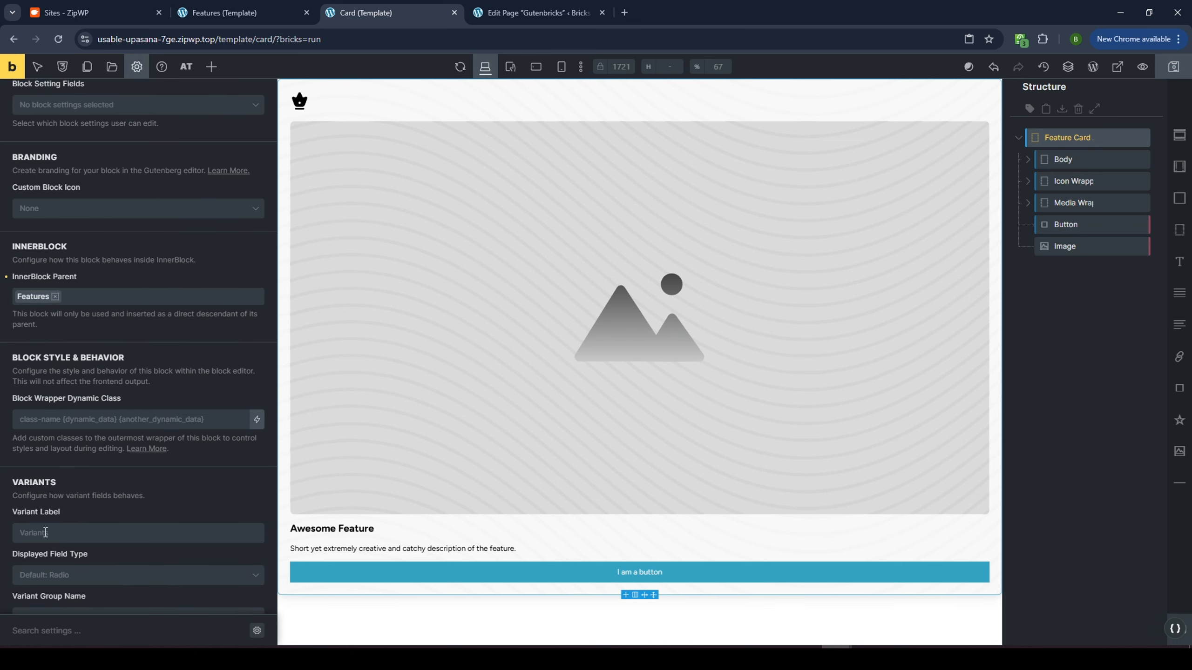
{"action": "scroll", "coordinate": [46, 532], "scroll_direction": "down", "scroll_amount": 2}
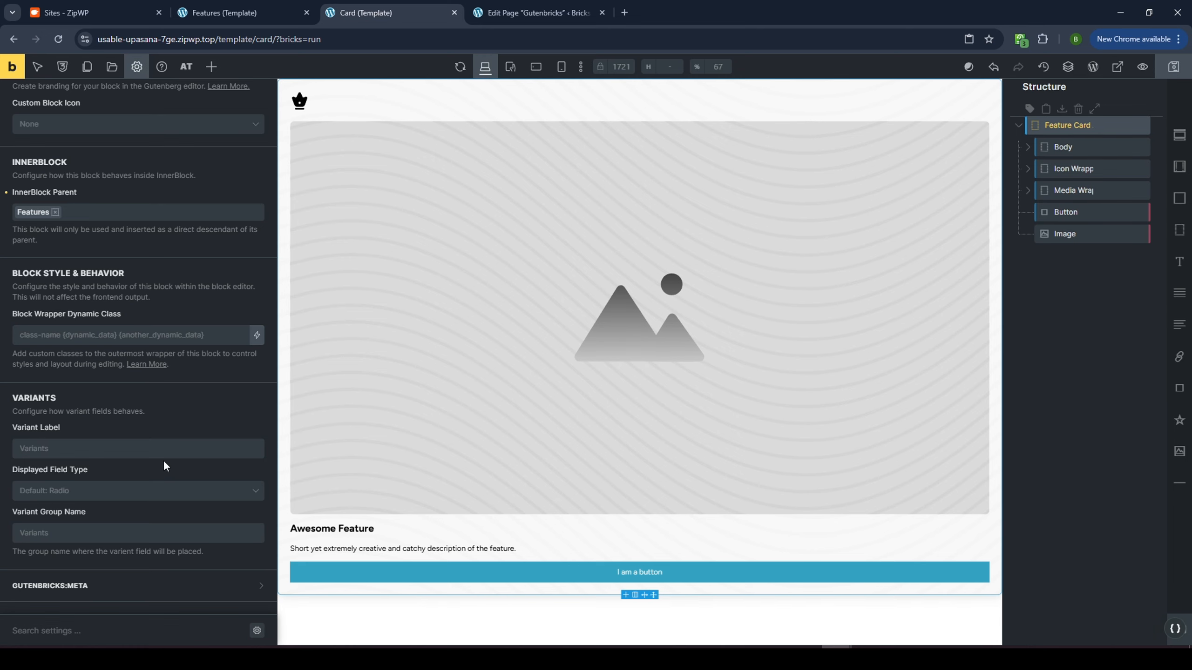
{"action": "left_click", "coordinate": [80, 586]}
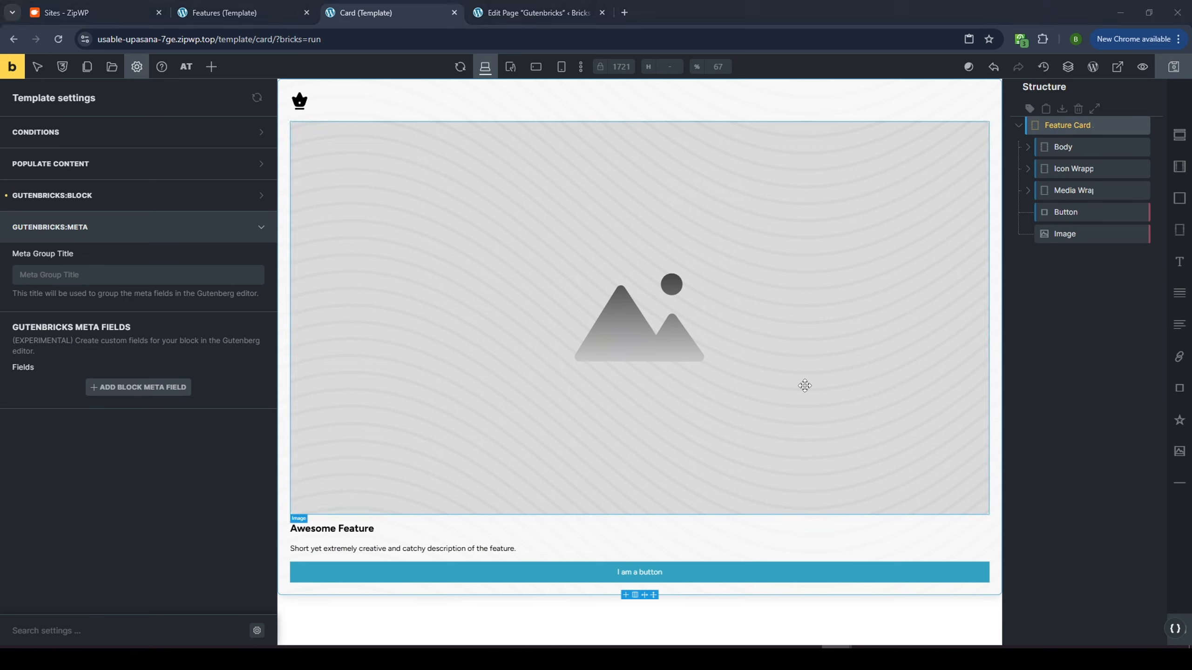
{"action": "left_click", "coordinate": [119, 389]}
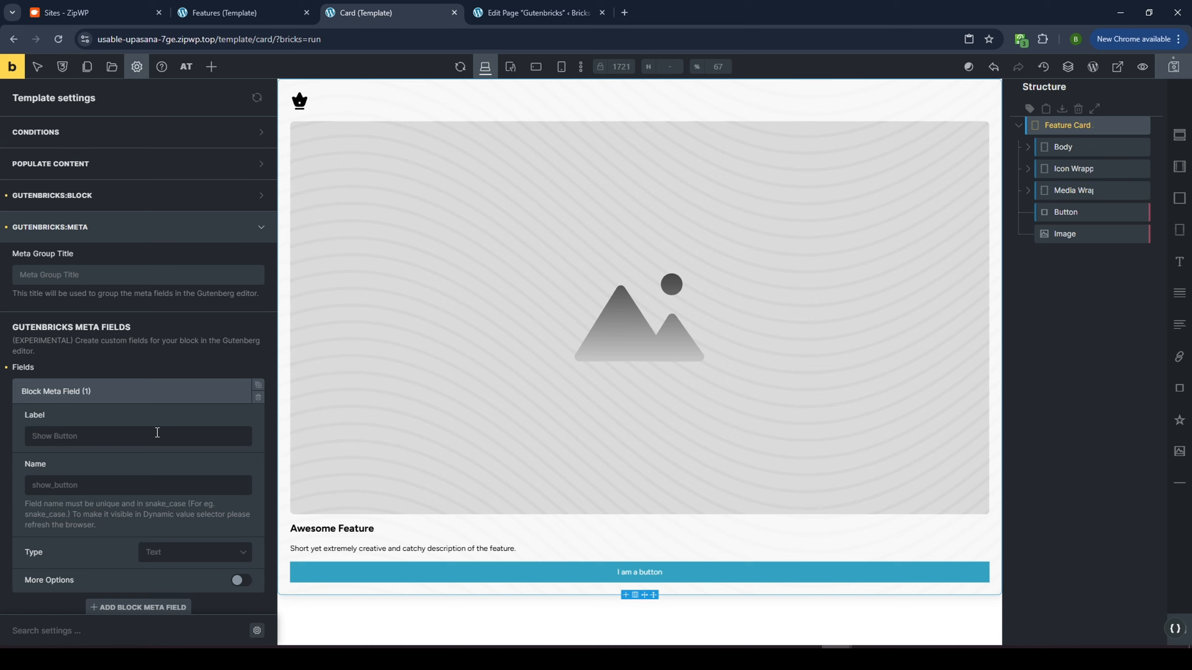
{"action": "scroll", "coordinate": [158, 423], "scroll_direction": "down", "scroll_amount": 1}
{"action": "left_click", "coordinate": [76, 257]}
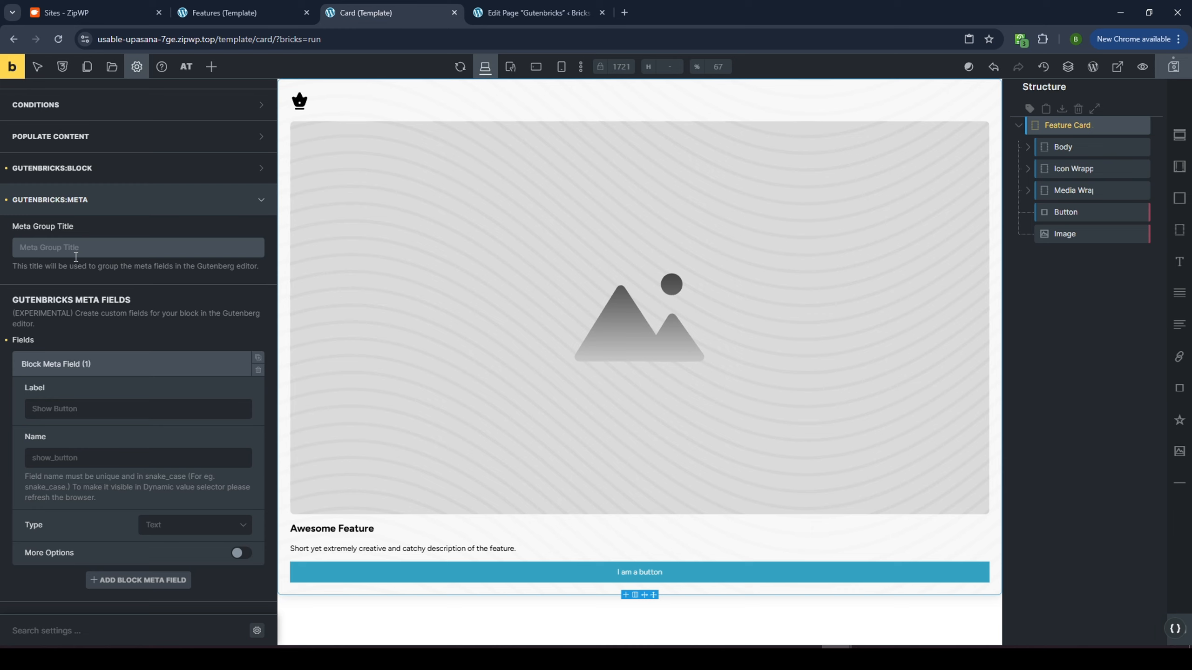
Title the meta group Background Color and define its field as a Color Swatch labelled Branding with the name branding_color
{"action": "type", "text": "Background C"}
{"action": "type", "text": "O"}
{"action": "type", "text": "lor"}
{"action": "key", "text": "ctrl+a"}
{"action": "left_click", "coordinate": [104, 415]}
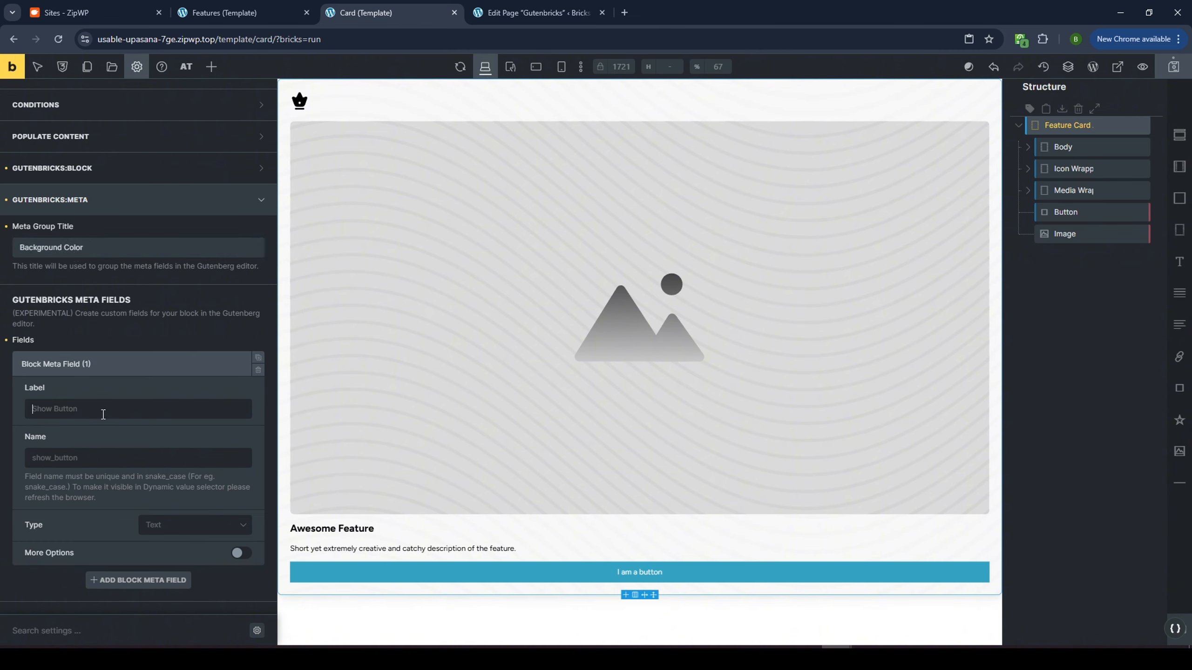
{"action": "type", "text": "Branding"}
{"action": "left_click", "coordinate": [83, 458]}
{"action": "type", "text": "branding_color"}
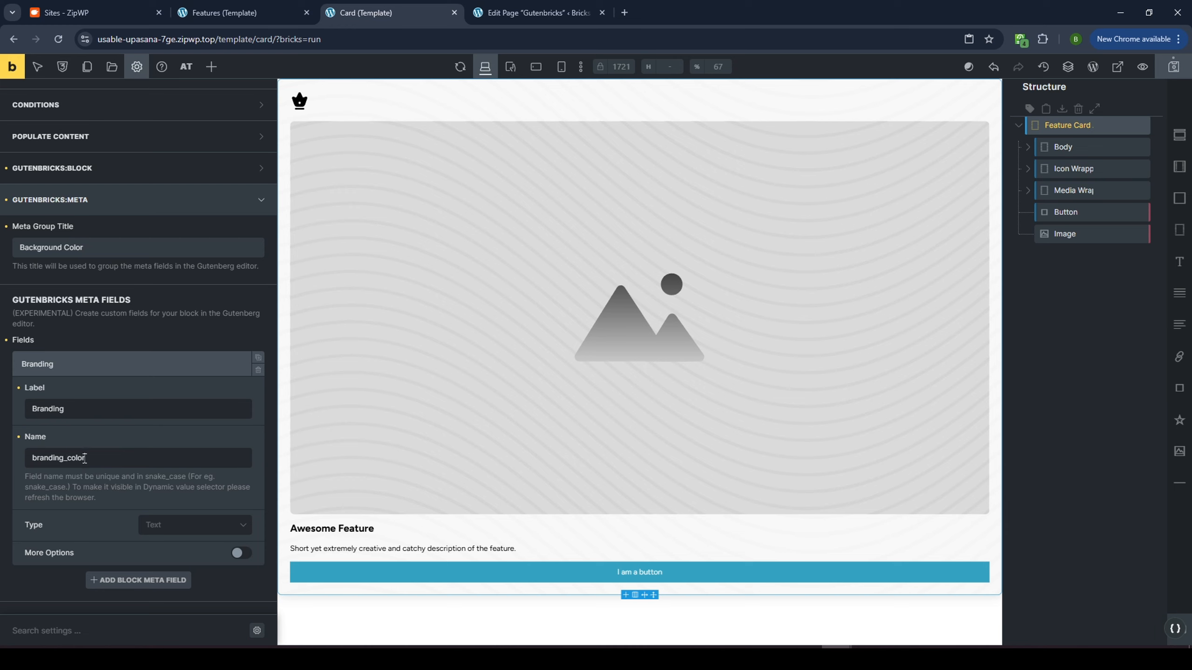
{"action": "left_click", "coordinate": [178, 527]}
{"action": "scroll", "coordinate": [117, 516], "scroll_direction": "down", "scroll_amount": 1}
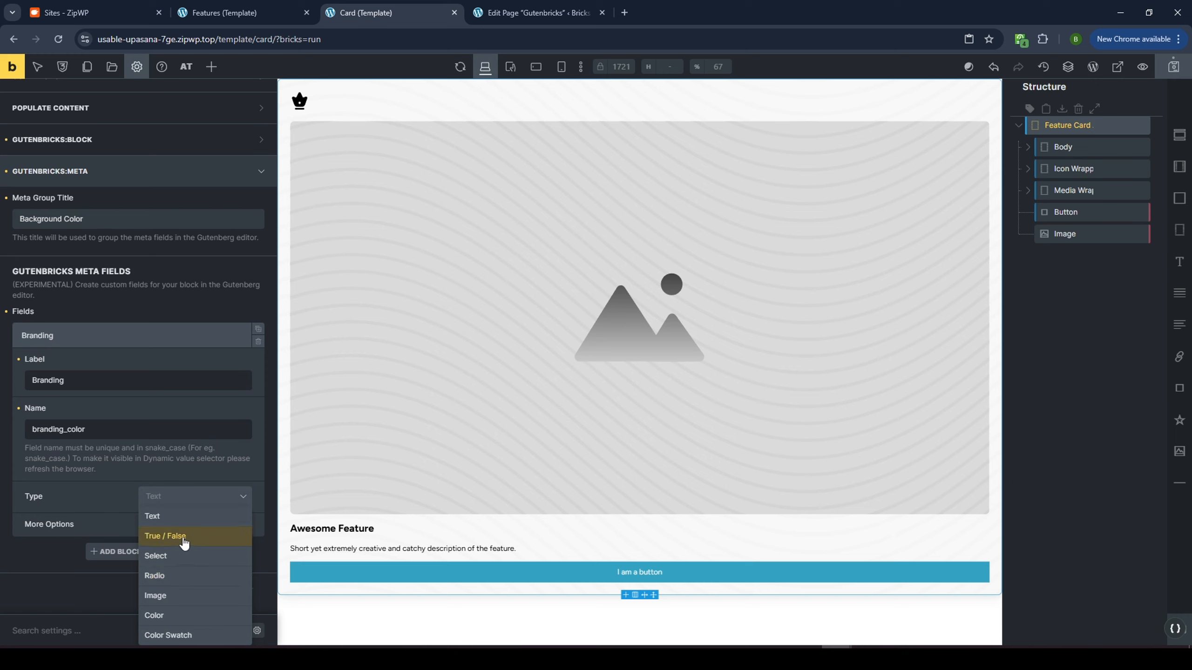
{"action": "left_click", "coordinate": [187, 637]}
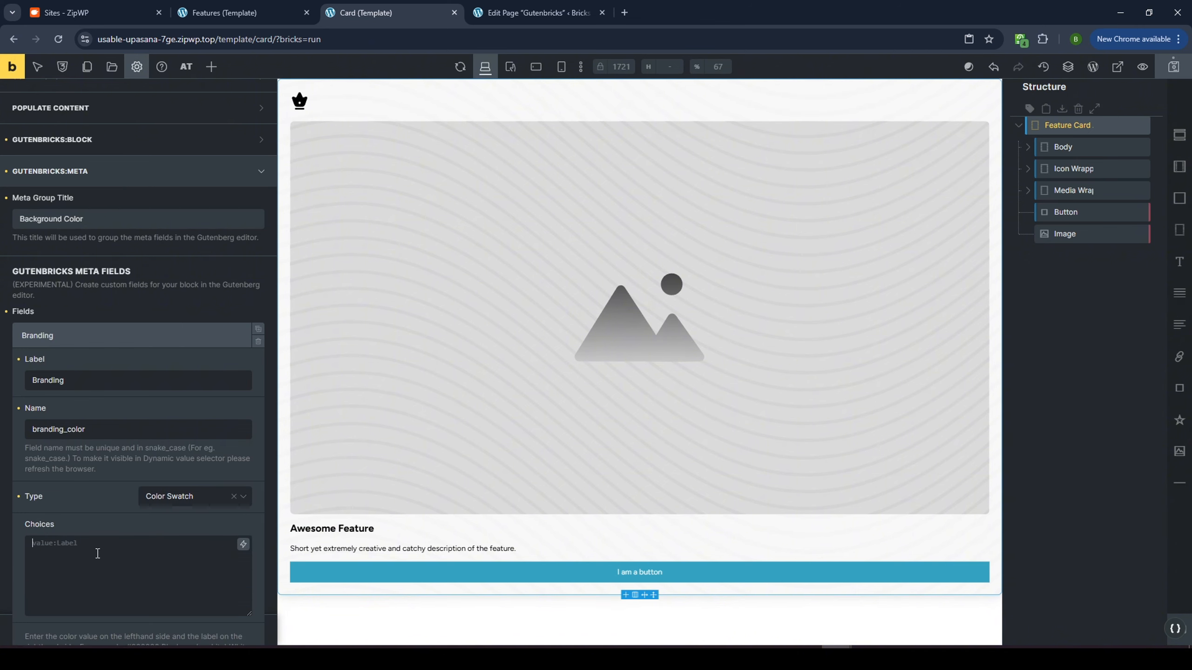
Fill the swatch choices with var(--primary-ultra-light):Primary Light, matching Secondary, Tertiary and Accent Light lines, and transparent:Transparent
{"action": "type", "text": "var()--primary--"}
{"action": "key", "text": "BackSpace"}
{"action": "type", "text": "ultra-light):Primary Light"}
{"action": "key", "text": "ctrl+a"}
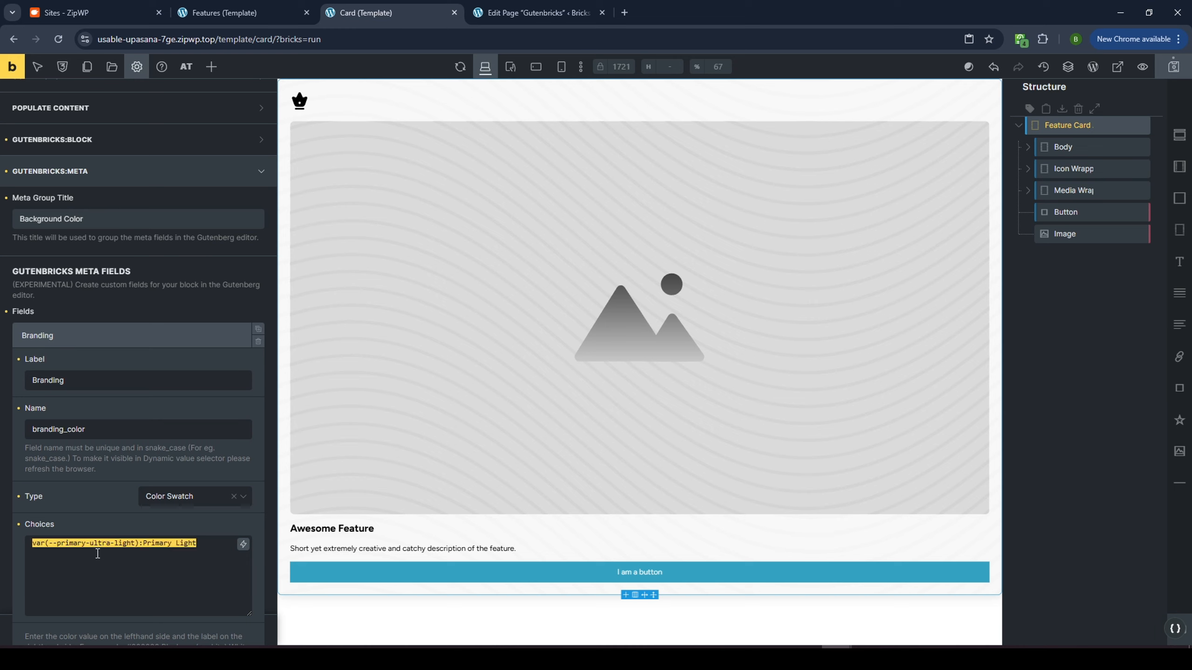
{"action": "key", "text": "ctrl+x"}
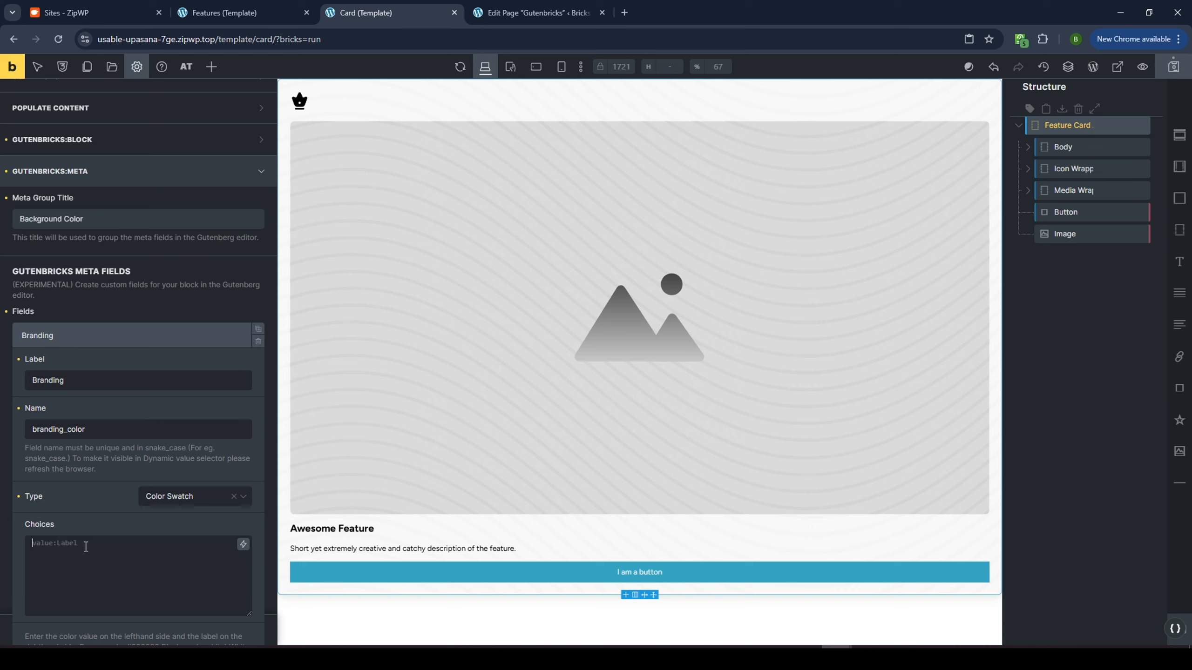
{"action": "key", "text": "ctrl+v"}
{"action": "key", "text": "ctrl+a"}
{"action": "key", "text": "ctrl+v"}
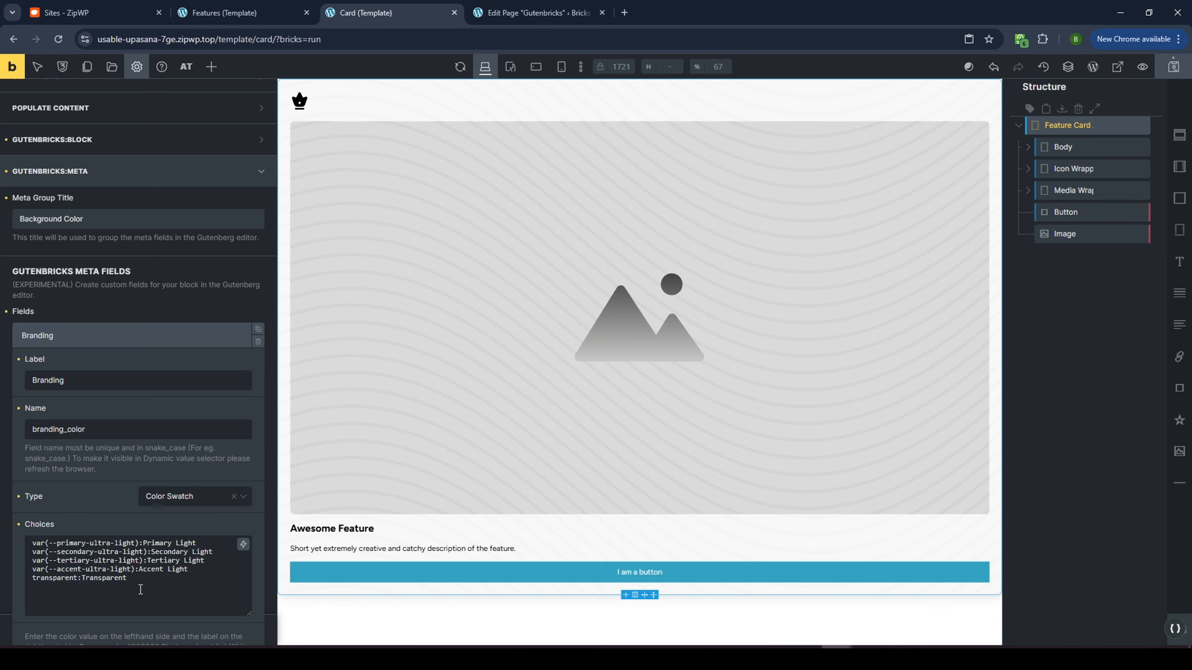
Check the colour variables in the Branding choices line by line and save the Card template
{"action": "left_click_drag", "start_coordinate": [33, 543], "coordinate": [141, 539]}
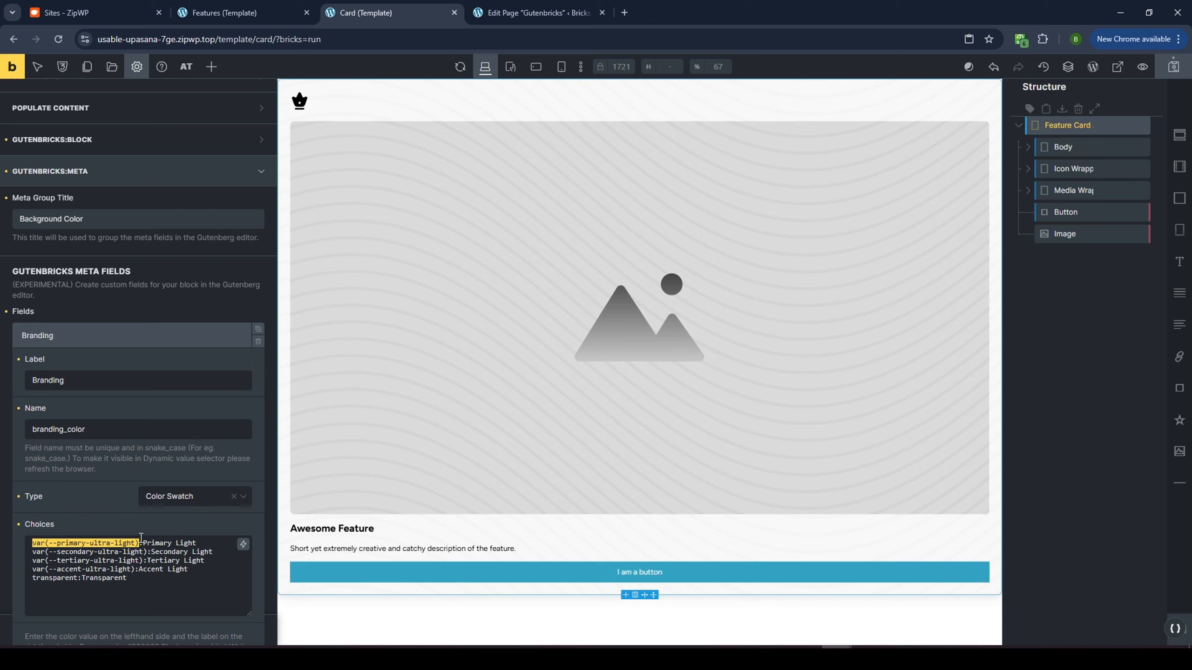
{"action": "double_click", "coordinate": [71, 554]}
{"action": "triple_click", "coordinate": [71, 561]}
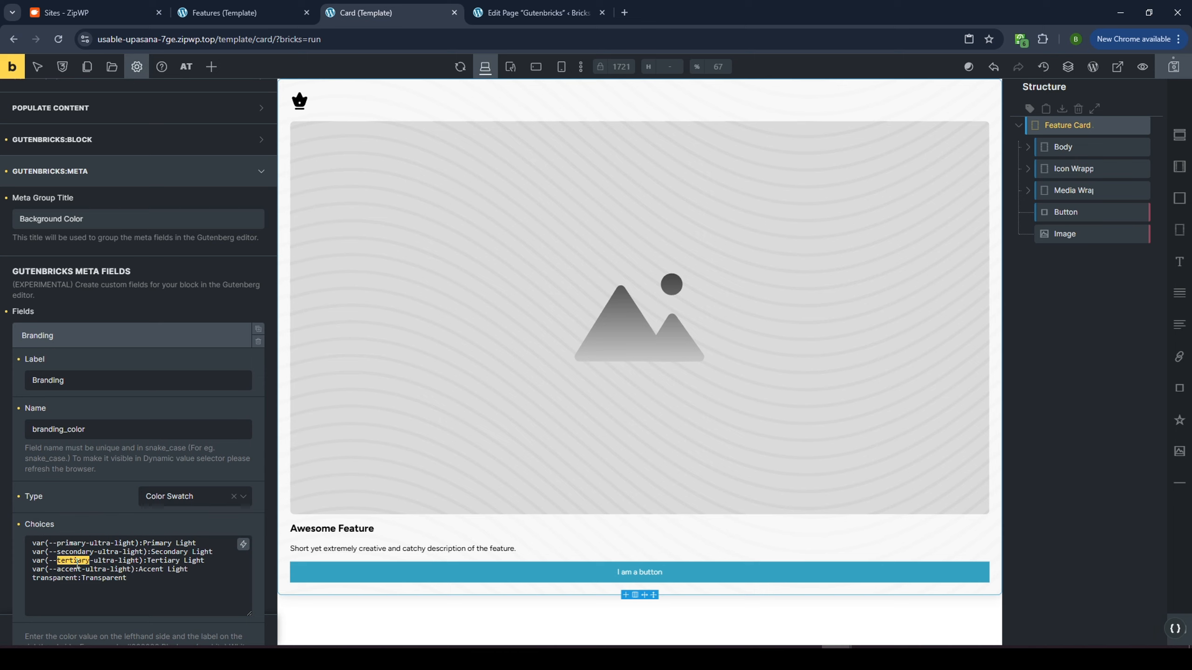
{"action": "left_click", "coordinate": [73, 571]}
{"action": "double_click", "coordinate": [71, 569]}
{"action": "left_click_drag", "start_coordinate": [32, 578], "coordinate": [138, 579]}
{"action": "left_click", "coordinate": [138, 578]}
{"action": "left_click", "coordinate": [1173, 66]}
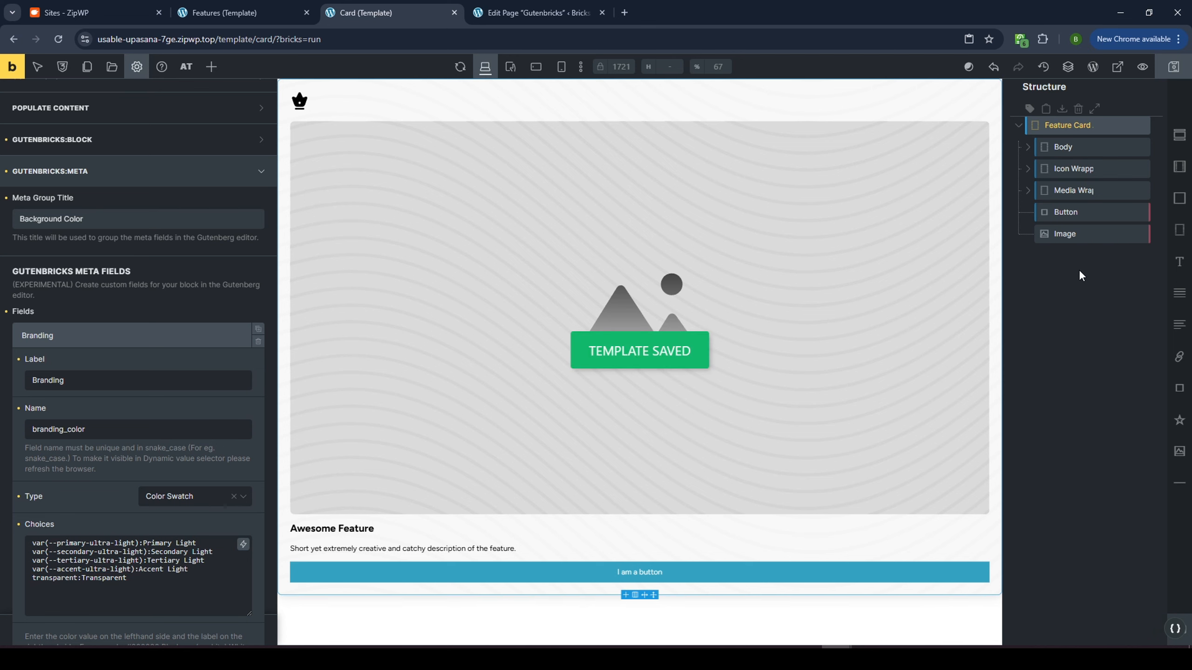
Switch to the Gutenbricks page editor, reload it and open the first card's Background Color settings
{"action": "left_click", "coordinate": [533, 14]}
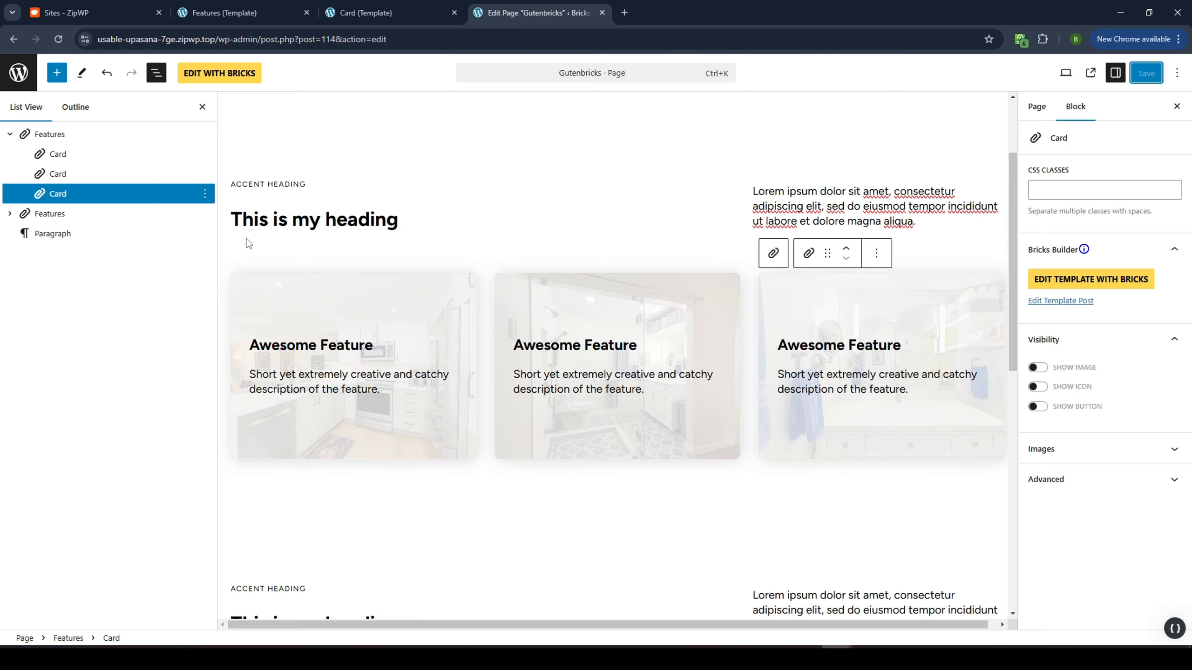
{"action": "left_click", "coordinate": [58, 39]}
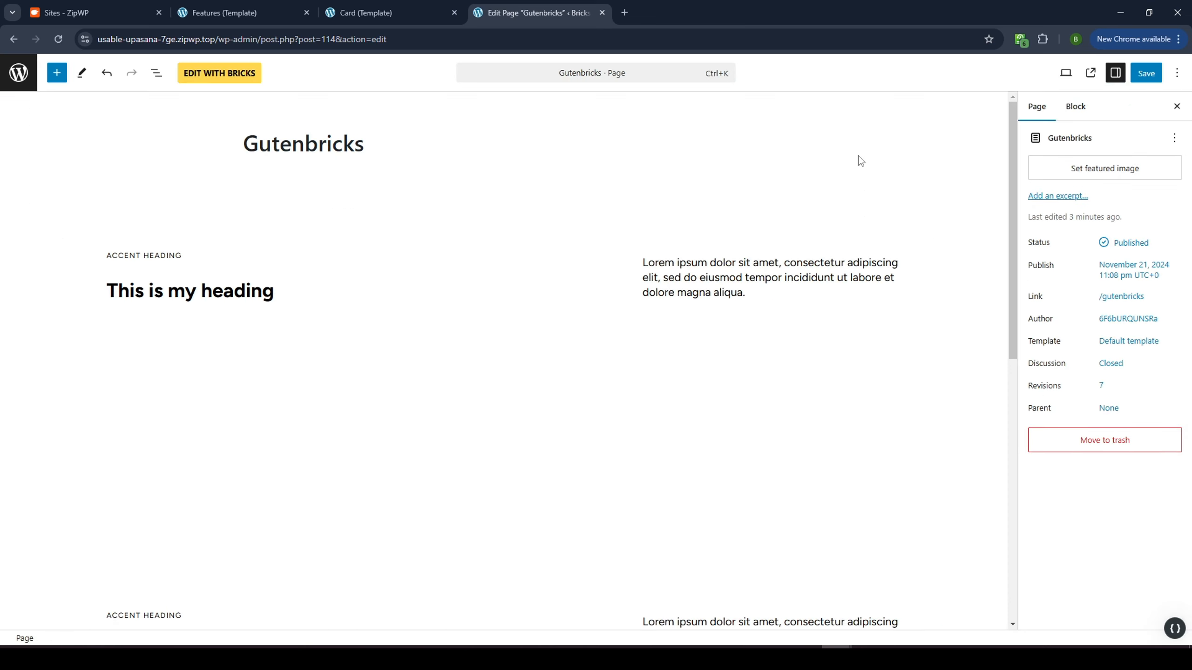
{"action": "left_click", "coordinate": [304, 351]}
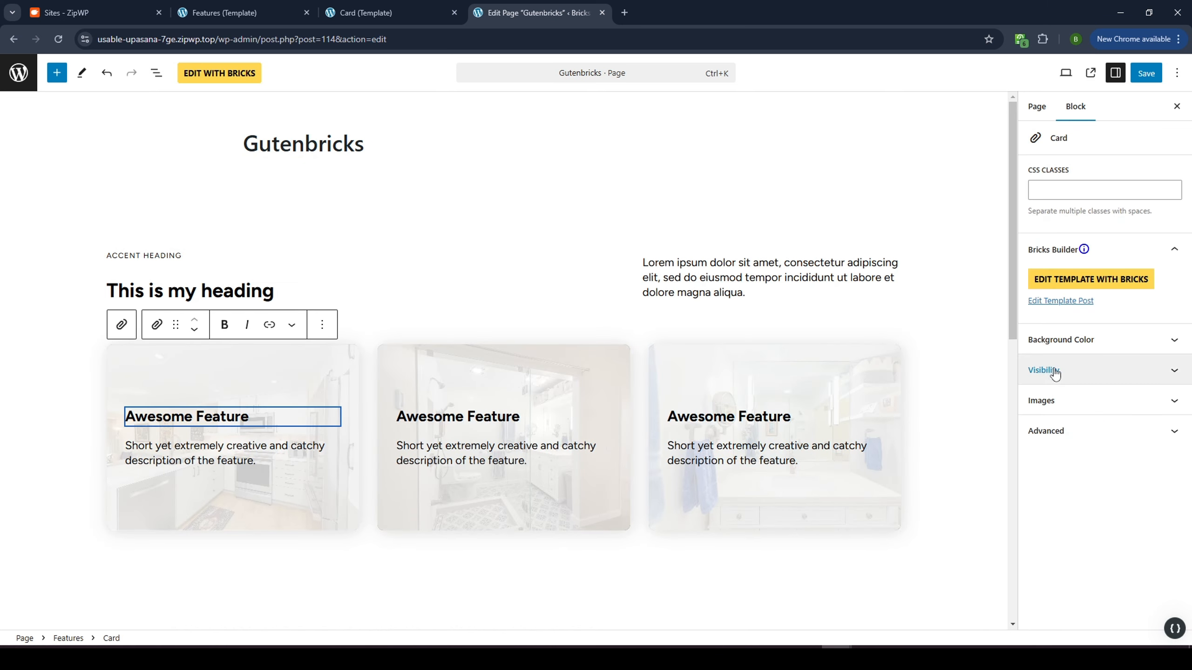
{"action": "left_click", "coordinate": [1025, 341]}
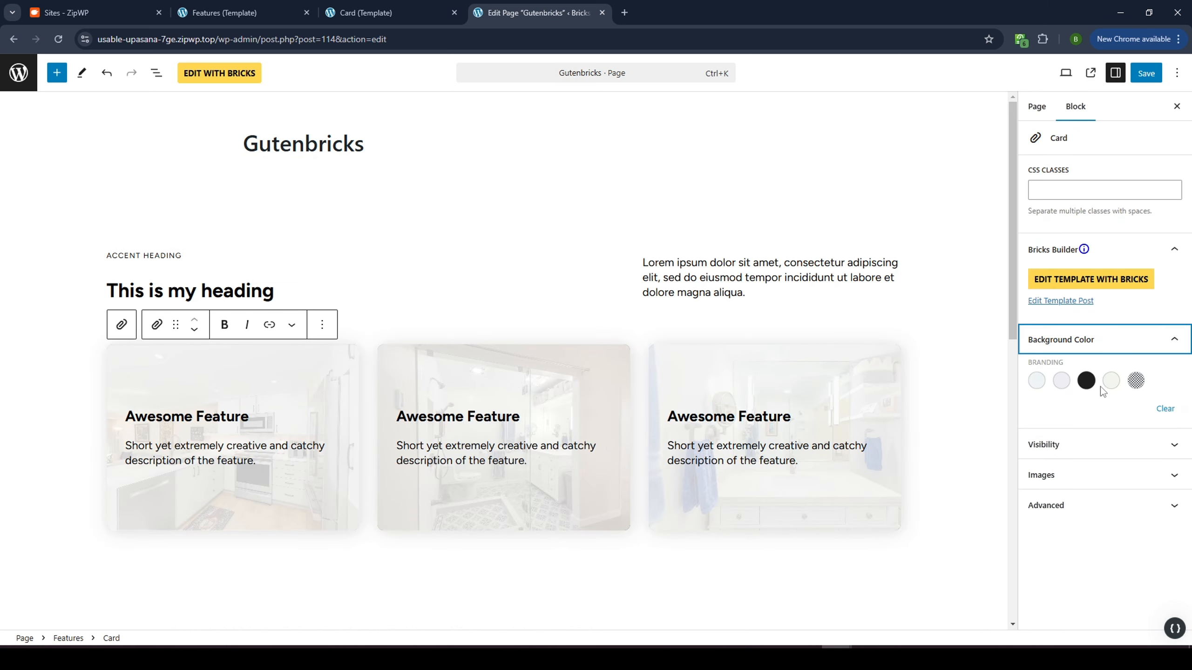
Try the different Branding colour swatches on the first card and clear the selection
{"action": "left_click", "coordinate": [1136, 385]}
{"action": "left_click", "coordinate": [1086, 380]}
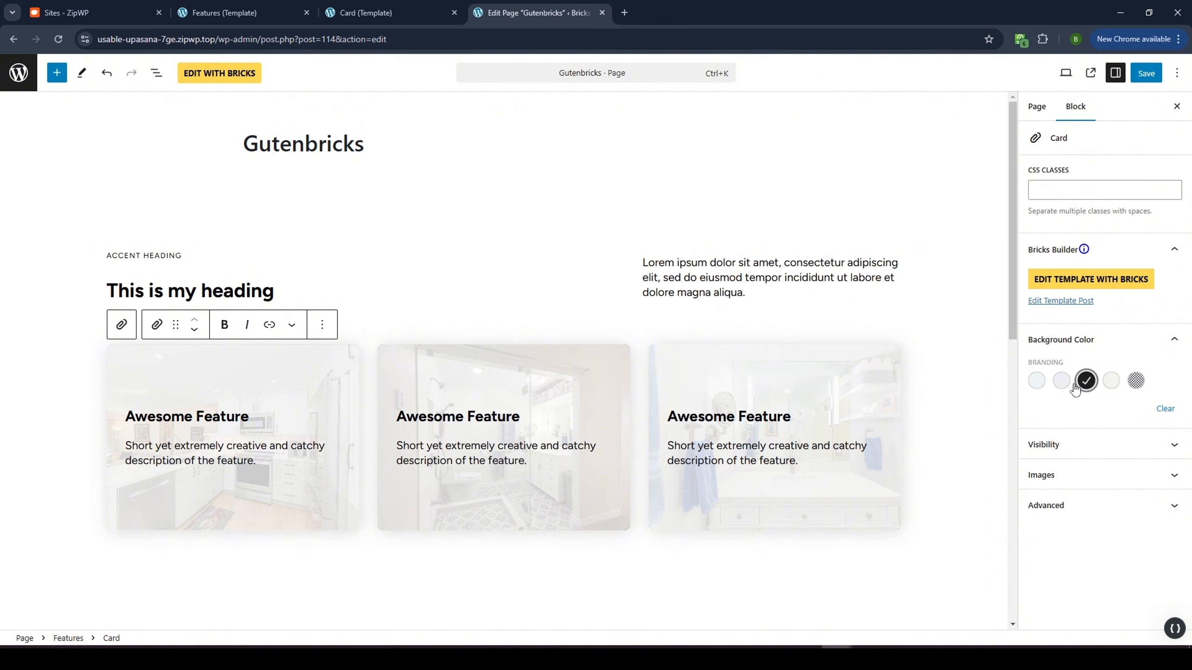
{"action": "left_click", "coordinate": [1061, 380]}
{"action": "left_click", "coordinate": [1036, 380]}
{"action": "left_click", "coordinate": [1111, 383]}
{"action": "left_click", "coordinate": [1063, 383]}
{"action": "left_click", "coordinate": [1036, 383]}
{"action": "left_click", "coordinate": [1062, 383]}
{"action": "left_click", "coordinate": [1036, 383]}
{"action": "left_click", "coordinate": [1162, 408]}
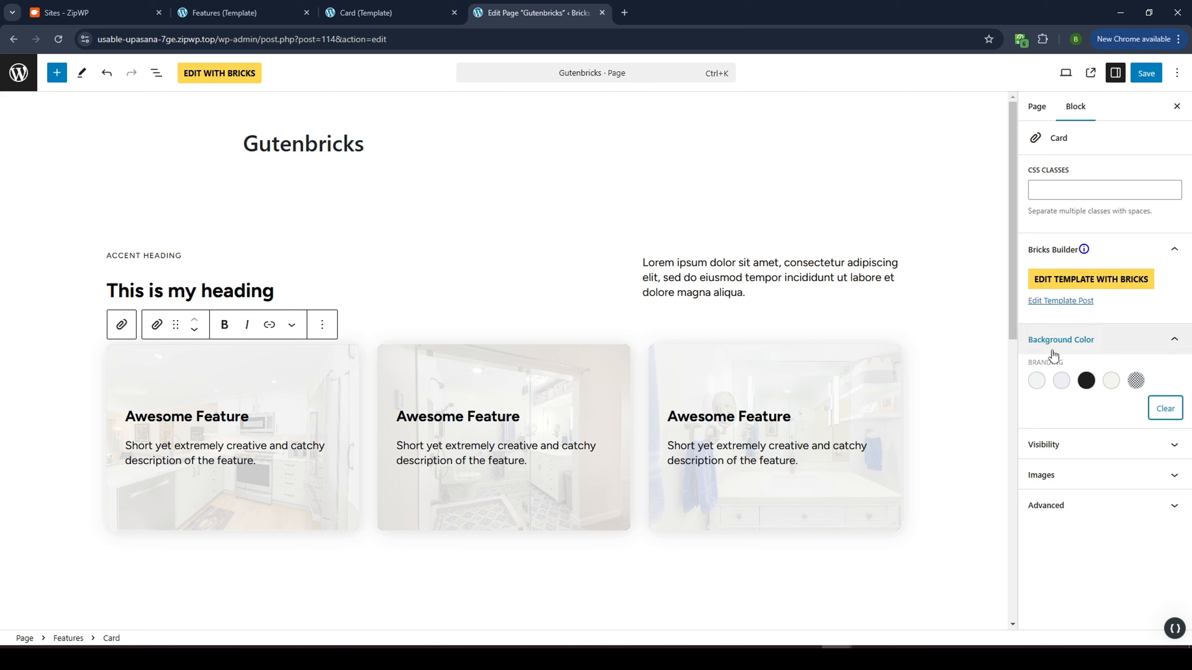
Return to the Card template, open the Feature Card's background settings and reload the builder
{"action": "key", "text": "ctrl+shift+Tab"}
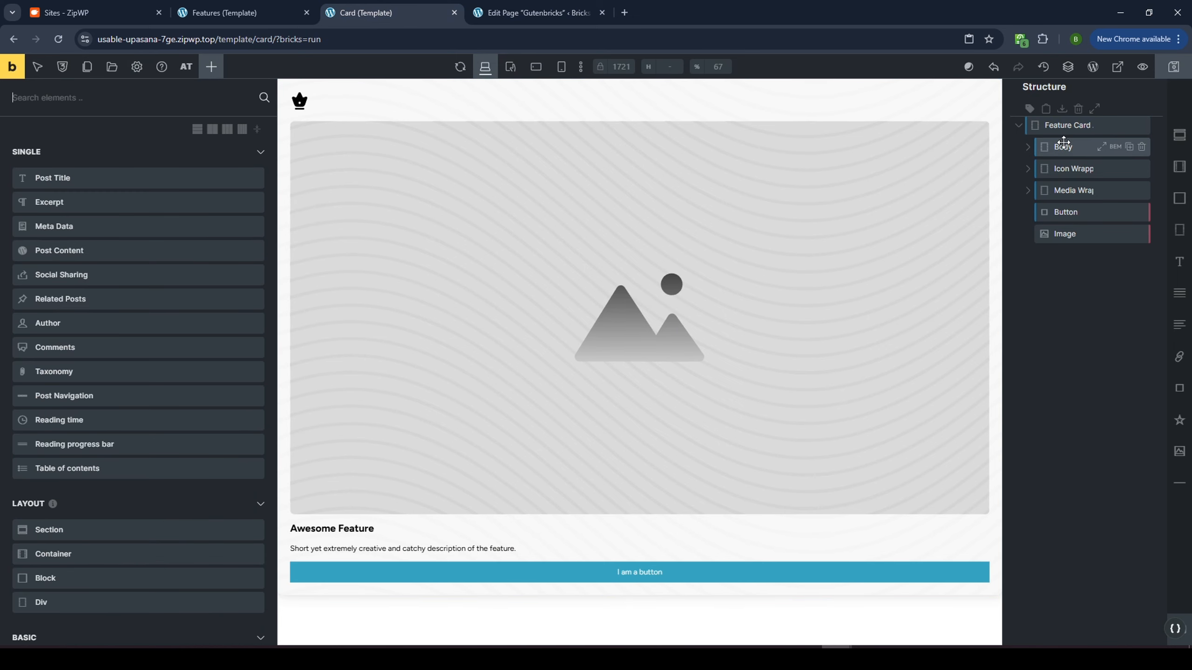
{"action": "left_click", "coordinate": [1063, 141]}
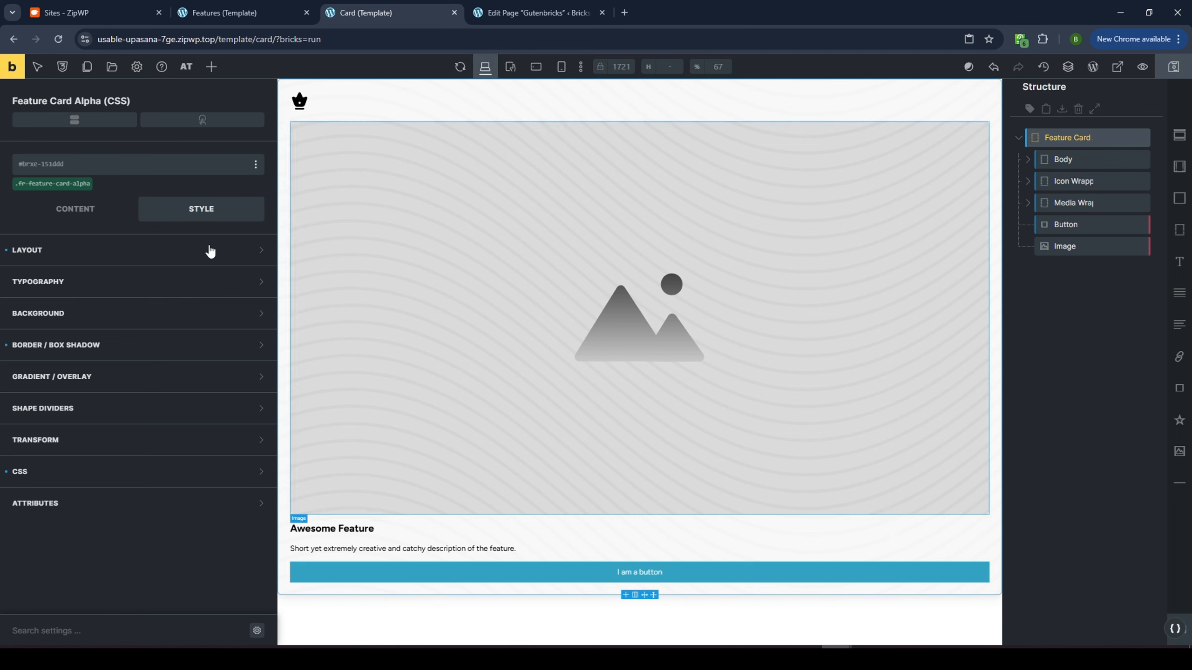
{"action": "left_click", "coordinate": [122, 315]}
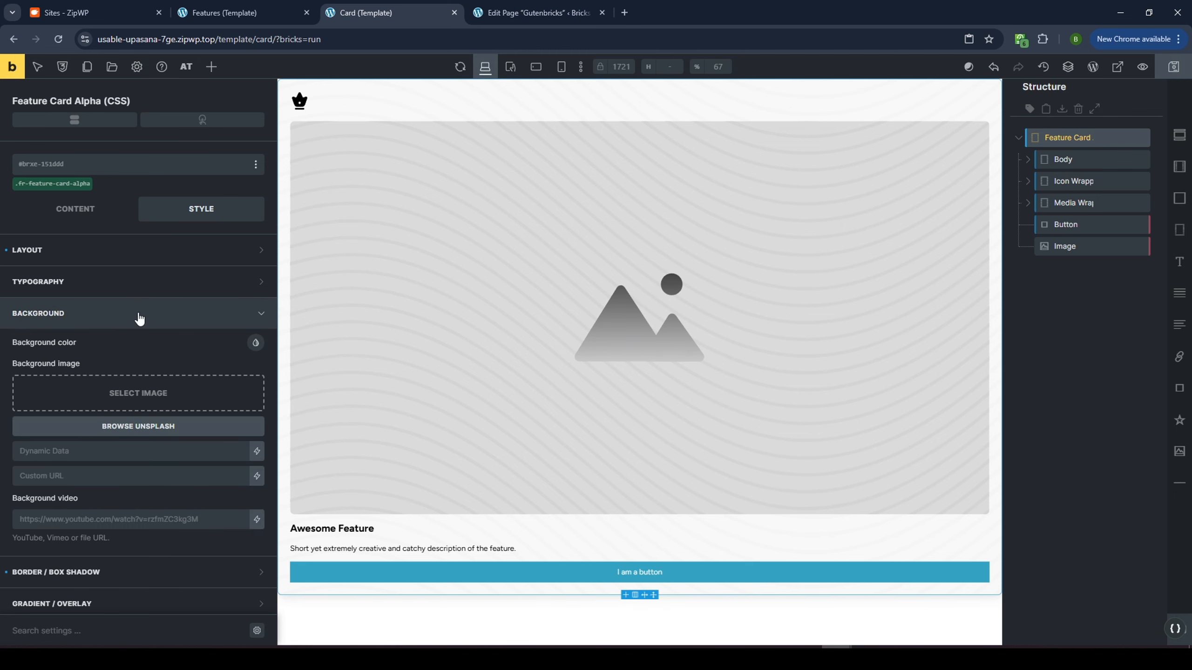
{"action": "key", "text": "F5"}
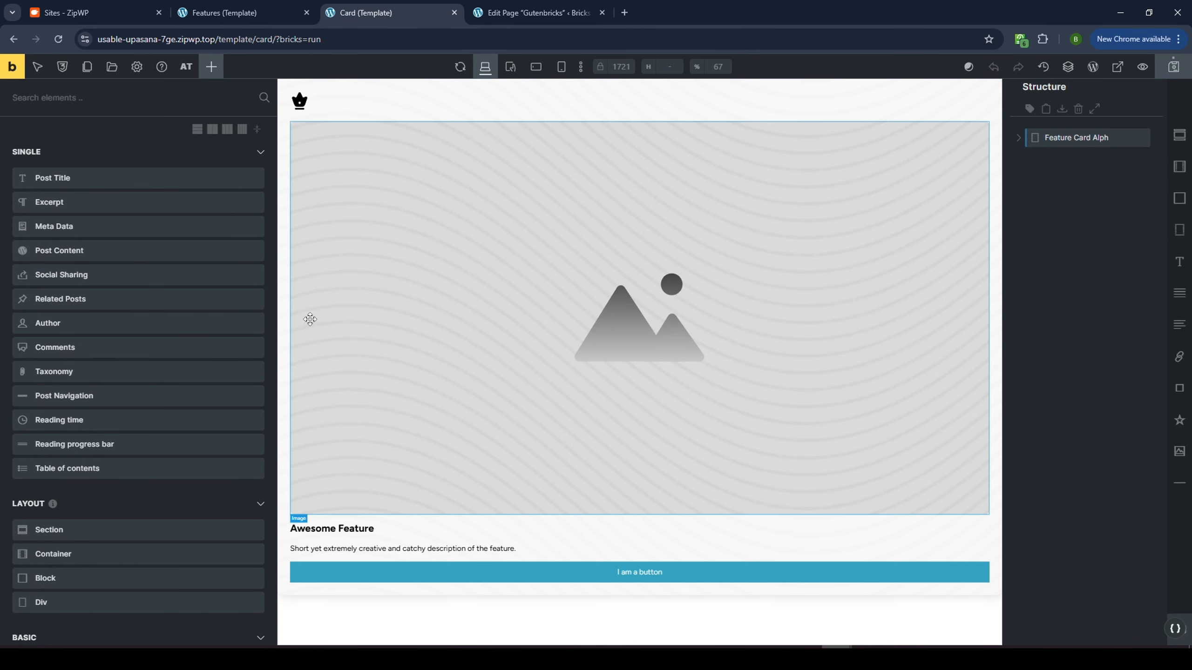
Set the Feature Card's background color to the raw dynamic data value GB:Meta: Branding
{"action": "left_click", "coordinate": [1067, 138]}
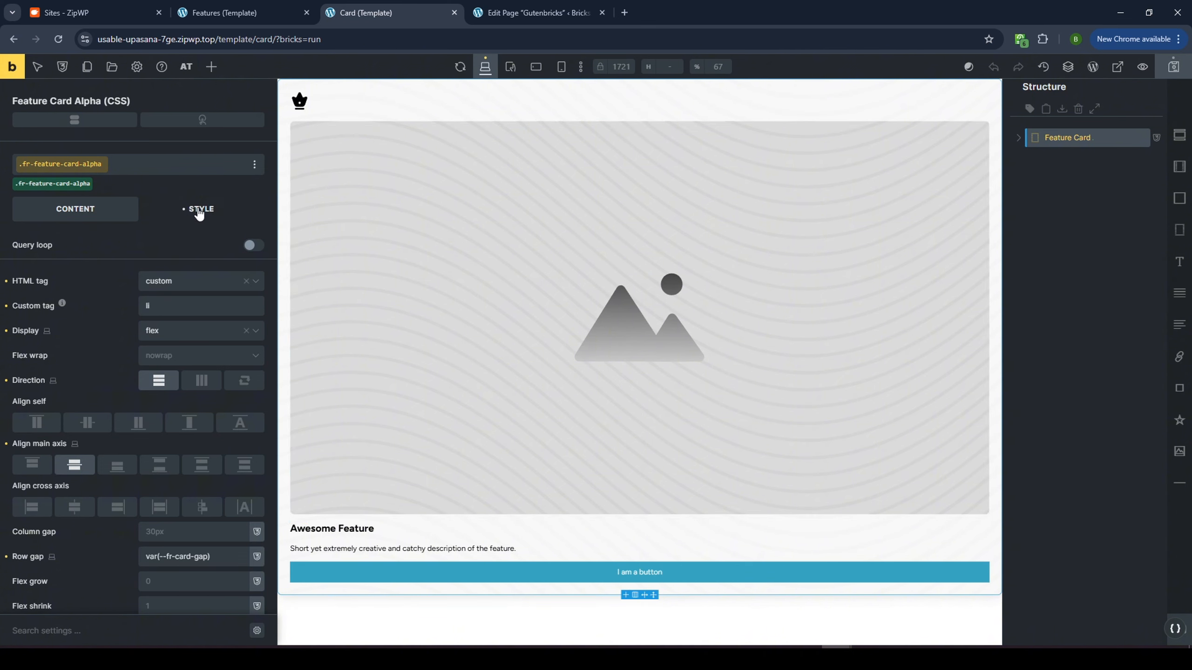
{"action": "left_click", "coordinate": [199, 210]}
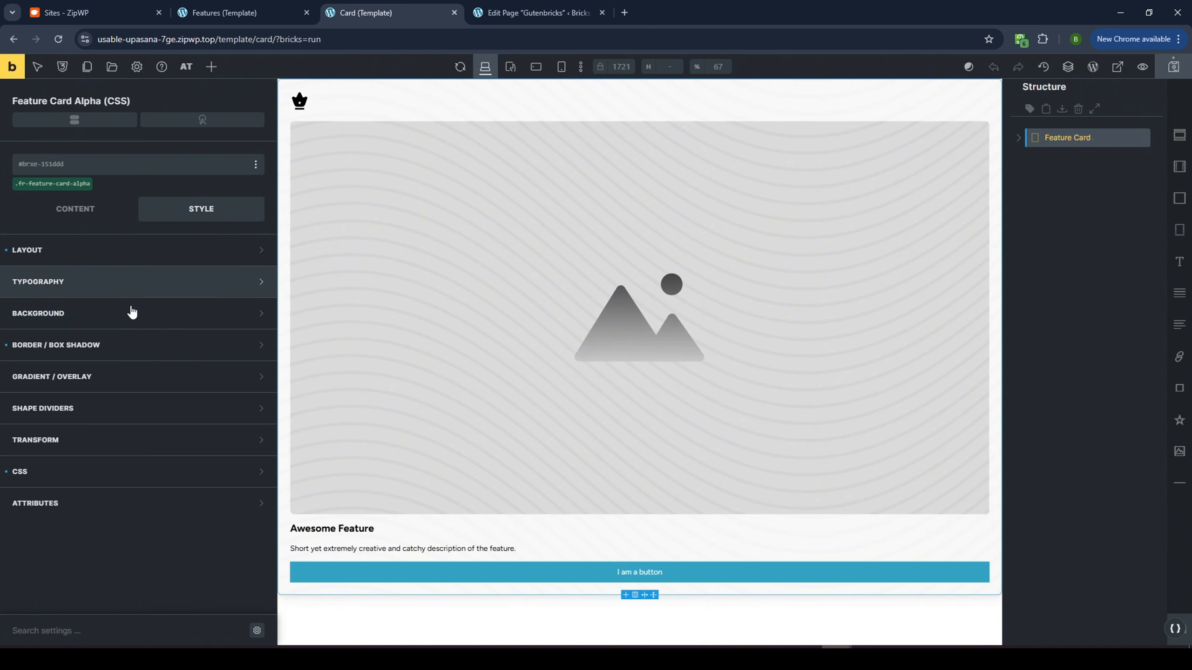
{"action": "left_click", "coordinate": [201, 324]}
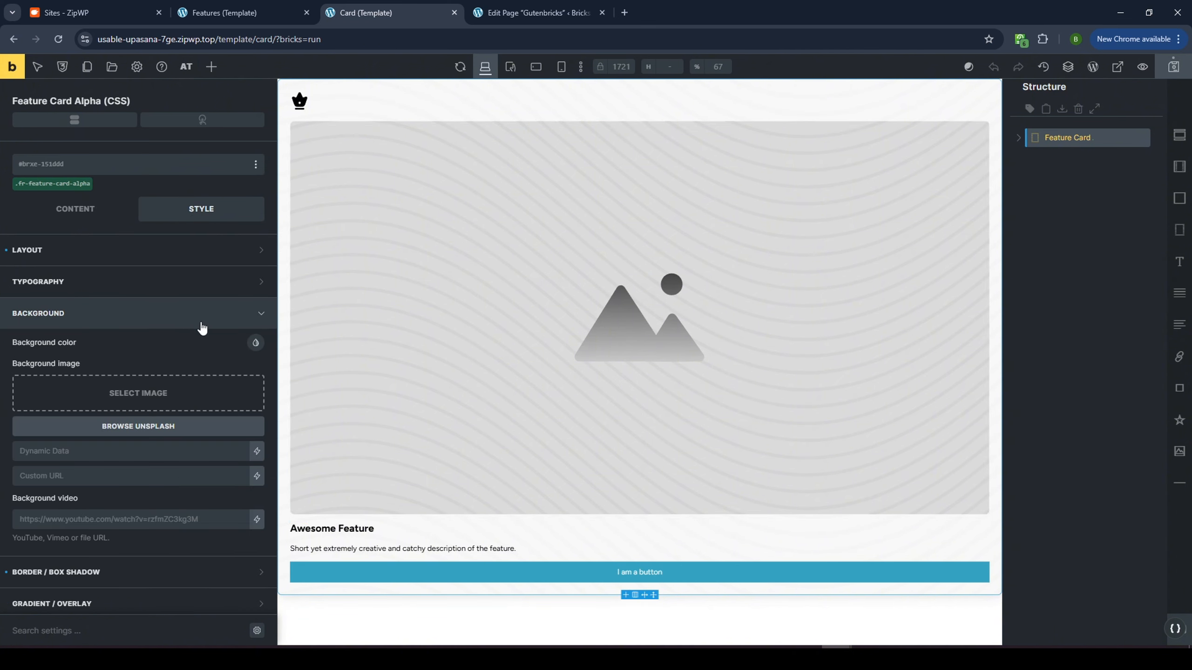
{"action": "left_click", "coordinate": [255, 343]}
{"action": "scroll", "coordinate": [260, 348], "scroll_direction": "down", "scroll_amount": 4}
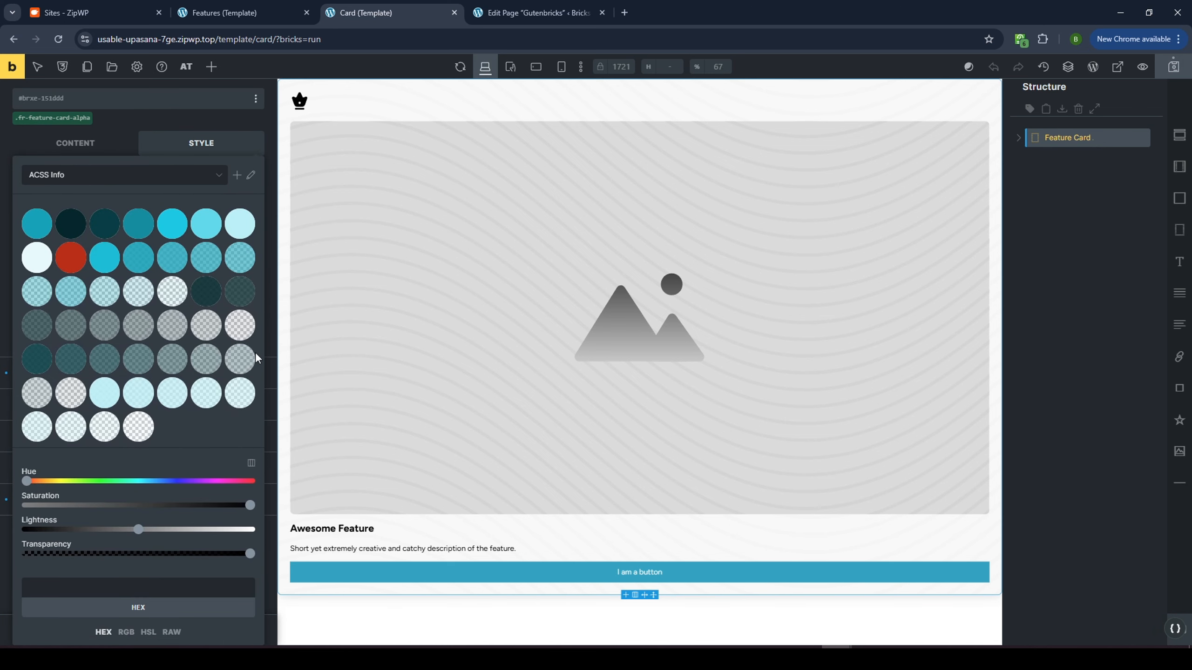
{"action": "left_click", "coordinate": [172, 632]}
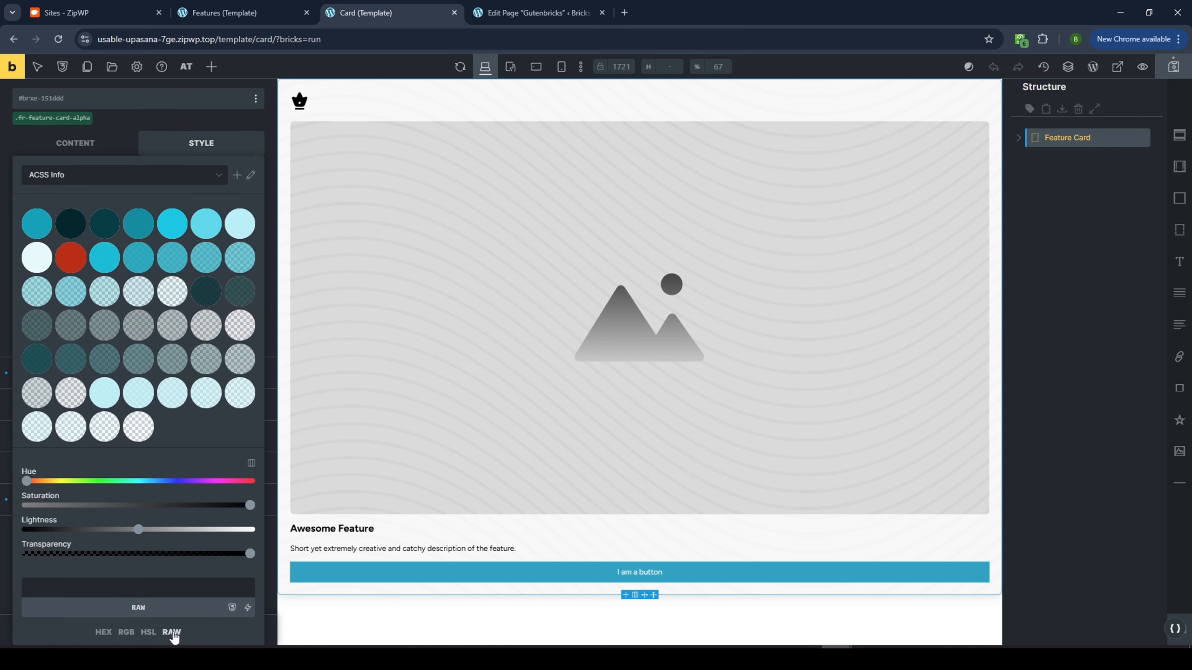
{"action": "left_click", "coordinate": [247, 608]}
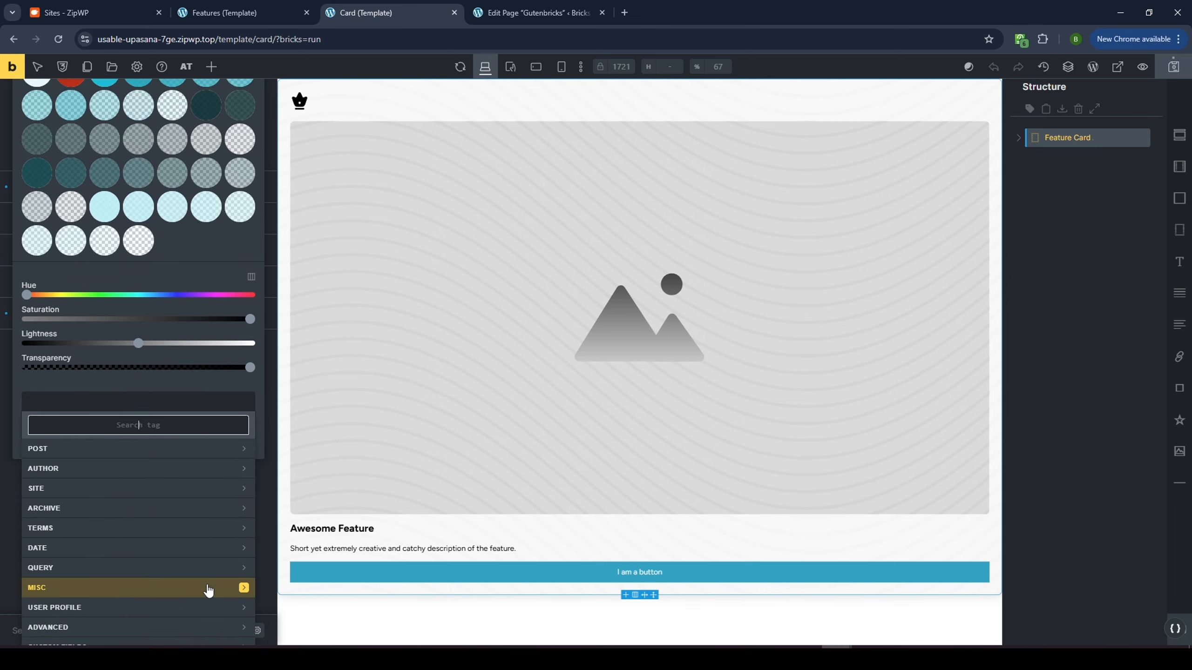
{"action": "type", "text": "back"}
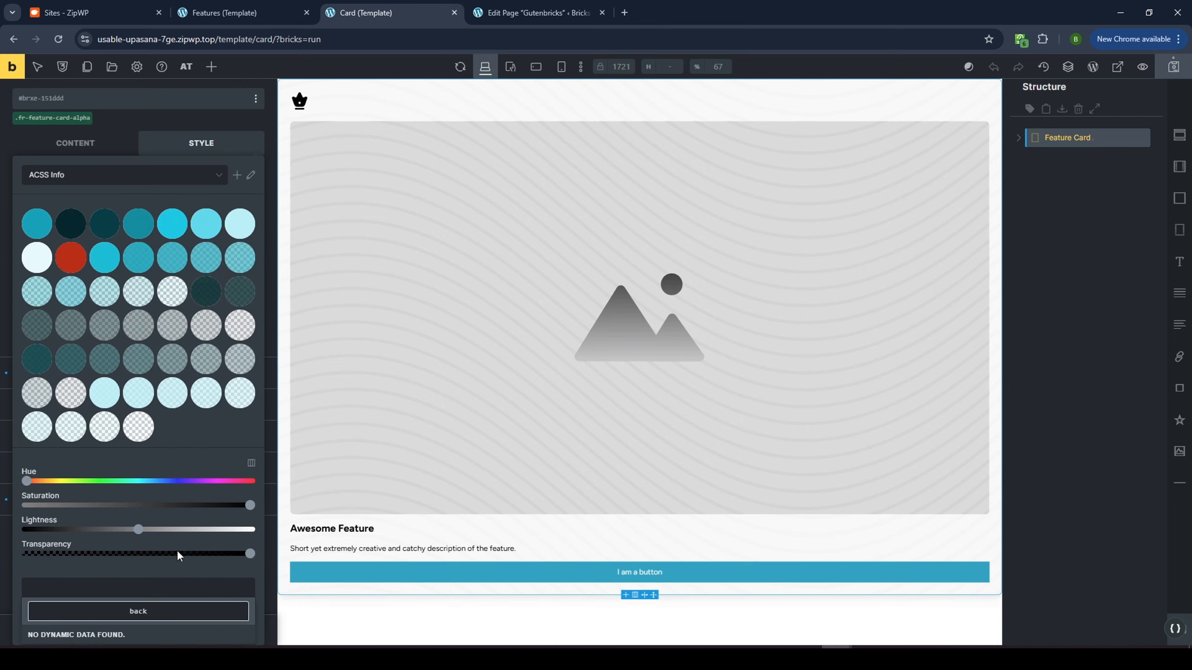
{"action": "key", "text": "ctrl+a"}
{"action": "type", "text": "col"}
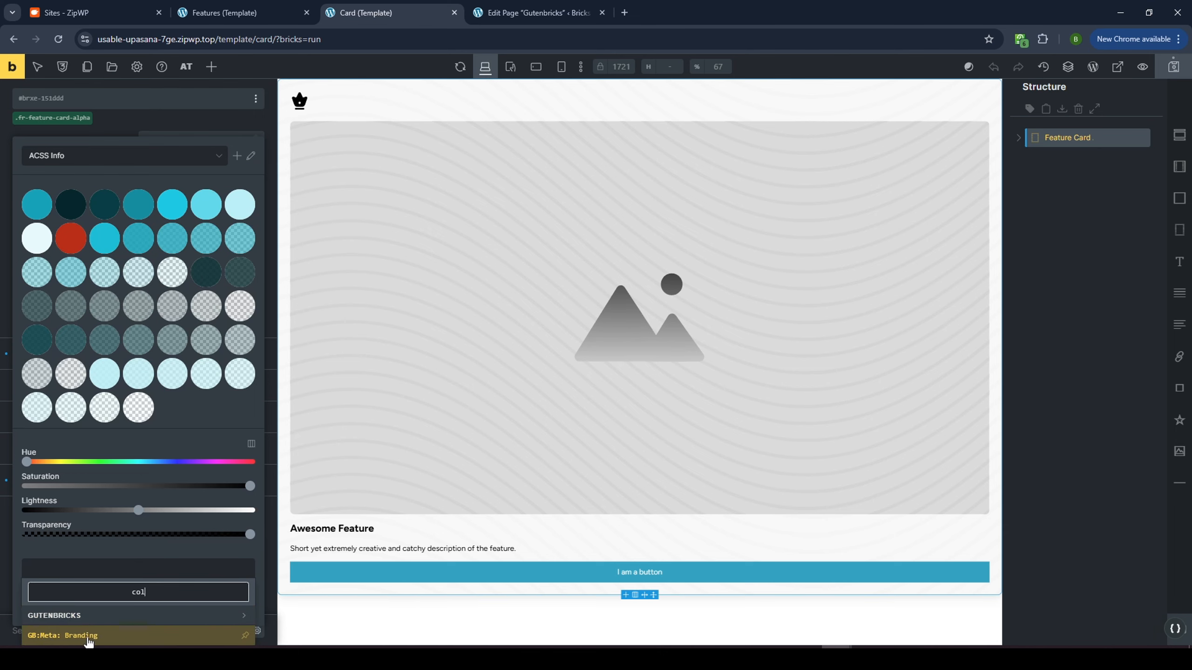
{"action": "left_click", "coordinate": [73, 636]}
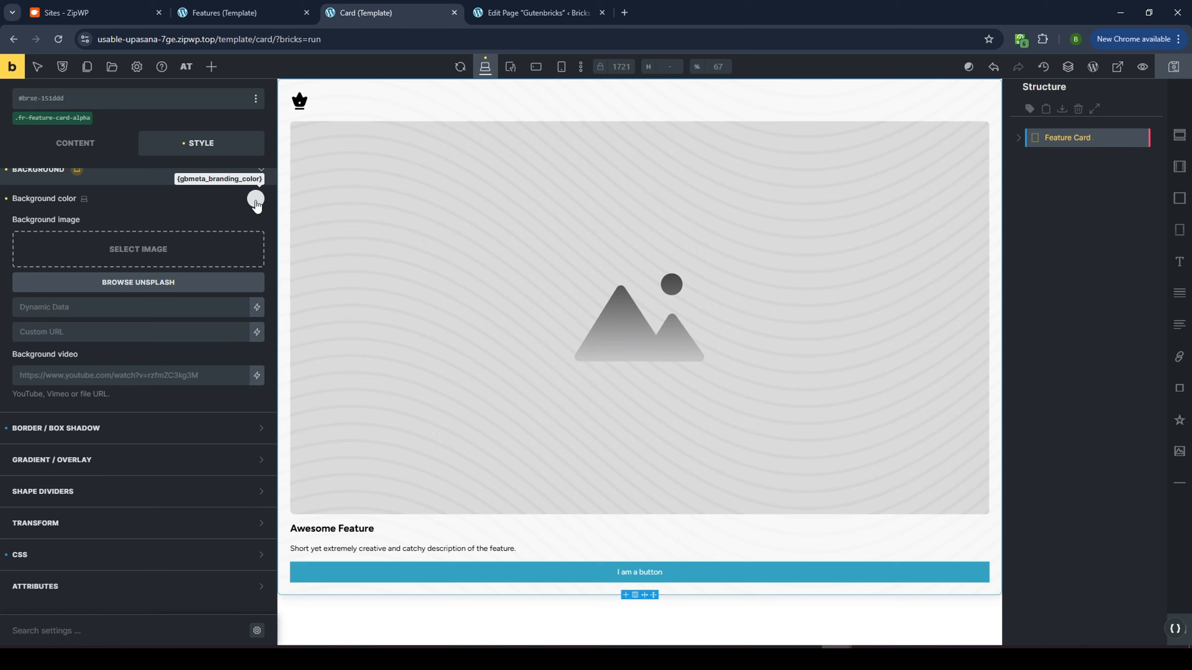
Reload the Gutenbricks page in the block editor and apply the Primary Light Branding swatch to the third card's background
{"action": "left_click", "coordinate": [507, 11]}
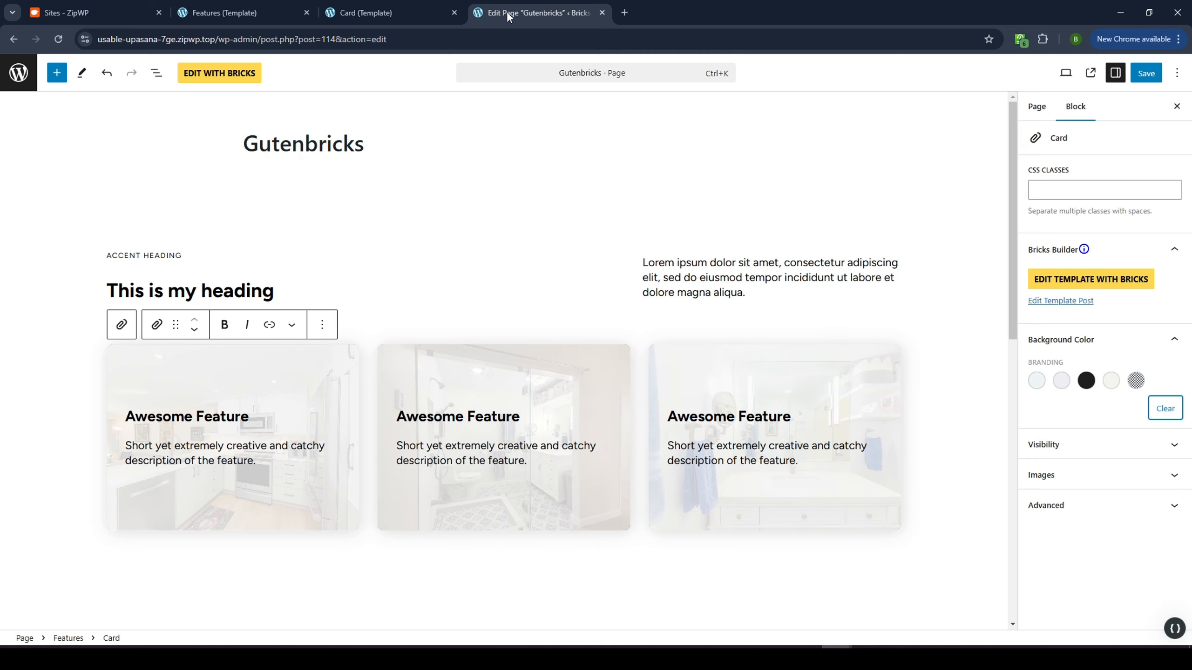
{"action": "left_click", "coordinate": [60, 40]}
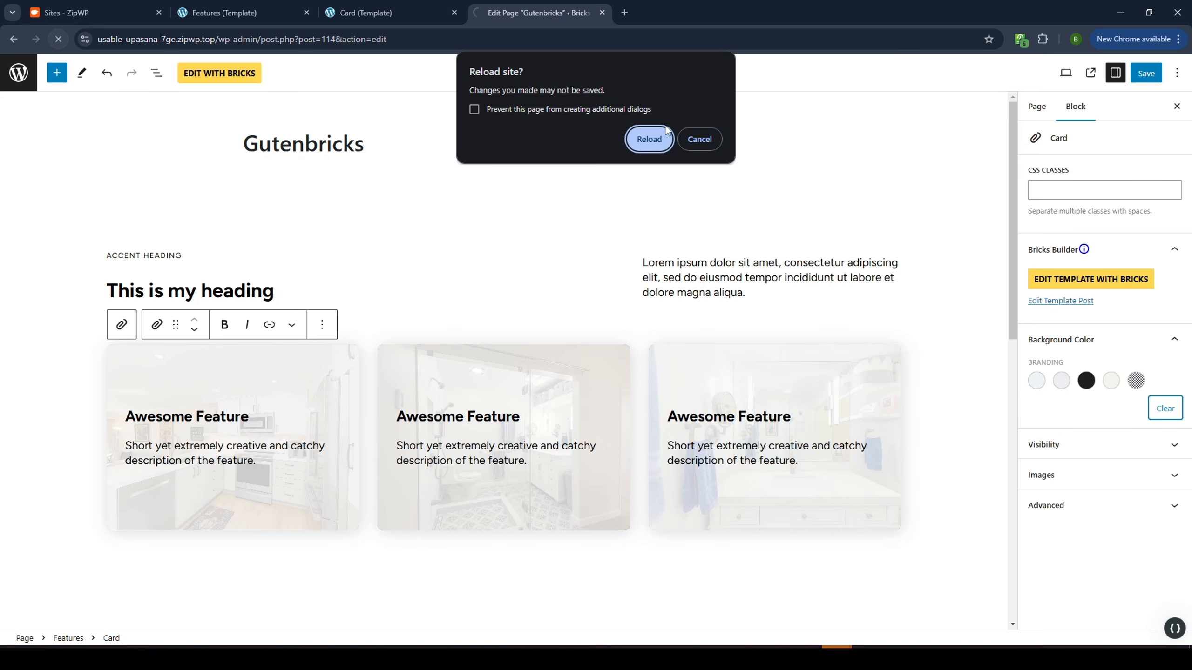
{"action": "left_click", "coordinate": [654, 136]}
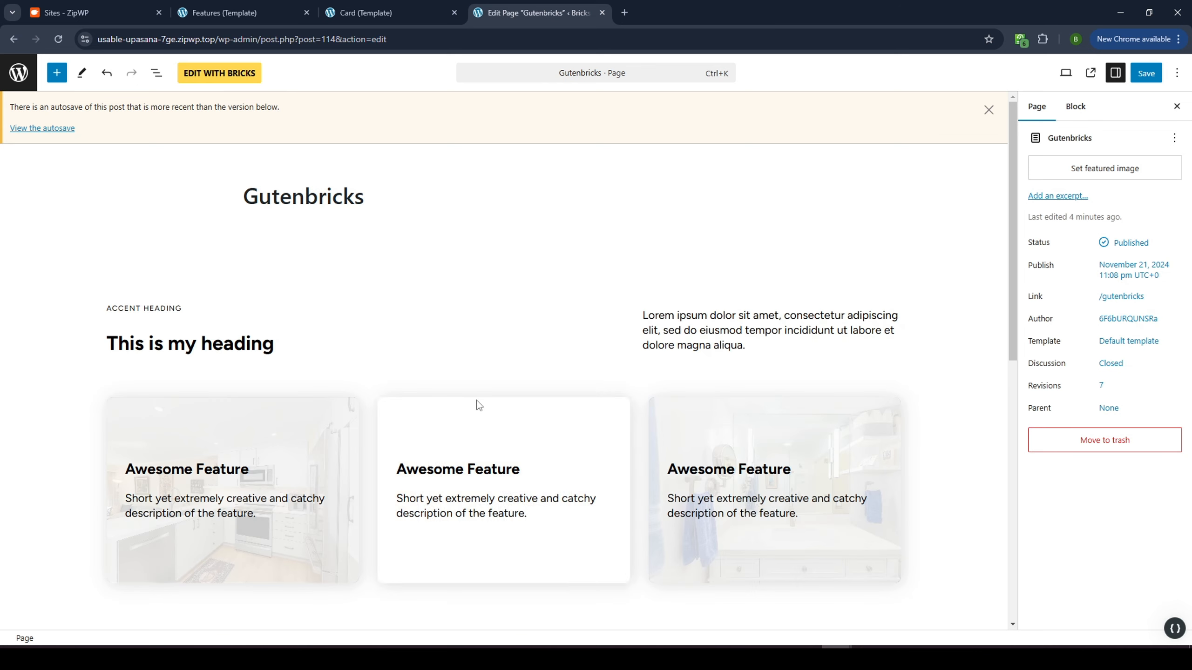
{"action": "left_click", "coordinate": [807, 419]}
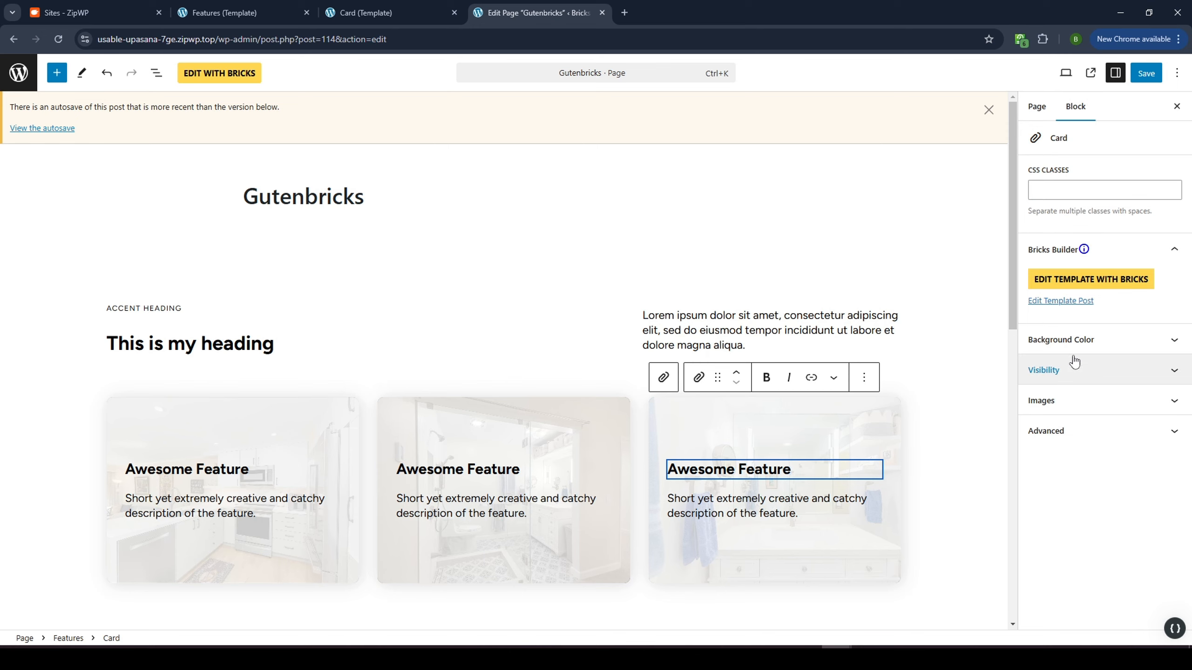
{"action": "left_click", "coordinate": [1078, 342]}
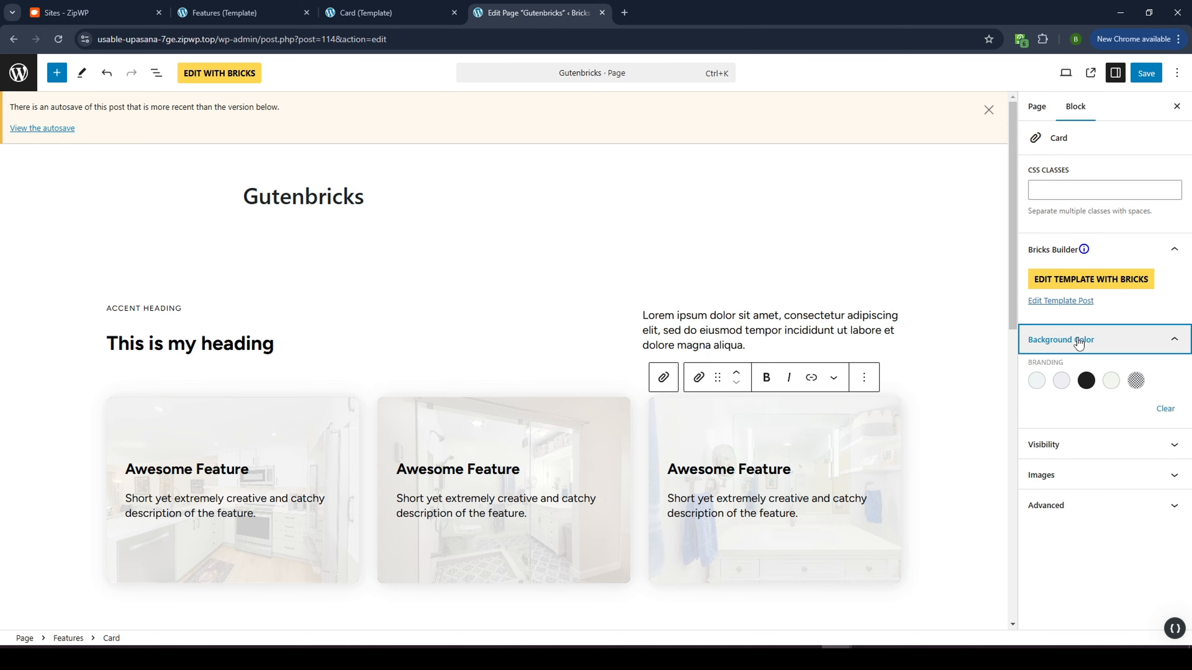
{"action": "left_click", "coordinate": [1037, 381]}
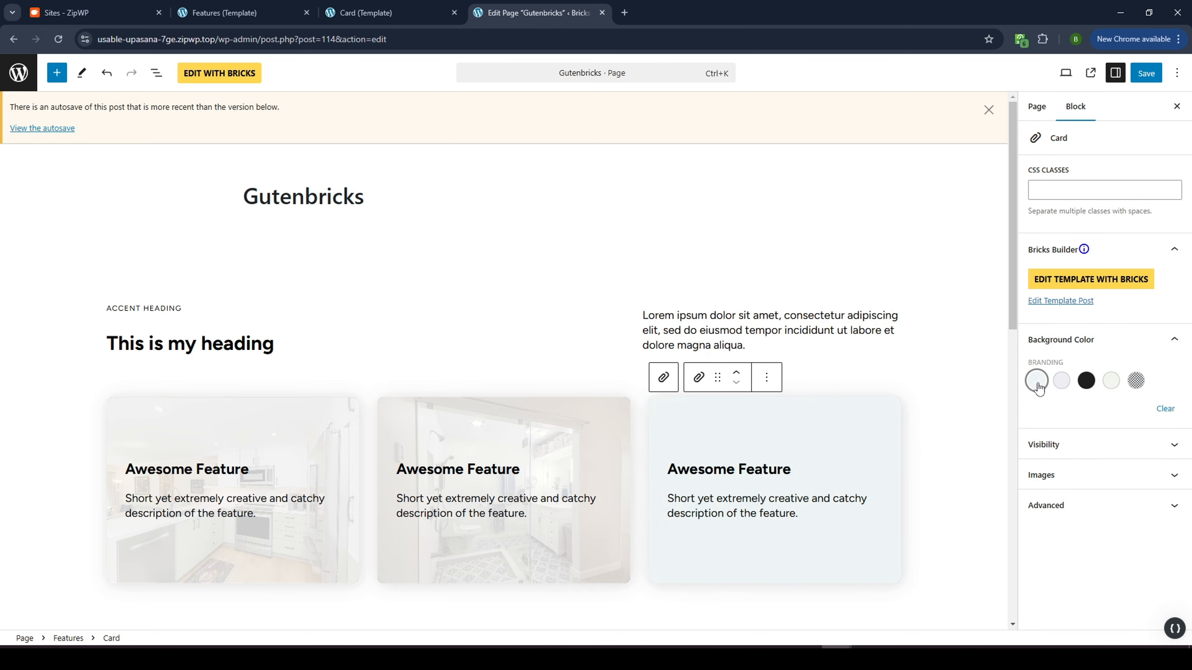
Try other Branding swatches on the third card's background and reapply the Primary Light swatch
{"action": "left_click", "coordinate": [1065, 384]}
{"action": "left_click", "coordinate": [1110, 384]}
{"action": "scroll", "coordinate": [892, 423], "scroll_direction": "down", "scroll_amount": 3}
{"action": "left_click", "coordinate": [1061, 382]}
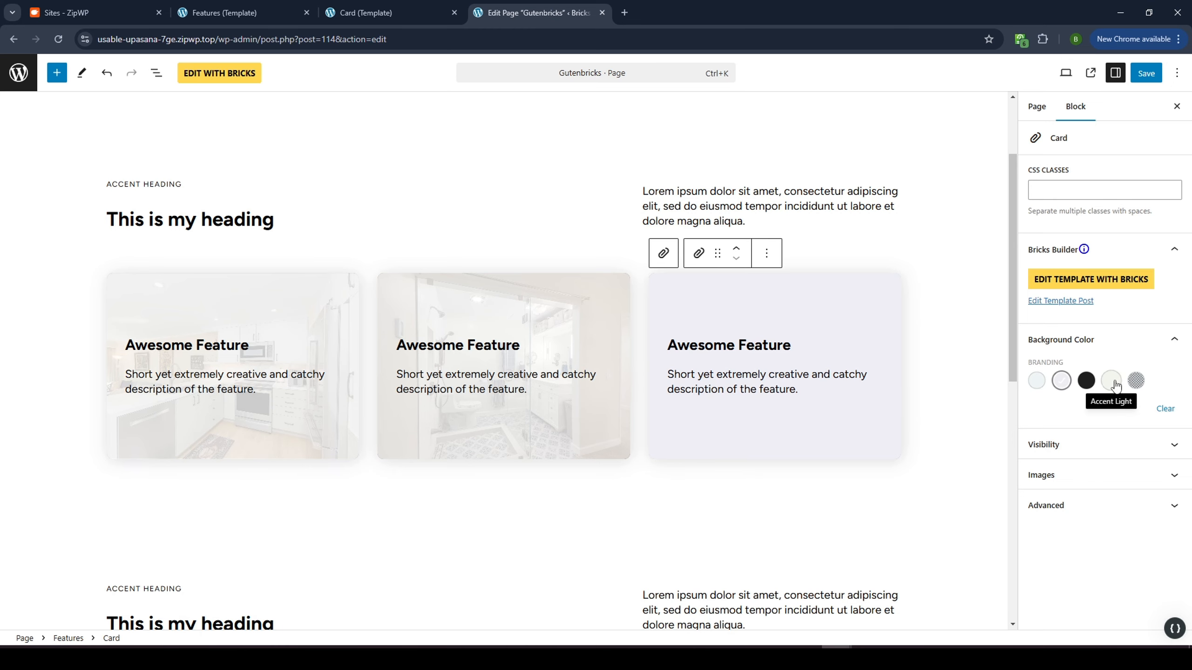
{"action": "left_click", "coordinate": [1038, 386]}
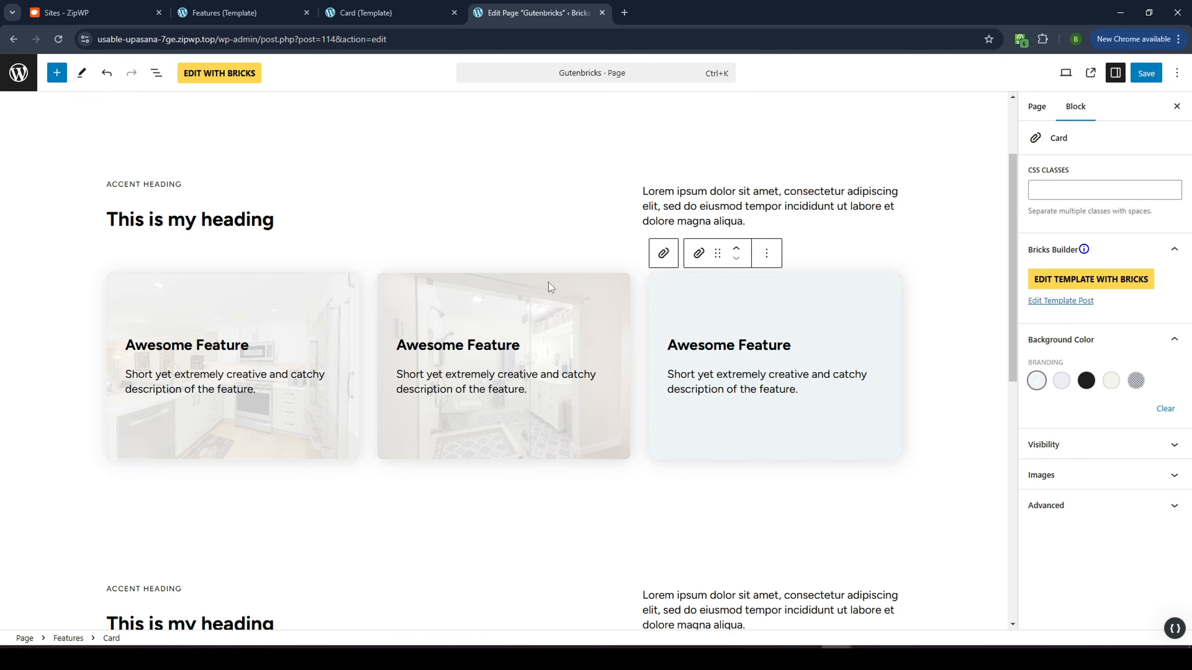
Delete the two cards with background images from the first Features block, keeping only the Primary Light card
{"action": "left_click", "coordinate": [575, 283]}
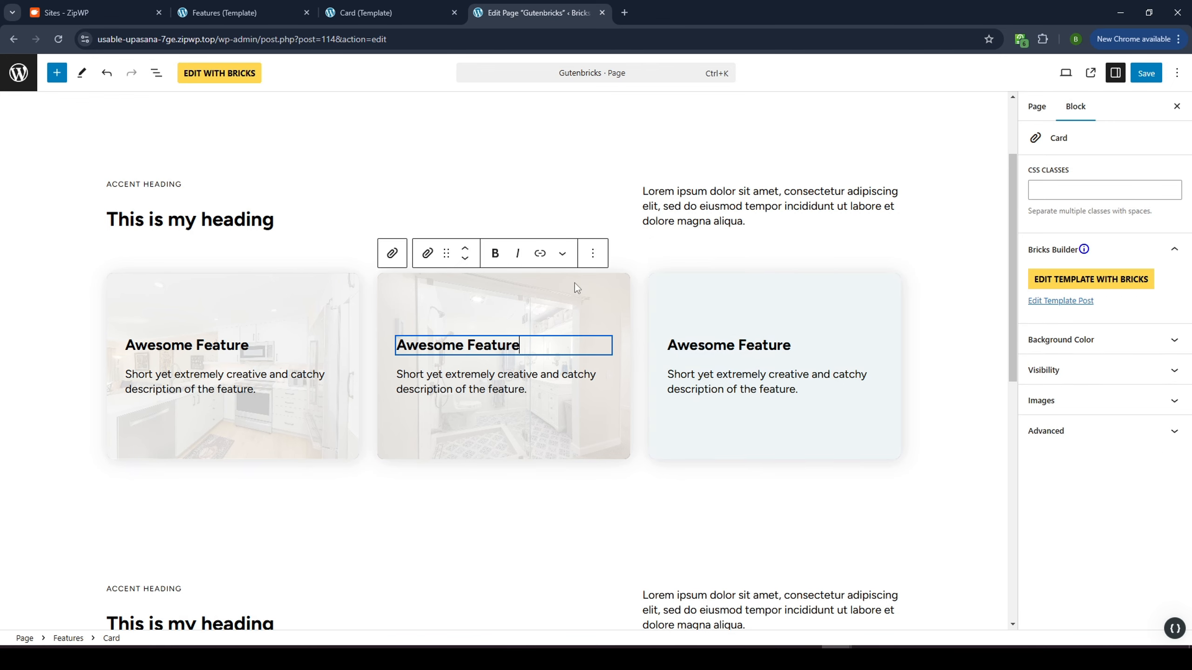
{"action": "left_click", "coordinate": [593, 254]}
{"action": "left_click", "coordinate": [605, 448]}
{"action": "left_click", "coordinate": [322, 254]}
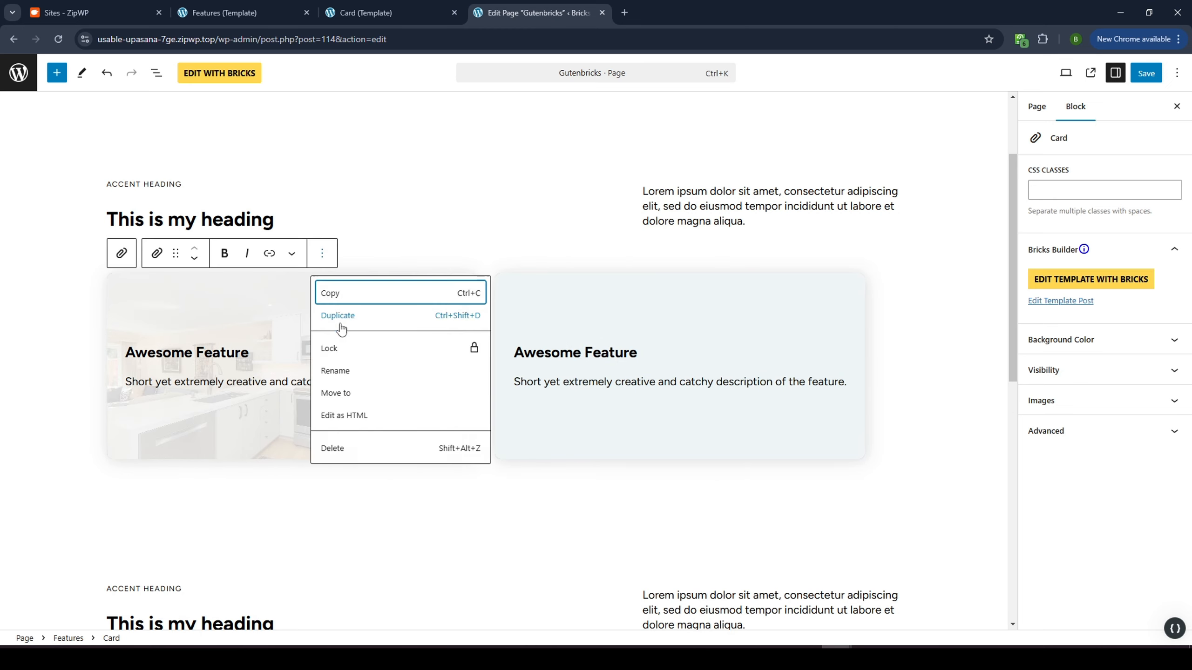
{"action": "left_click", "coordinate": [333, 448]}
{"action": "left_click", "coordinate": [333, 277]}
Duplicate the remaining Primary Light card twice to make three matching cards
{"action": "left_click", "coordinate": [322, 254]}
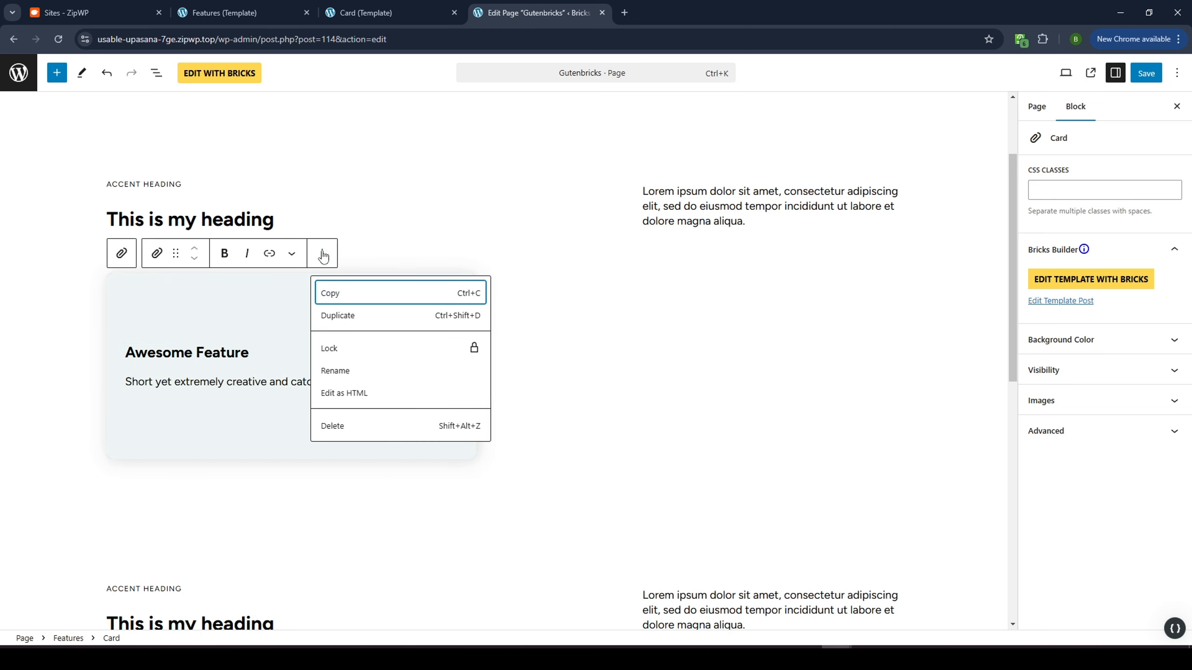
{"action": "left_click", "coordinate": [347, 316]}
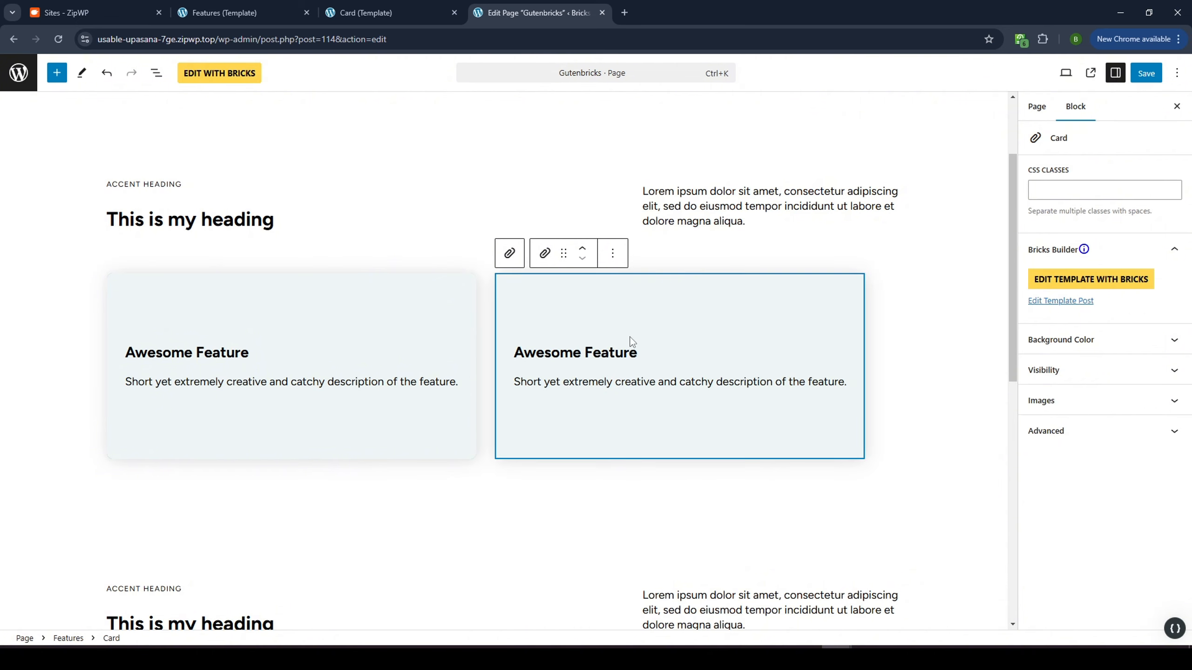
{"action": "left_click", "coordinate": [612, 253]}
{"action": "left_click", "coordinate": [631, 317]}
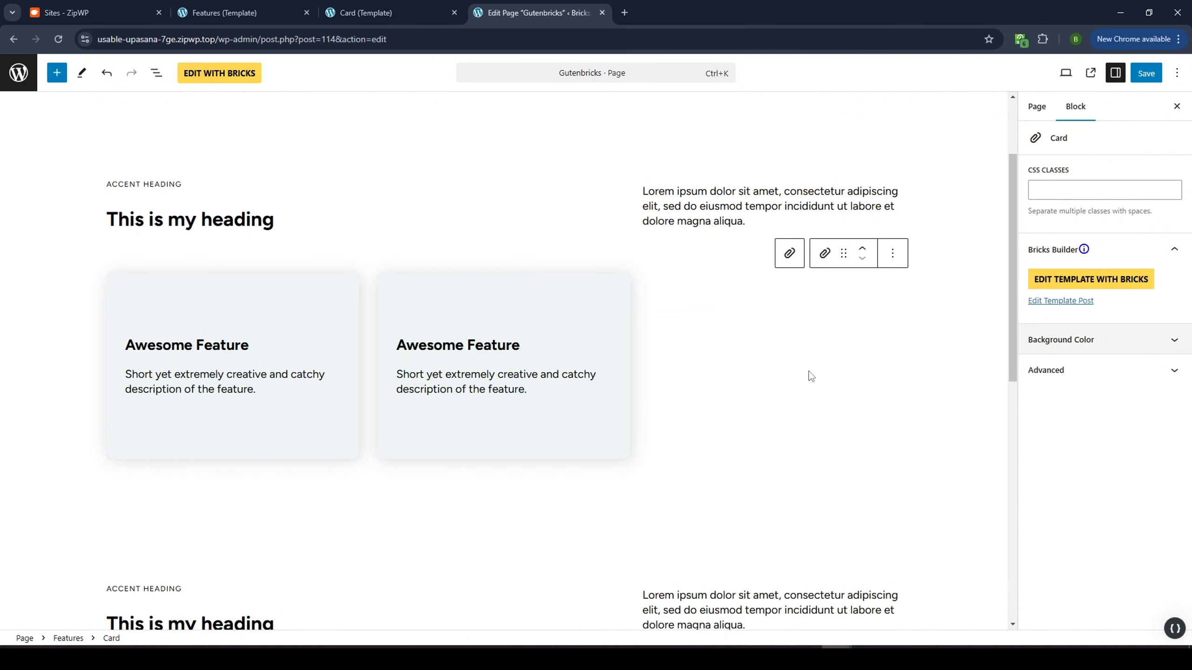
{"action": "left_click", "coordinate": [806, 286]}
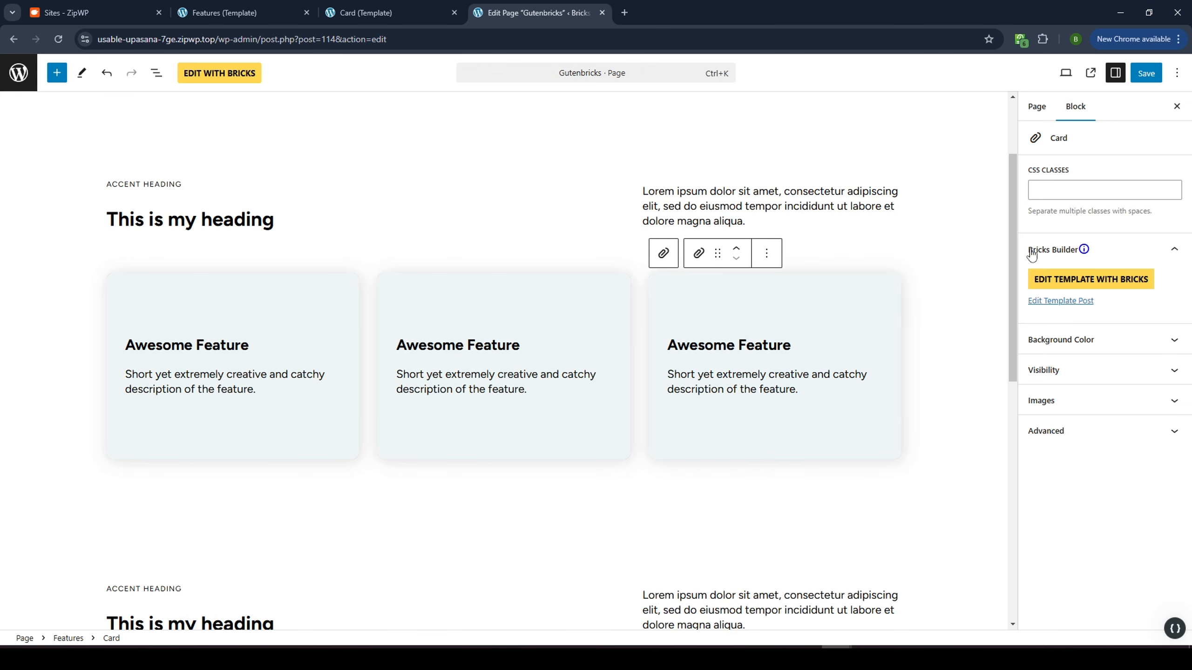
Set the Primary color's hue to 24 in the Automatic.css color palette and close the palette without saving
{"action": "left_click", "coordinate": [1174, 629]}
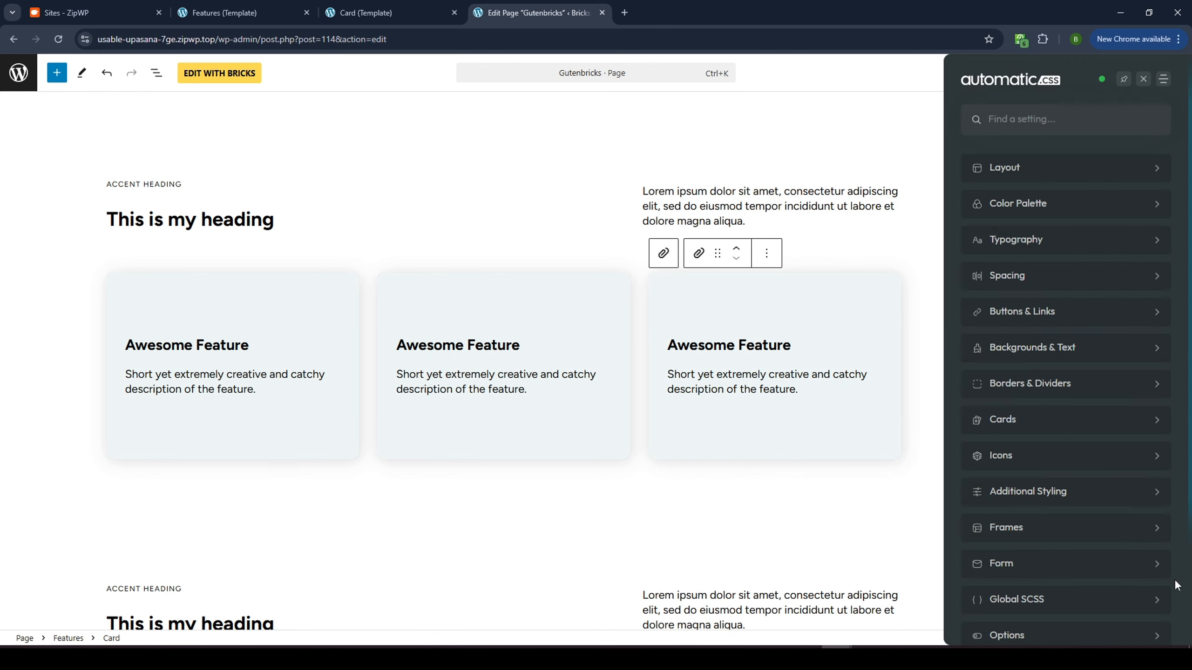
{"action": "left_click", "coordinate": [1042, 206]}
{"action": "left_click", "coordinate": [1023, 235]}
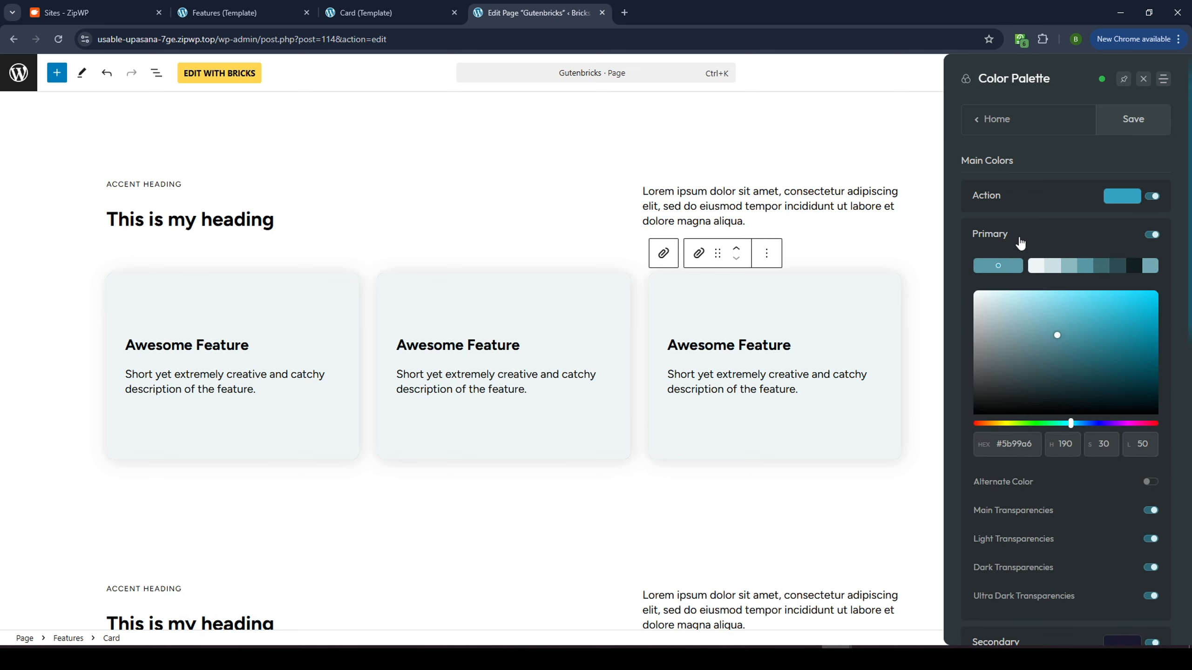
{"action": "left_click", "coordinate": [1150, 423]}
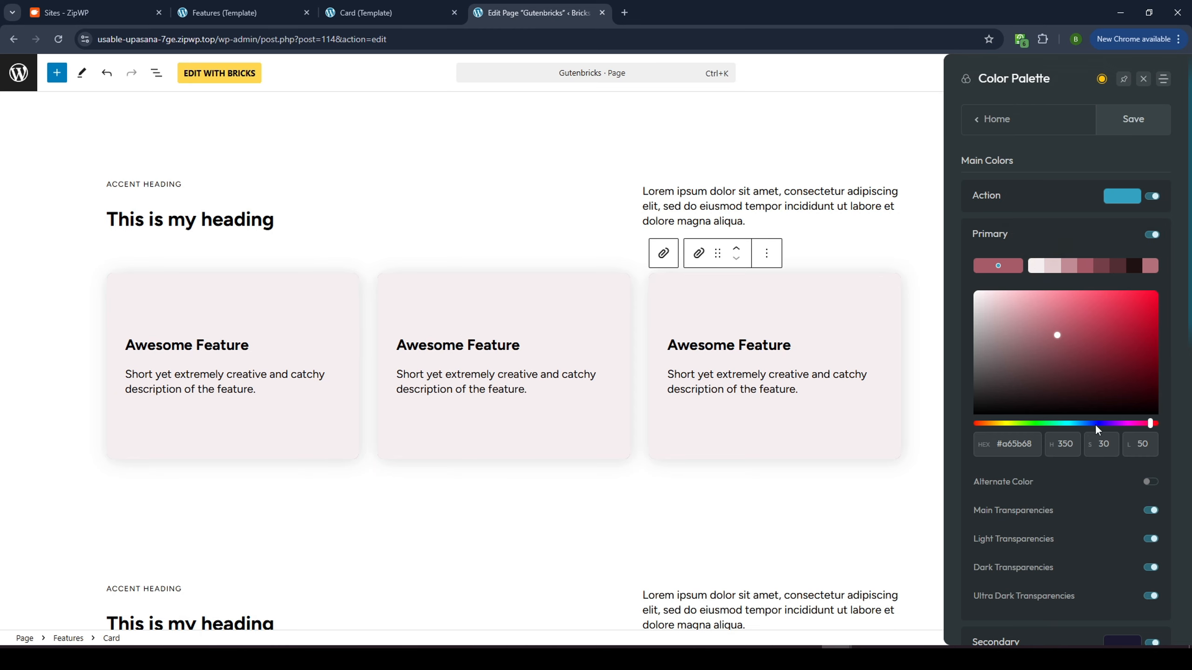
{"action": "left_click_drag", "start_coordinate": [1095, 424], "coordinate": [986, 427]}
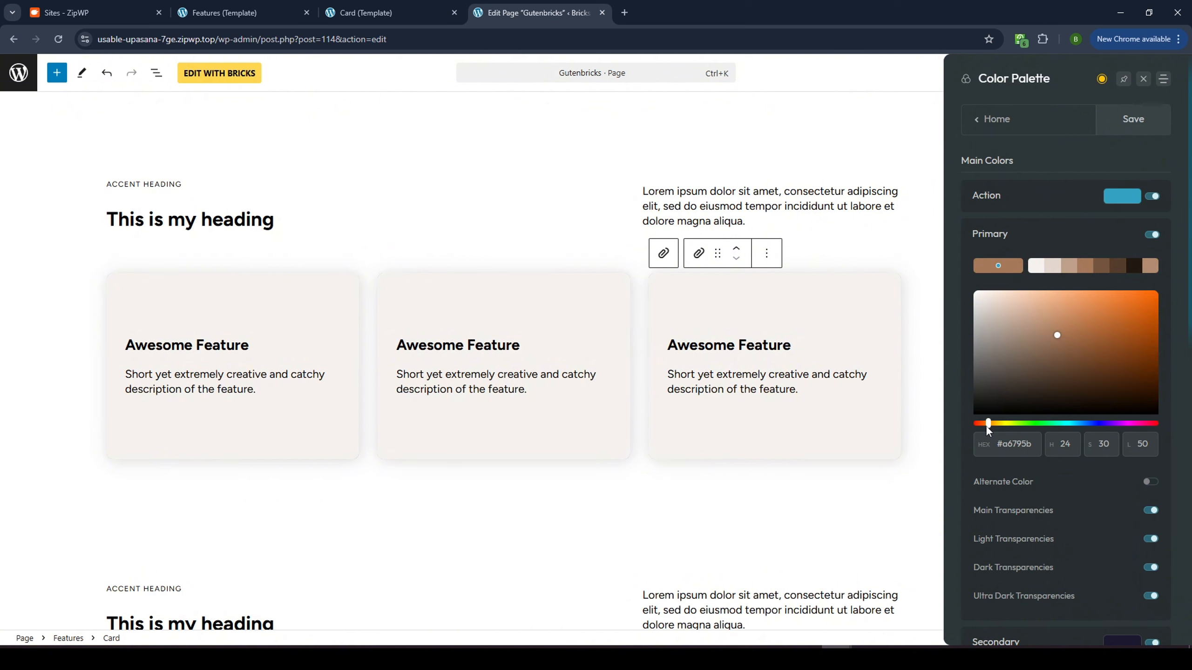
{"action": "left_click", "coordinate": [925, 282]}
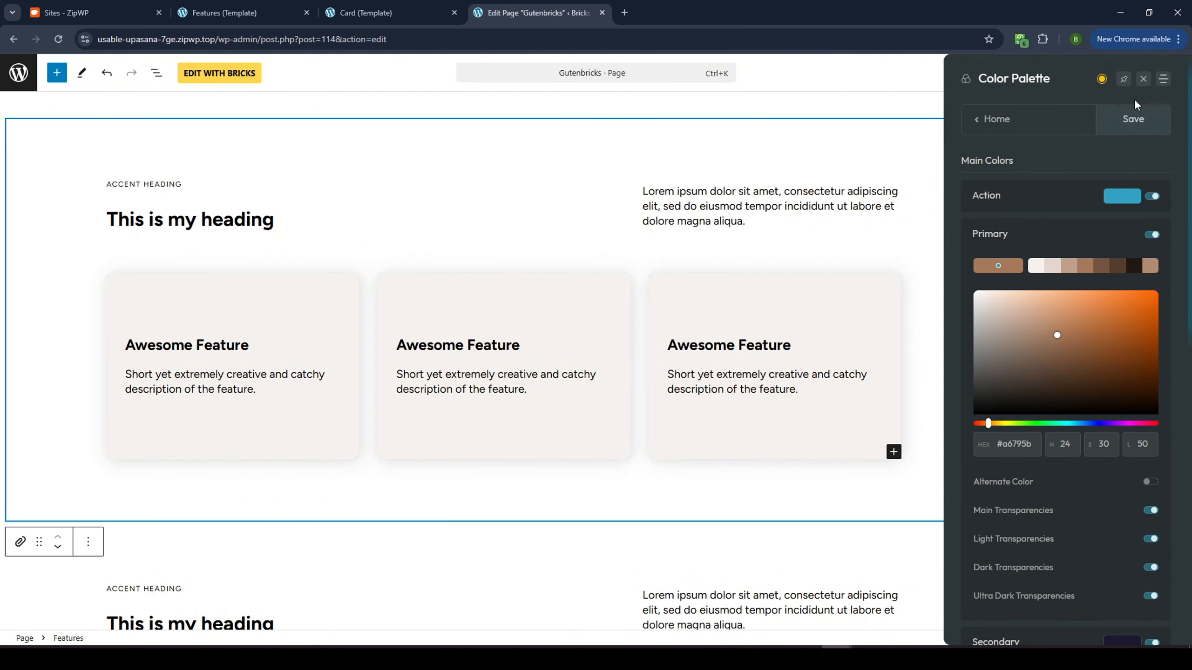
{"action": "left_click", "coordinate": [1143, 81]}
{"action": "left_click", "coordinate": [847, 290]}
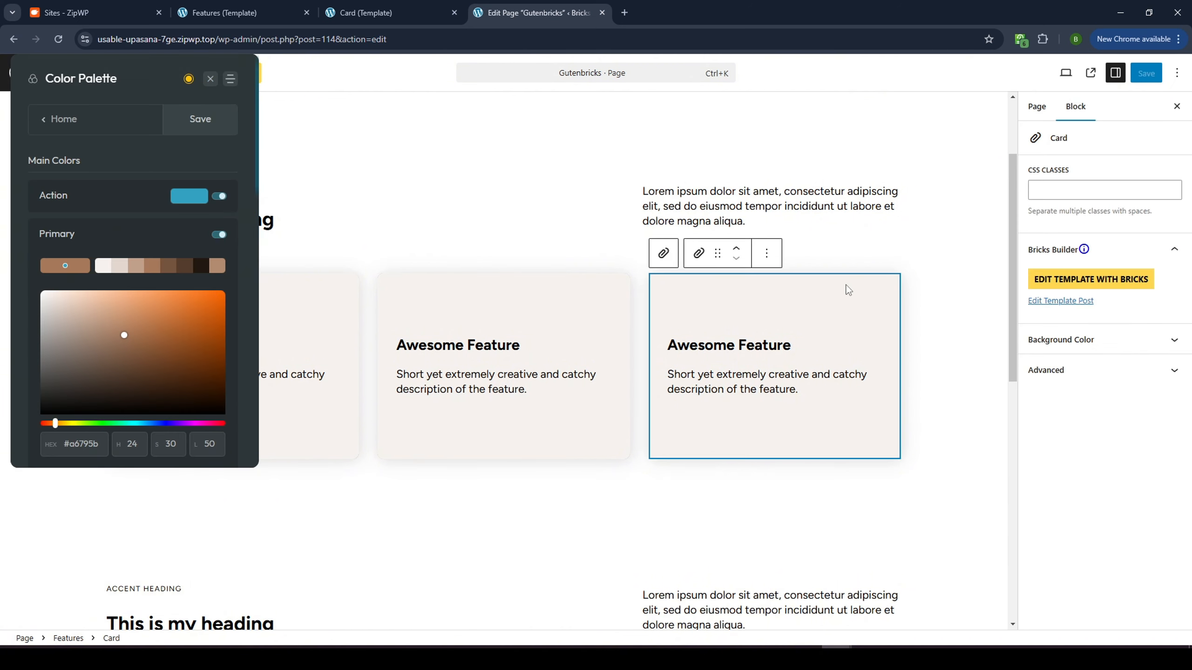
{"action": "left_click", "coordinate": [211, 78]}
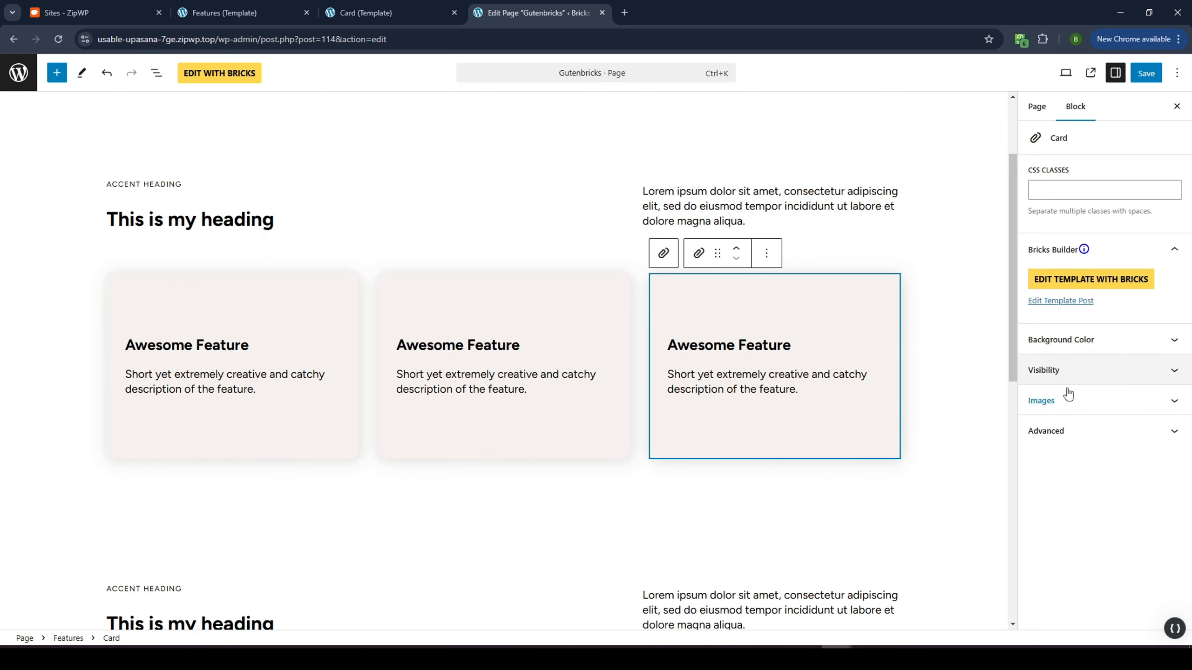
Show the third card's image, button and icon, and hide the image again
{"action": "left_click", "coordinate": [1081, 341]}
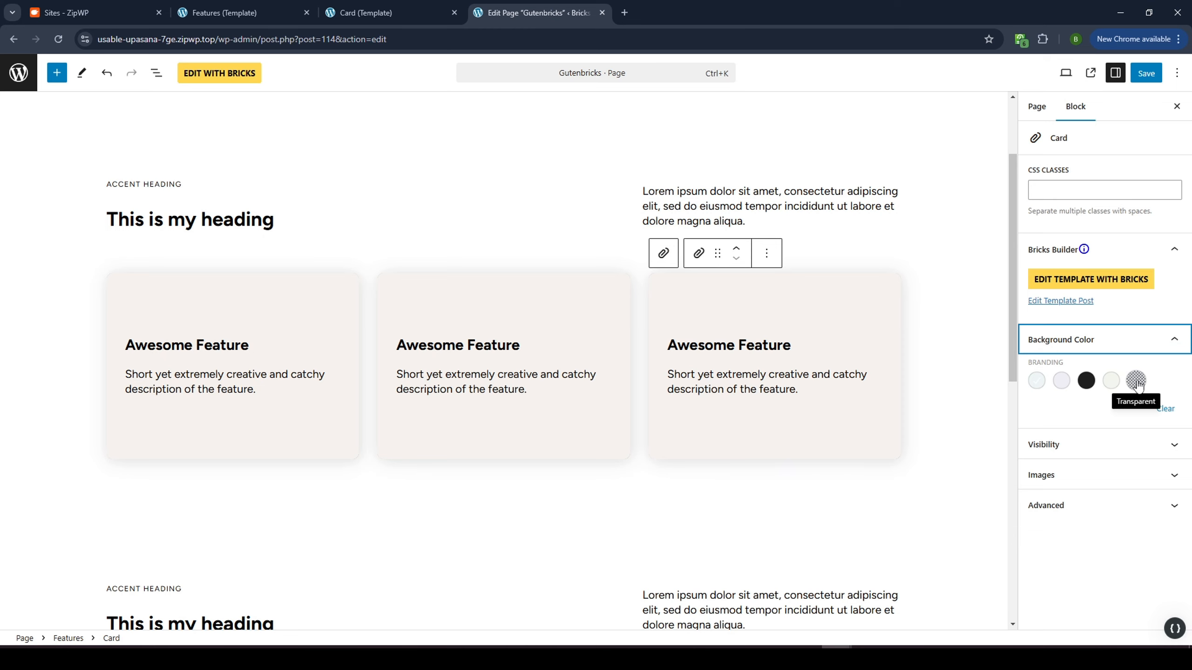
{"action": "left_click", "coordinate": [1079, 445]}
{"action": "left_click", "coordinate": [1037, 472]}
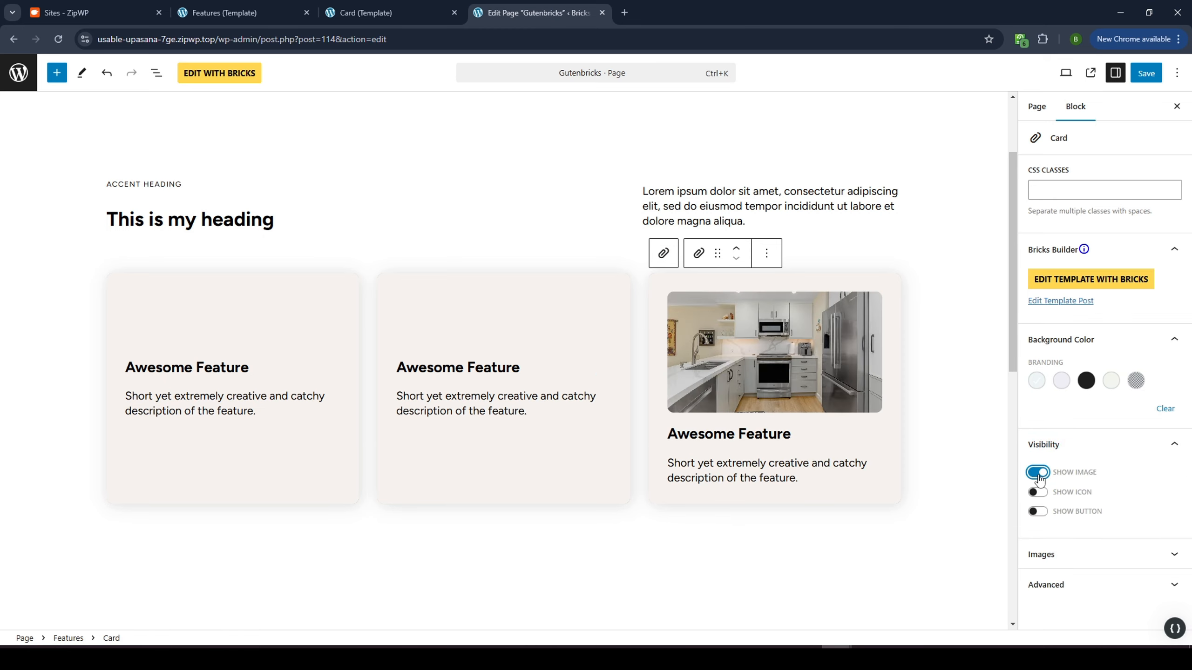
{"action": "left_click", "coordinate": [1036, 512]}
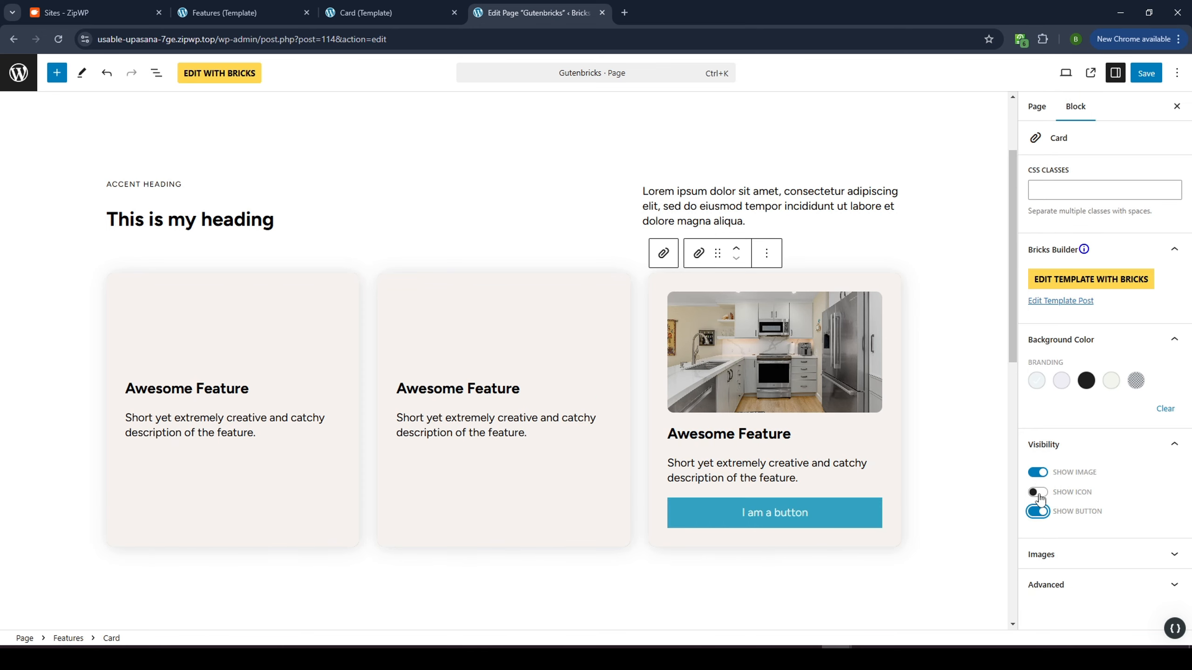
{"action": "left_click", "coordinate": [1037, 492]}
{"action": "left_click", "coordinate": [1038, 471]}
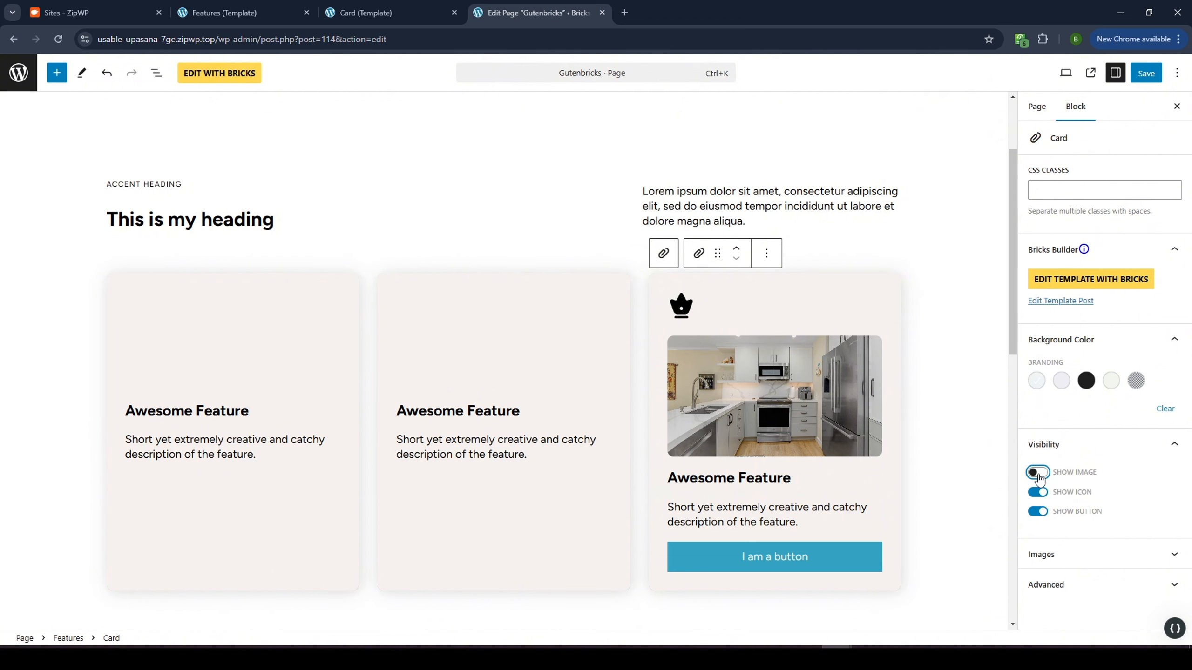
Hide the third card's button and icon and show its image
{"action": "left_click", "coordinate": [838, 281]}
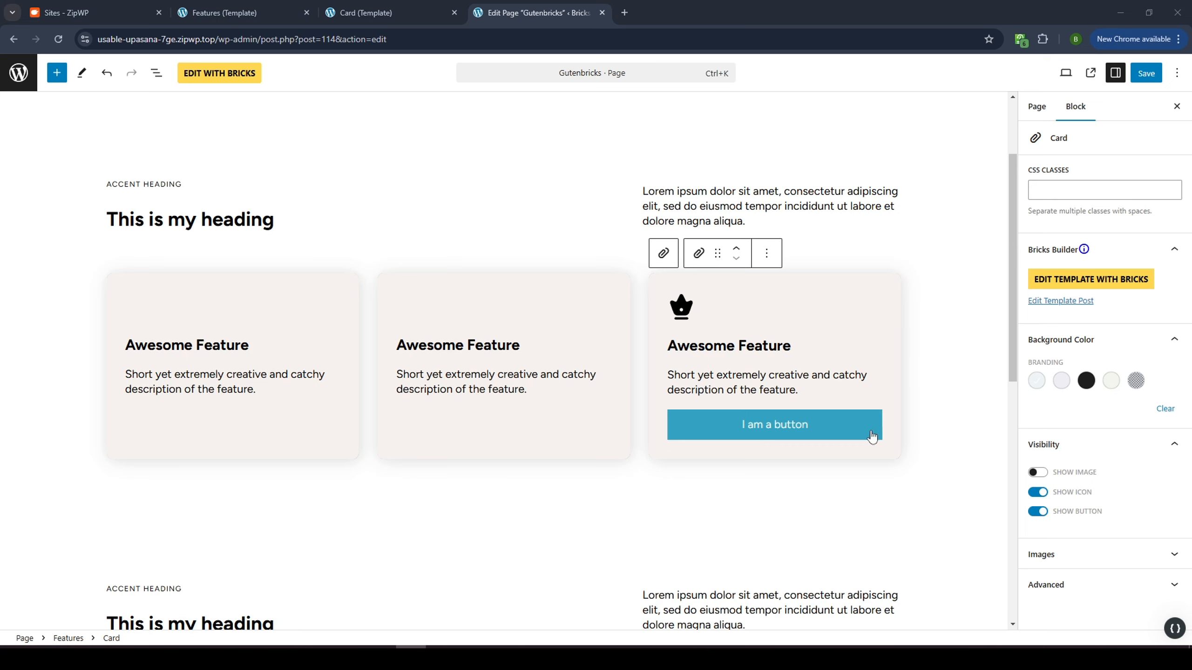
{"action": "left_click", "coordinate": [765, 293]}
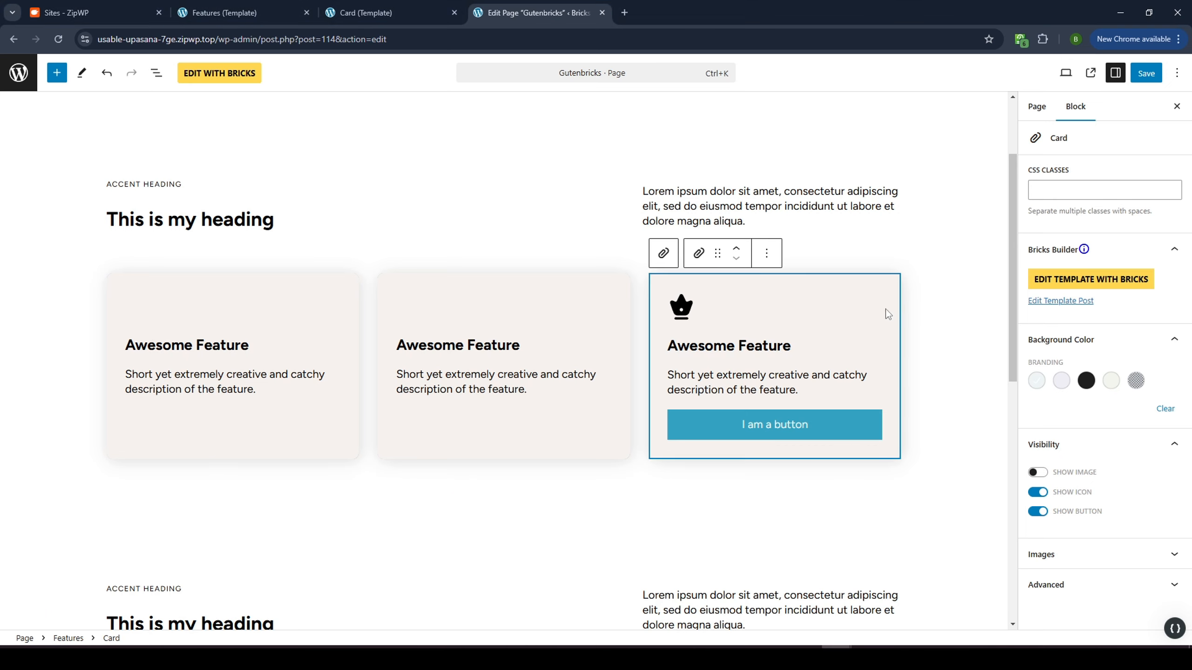
{"action": "left_click", "coordinate": [934, 317]}
{"action": "left_click", "coordinate": [798, 292]}
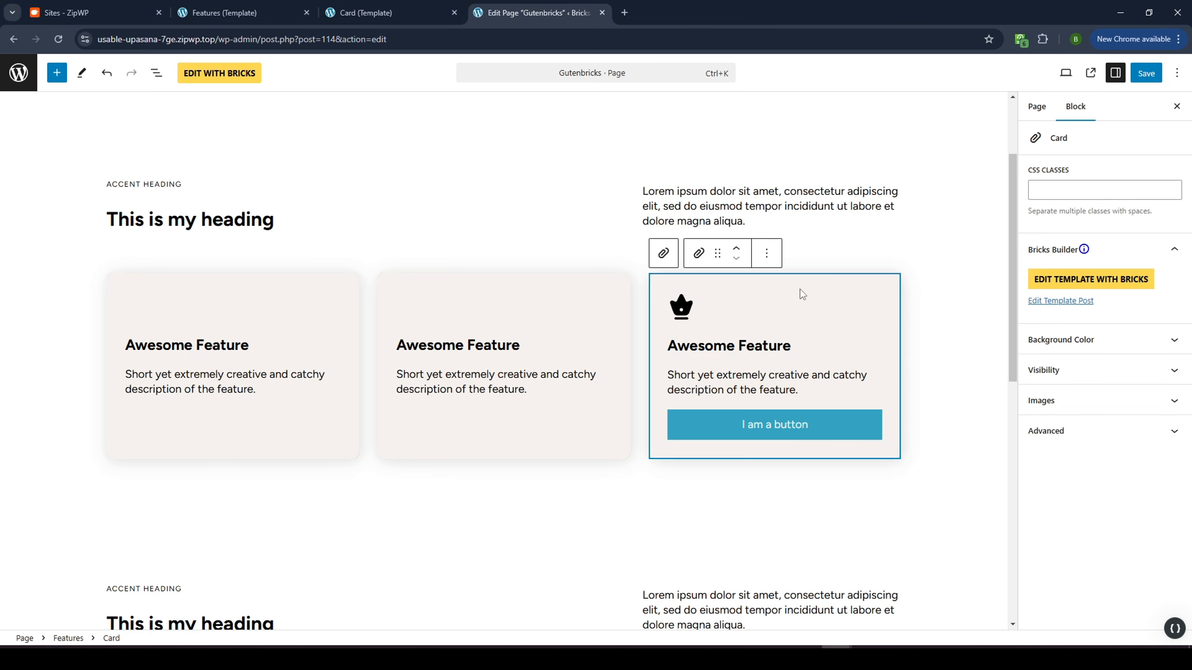
{"action": "left_click", "coordinate": [1082, 343]}
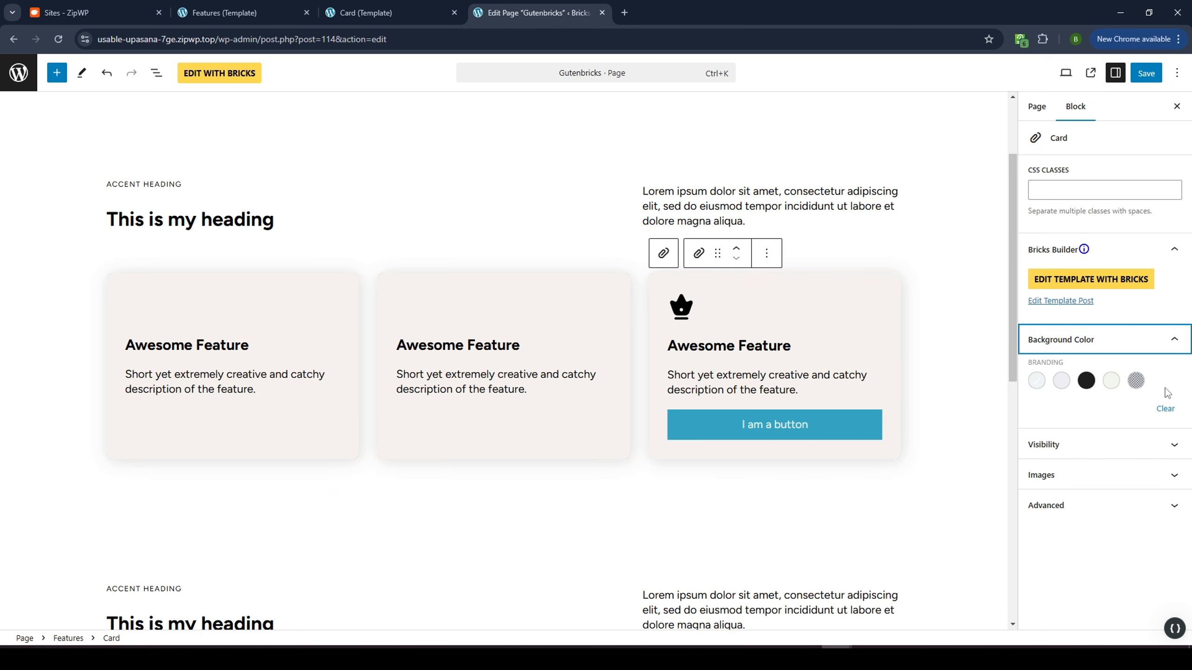
{"action": "left_click", "coordinate": [1056, 450]}
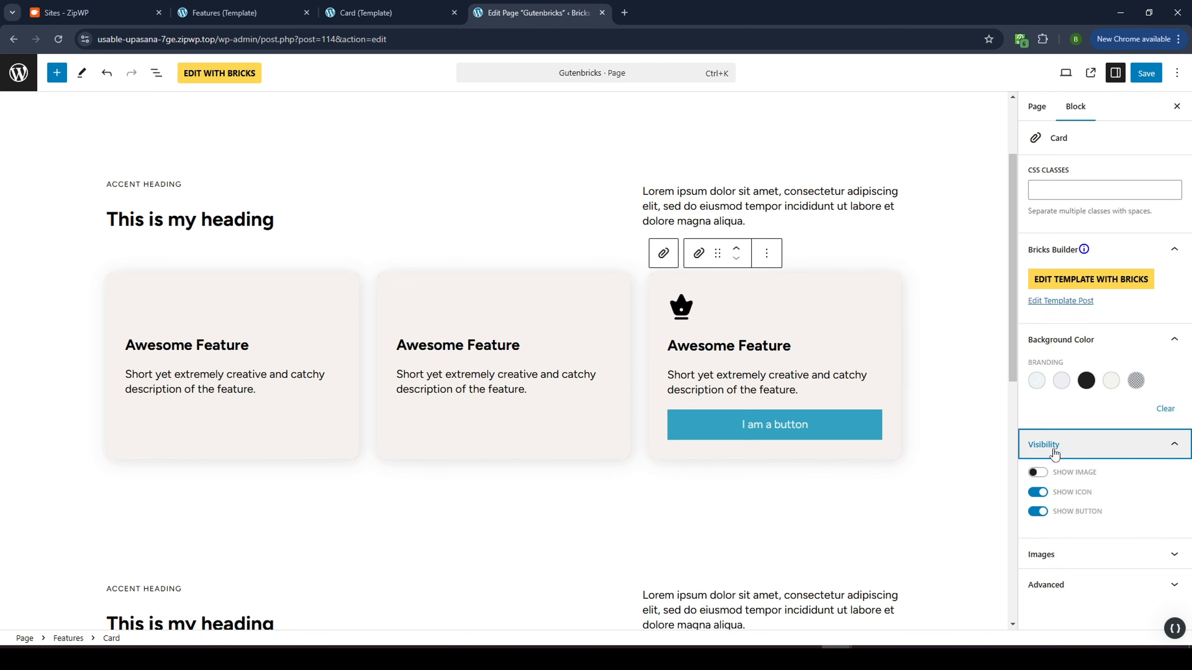
{"action": "left_click", "coordinate": [1038, 512]}
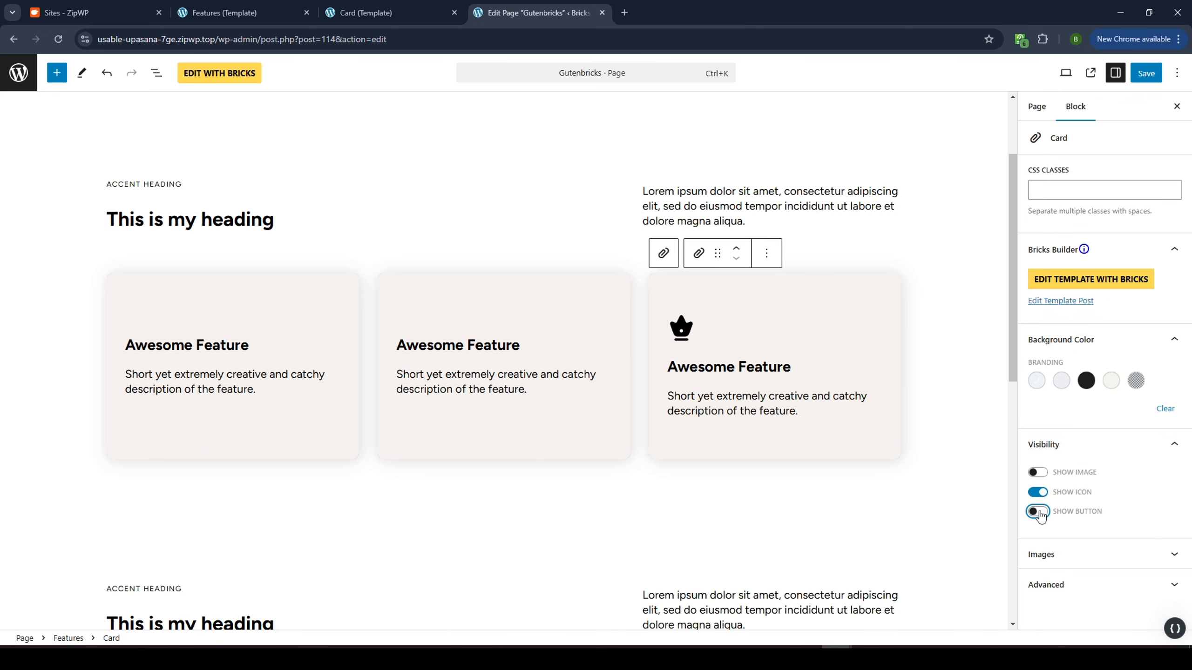
{"action": "left_click", "coordinate": [1038, 492]}
{"action": "left_click", "coordinate": [1038, 472]}
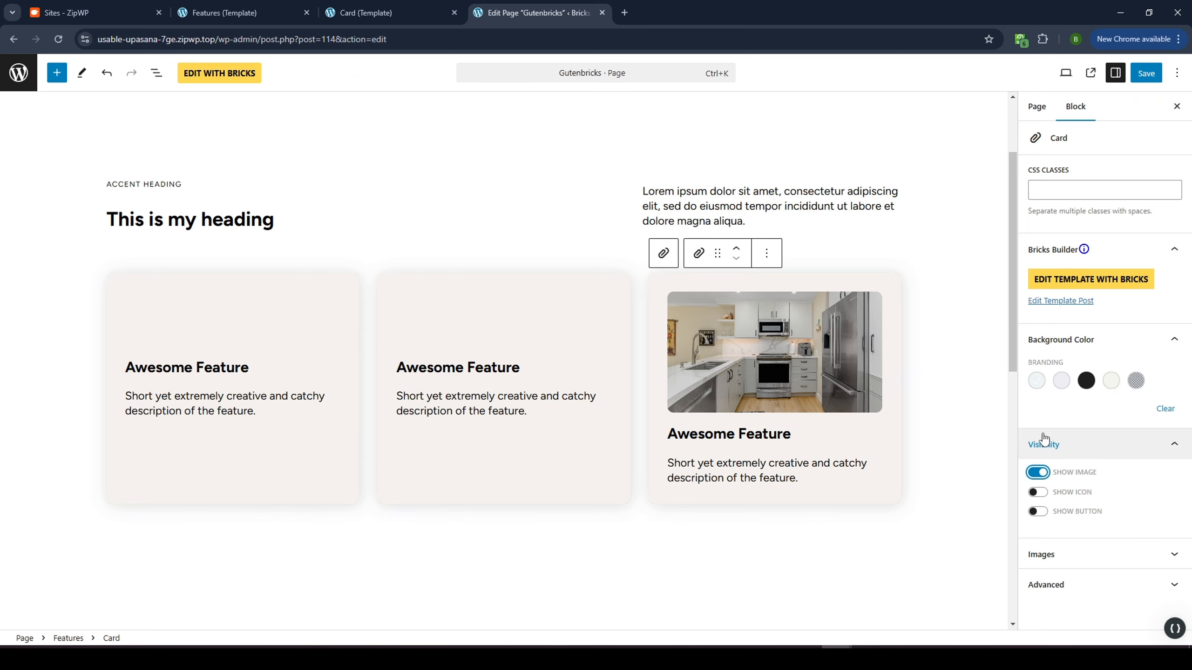
Add a fourth Card block inside the first Features block
{"action": "left_click", "coordinate": [936, 321]}
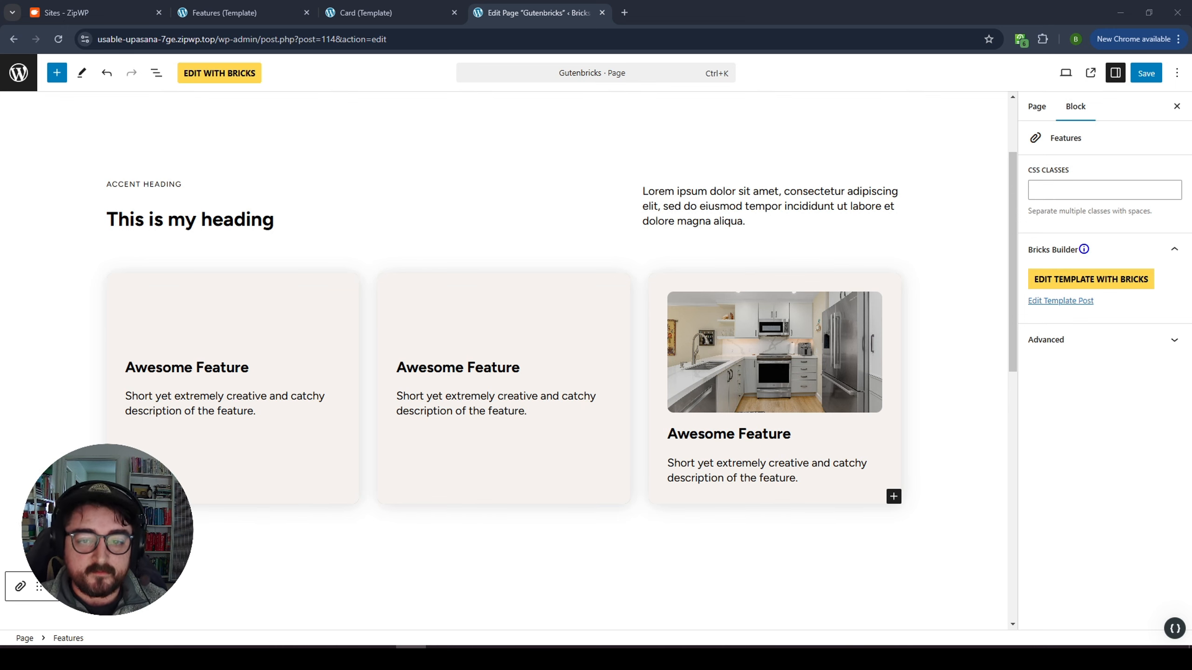
{"action": "left_click", "coordinate": [247, 219]}
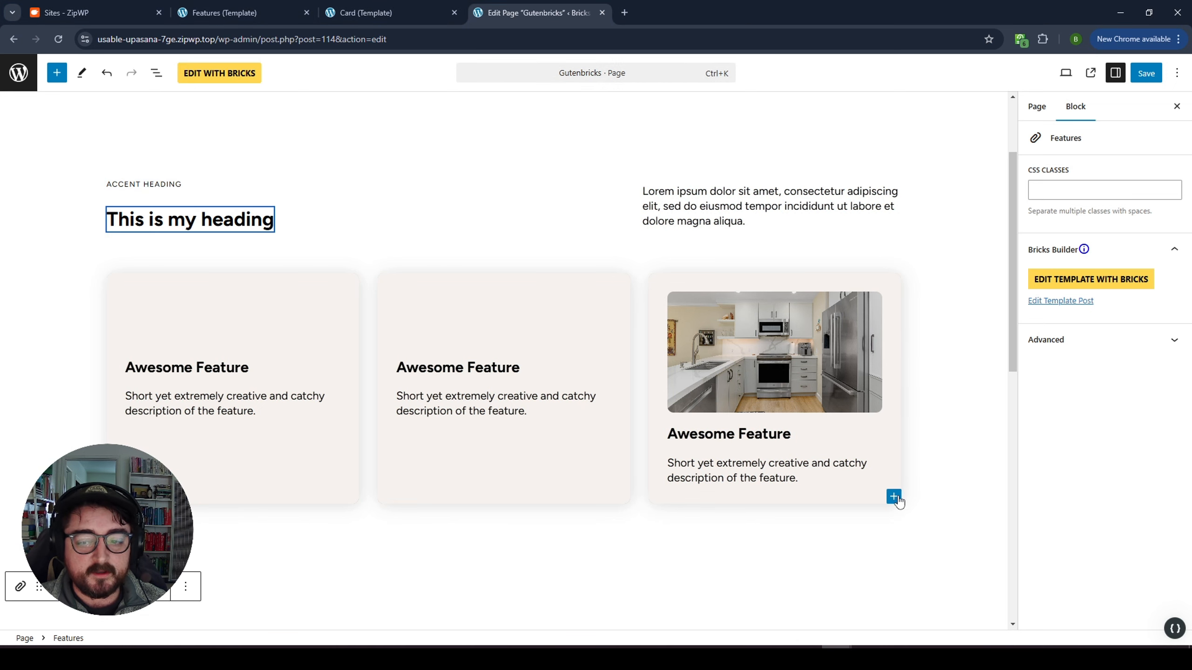
{"action": "left_click", "coordinate": [893, 496]}
{"action": "left_click", "coordinate": [827, 554]}
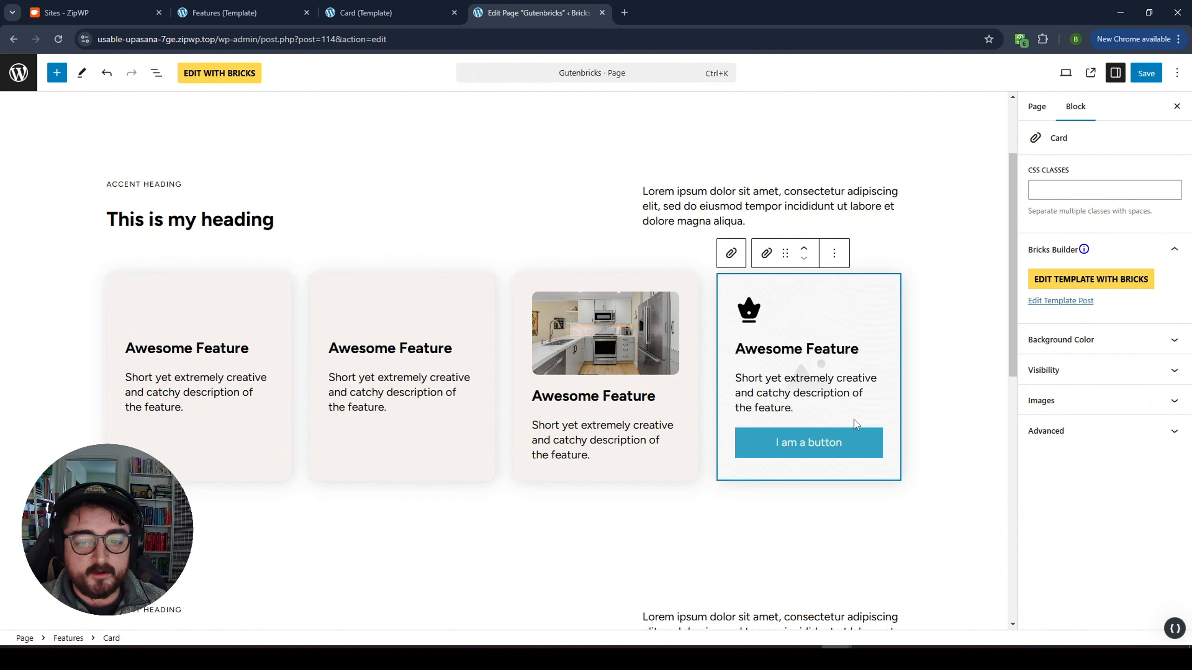
Hide the icon and the button on the fourth card
{"action": "left_click", "coordinate": [774, 469]}
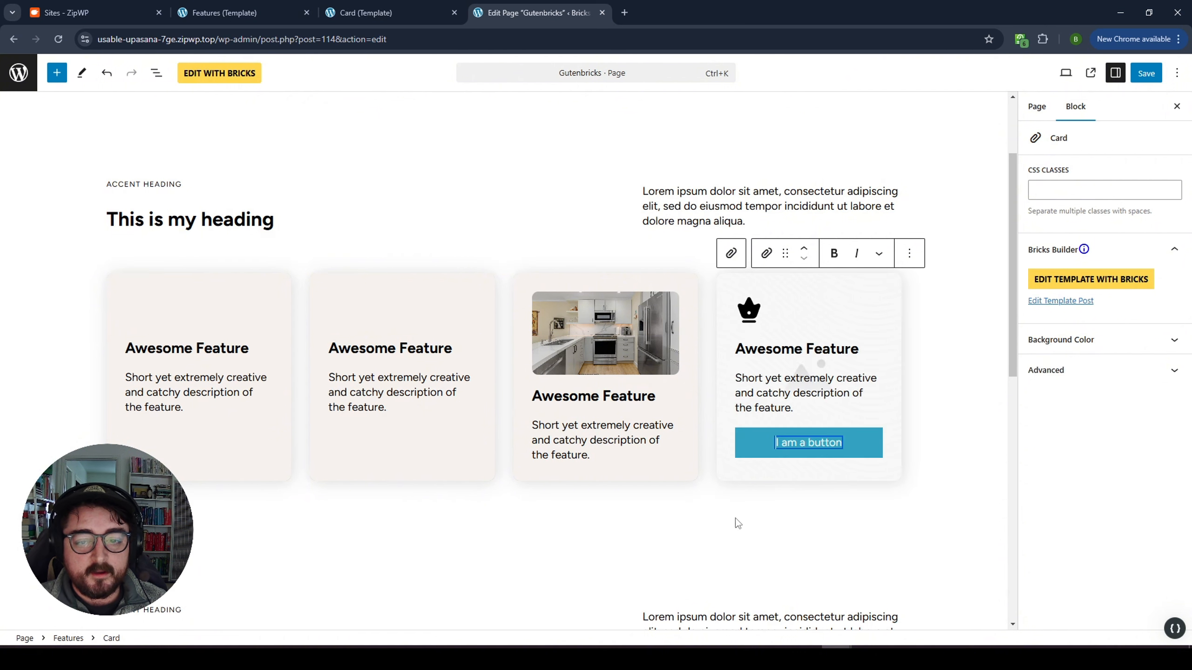
{"action": "left_click", "coordinate": [802, 281]}
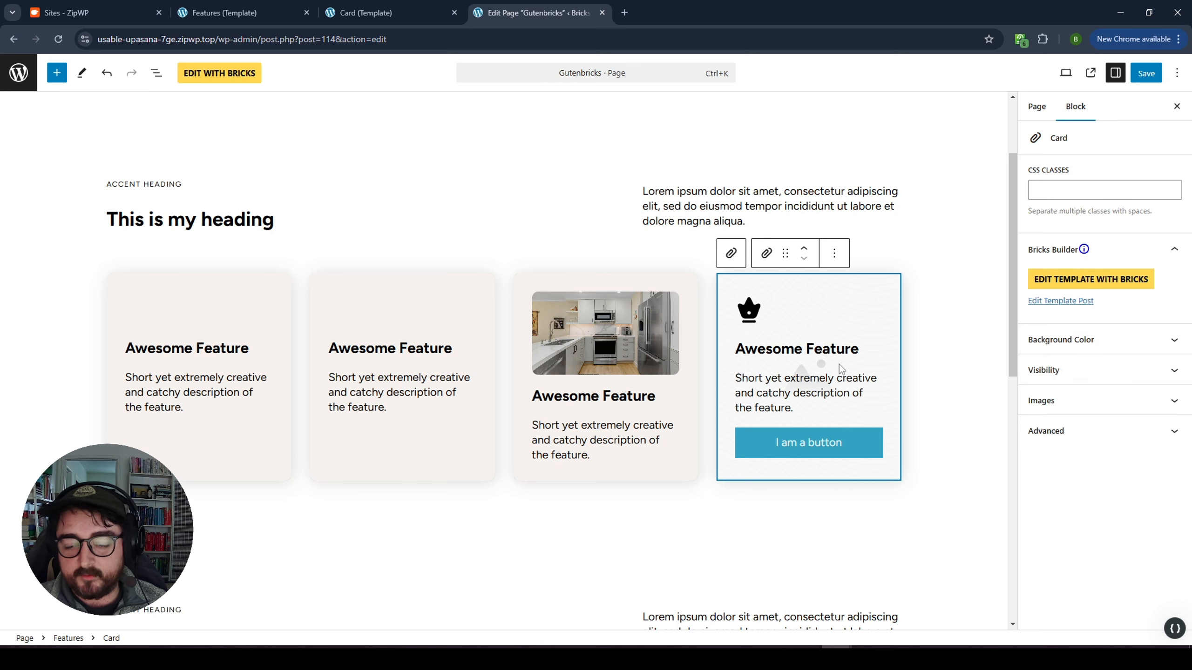
{"action": "left_click", "coordinate": [1043, 370]}
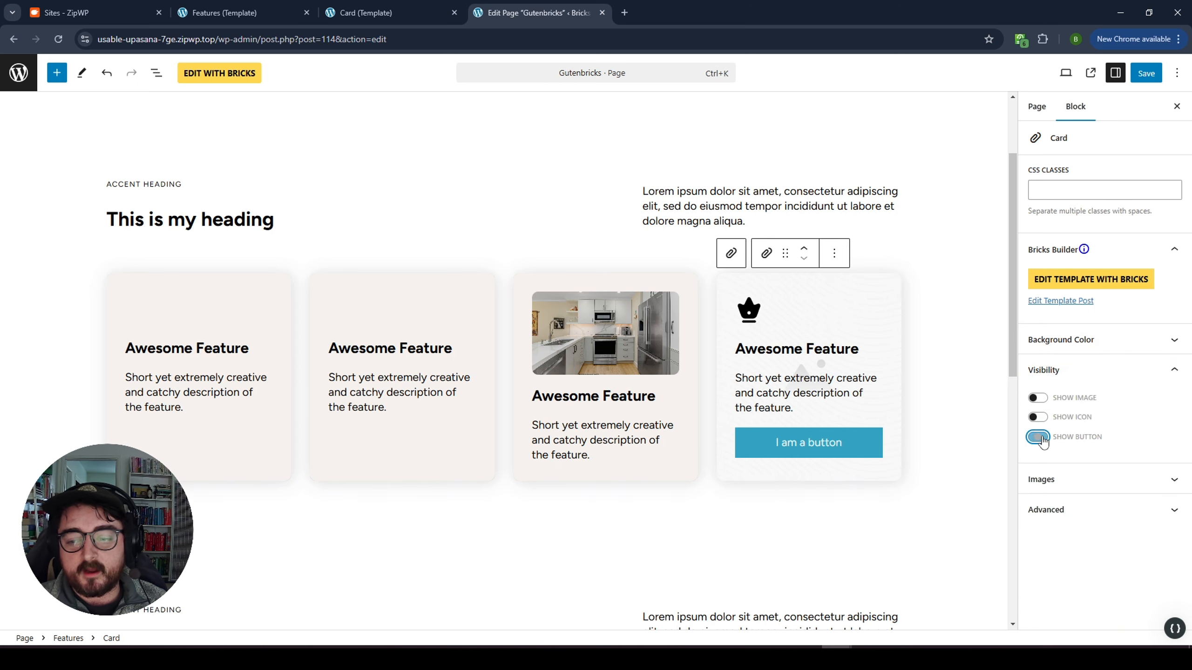
{"action": "left_click", "coordinate": [1037, 437]}
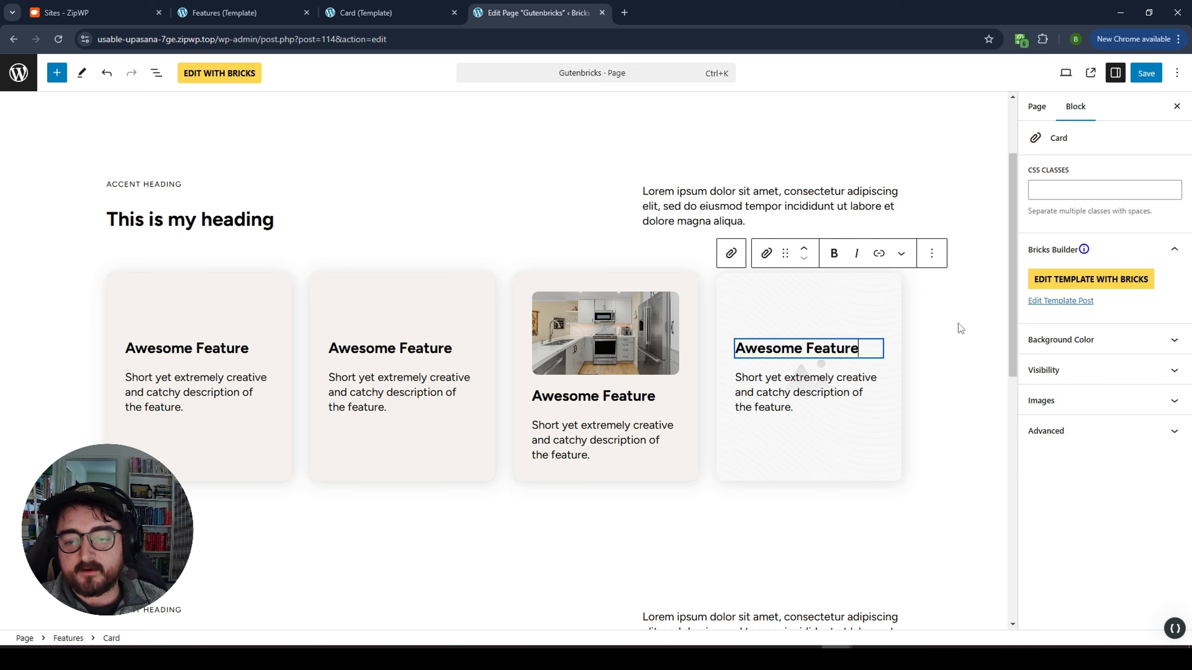